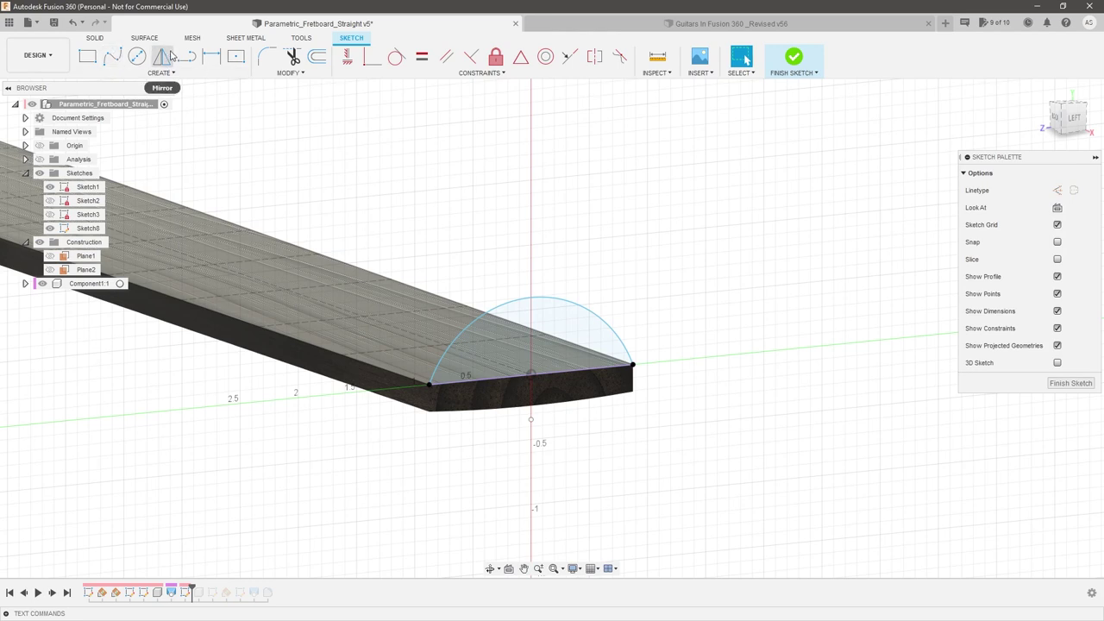
# Draw a vertical construction line from the neck profile arc's crown to the base midpoint and dimension it to 0.6 in
pyautogui.click(532, 298)
pyautogui.click(531, 374)
pyautogui.press('Escape')
pyautogui.click(531, 352)
pyautogui.press('d')
pyautogui.click(654, 326)
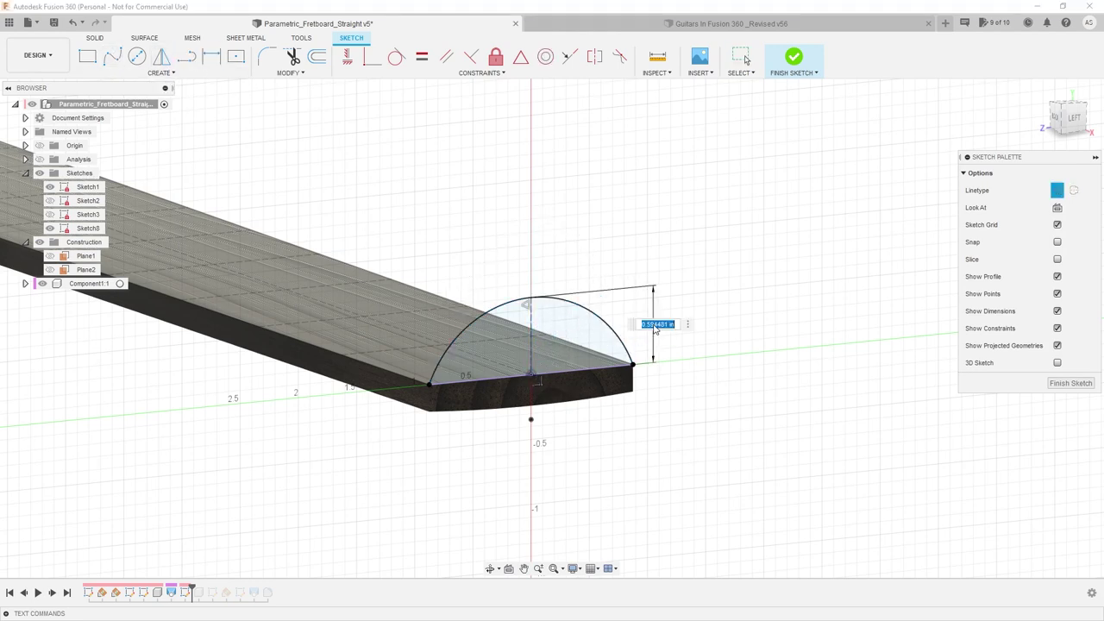
pyautogui.write('0.6')
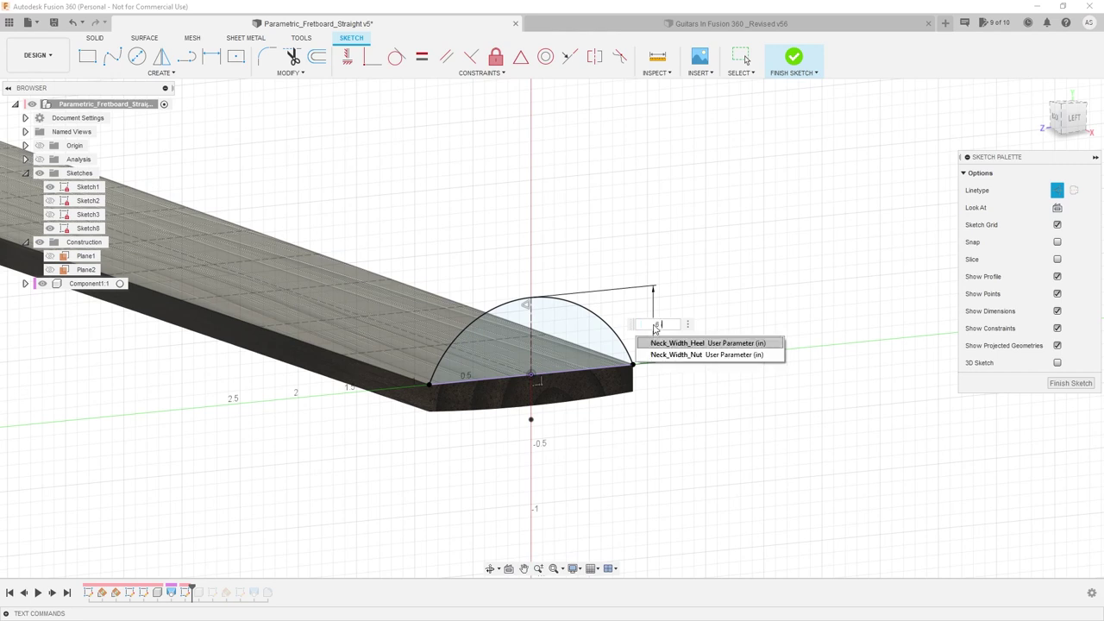
pyautogui.press('Return')
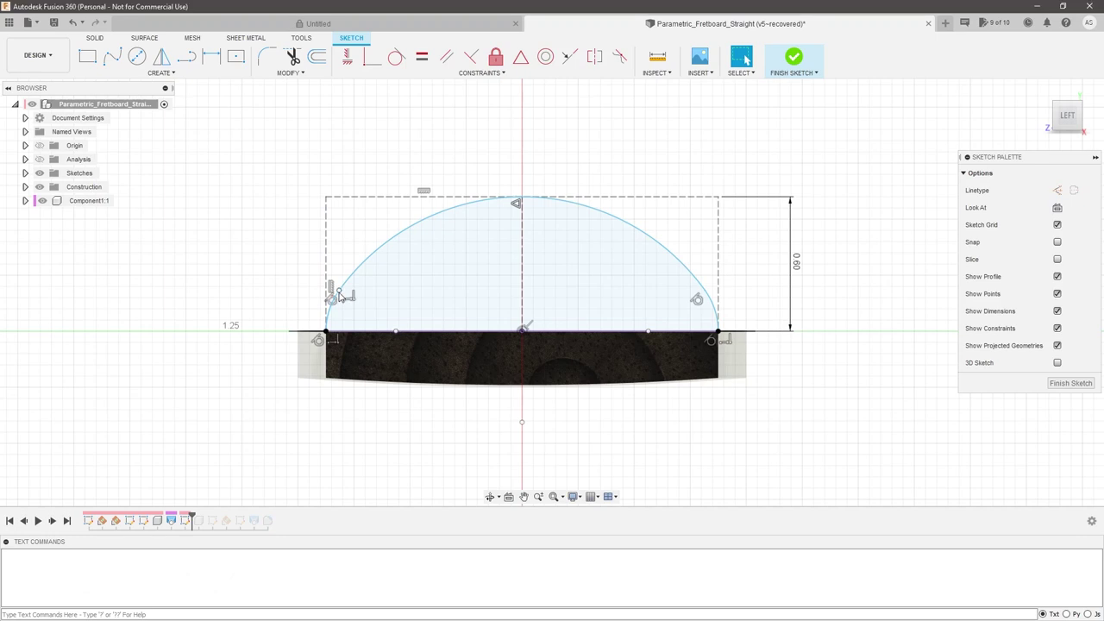
# Reshape the neck profile curve by moving the point on its left flank up toward the crown
pyautogui.moveTo(339, 296)
pyautogui.mouseDown()
pyautogui.moveTo(369, 241)
pyautogui.moveTo(417, 212)
pyautogui.moveTo(361, 255)
pyautogui.moveTo(332, 309)
pyautogui.moveTo(414, 229)
pyautogui.mouseUp()
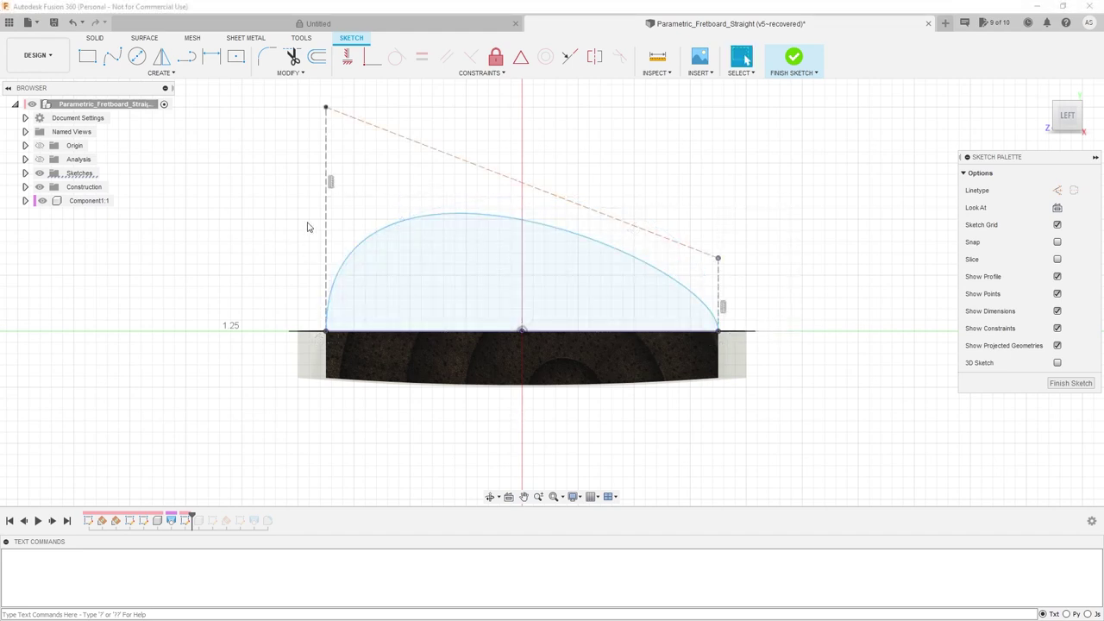
# Dimension the left vertical control line of the neck profile spline to 1 in, and dimension the right vertical control line
pyautogui.click(327, 227)
pyautogui.press('d')
pyautogui.click(277, 225)
pyautogui.write('1')
pyautogui.press('Return')
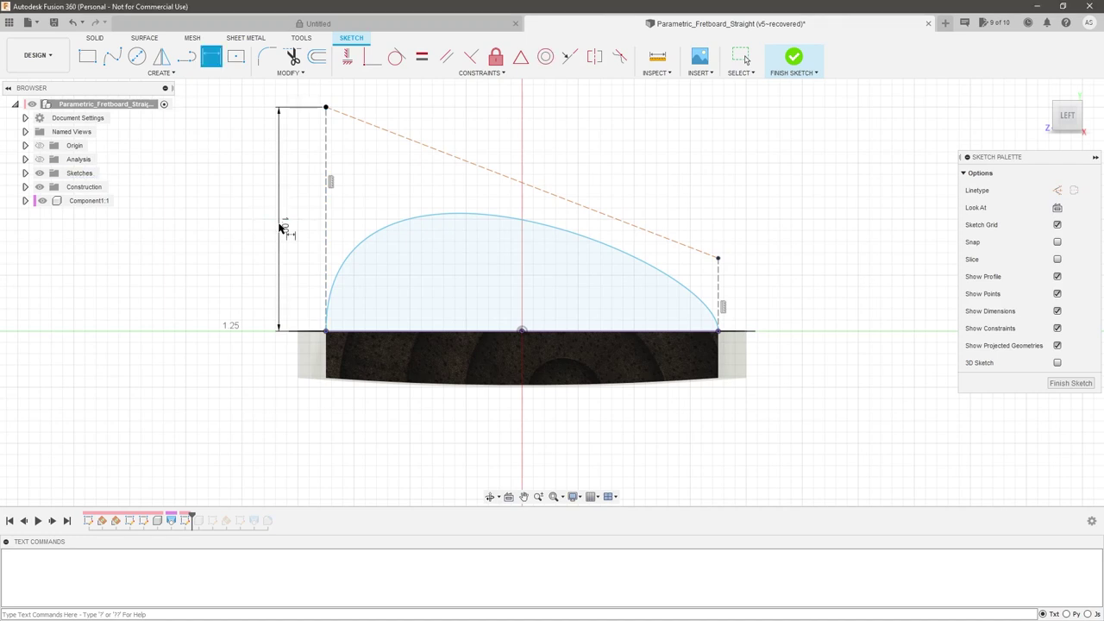
pyautogui.click(718, 291)
pyautogui.click(771, 290)
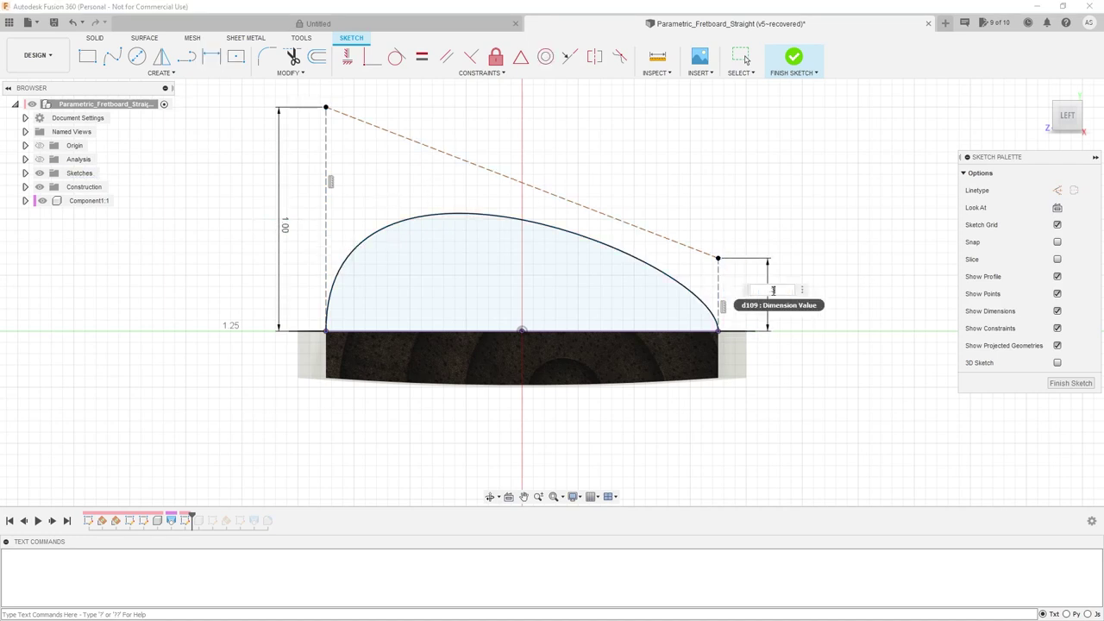
pyautogui.press('Return')
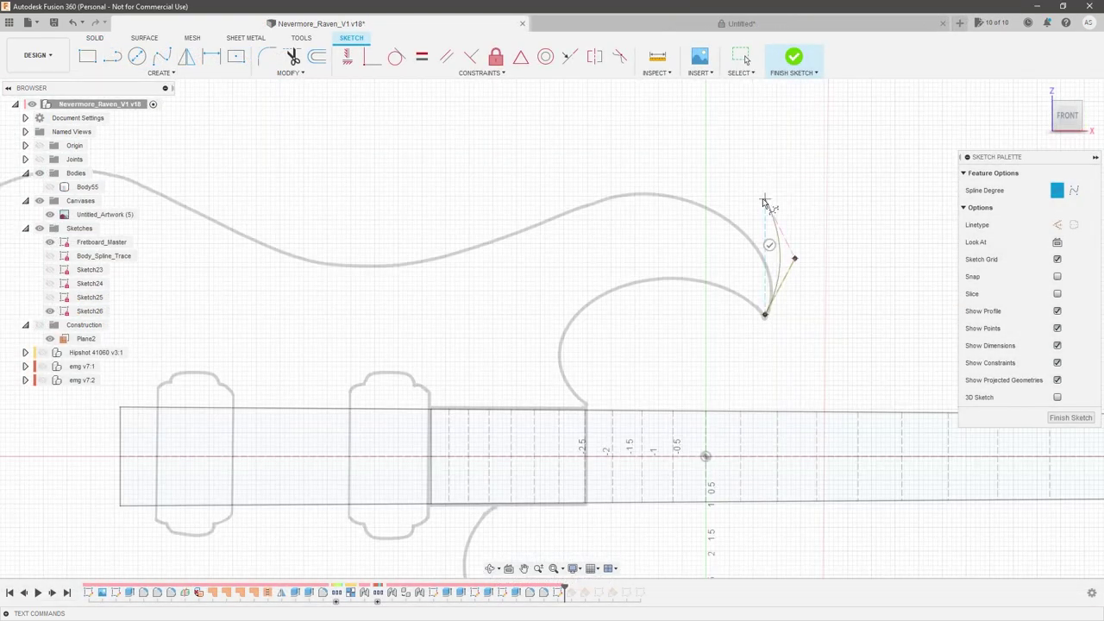
# Sketch a control point spline from the tip of the guitar body's upper horn along the upper outline
pyautogui.click(764, 200)
pyautogui.click(692, 167)
pyautogui.click(582, 163)
pyautogui.click(488, 209)
pyautogui.click(388, 229)
pyautogui.doubleClick(343, 215)
# Move the spline's control points so the curve follows the traced upper outline of the guitar body
pyautogui.scroll(2, 807, 265)
pyautogui.moveTo(789, 257)
pyautogui.mouseDown()
pyautogui.moveTo(765, 328)
pyautogui.moveTo(761, 317)
pyautogui.mouseUp()
pyautogui.moveTo(749, 174); pyautogui.dragTo(760, 239)
pyautogui.moveTo(499, 124); pyautogui.dragTo(532, 176)
pyautogui.moveTo(233, 216)
pyautogui.mouseDown()
pyautogui.moveTo(260, 286)
pyautogui.moveTo(239, 331)
pyautogui.mouseUp()
pyautogui.moveTo(369, 187)
pyautogui.mouseDown()
pyautogui.moveTo(405, 216)
pyautogui.moveTo(444, 190)
pyautogui.mouseUp()
pyautogui.moveTo(171, 196); pyautogui.dragTo(126, 263)
pyautogui.moveTo(239, 330)
pyautogui.mouseDown()
pyautogui.moveTo(280, 291)
pyautogui.moveTo(318, 278)
pyautogui.mouseUp()
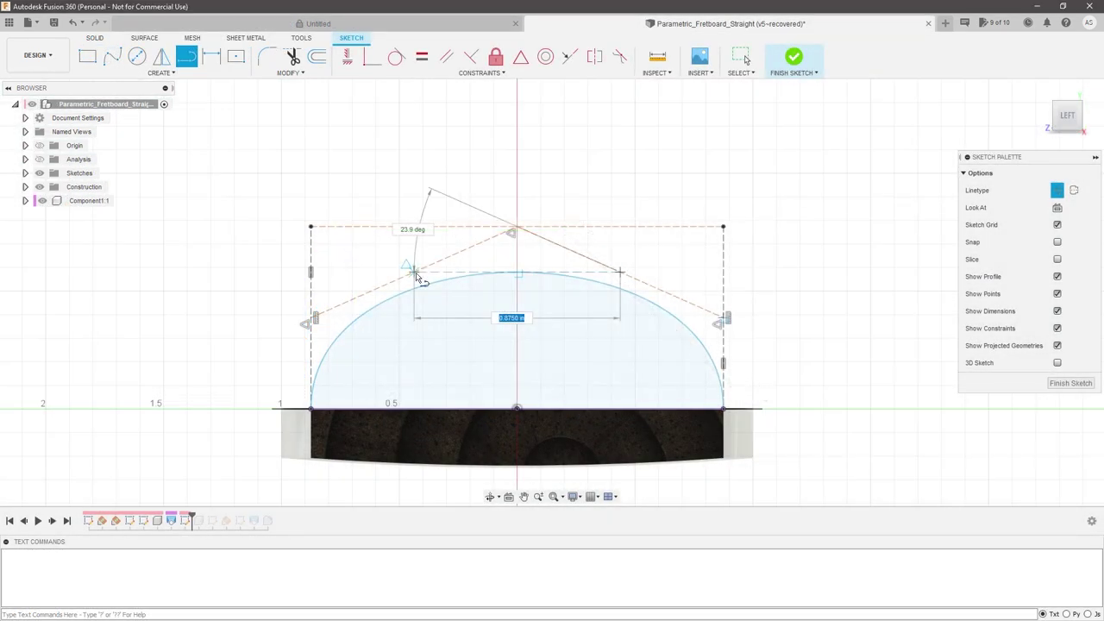
# Complete the horizontal construction line between the slanted lines' midpoints and dimension its height above the neck profile's base to 0.8 in
pyautogui.click(415, 273)
pyautogui.press('Escape')
pyautogui.click(429, 272)
pyautogui.press('d')
pyautogui.click(380, 410)
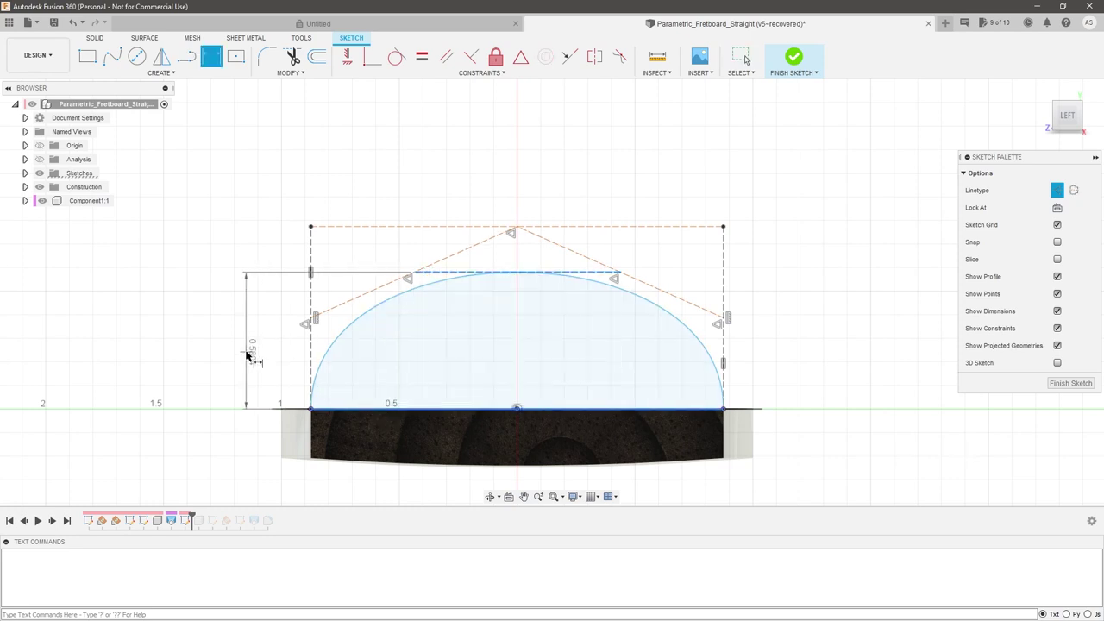
pyautogui.click(246, 352)
pyautogui.press('BackSpace')
pyautogui.write('0.8')
pyautogui.press('Return')
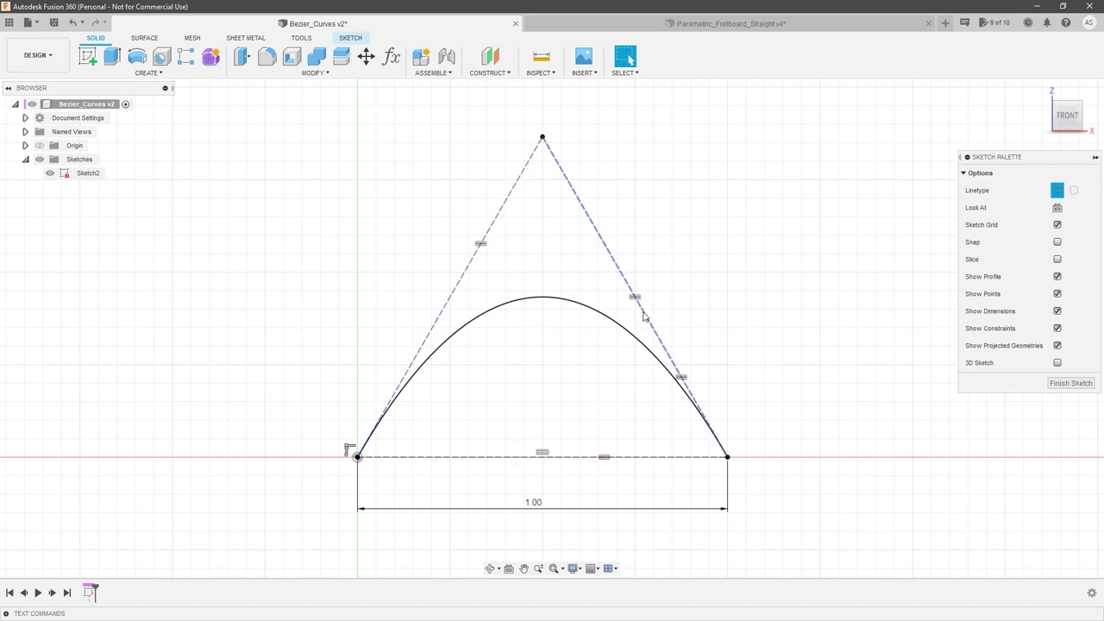
# Place one sketch point on each of the two slanted construction lines of the Bezier triangle
pyautogui.doubleClick(537, 505)
pyautogui.press('Escape')
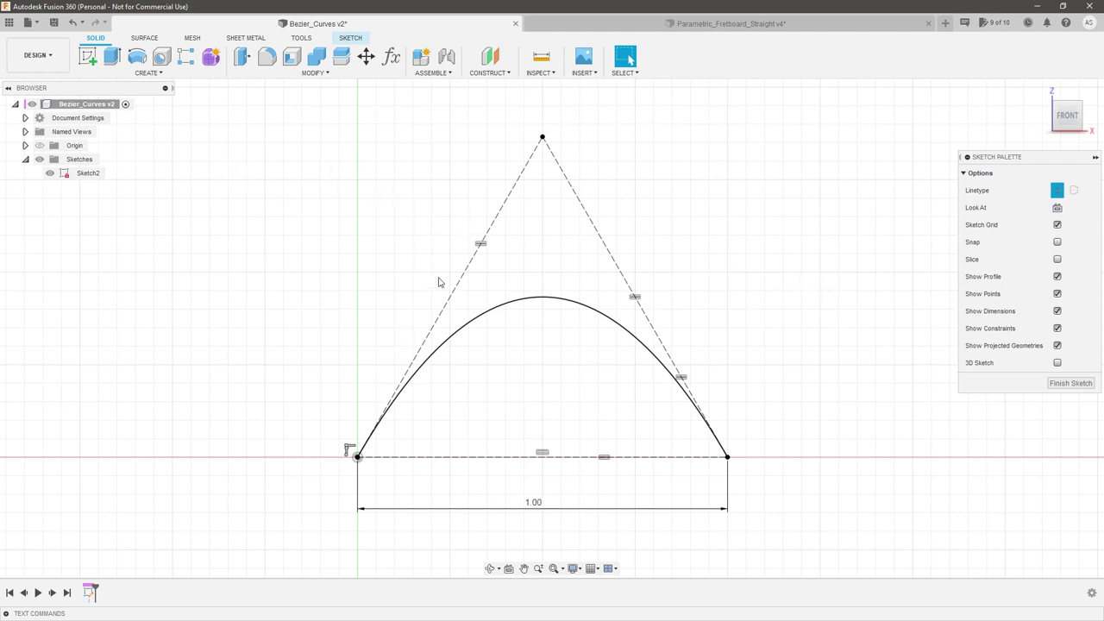
pyautogui.click(348, 38)
pyautogui.click(172, 73)
pyautogui.click(134, 204)
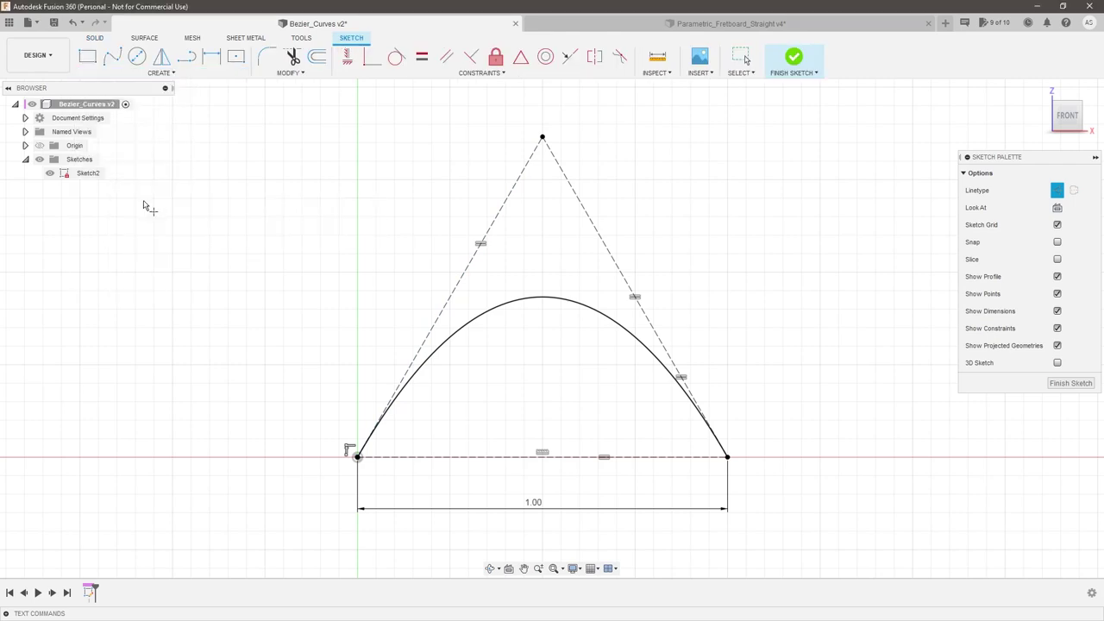
pyautogui.click(410, 367)
pyautogui.click(577, 202)
pyautogui.press('Escape')
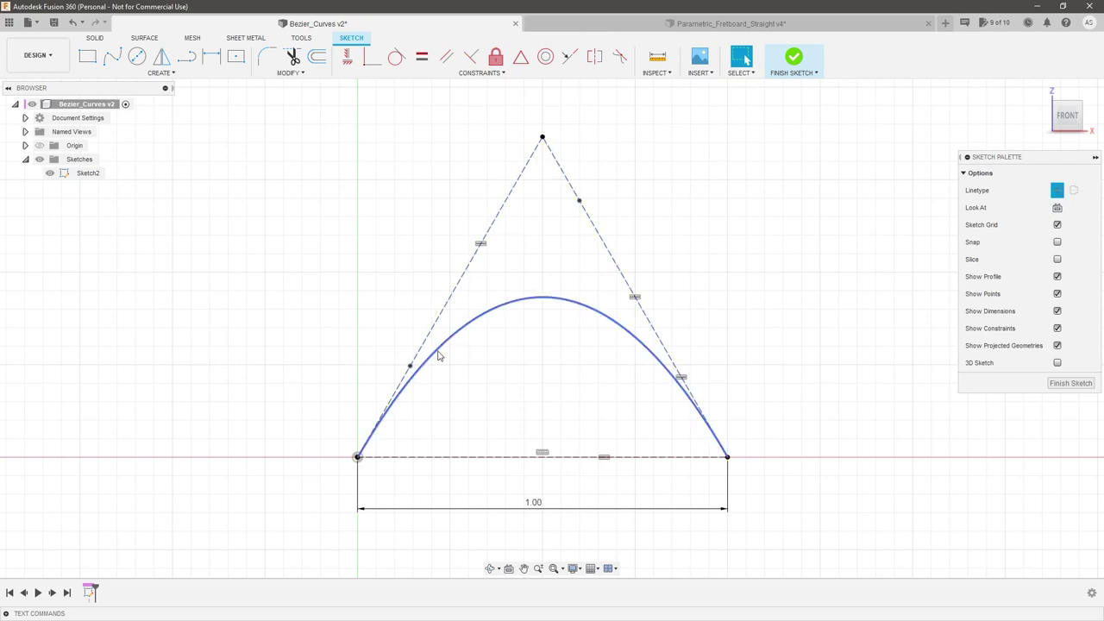
# Slide the left sketch point along its slanted line and dimension its distance from the lower left corner to 0.5
pyautogui.moveTo(408, 367); pyautogui.dragTo(435, 341)
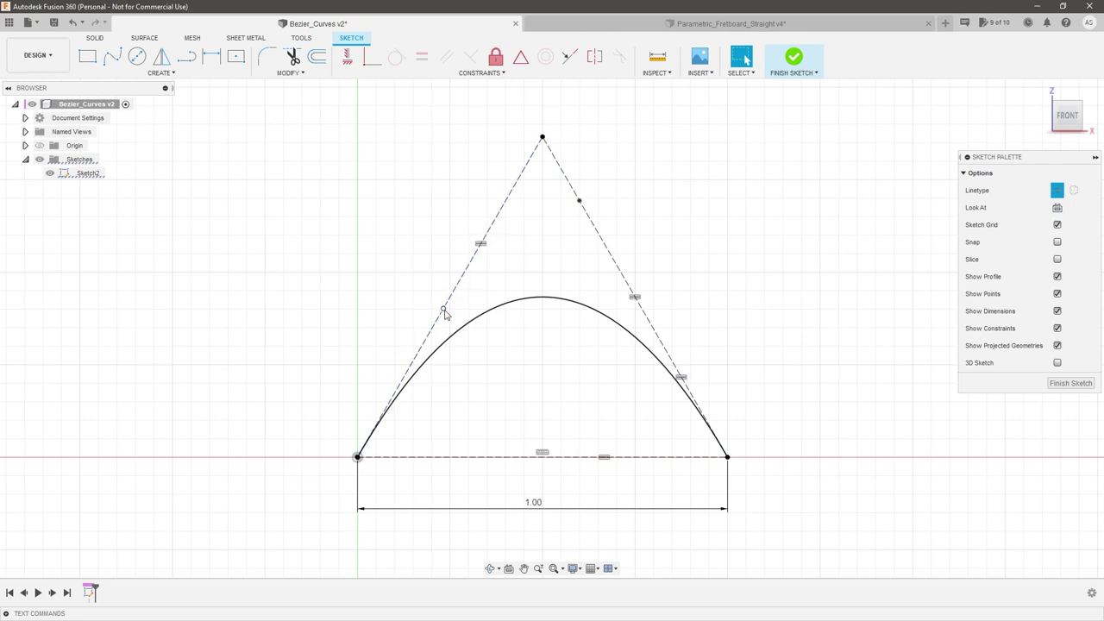
pyautogui.moveTo(443, 309); pyautogui.dragTo(397, 311)
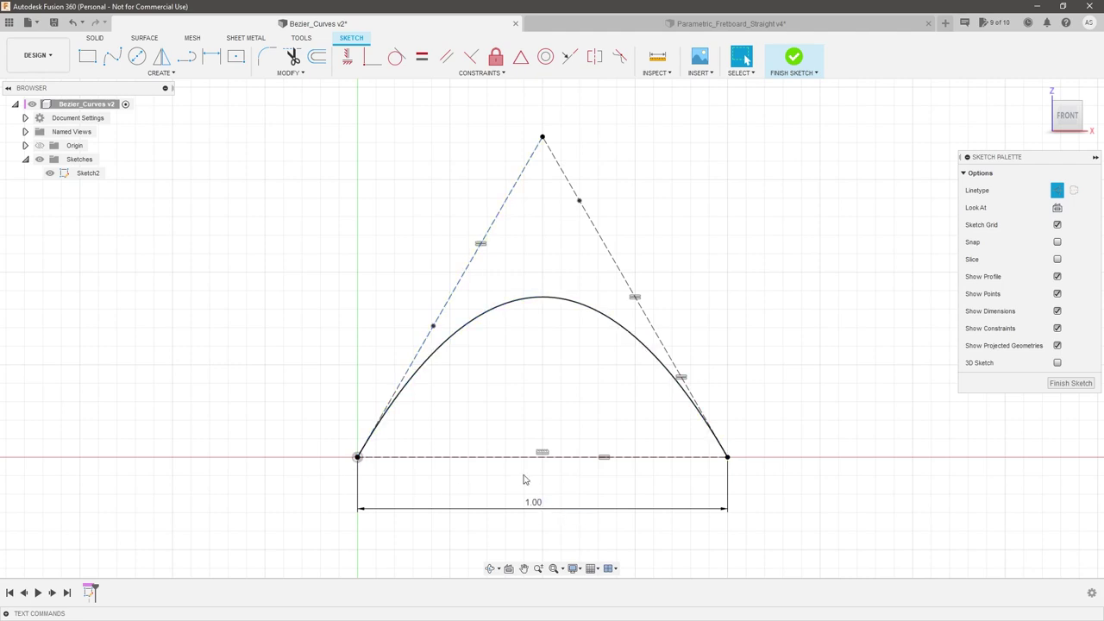
pyautogui.press('d')
pyautogui.click(432, 325)
pyautogui.click(357, 457)
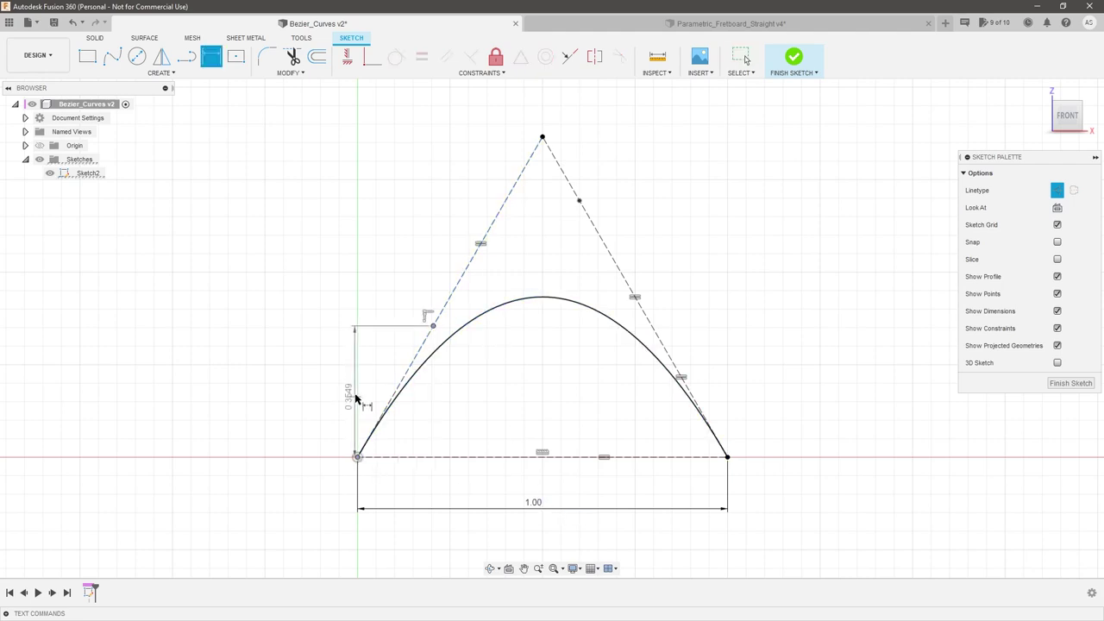
pyautogui.click(386, 360)
pyautogui.write('.5')
pyautogui.press('Return')
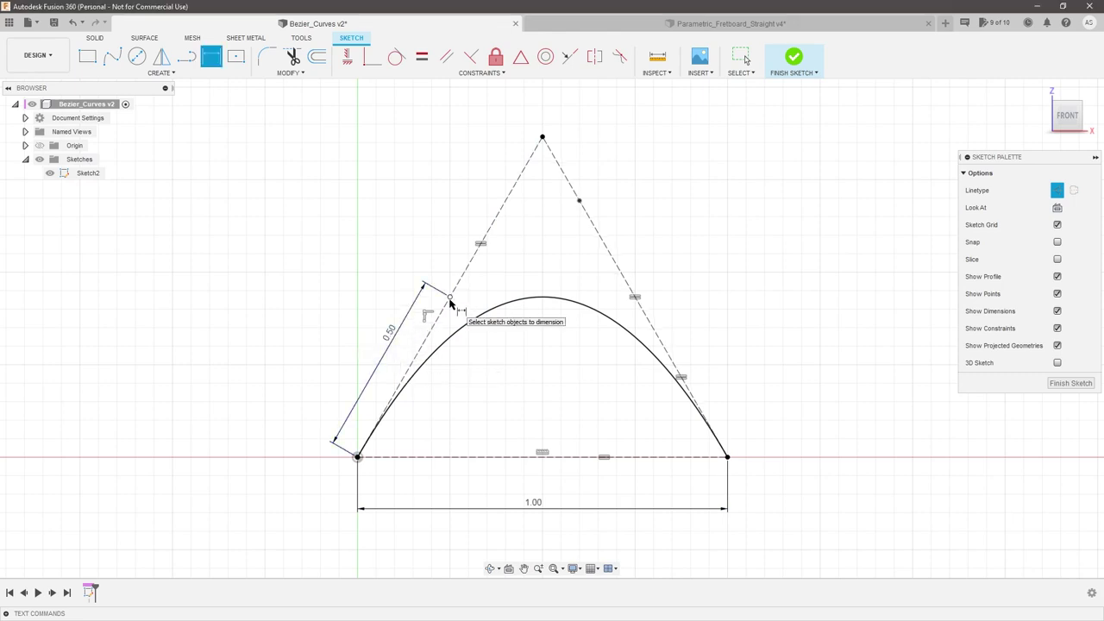
# Dimension the right sketch point 0.5 from the triangle's apex, and place the dimension text beside the slanted line
pyautogui.click(579, 200)
pyautogui.click(543, 137)
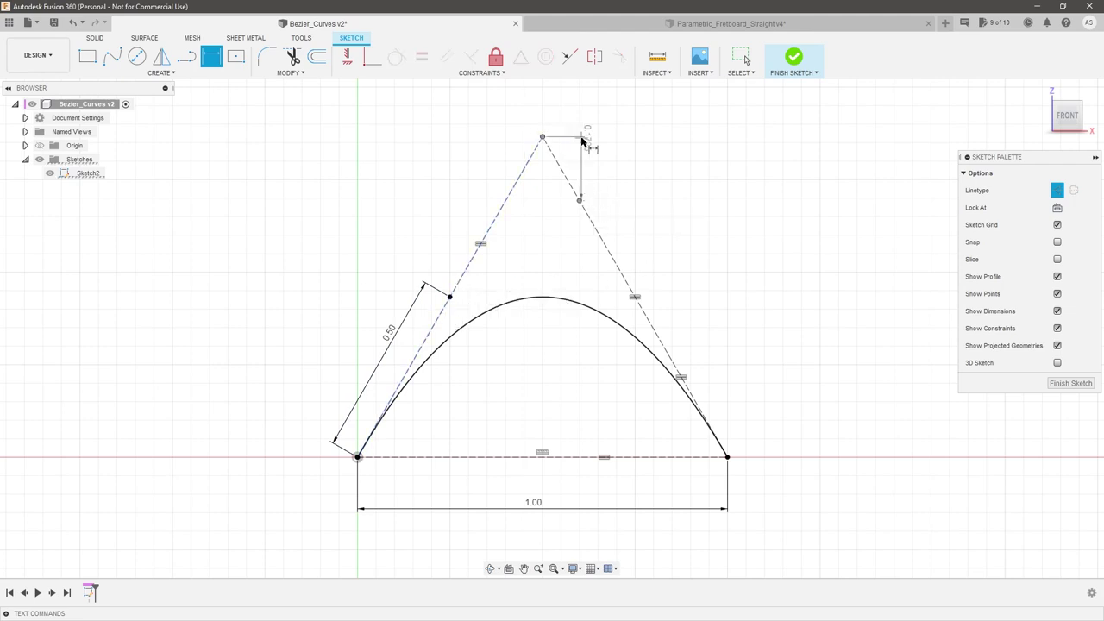
pyautogui.click(587, 124)
pyautogui.write('.5')
pyautogui.press('Return')
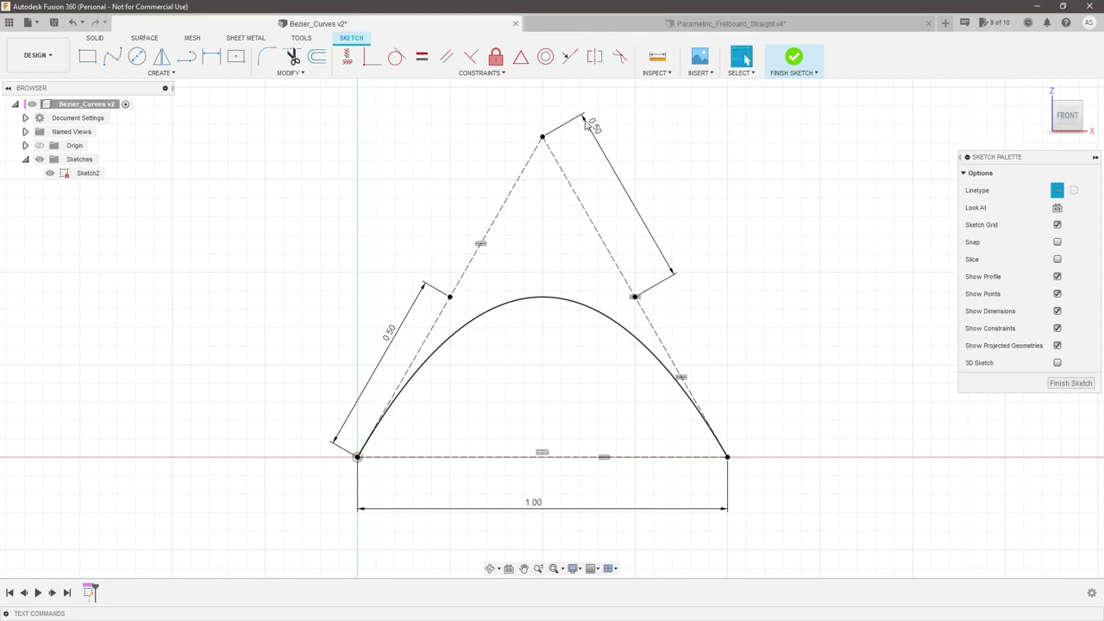
pyautogui.moveTo(596, 126); pyautogui.dragTo(608, 178)
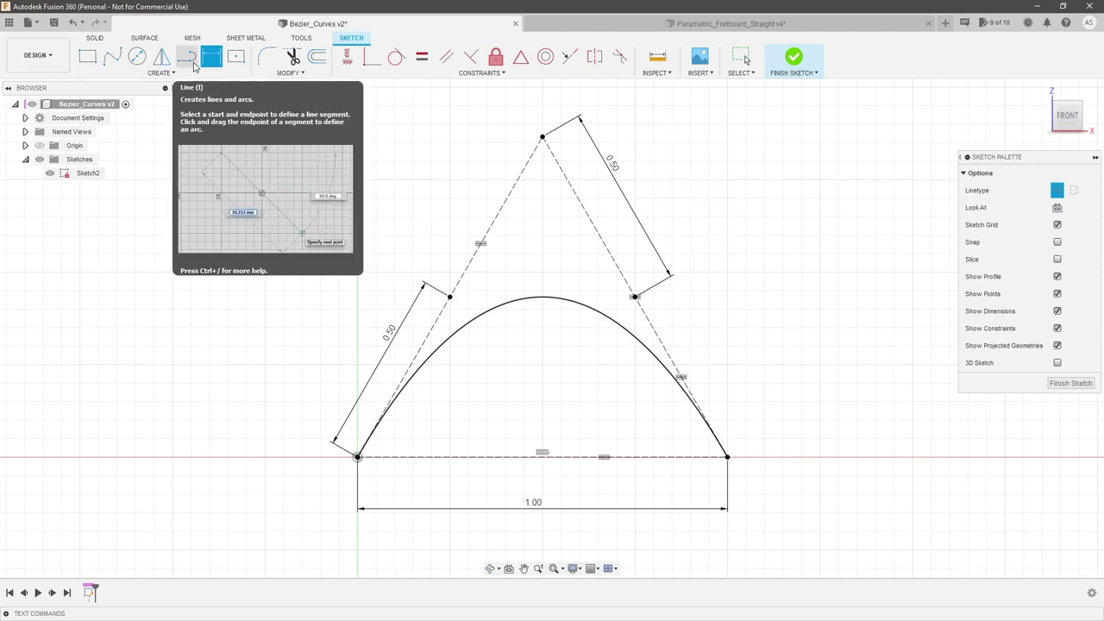
# Draw a construction line connecting the sketch points on the two slanted sides
pyautogui.click(191, 60)
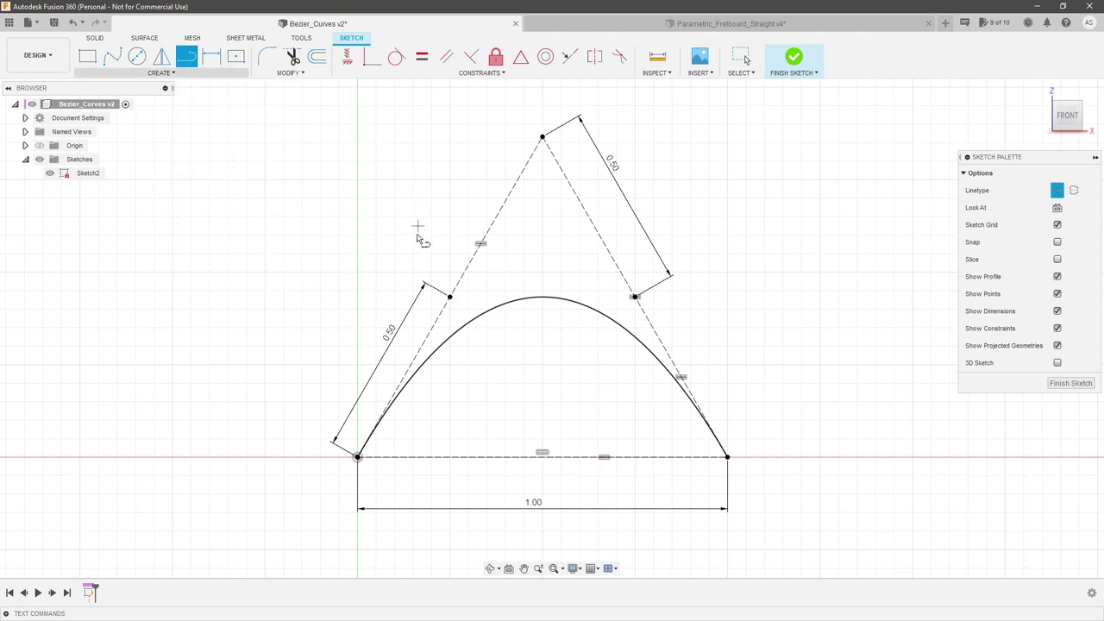
pyautogui.click(450, 298)
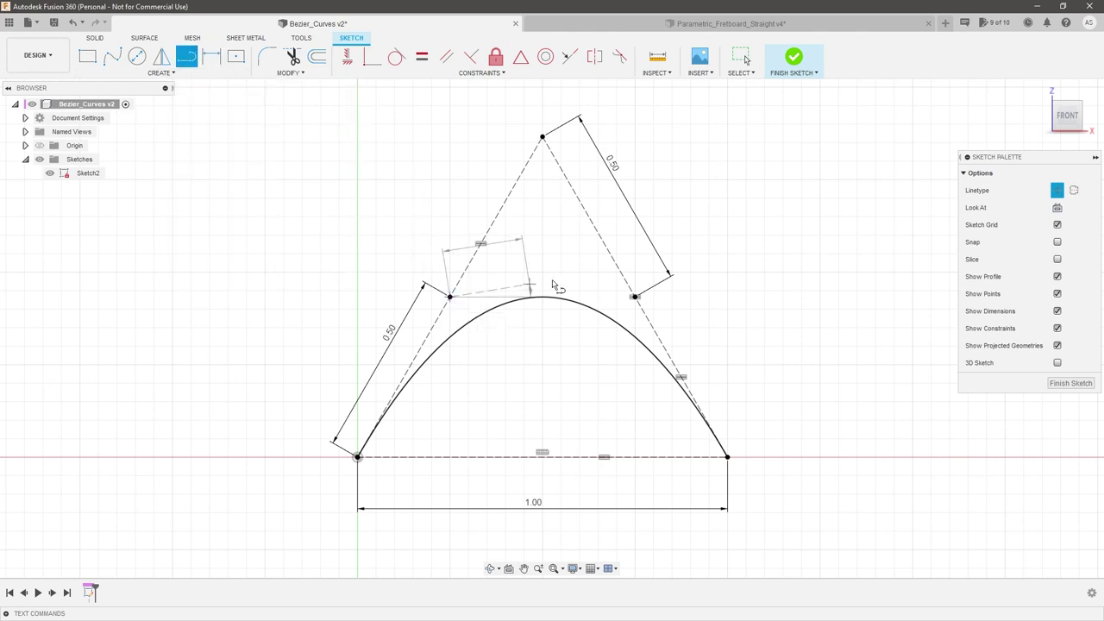
pyautogui.click(635, 298)
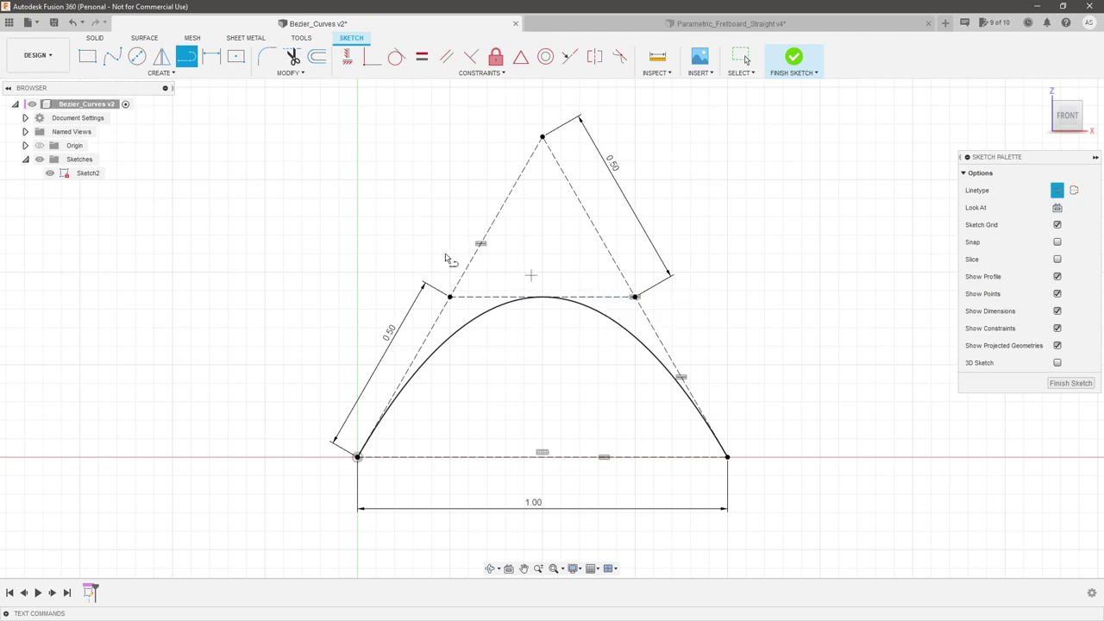
# Place a sketch point on the horizontal connecting line and constrain it to the line's midpoint
pyautogui.click(147, 76)
pyautogui.click(130, 198)
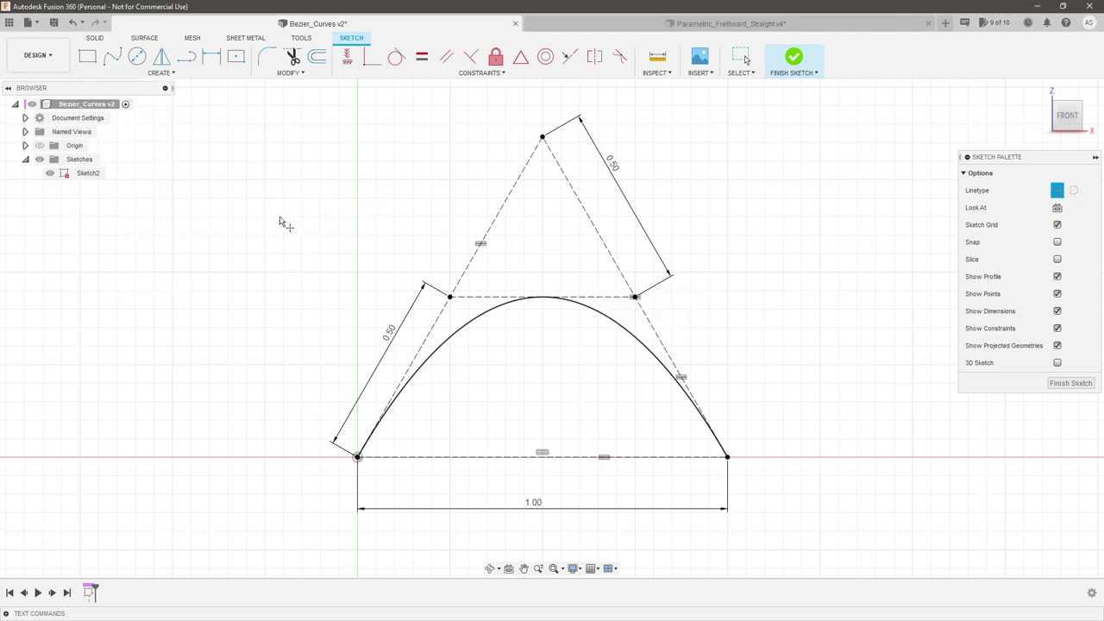
pyautogui.click(478, 296)
pyautogui.press('Escape')
pyautogui.moveTo(478, 298); pyautogui.dragTo(497, 299)
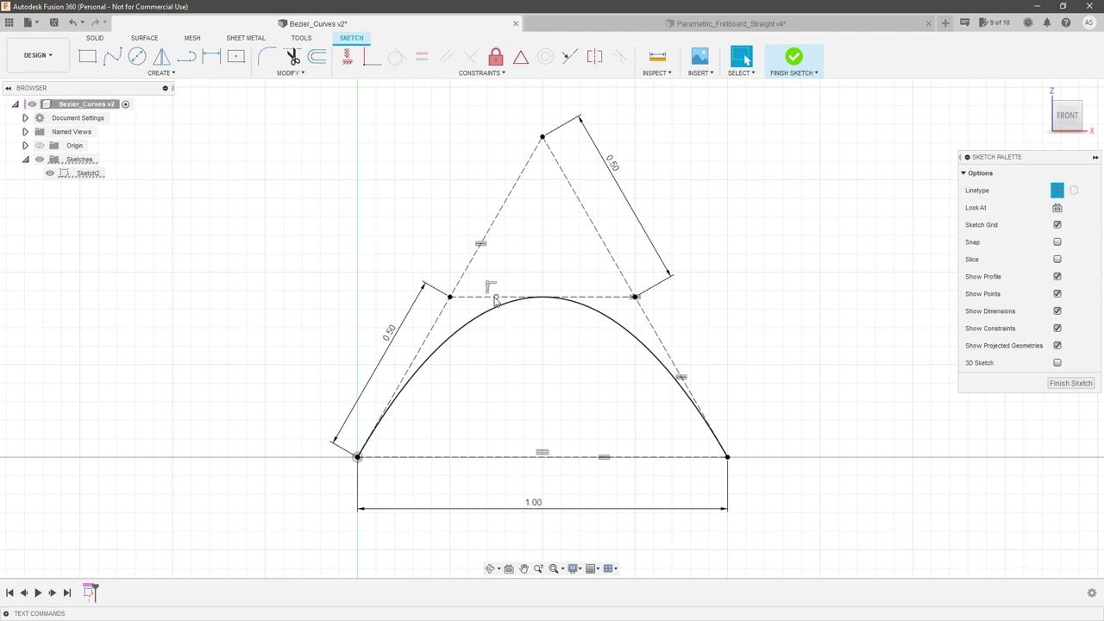
pyautogui.click(520, 57)
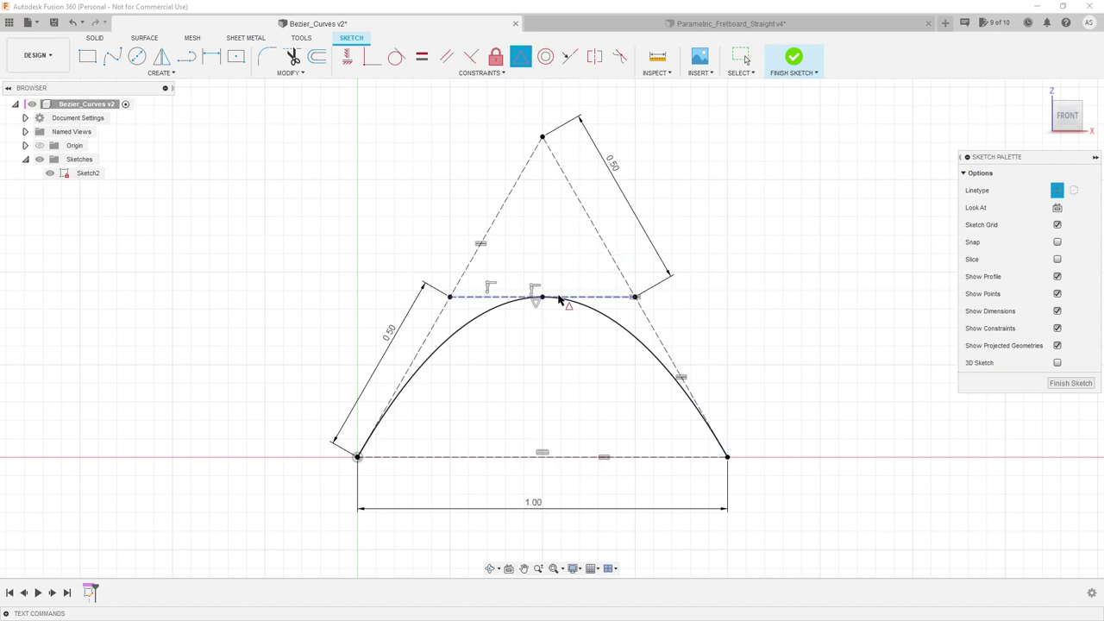
# Examine closely where the Bezier curve meets the midpoint of the horizontal connecting line
pyautogui.scroll(3, 543, 302)
pyautogui.scroll(5, 544, 300)
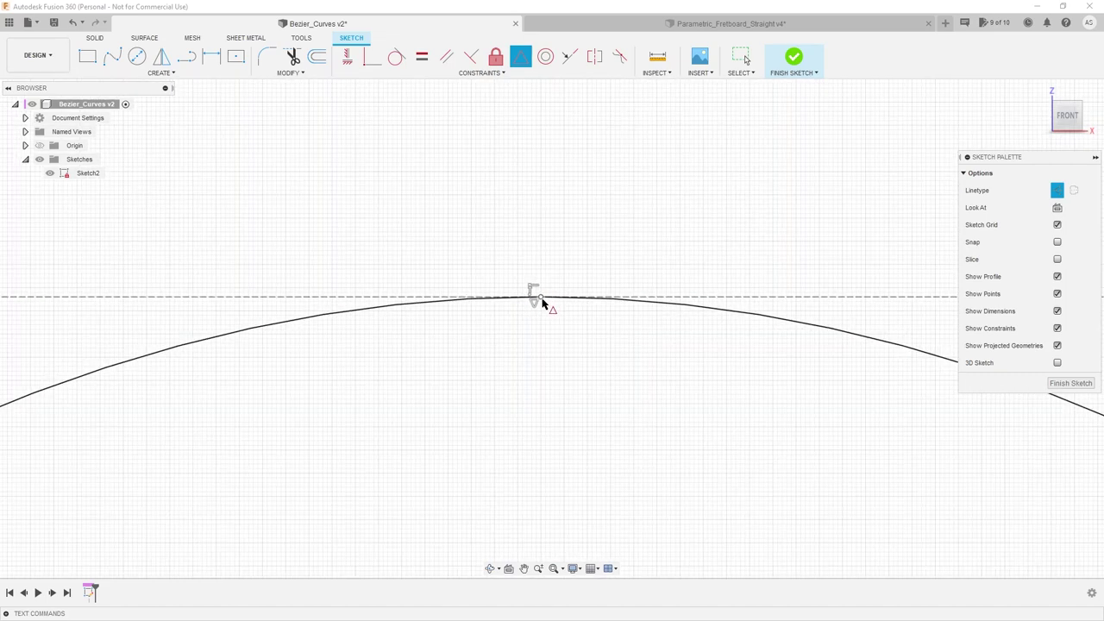
pyautogui.scroll(5, 541, 294)
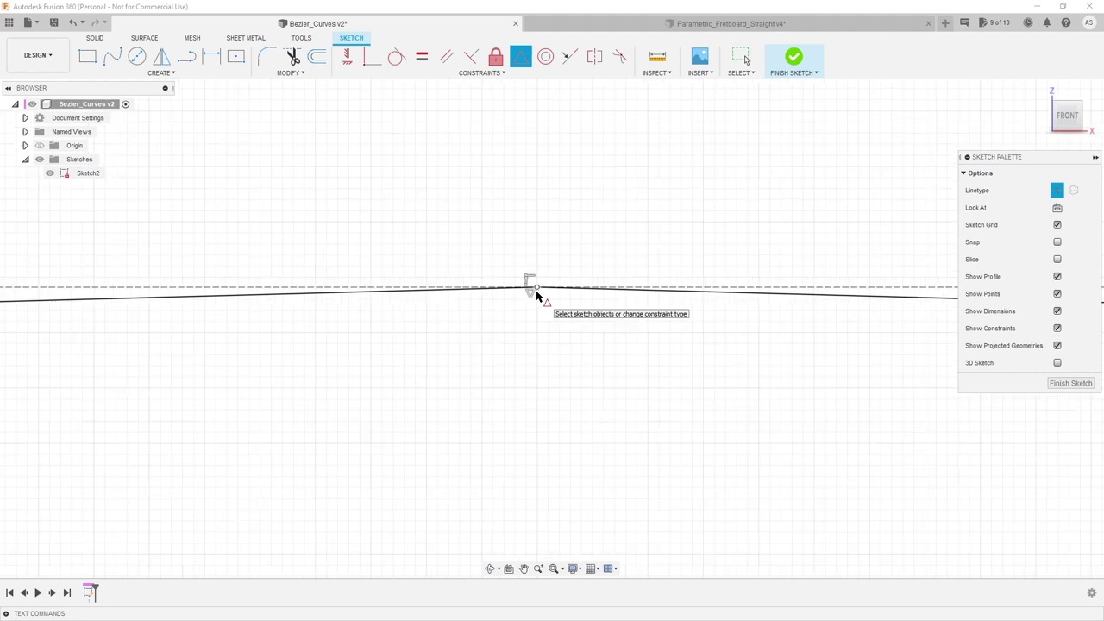
pyautogui.scroll(3, 536, 291)
pyautogui.scroll(-5, 537, 291)
pyautogui.scroll(-6, 549, 294)
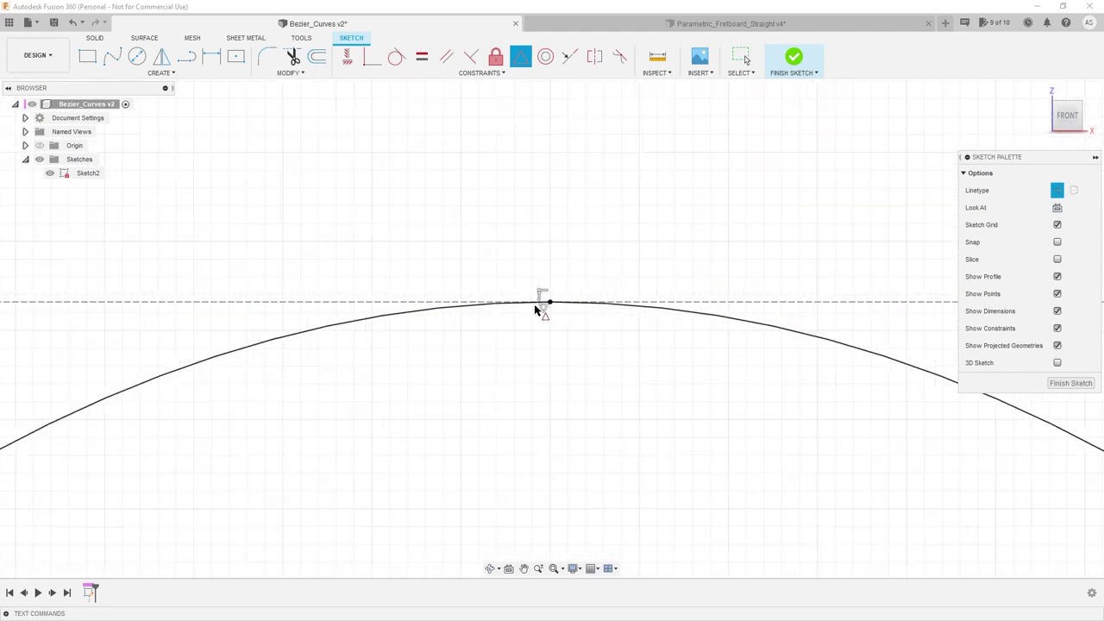
pyautogui.scroll(-4, 451, 302)
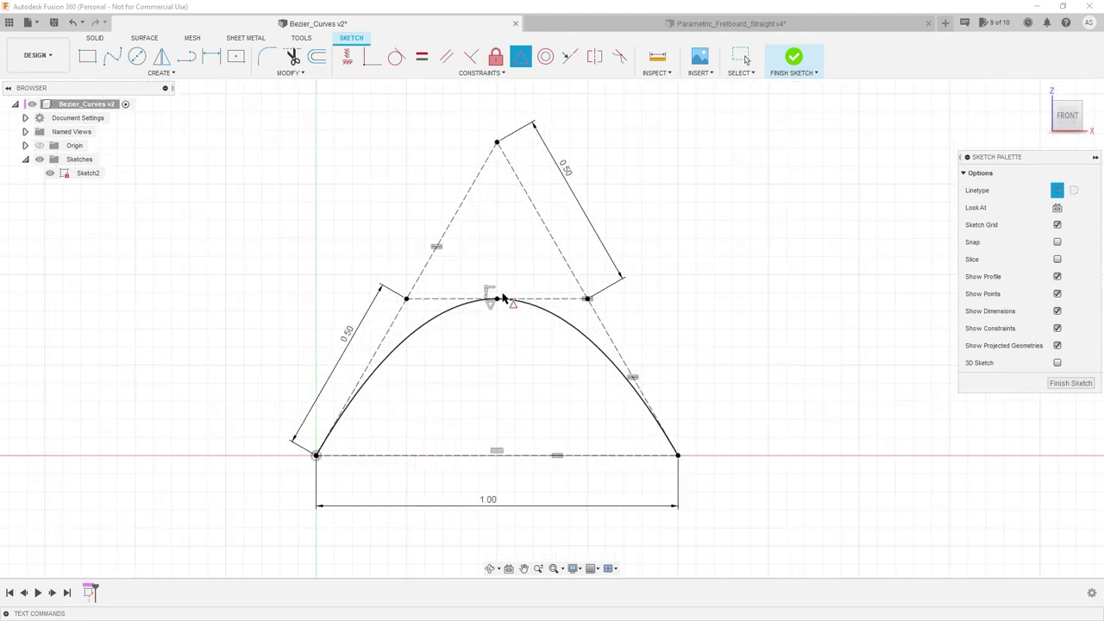
pyautogui.scroll(3, 441, 295)
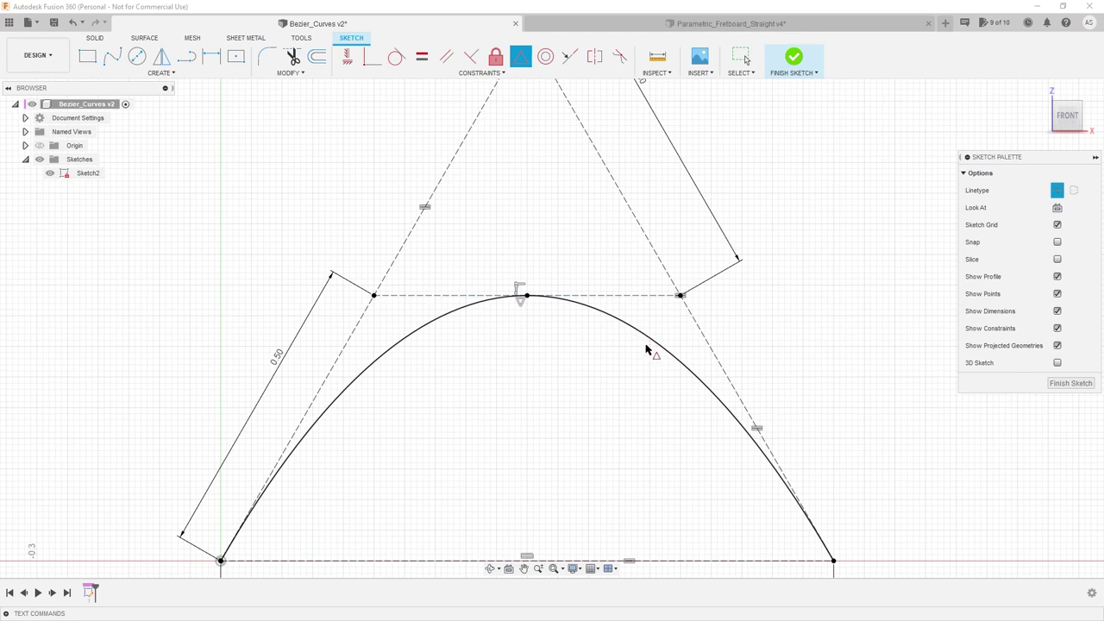
pyautogui.scroll(-2, 648, 347)
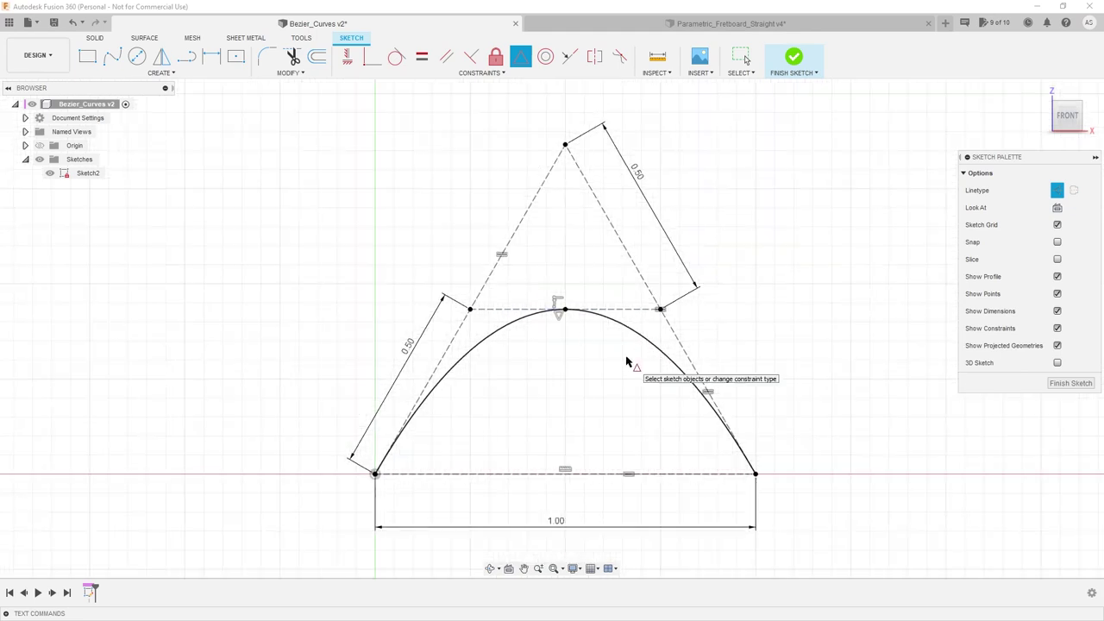
pyautogui.scroll(-3, 574, 353)
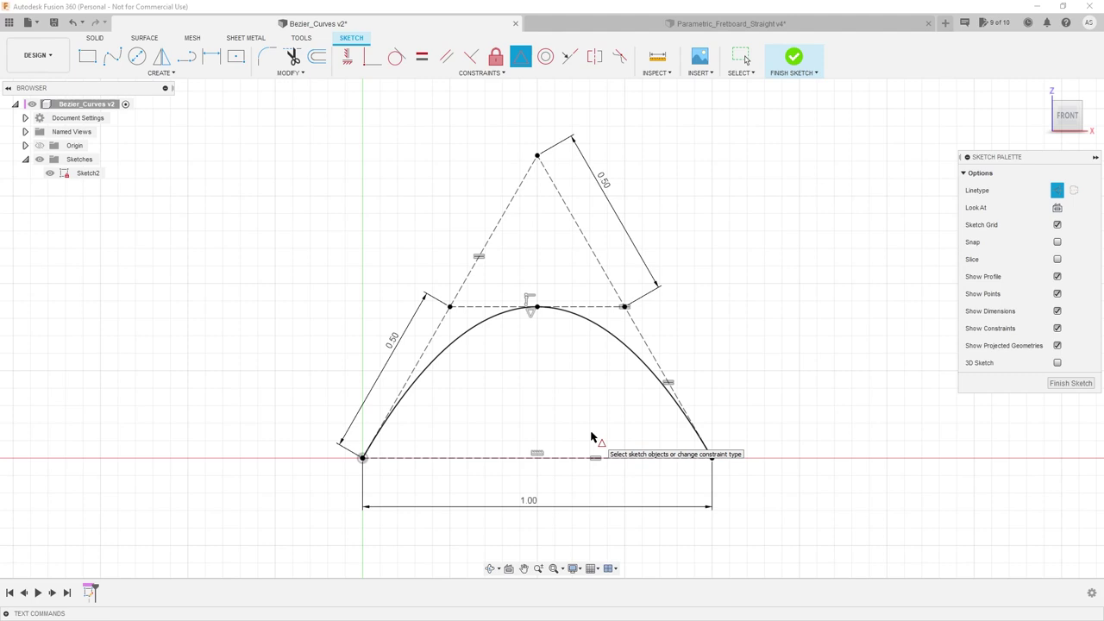
pyautogui.press('Escape')
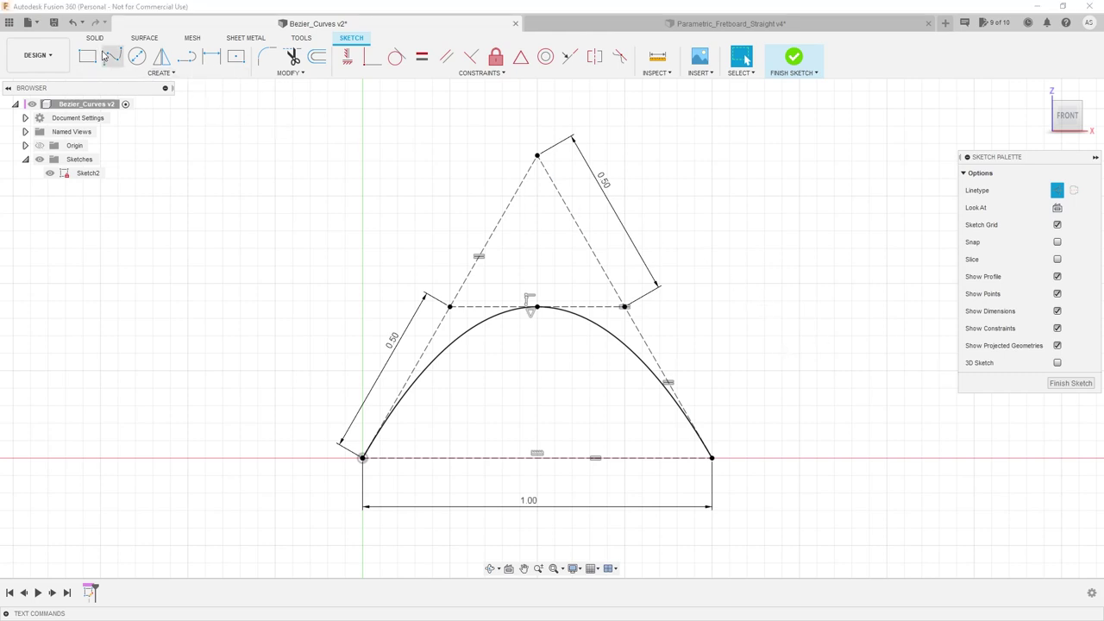
# Set the user parameter T_Value to 0.25
pyautogui.click(97, 39)
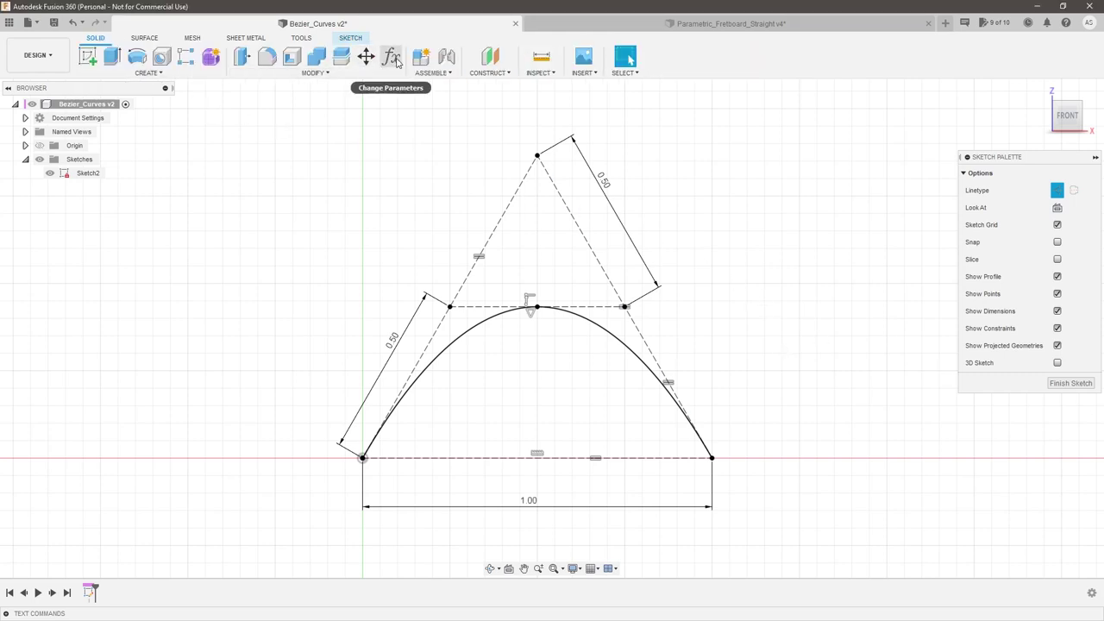
pyautogui.click(394, 58)
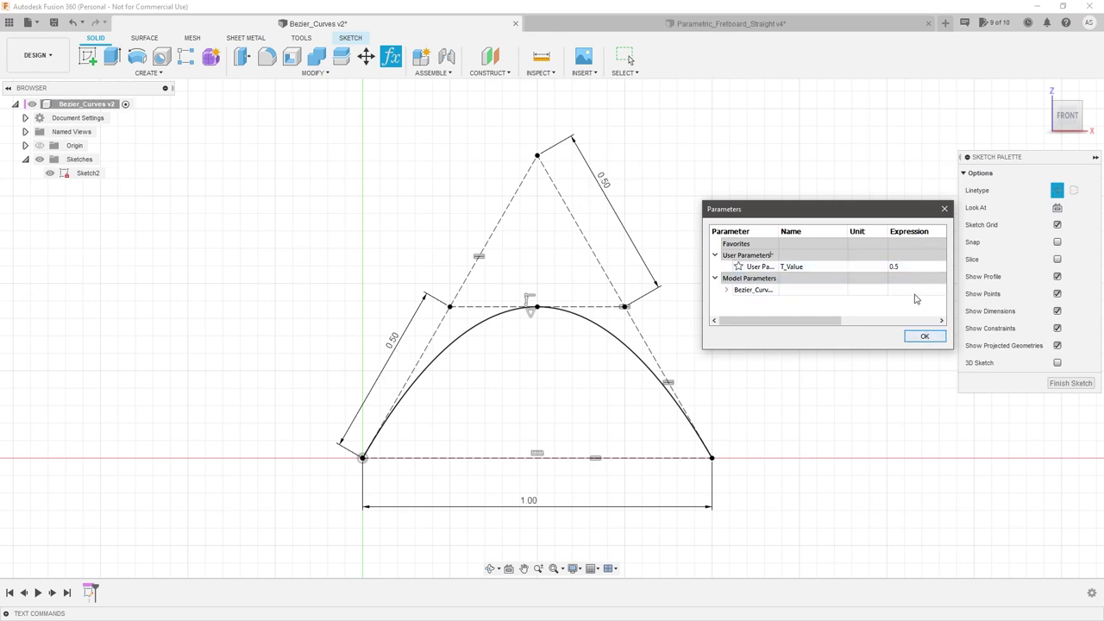
pyautogui.doubleClick(911, 266)
pyautogui.write('0.25')
pyautogui.press('Return')
pyautogui.click(923, 336)
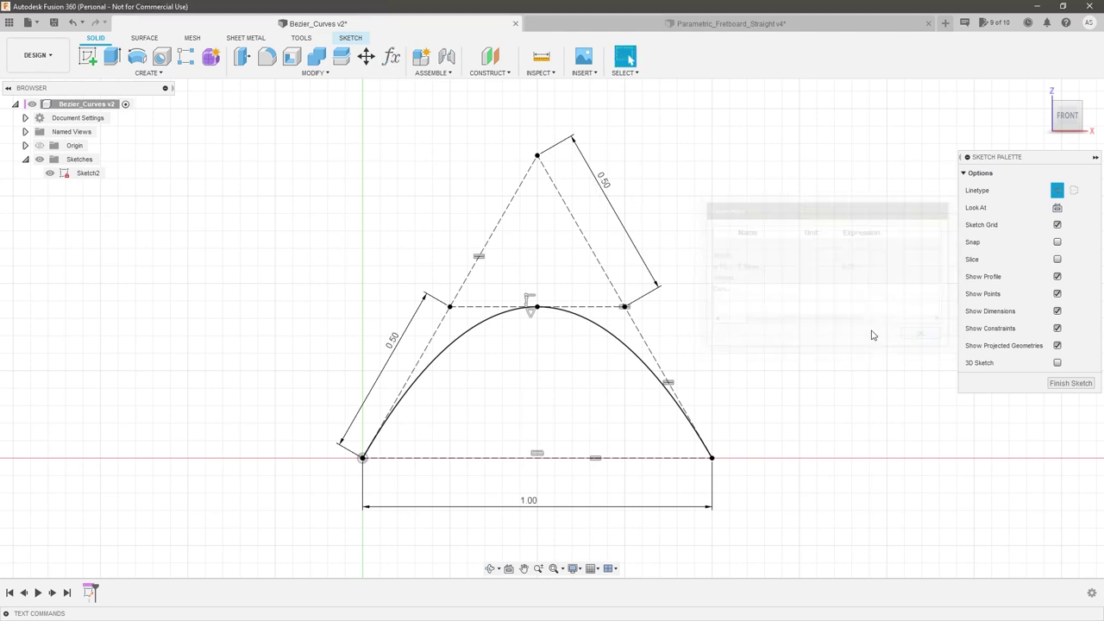
# Set the dimension along the triangle's left side to the base dimension times the parameter, d14*T_Value
pyautogui.doubleClick(398, 338)
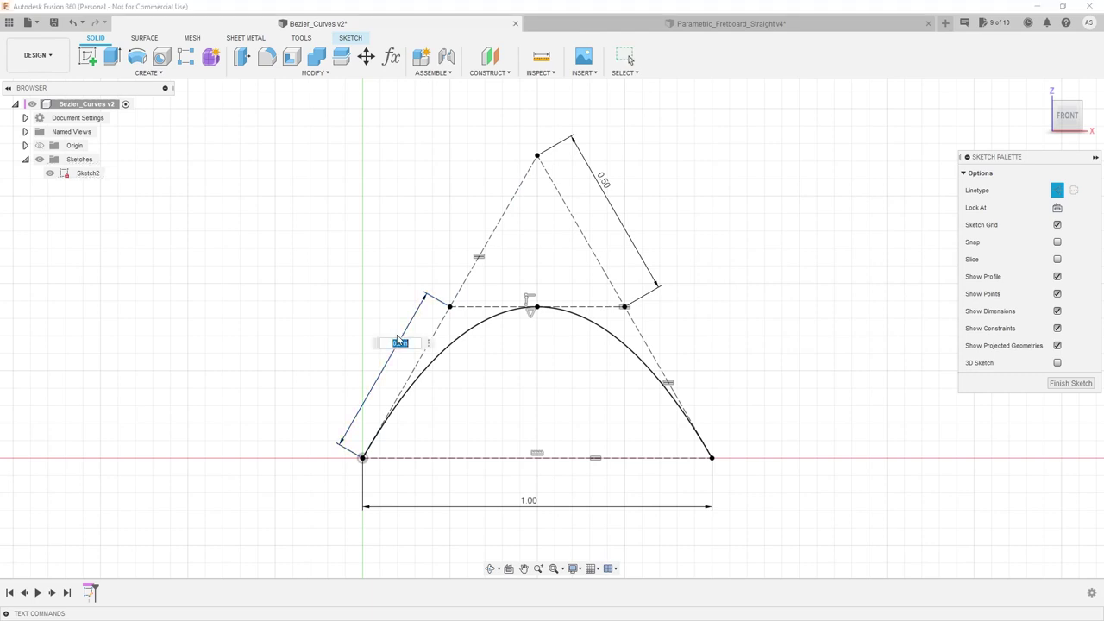
pyautogui.click(535, 504)
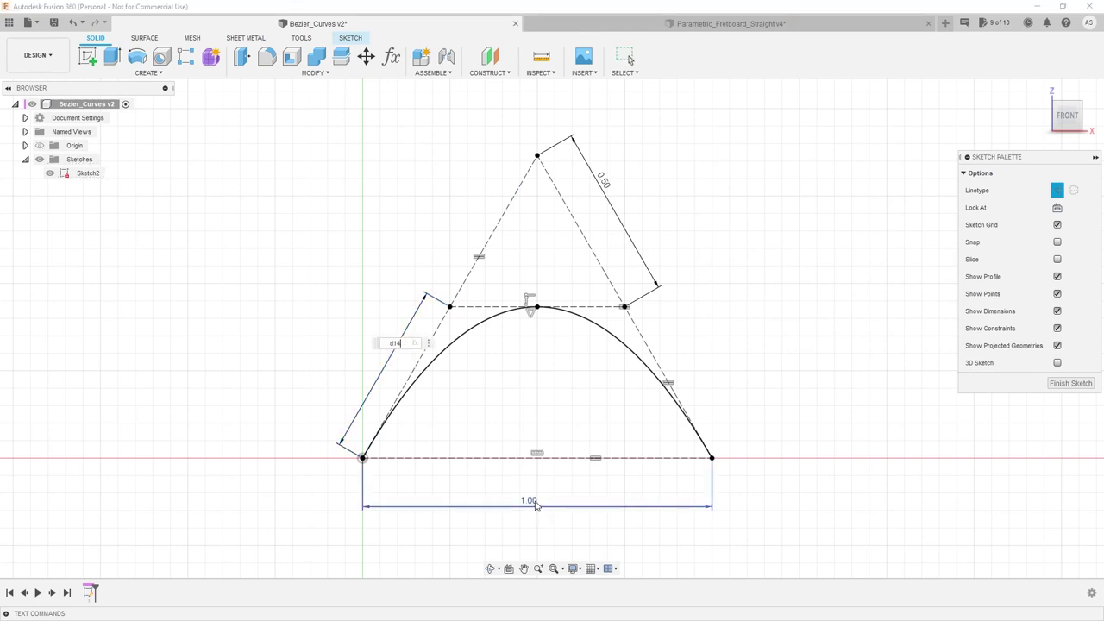
pyautogui.write('*')
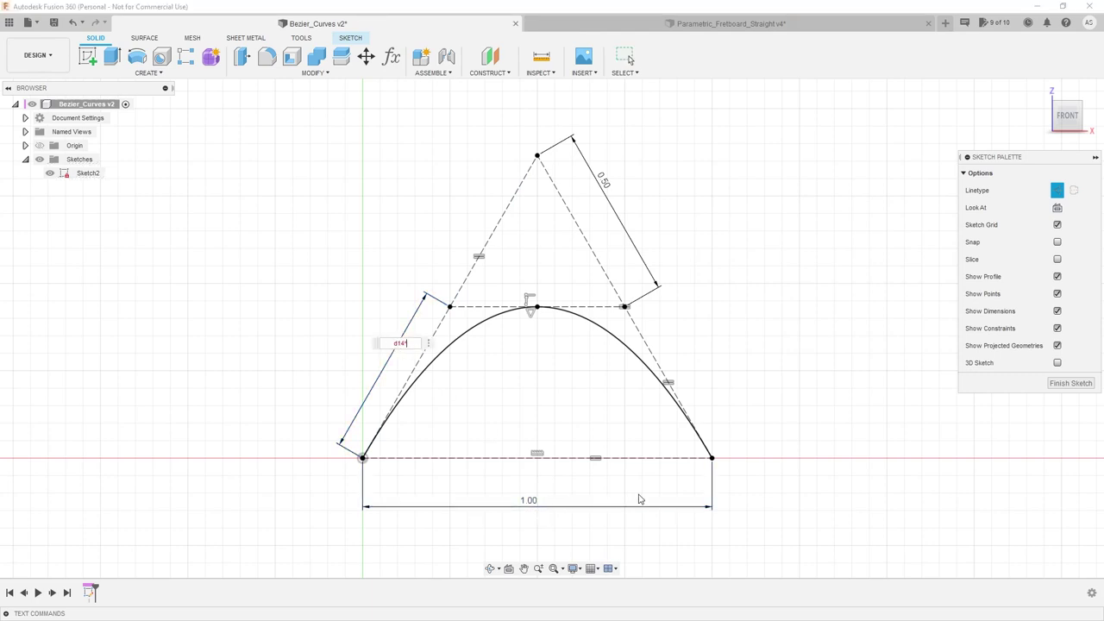
pyautogui.write('T')
pyautogui.click(418, 364)
pyautogui.press('Return')
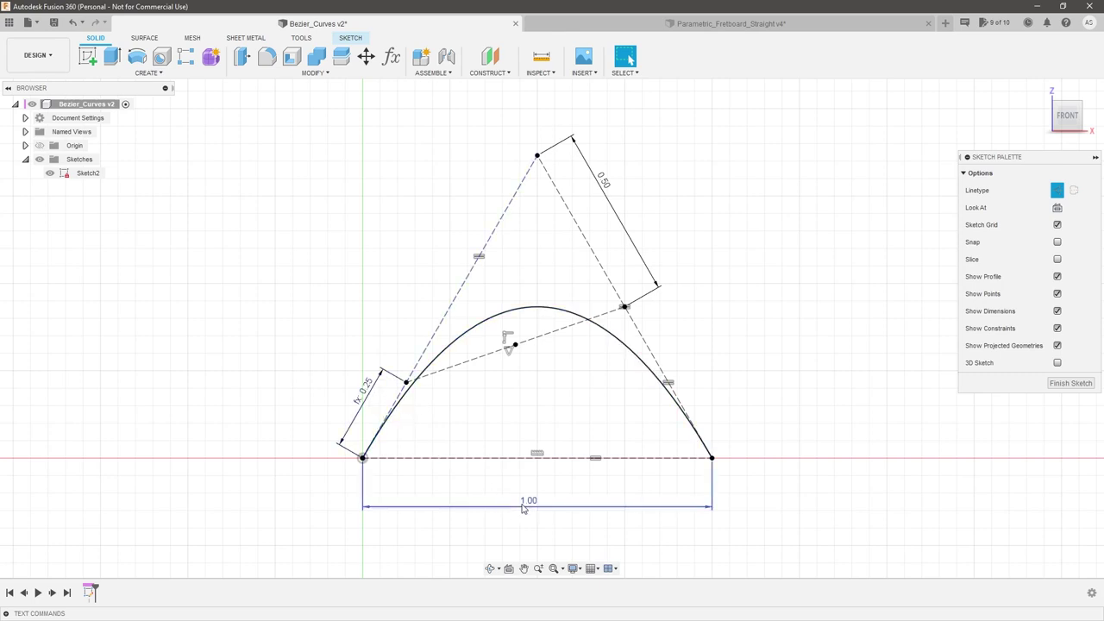
# Link the dimension from the apex along the triangle's right side to the base dimension and parameter with d14*T_Value
pyautogui.doubleClick(605, 182)
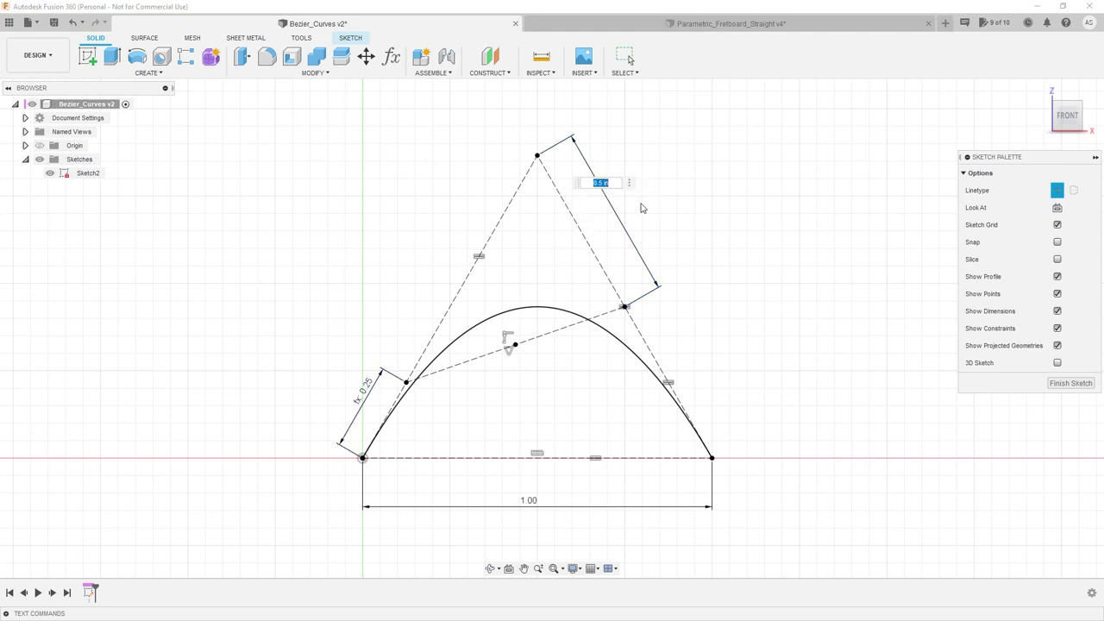
pyautogui.click(529, 502)
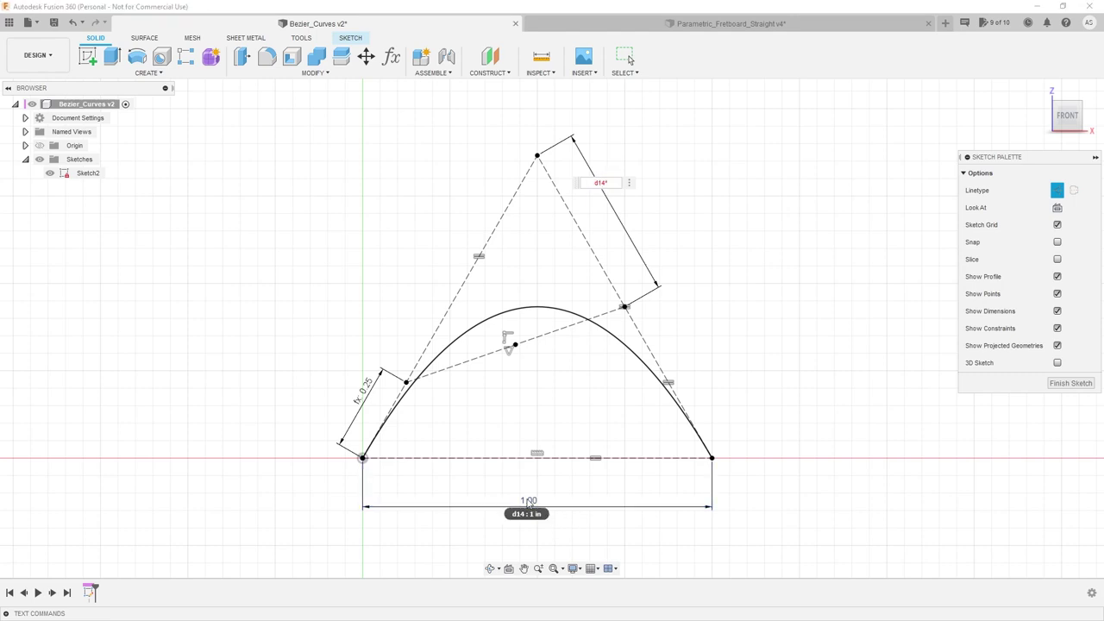
pyautogui.write('*0.25')
pyautogui.press('Return')
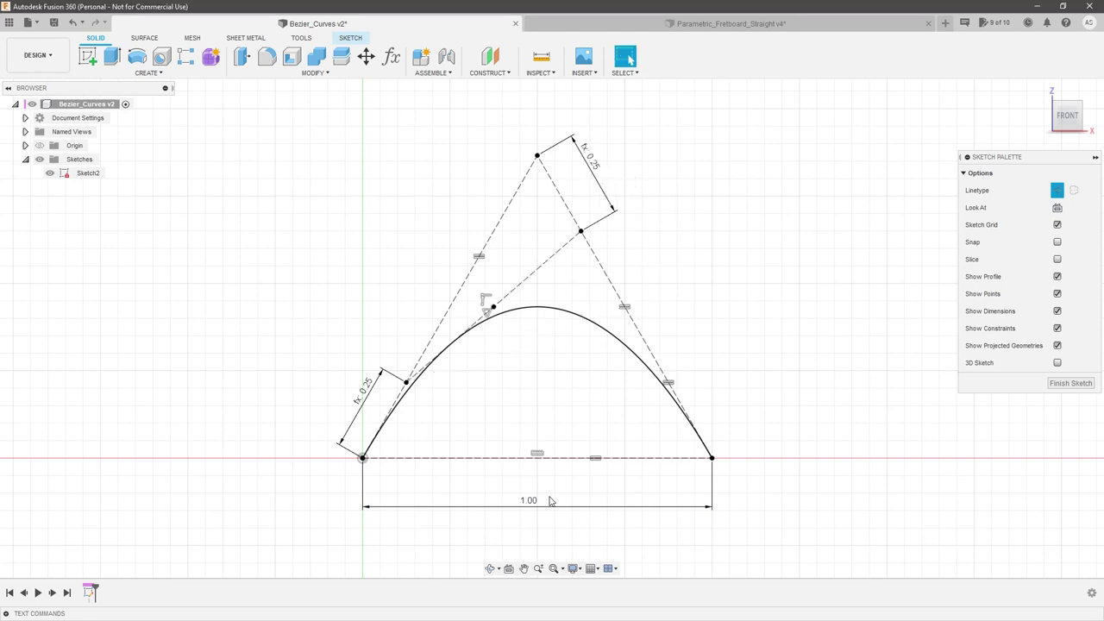
# Delete the sketch point at the midpoint of the slanted connecting line
pyautogui.scroll(3, 470, 312)
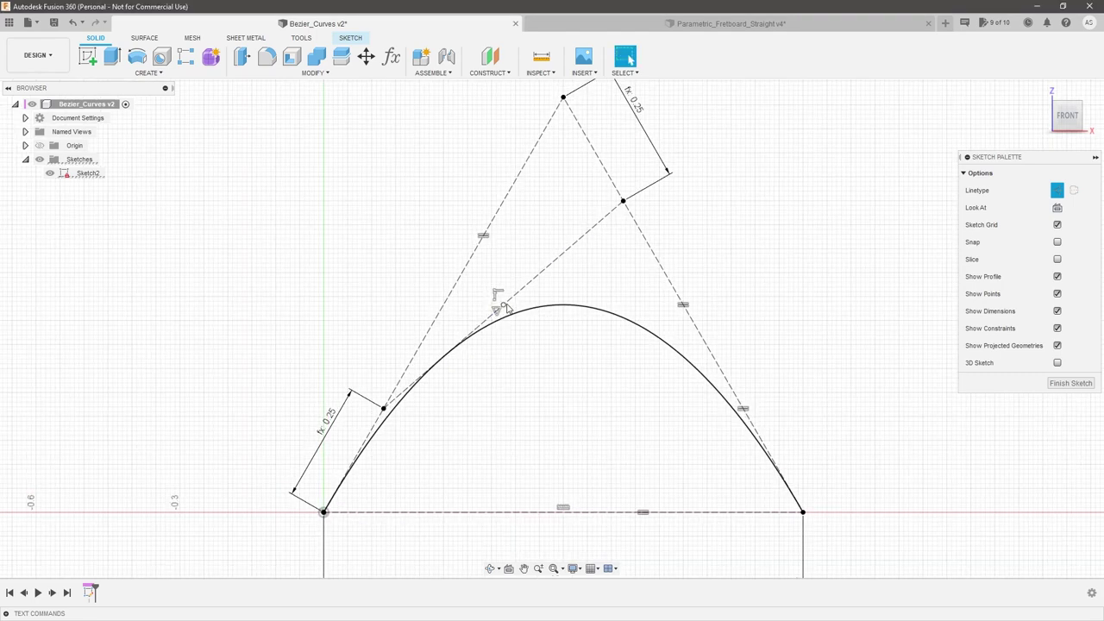
pyautogui.scroll(-2, 503, 345)
pyautogui.scroll(1, 497, 337)
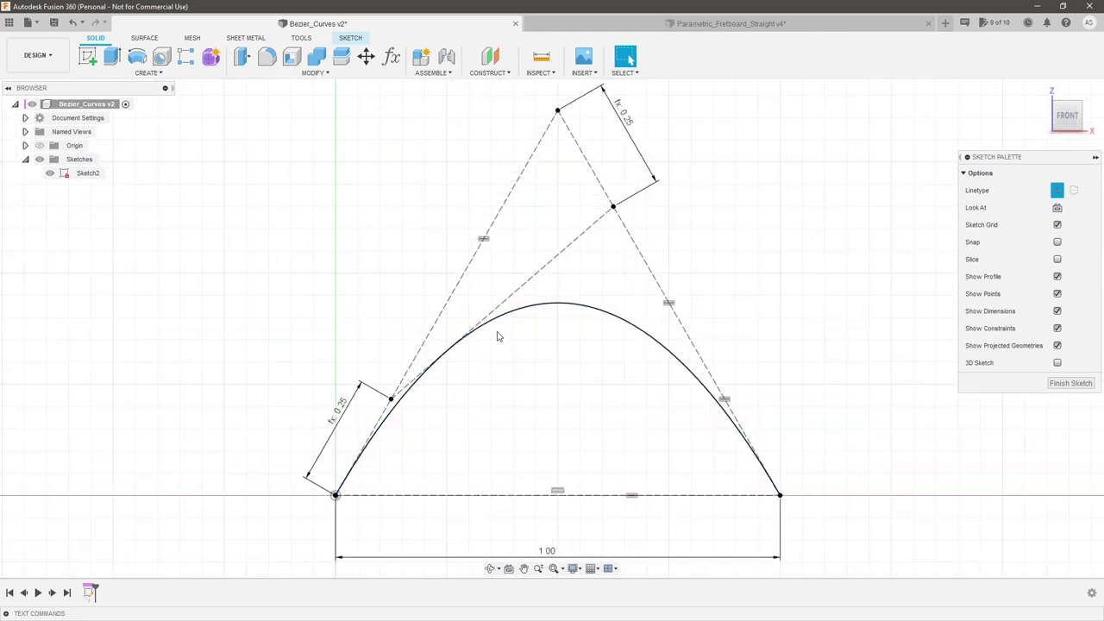
# Place a new sketch point on the slanted connecting line, just above the Bezier curve
pyautogui.scroll(1, 490, 335)
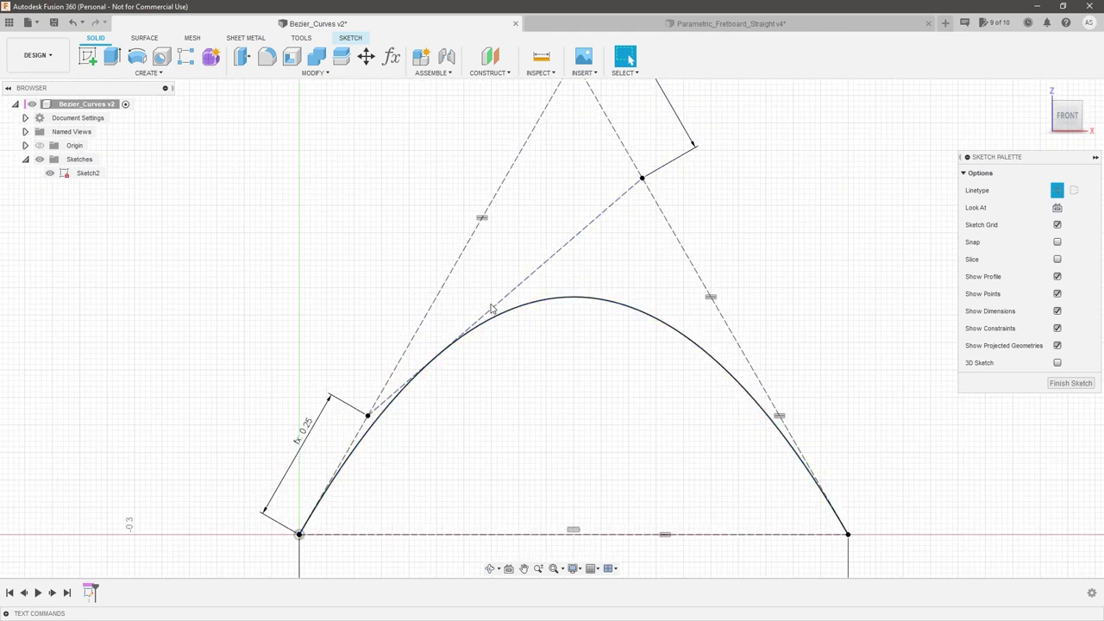
pyautogui.scroll(2, 483, 321)
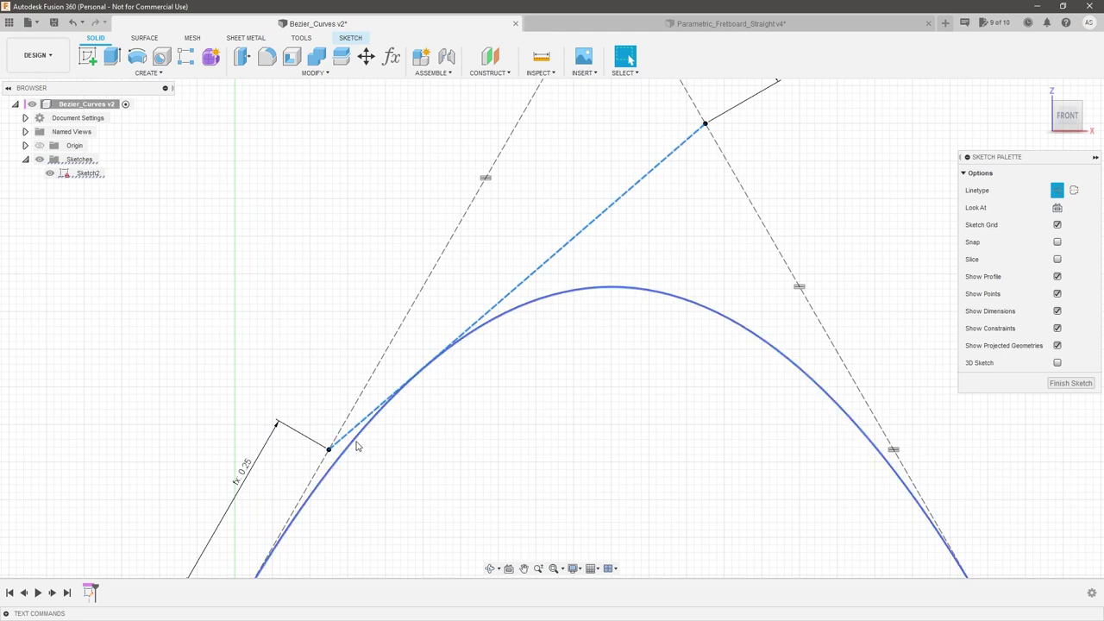
pyautogui.click(342, 37)
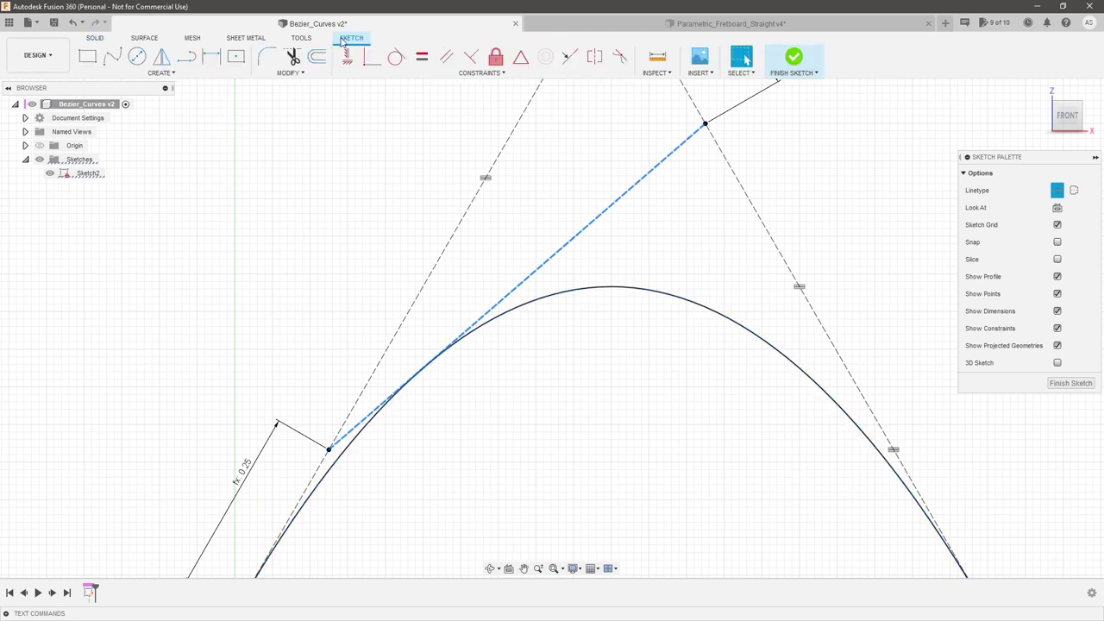
pyautogui.click(161, 74)
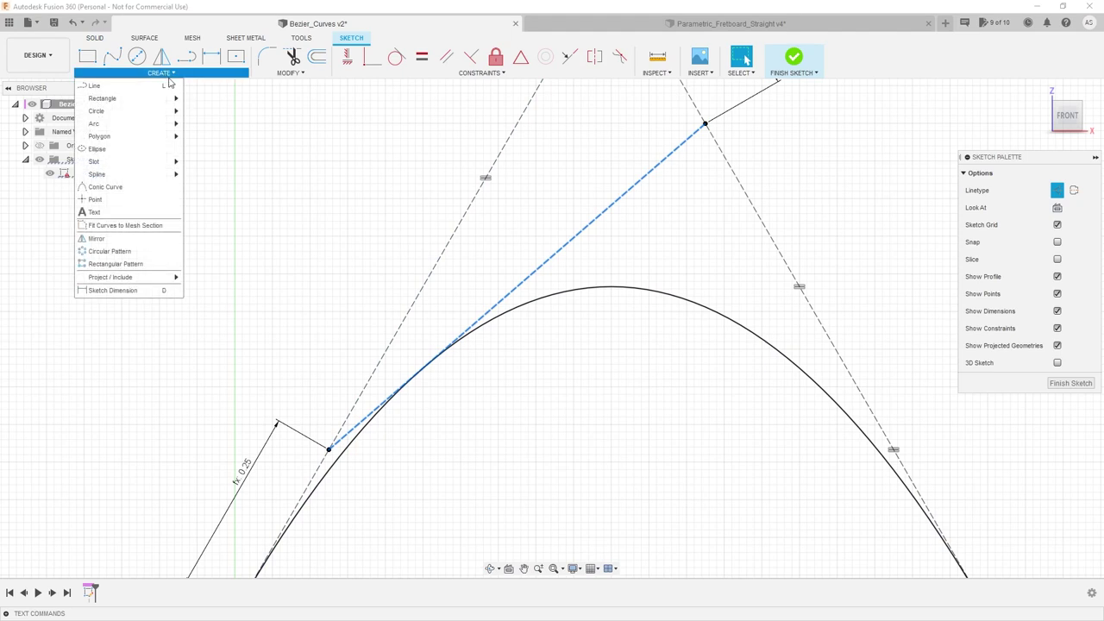
pyautogui.click(138, 200)
pyautogui.click(489, 310)
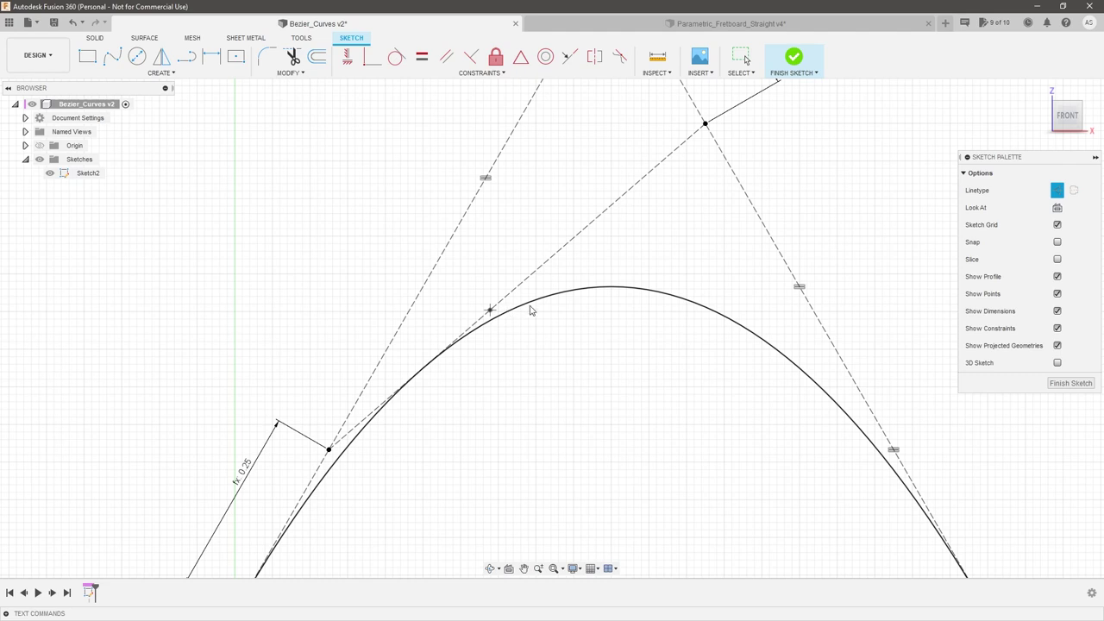
pyautogui.press('Escape')
# Constrain the new sketch point coincident with the Bezier curve, where the curve meets the connecting line
pyautogui.click(505, 307)
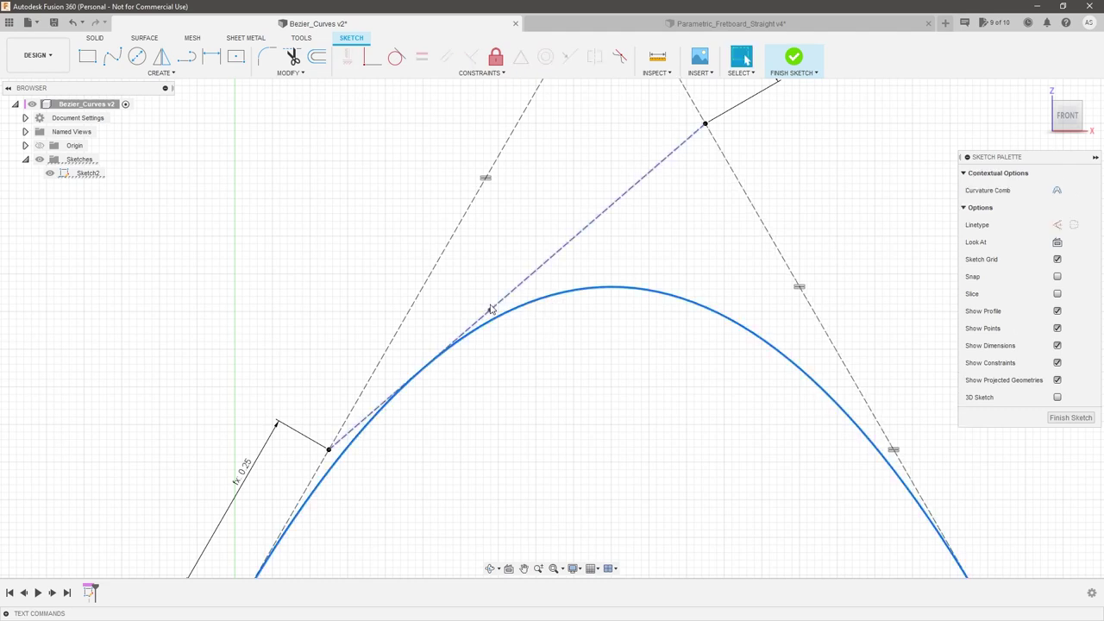
pyautogui.click(374, 233)
pyautogui.scroll(-4, 463, 365)
pyautogui.scroll(1, 432, 346)
pyautogui.scroll(5, 432, 346)
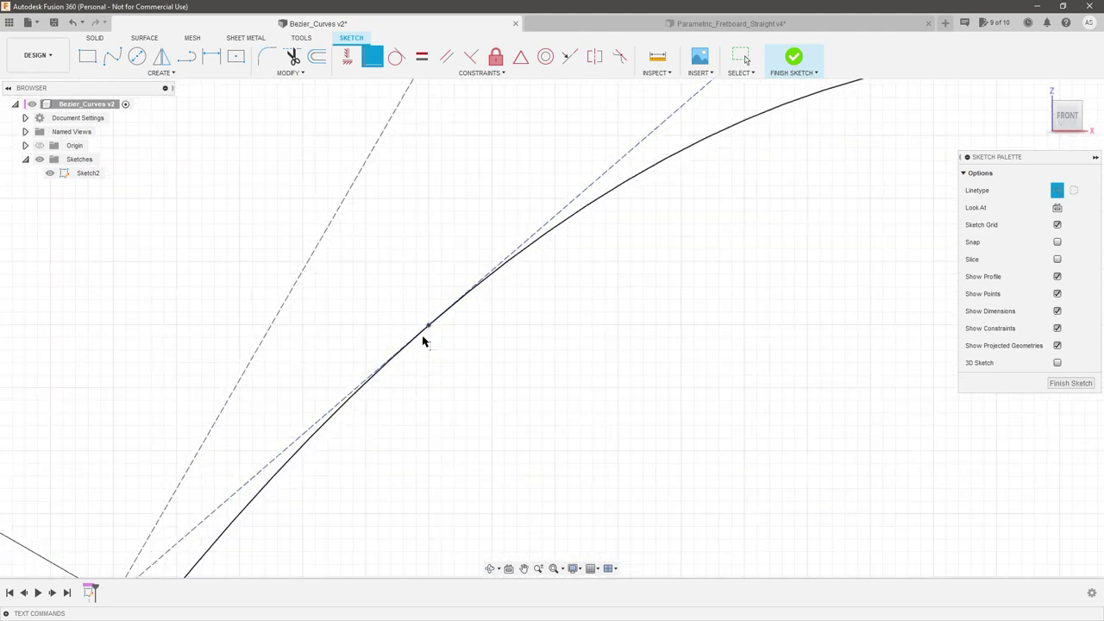
pyautogui.scroll(-3, 331, 429)
pyautogui.scroll(-3, 388, 422)
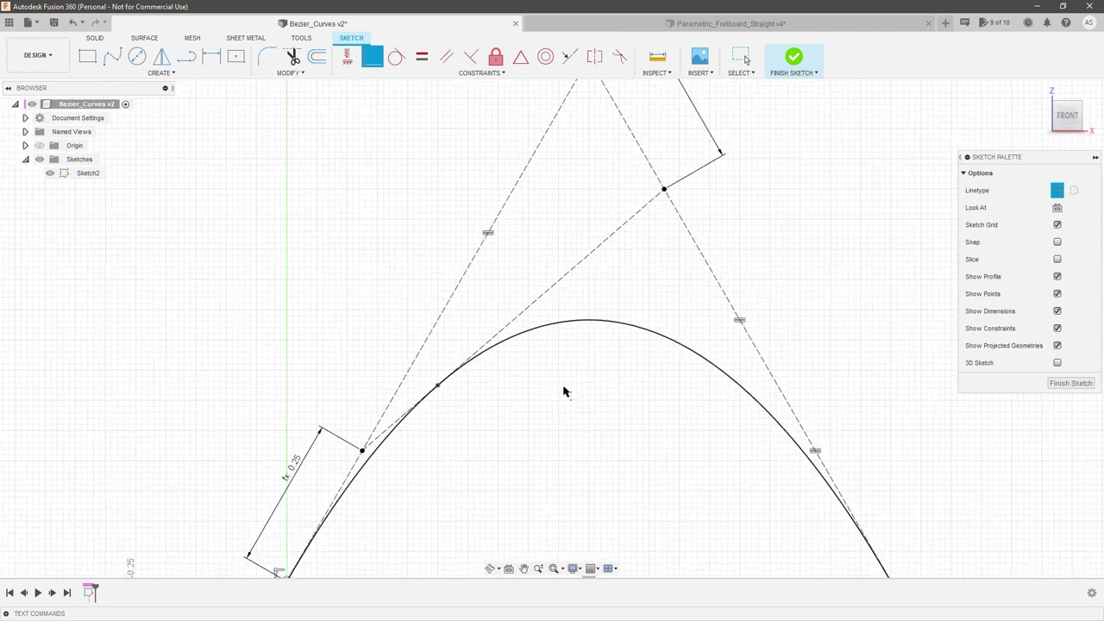
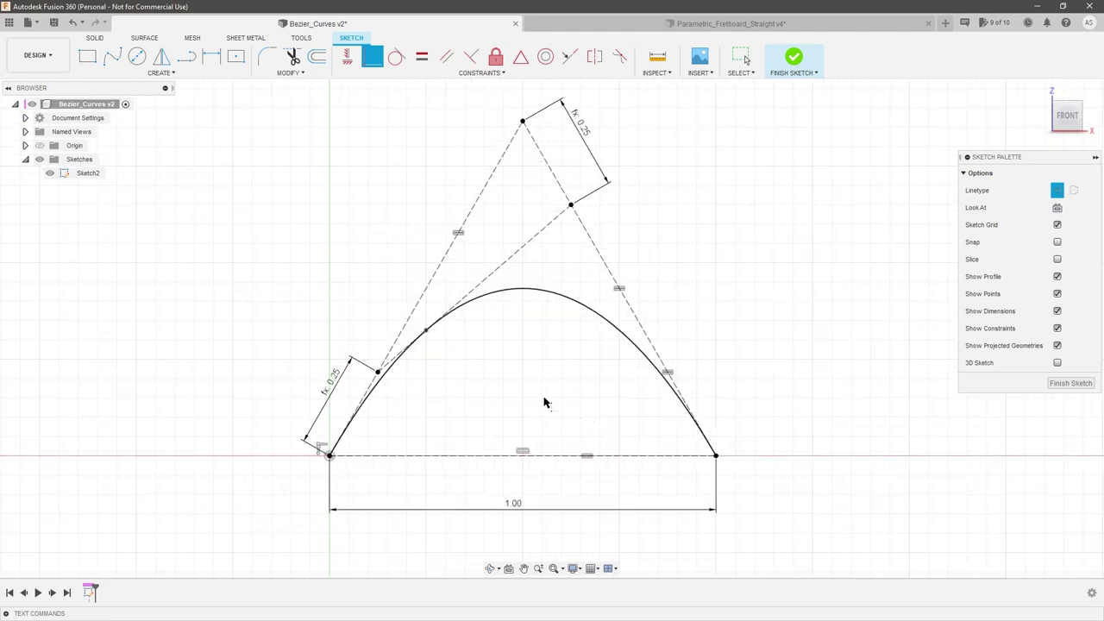
# Step the T_Value parameter from 0.1 up to 0.5 in increments of 0.1
pyautogui.click(101, 39)
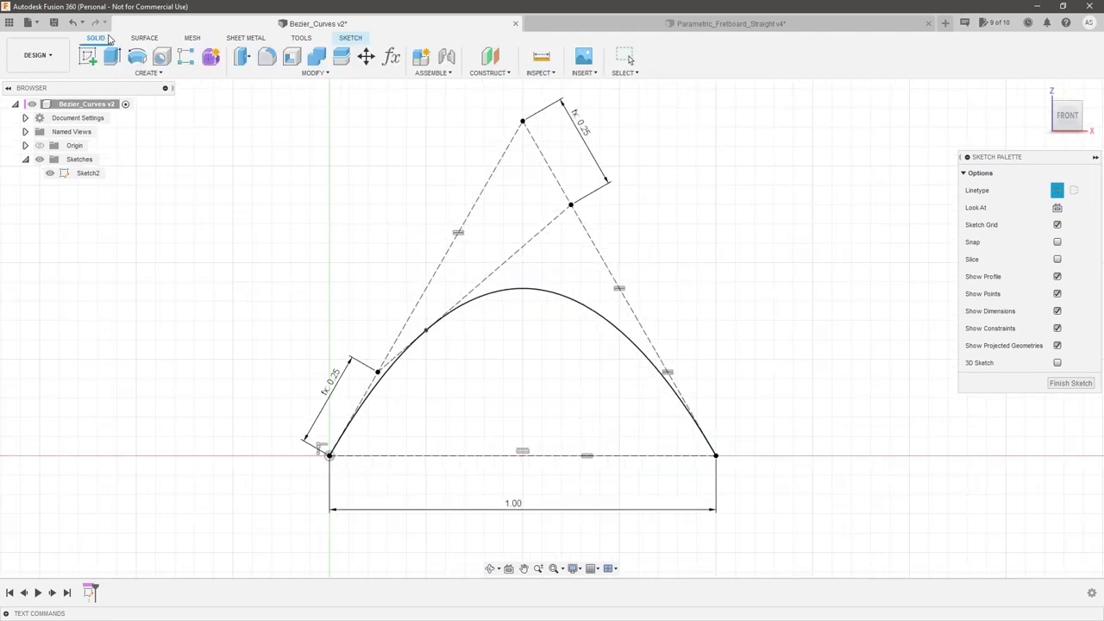
pyautogui.click(392, 56)
pyautogui.click(918, 269)
pyautogui.click(917, 269)
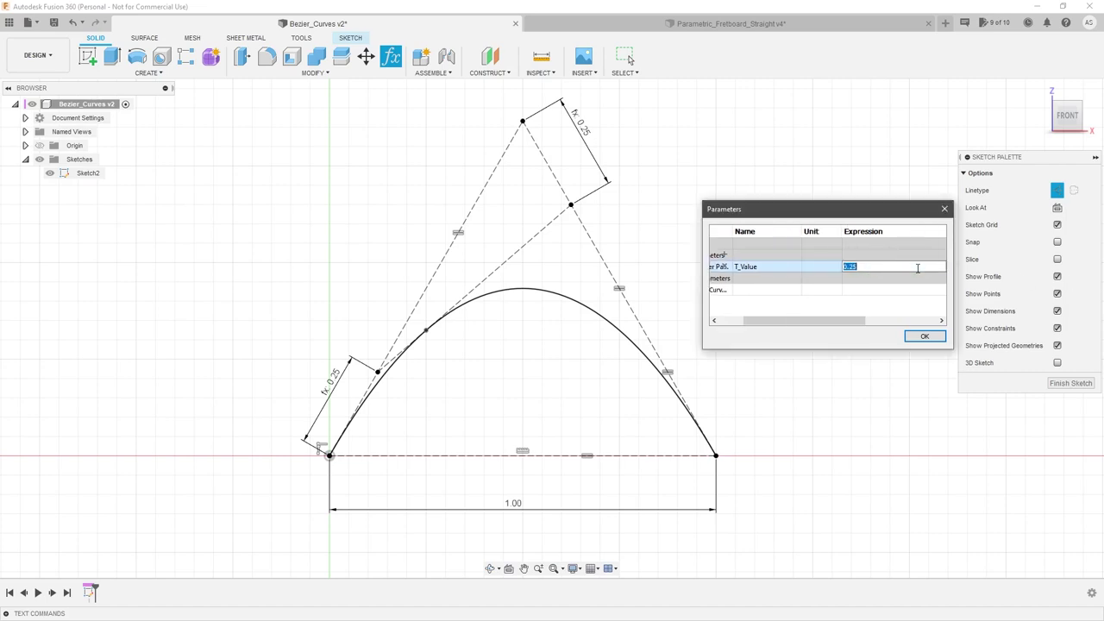
pyautogui.write('0.1')
pyautogui.press('Return')
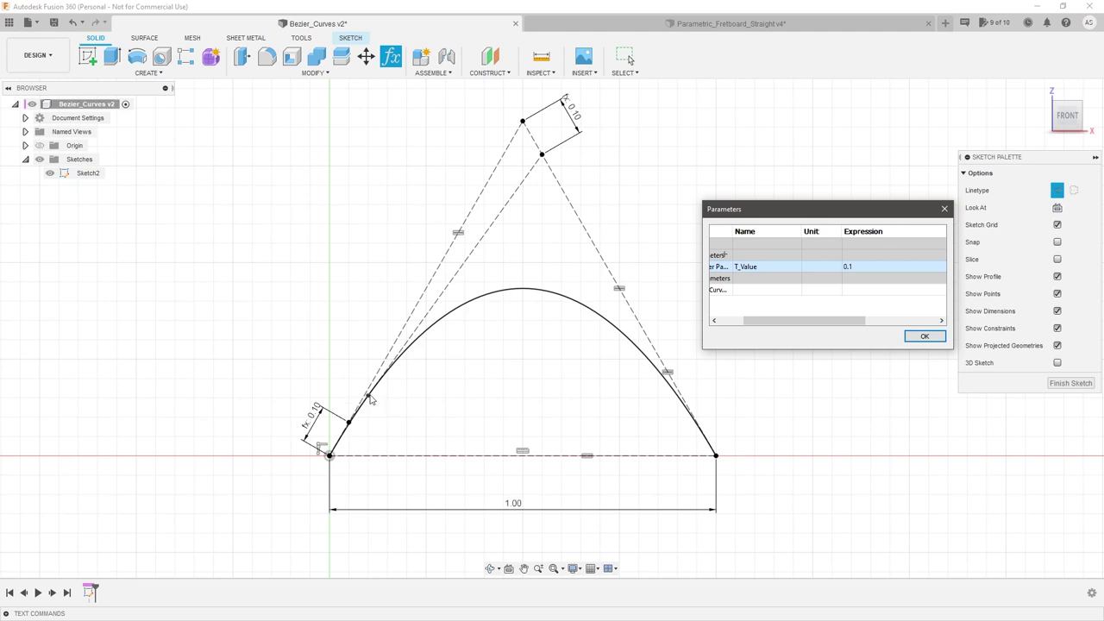
pyautogui.click(868, 265)
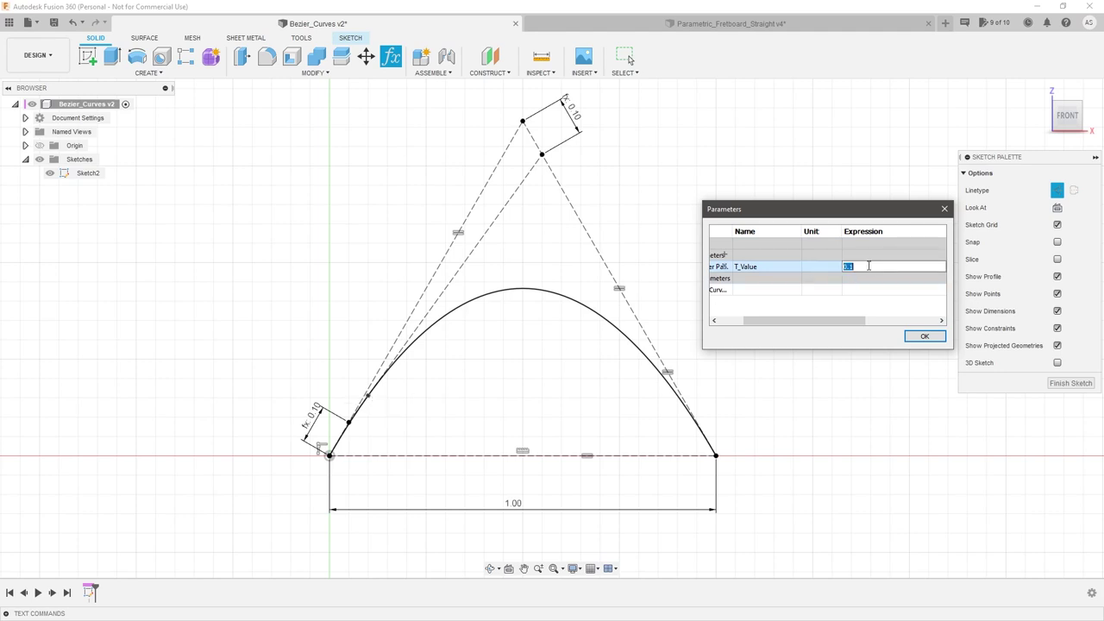
pyautogui.write('0.2')
pyautogui.press('Return')
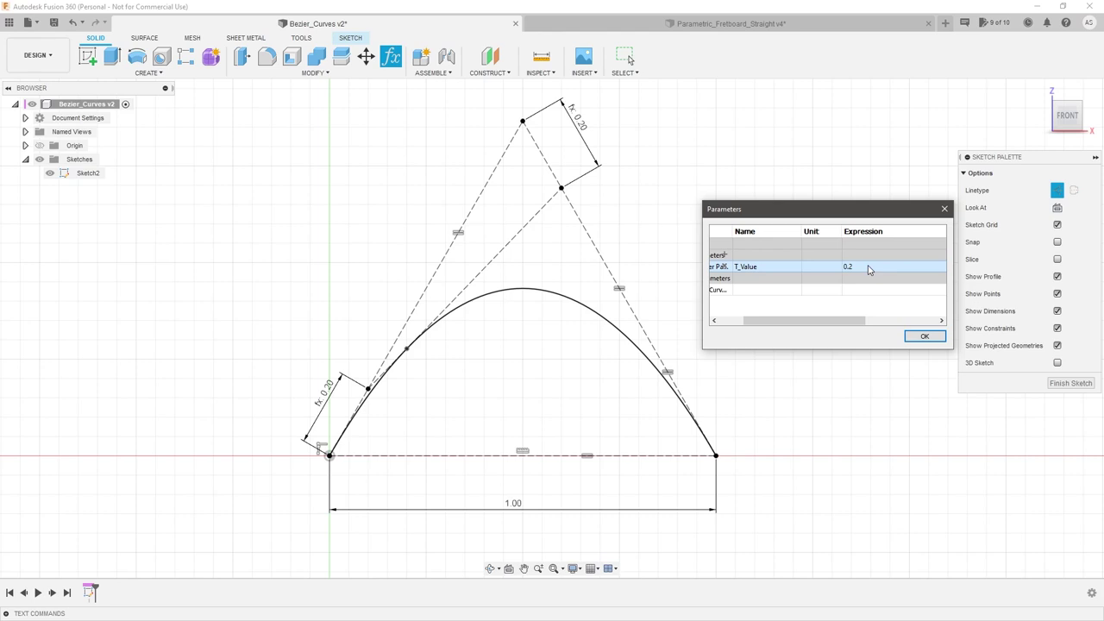
pyautogui.click(868, 266)
pyautogui.write('0.3')
pyautogui.press('Return')
pyautogui.click(868, 266)
pyautogui.write('0.4')
pyautogui.press('Return')
pyautogui.click(868, 265)
pyautogui.write('0.5')
pyautogui.press('Return')
# Raise the T_Value parameter from 0.6 to 1 in increments of 0.1 to move the point along the curve
pyautogui.click(868, 266)
pyautogui.write('0.6')
pyautogui.press('Return')
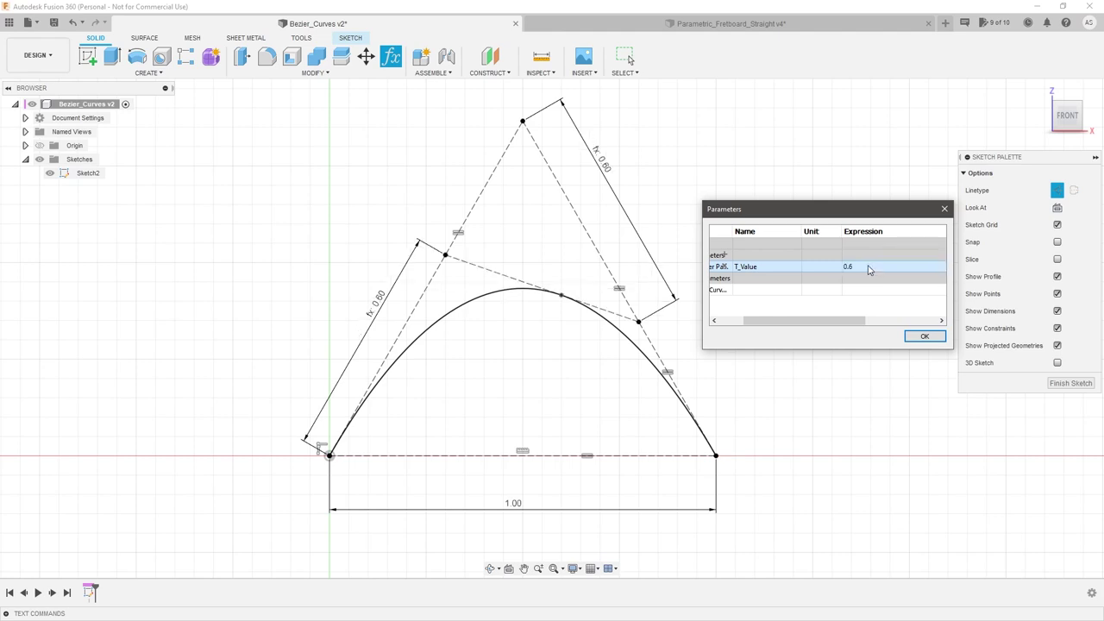
pyautogui.click(868, 265)
pyautogui.write('0.7')
pyautogui.press('Return')
pyautogui.click(868, 265)
pyautogui.write('0.8')
pyautogui.press('Return')
pyautogui.click(868, 266)
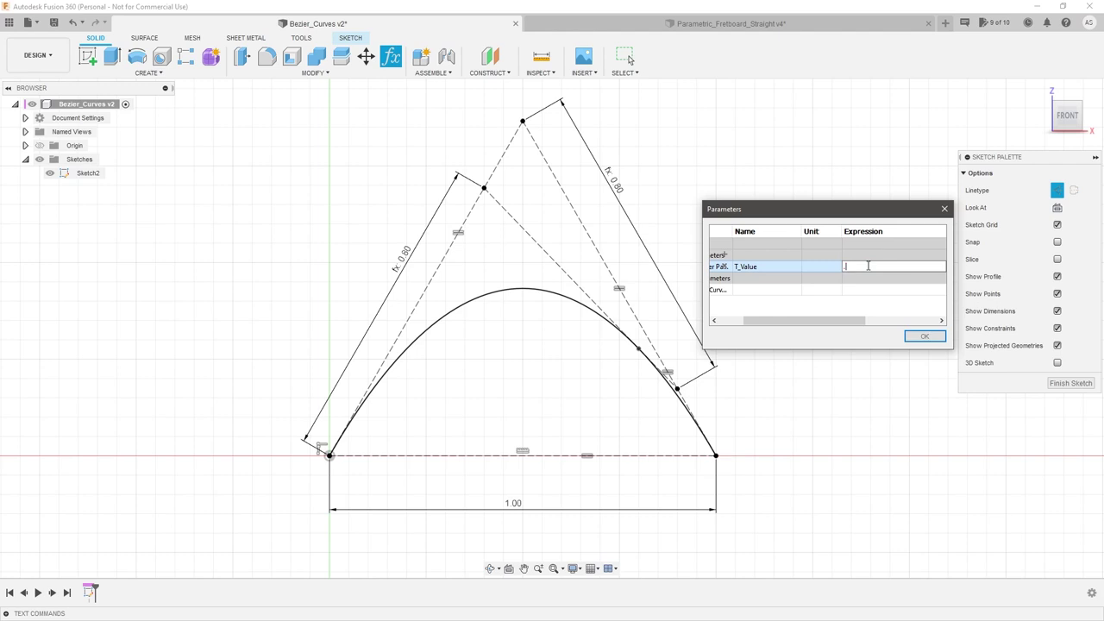
pyautogui.write('0.9')
pyautogui.press('Return')
pyautogui.click(868, 265)
pyautogui.write('1')
pyautogui.press('Return')
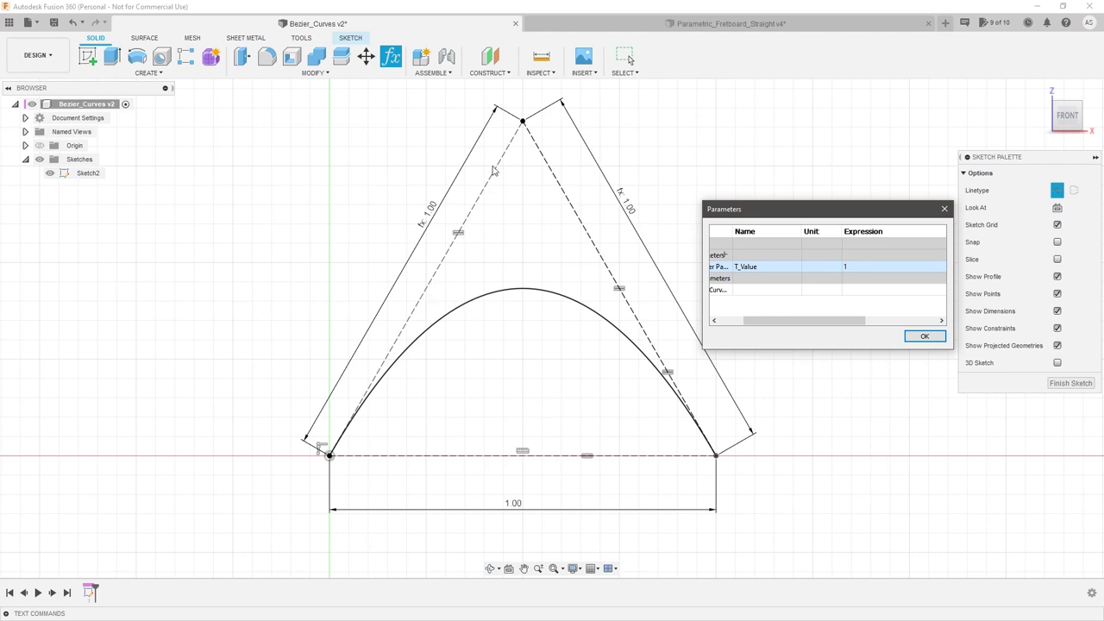
# Set the T_Value parameter to 0 and return it to 0.5
pyautogui.doubleClick(858, 267)
pyautogui.write('0')
pyautogui.press('Return')
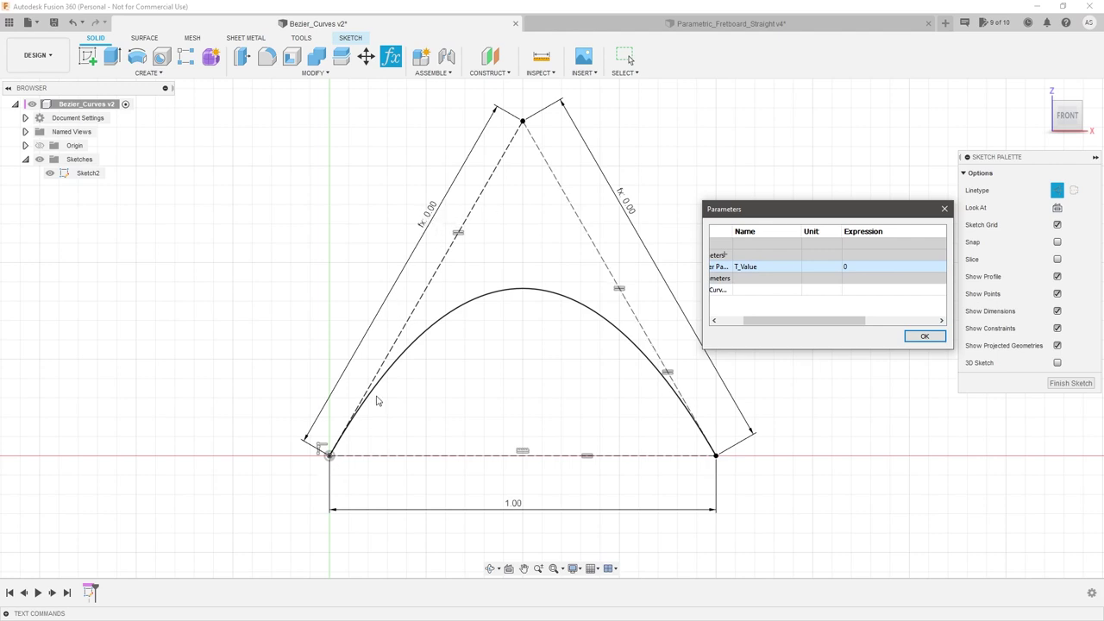
pyautogui.doubleClick(865, 266)
pyautogui.write('.5')
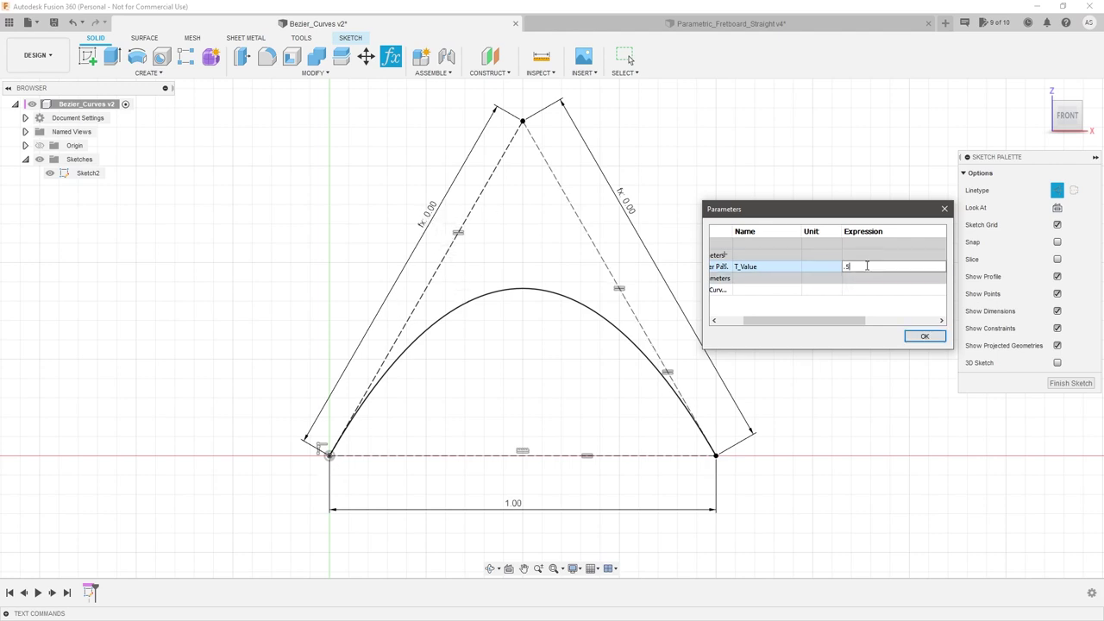
pyautogui.press('Return')
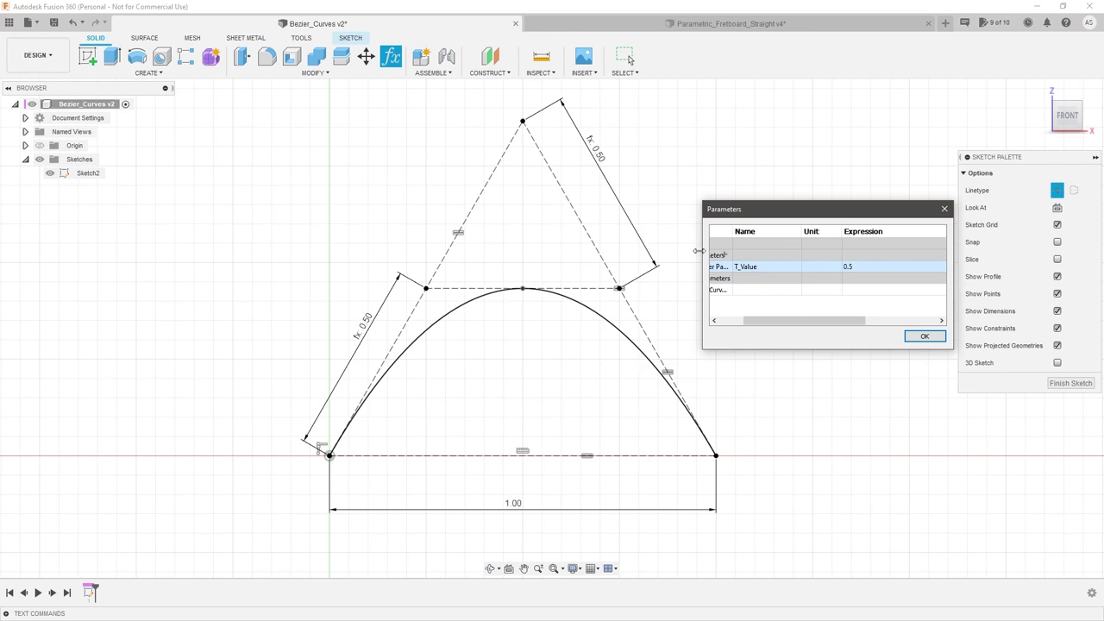
# Set the T_Value parameter to 0.25 and raise it to 0.3
pyautogui.doubleClick(861, 268)
pyautogui.write('.25')
pyautogui.press('Return')
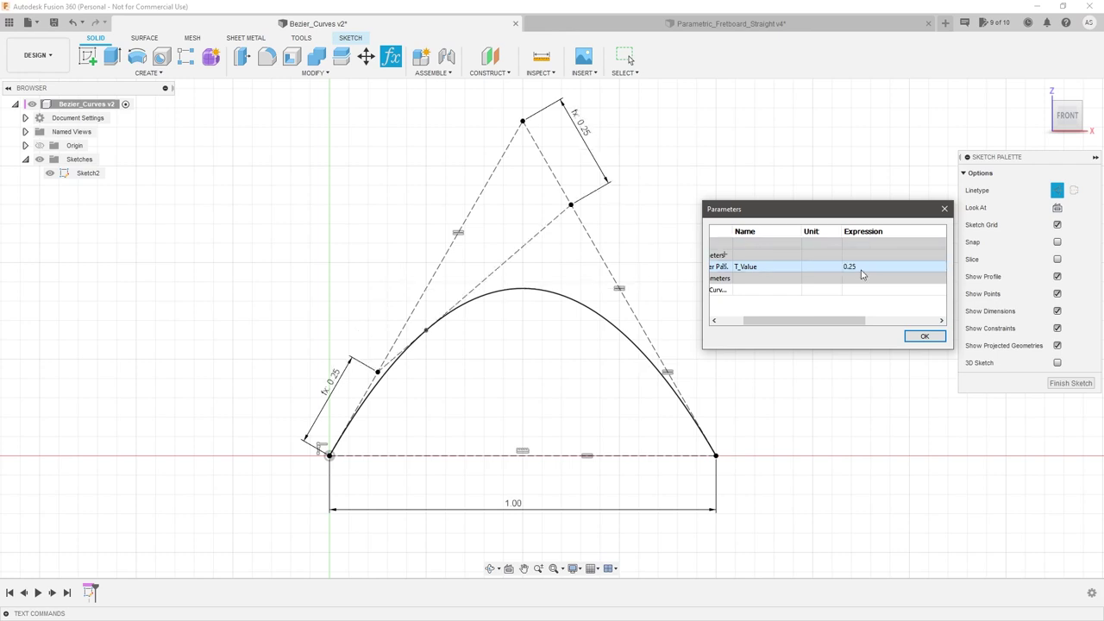
pyautogui.doubleClick(862, 269)
pyautogui.write('.2')
pyautogui.press('Return')
pyautogui.doubleClick(861, 269)
pyautogui.write('.4')
pyautogui.press('Return')
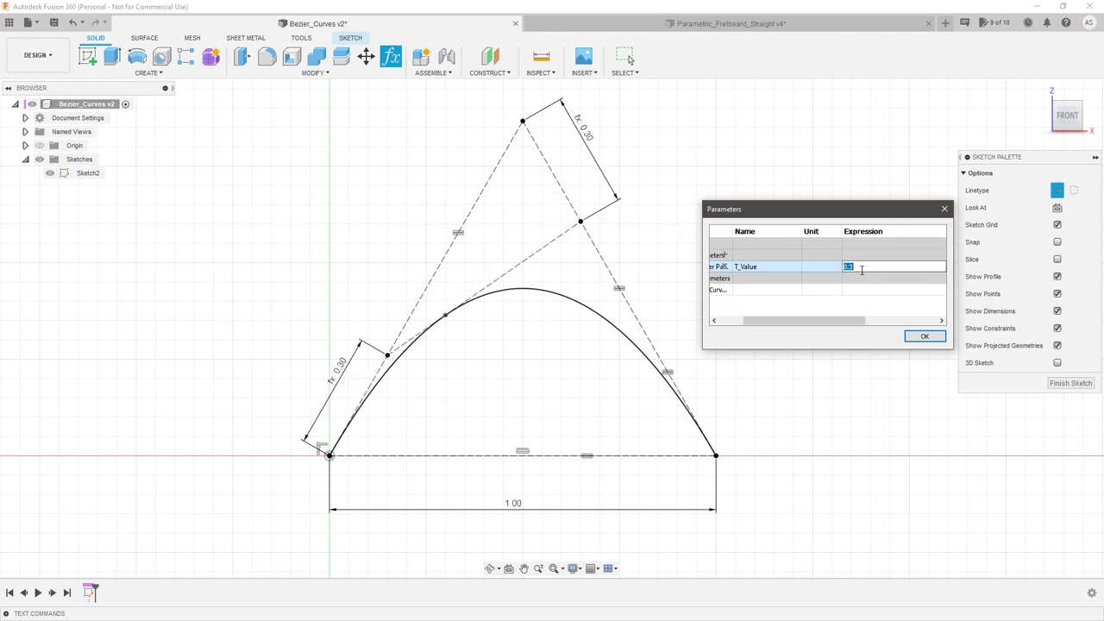
# Set the T_Value parameter to 0.5 so the connecting line lies horizontal at the curve's peak
pyautogui.doubleClick(861, 269)
pyautogui.write('.5')
pyautogui.press('Return')
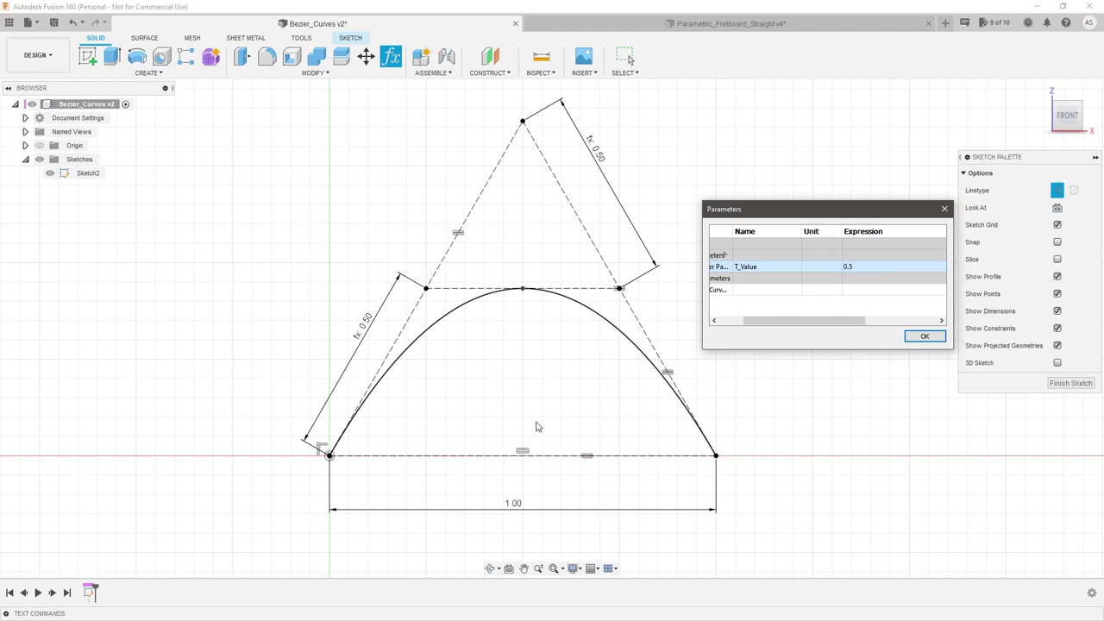
# Close the parameters and delete both T_Value-driven 0.50 dimensions from the triangle's sides
pyautogui.click(923, 336)
pyautogui.scroll(-1, 621, 517)
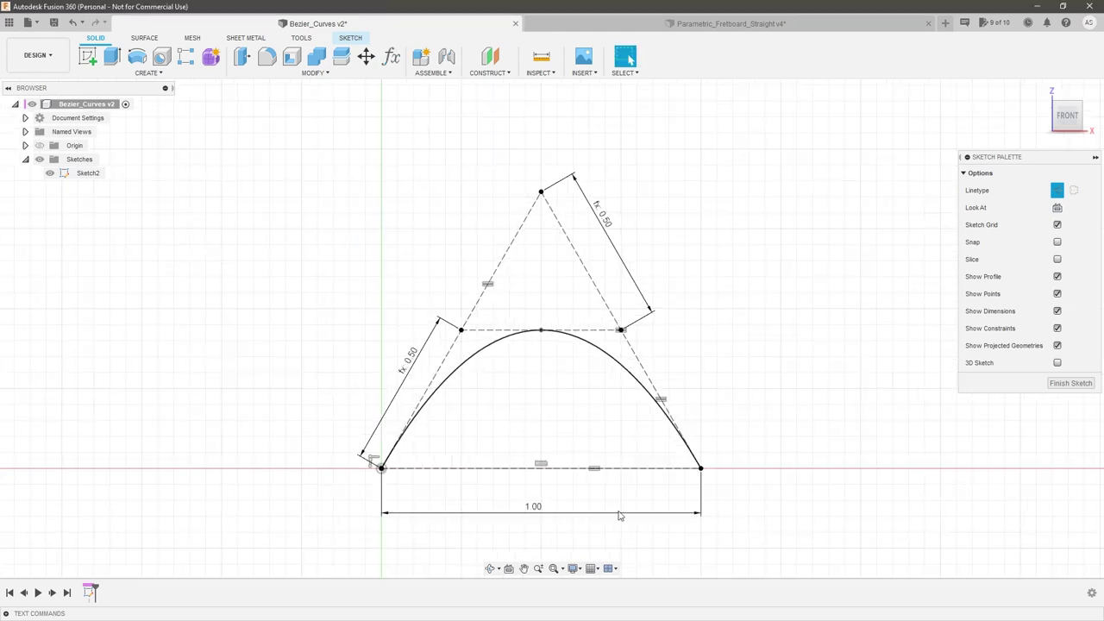
pyautogui.click(414, 361)
pyautogui.press('Delete')
pyautogui.click(622, 229)
pyautogui.press('Delete')
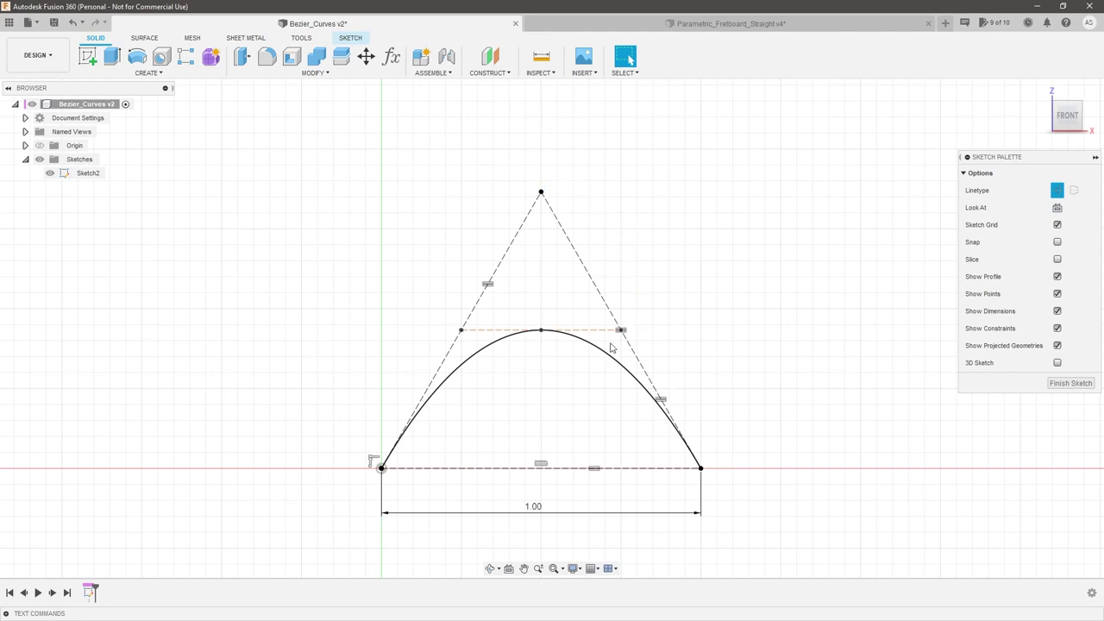
# Delete the remaining constraints that tie the triangle's sides to its base, and shift the connecting line's right endpoint slightly
pyautogui.scroll(1, 583, 481)
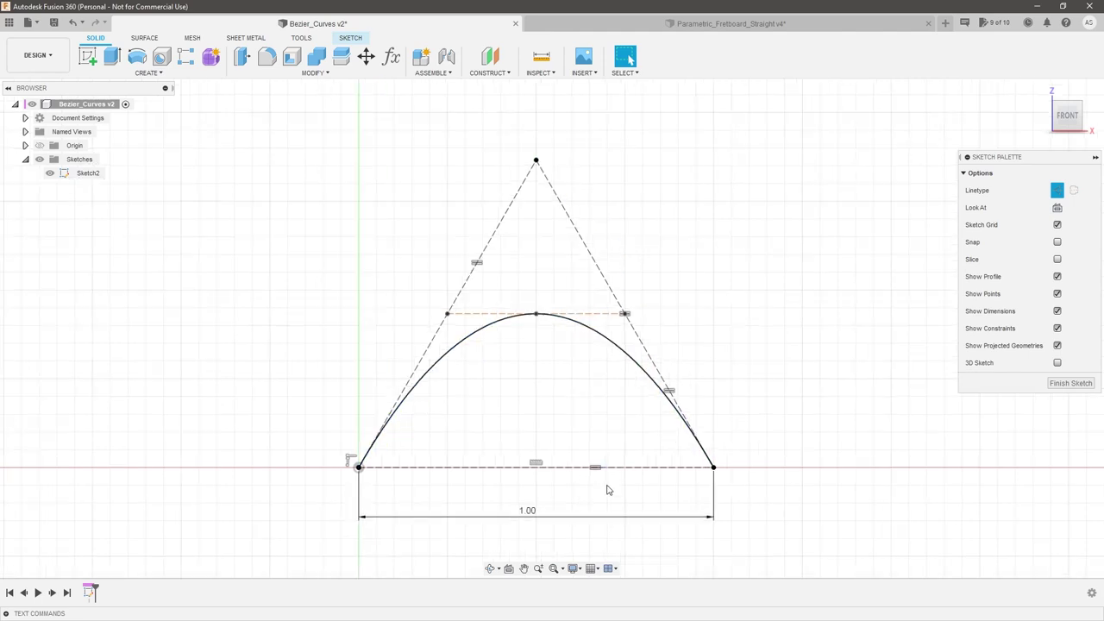
pyautogui.click(626, 315)
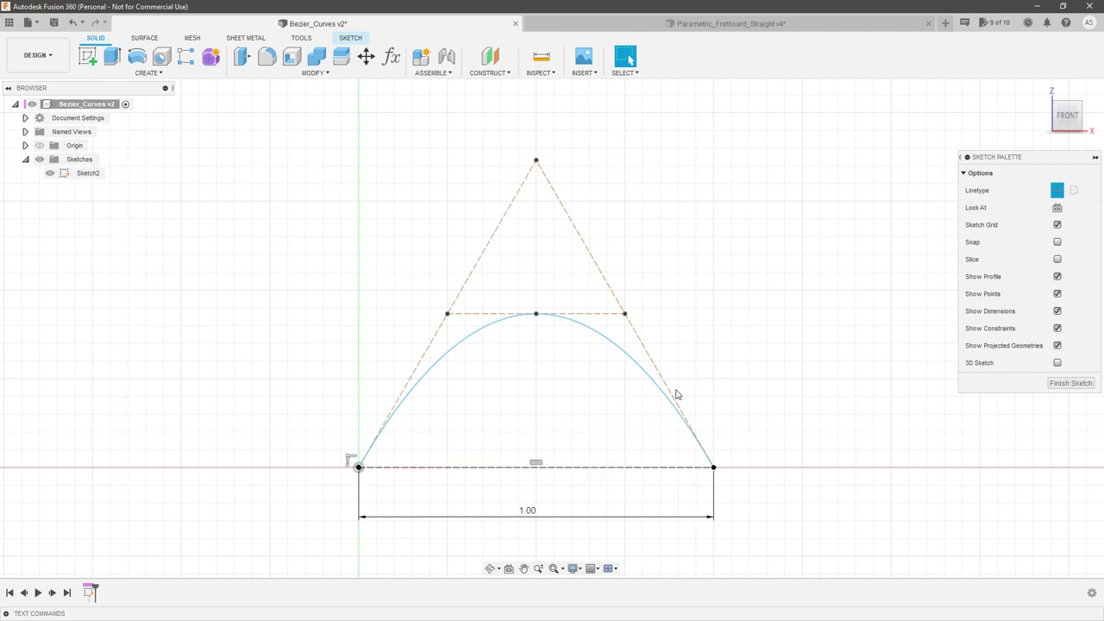
pyautogui.moveTo(625, 314)
pyautogui.mouseDown()
pyautogui.moveTo(614, 278)
pyautogui.moveTo(650, 336)
pyautogui.moveTo(610, 352)
pyautogui.moveTo(634, 343)
pyautogui.moveTo(636, 326)
pyautogui.mouseUp()
# Constrain the dashed connecting line between the triangle's two sides to be horizontal
pyautogui.click(607, 321)
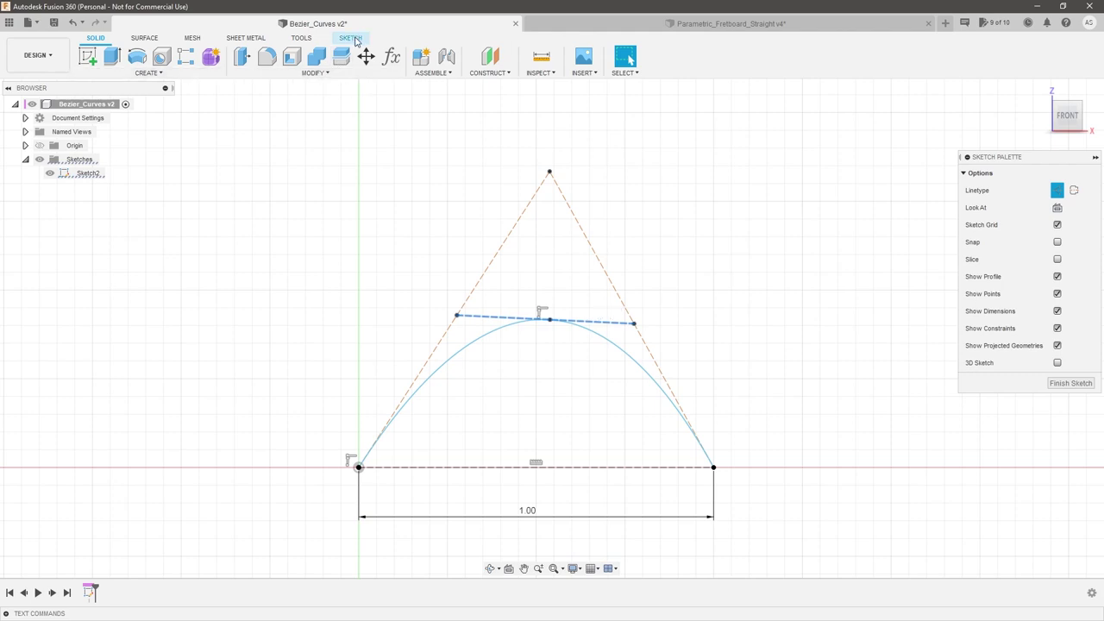
pyautogui.click(355, 38)
pyautogui.click(362, 65)
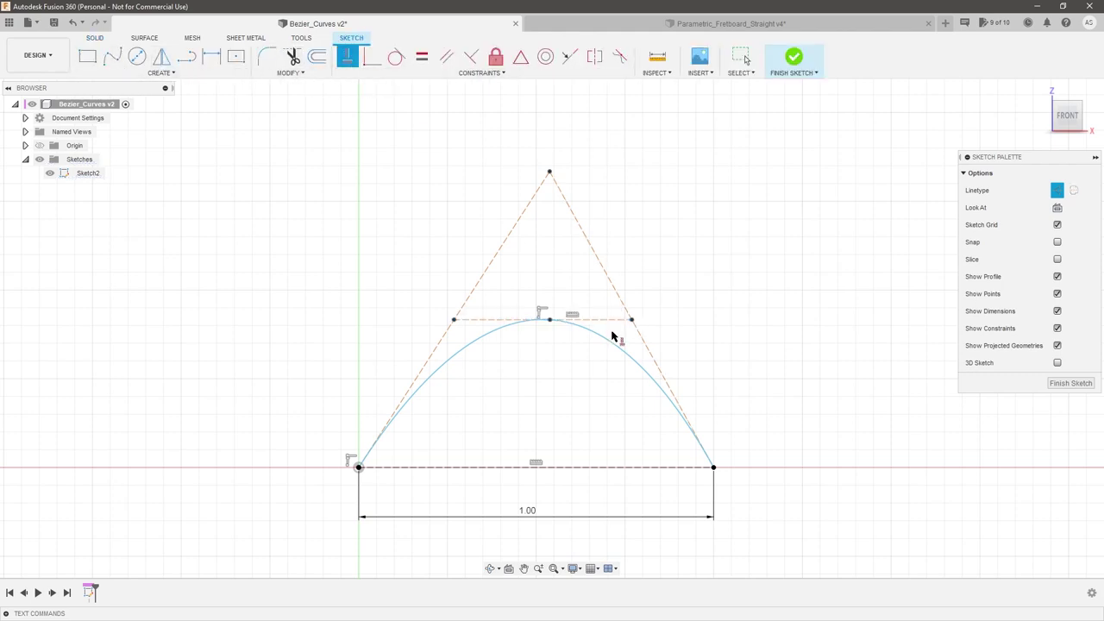
# Move the apex control point right and constrain the connecting line's left endpoint to the midpoint of the left control line
pyautogui.click(552, 172)
pyautogui.click(549, 200)
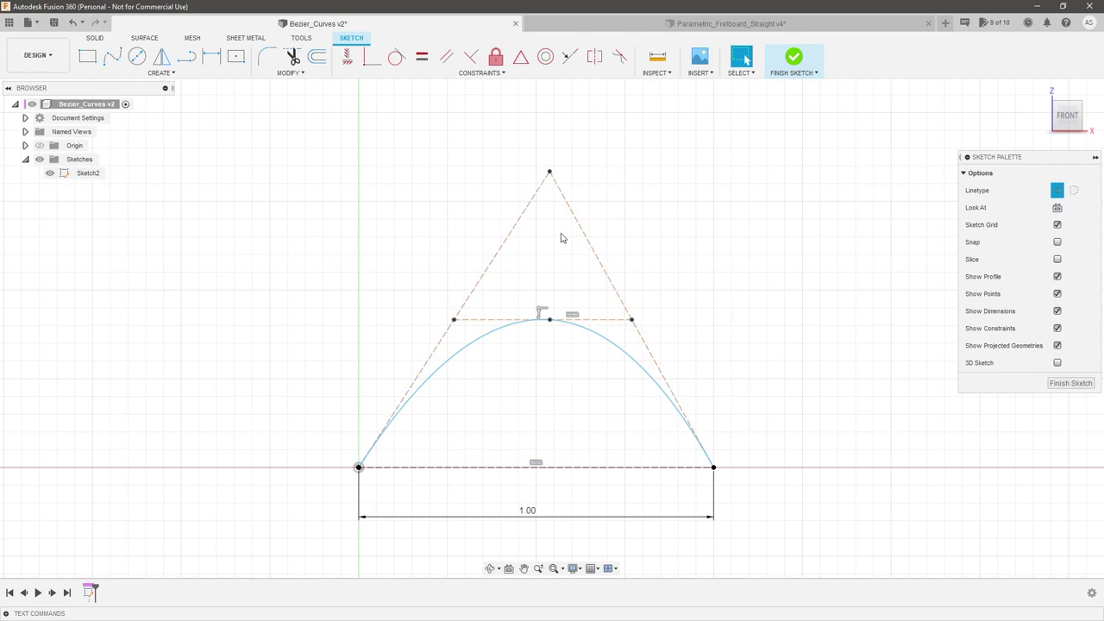
pyautogui.moveTo(549, 171); pyautogui.dragTo(596, 209)
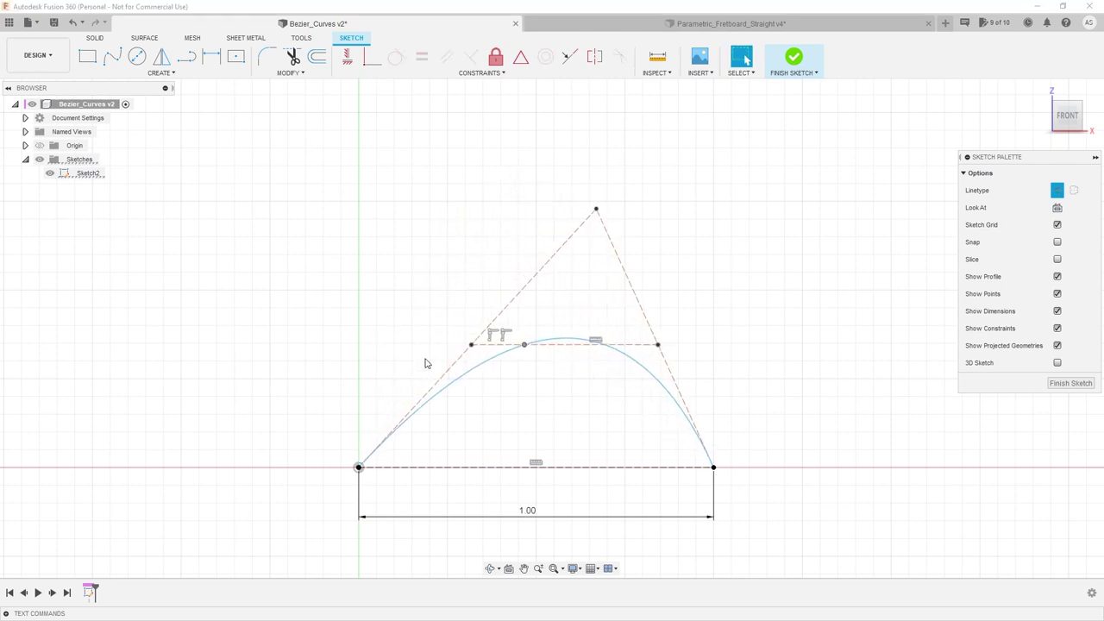
pyautogui.click(466, 349)
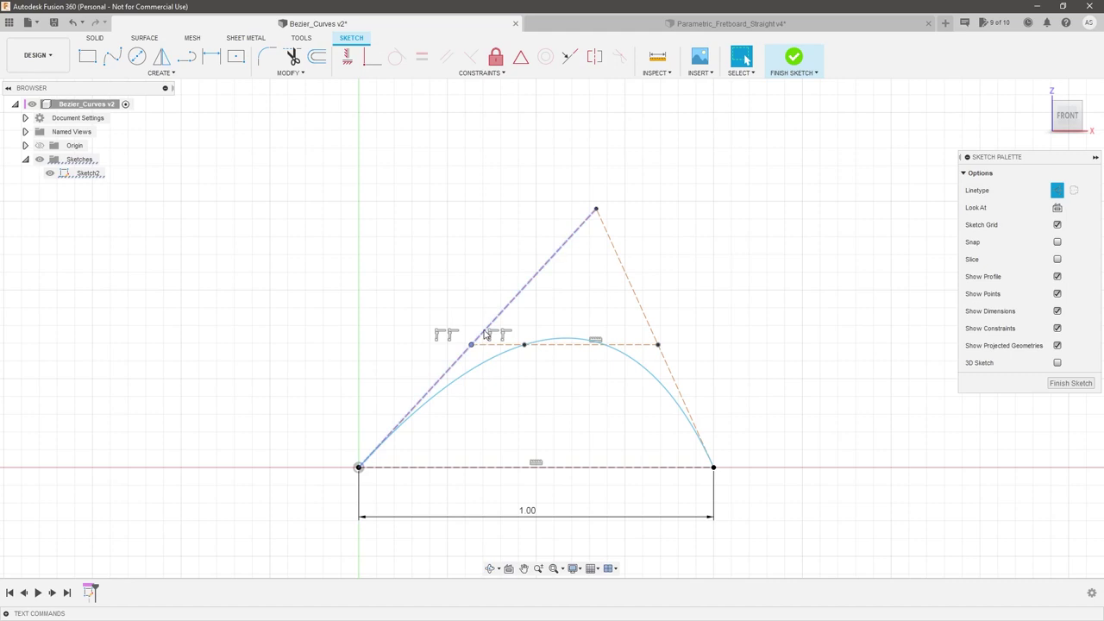
pyautogui.click(521, 62)
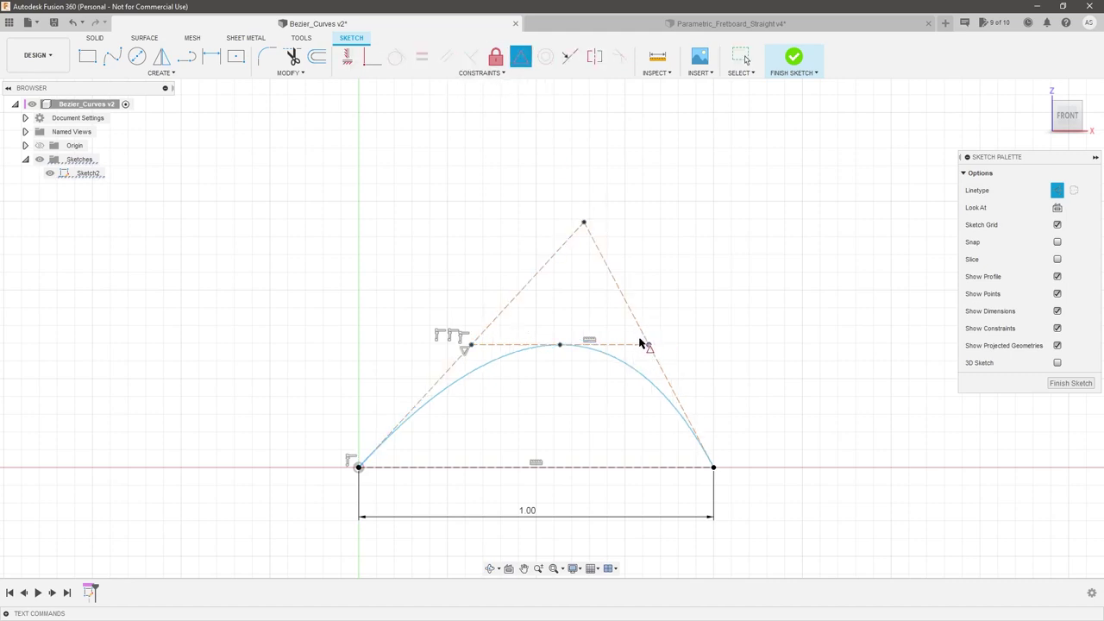
# Move the apex control point far right beyond the base's end and back above the base's middle to reshape the curve
pyautogui.click(645, 331)
pyautogui.moveTo(645, 327); pyautogui.dragTo(621, 317)
pyautogui.moveTo(528, 165); pyautogui.dragTo(790, 258)
pyautogui.click(719, 364)
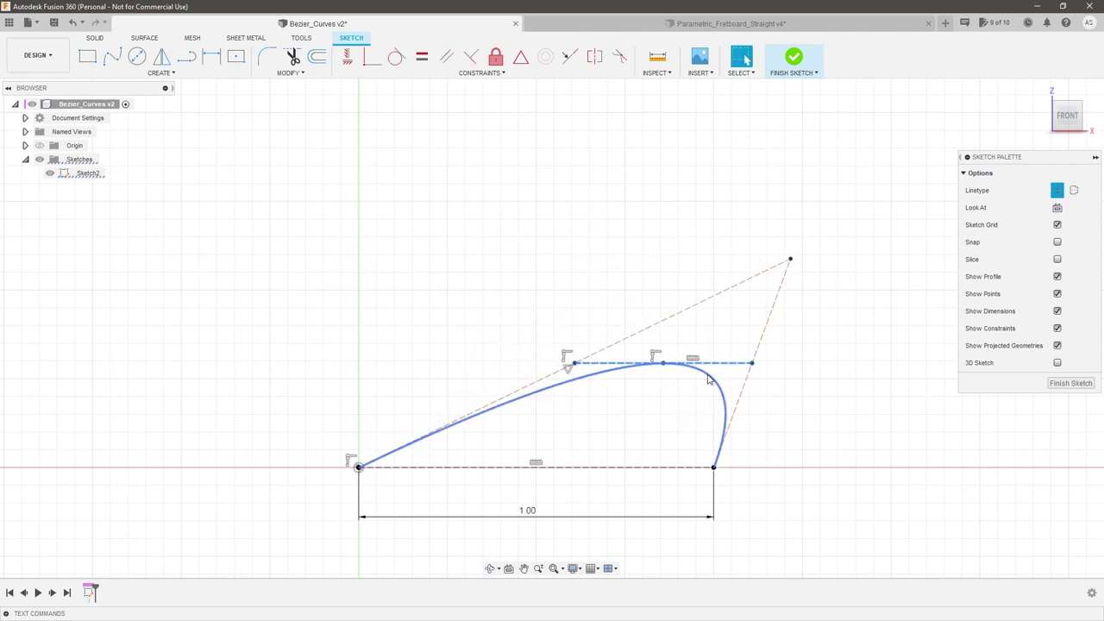
pyautogui.moveTo(789, 260); pyautogui.dragTo(527, 242)
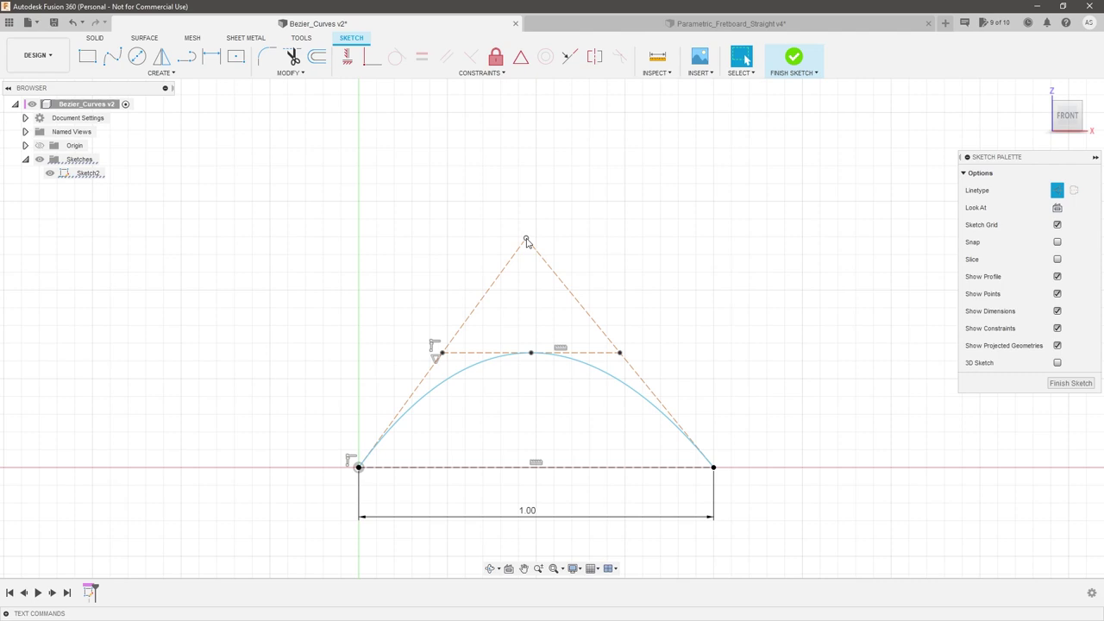
# Replace the connecting line with a short horizontal construction line just above the curve's peak
pyautogui.click(188, 58)
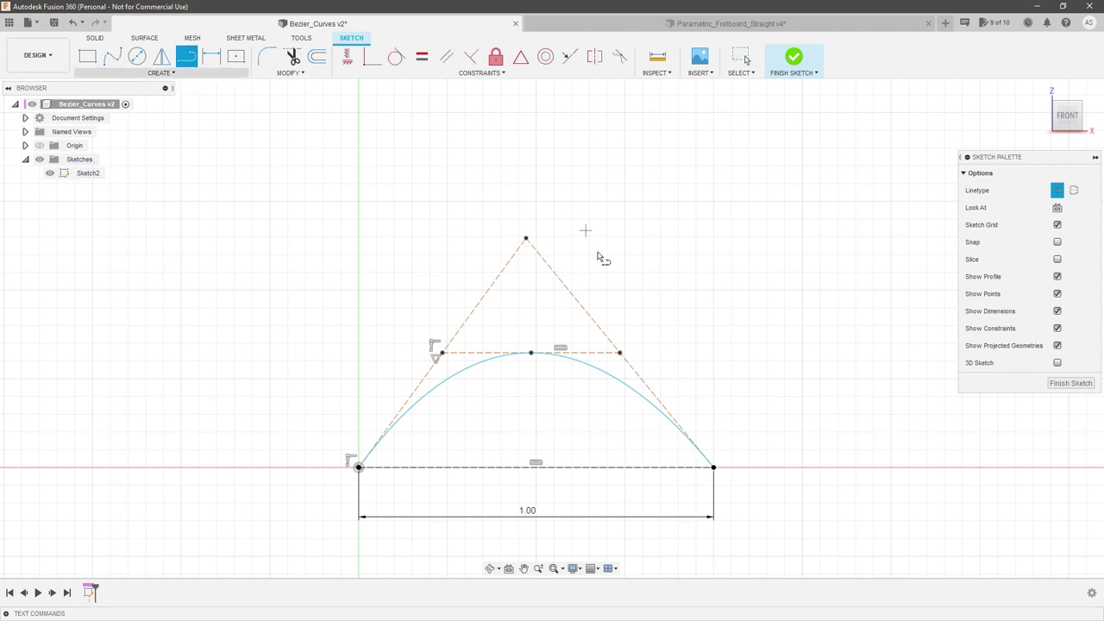
pyautogui.press('Escape')
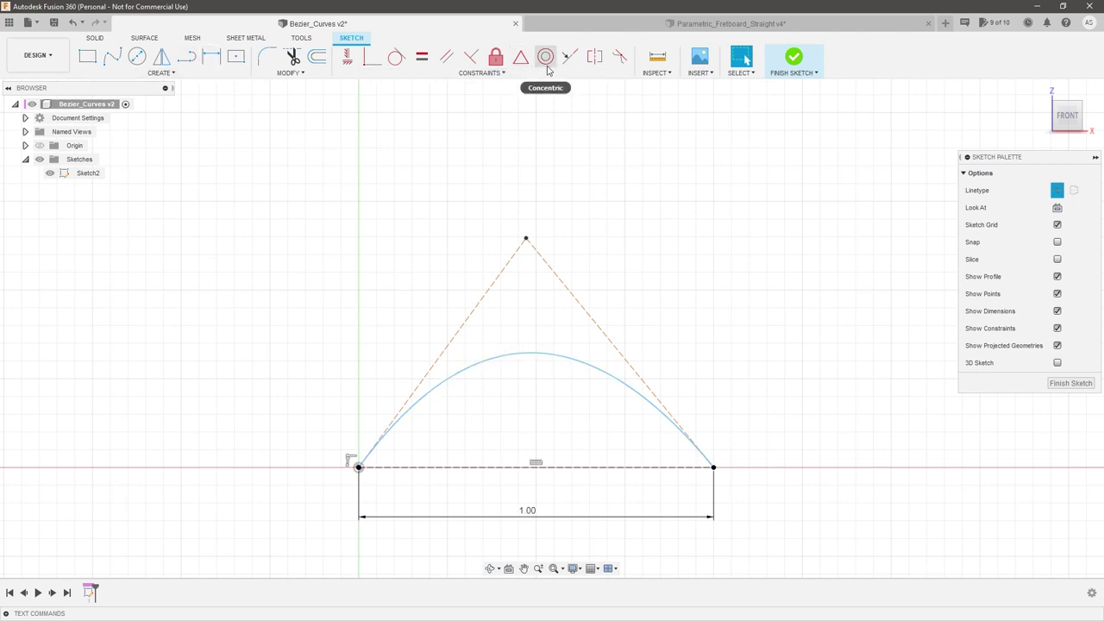
pyautogui.click(186, 57)
pyautogui.click(480, 338)
pyautogui.click(571, 338)
pyautogui.press('Escape')
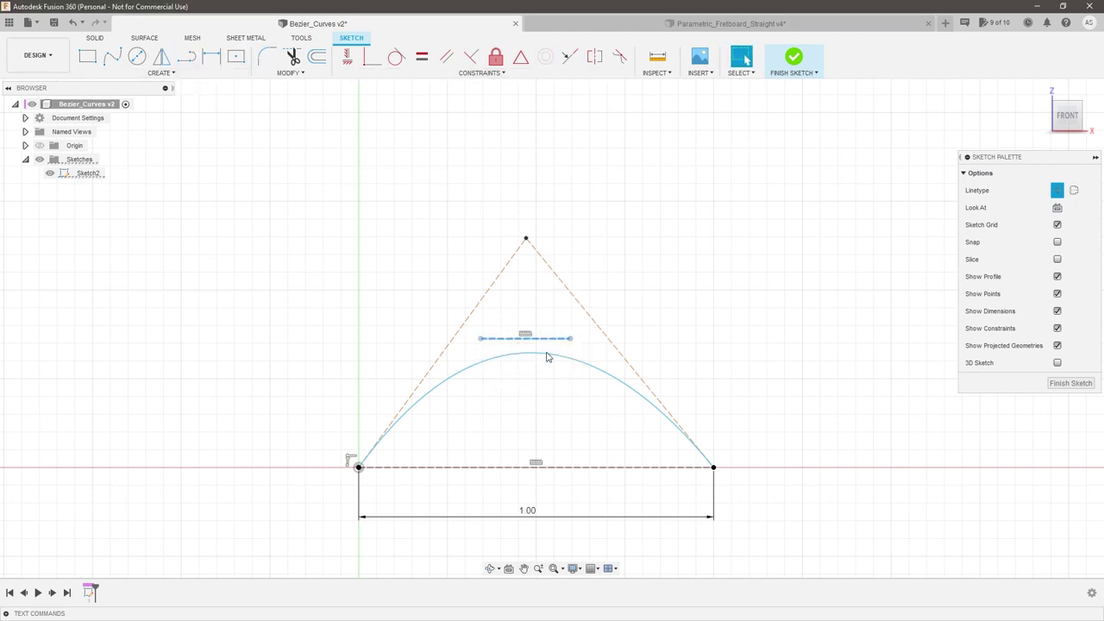
# Constrain the short horizontal line's right endpoint coincident with the curve
pyautogui.click(551, 354)
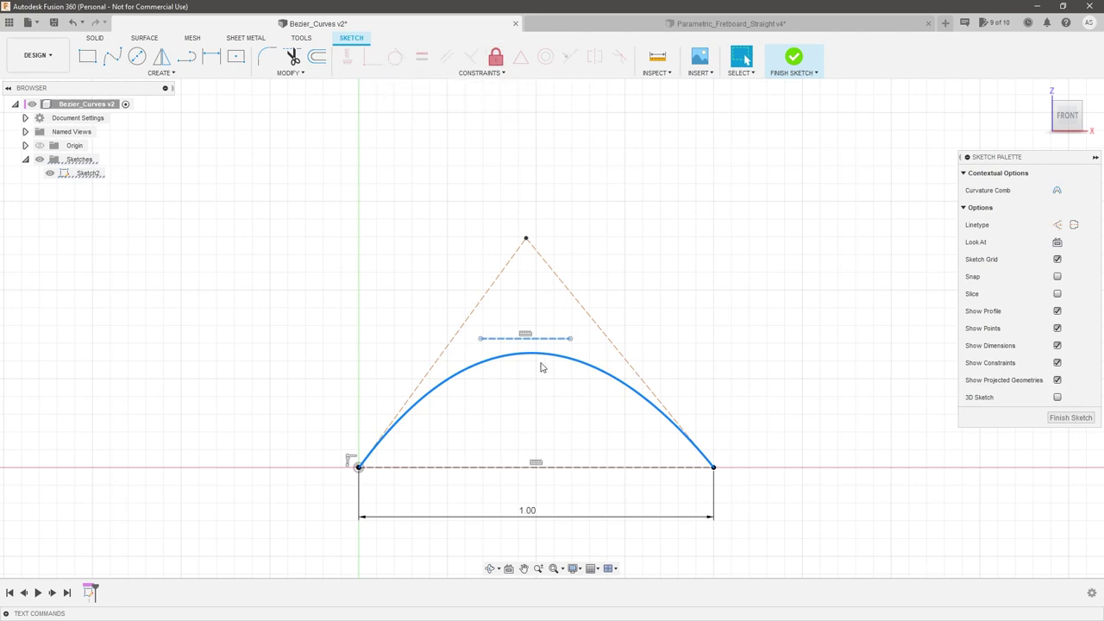
pyautogui.click(610, 314)
pyautogui.click(570, 339)
pyautogui.keyDown('ctrl'); pyautogui.click(572, 356); pyautogui.keyUp('ctrl')
pyautogui.click(373, 57)
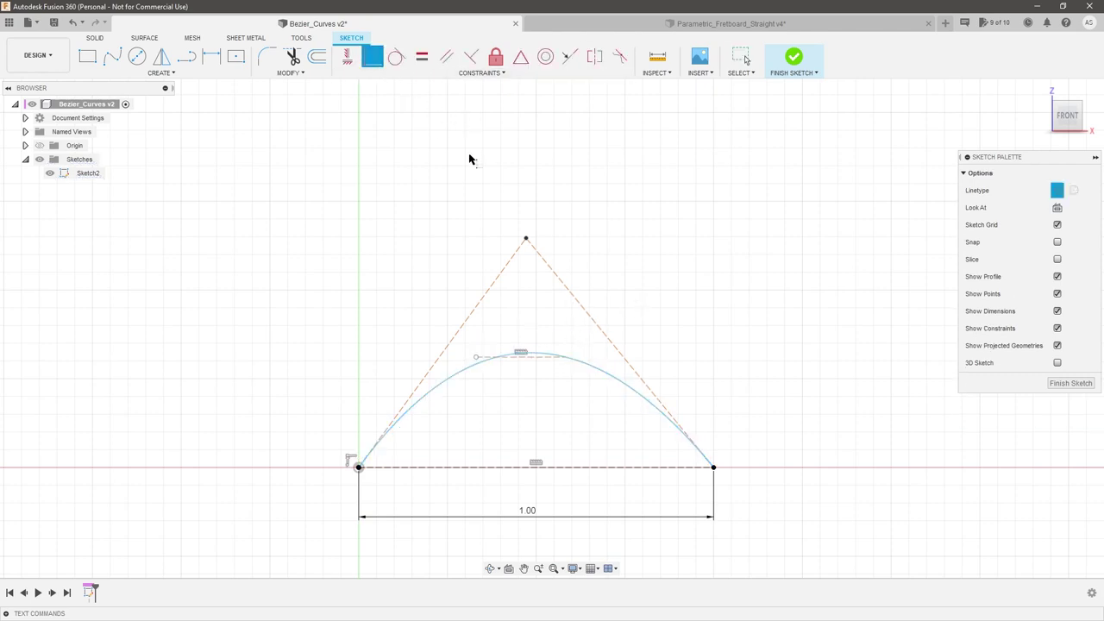
pyautogui.press('Escape')
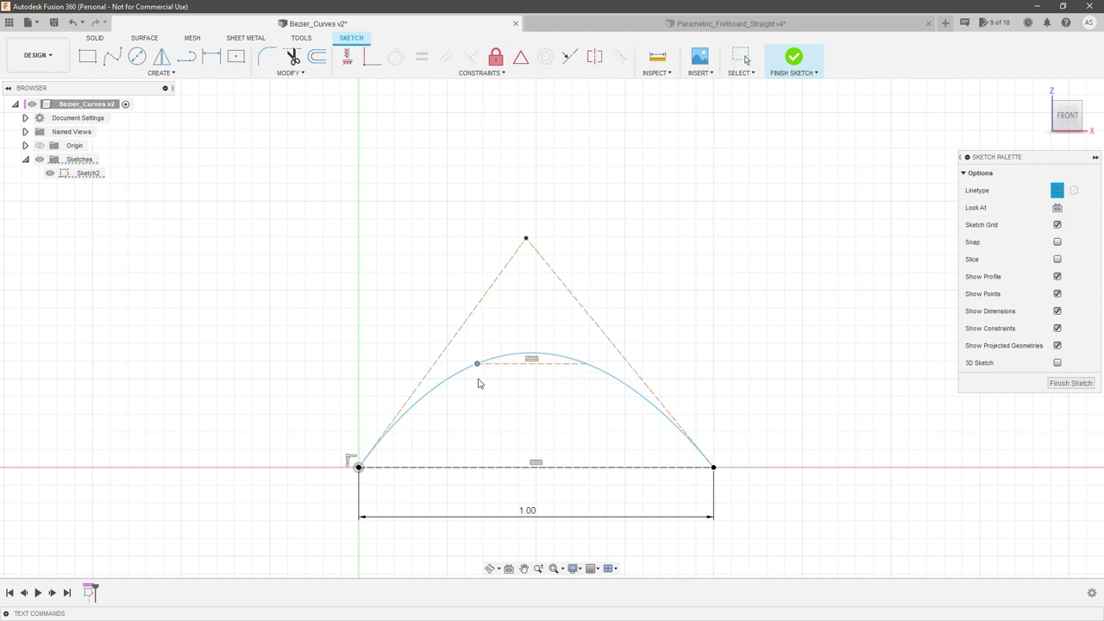
# Run the construction line vertically from the base's midpoint to the curve and shift the apex control point slightly up and right
pyautogui.moveTo(493, 367); pyautogui.dragTo(535, 472)
pyautogui.moveTo(592, 373); pyautogui.dragTo(535, 349)
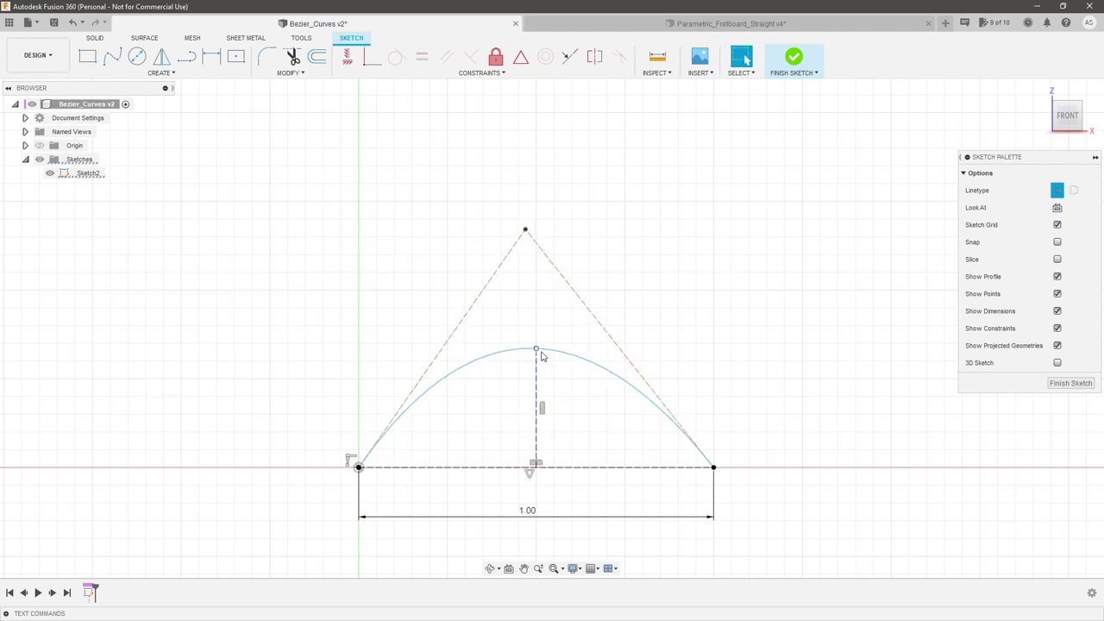
pyautogui.moveTo(524, 233)
pyautogui.mouseDown()
pyautogui.moveTo(658, 244)
pyautogui.moveTo(746, 286)
pyautogui.moveTo(608, 248)
pyautogui.moveTo(455, 249)
pyautogui.moveTo(406, 278)
pyautogui.moveTo(532, 262)
pyautogui.moveTo(623, 271)
pyautogui.moveTo(559, 252)
pyautogui.moveTo(532, 224)
pyautogui.mouseUp()
# Draw a construction line between the midpoints of the two control lines and move the apex control point left
pyautogui.click(187, 56)
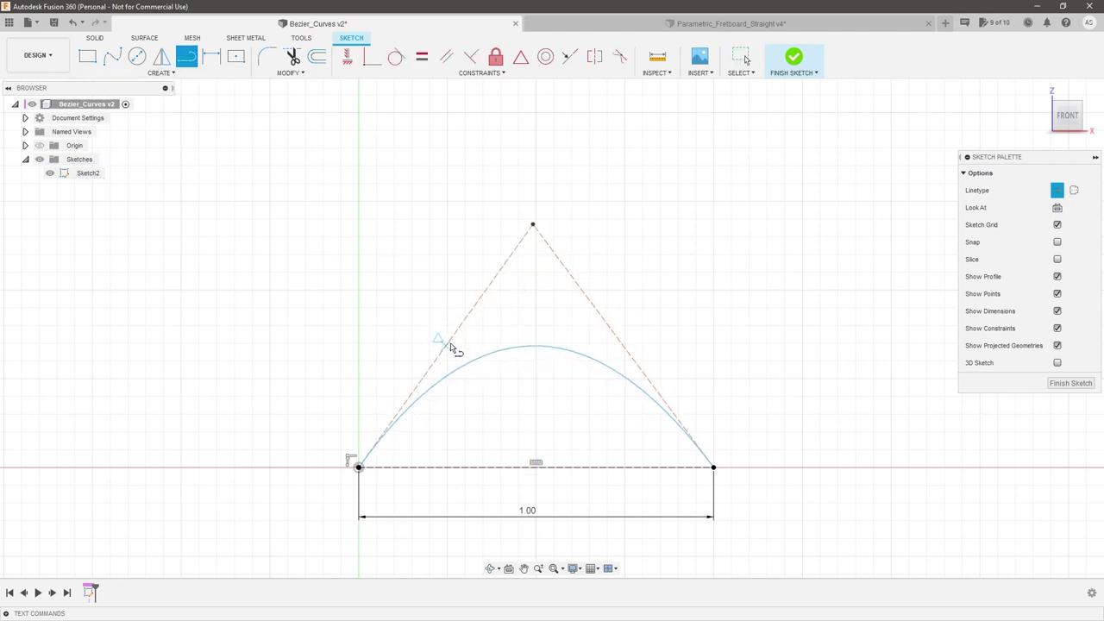
pyautogui.click(440, 345)
pyautogui.click(618, 345)
pyautogui.press('Escape')
pyautogui.moveTo(532, 224)
pyautogui.mouseDown()
pyautogui.moveTo(706, 241)
pyautogui.moveTo(397, 239)
pyautogui.moveTo(468, 245)
pyautogui.mouseUp()
# Dimension the height between the base line and the midpoint connecting line as 0.6 in
pyautogui.click(445, 356)
pyautogui.press('d')
pyautogui.click(452, 467)
pyautogui.click(322, 429)
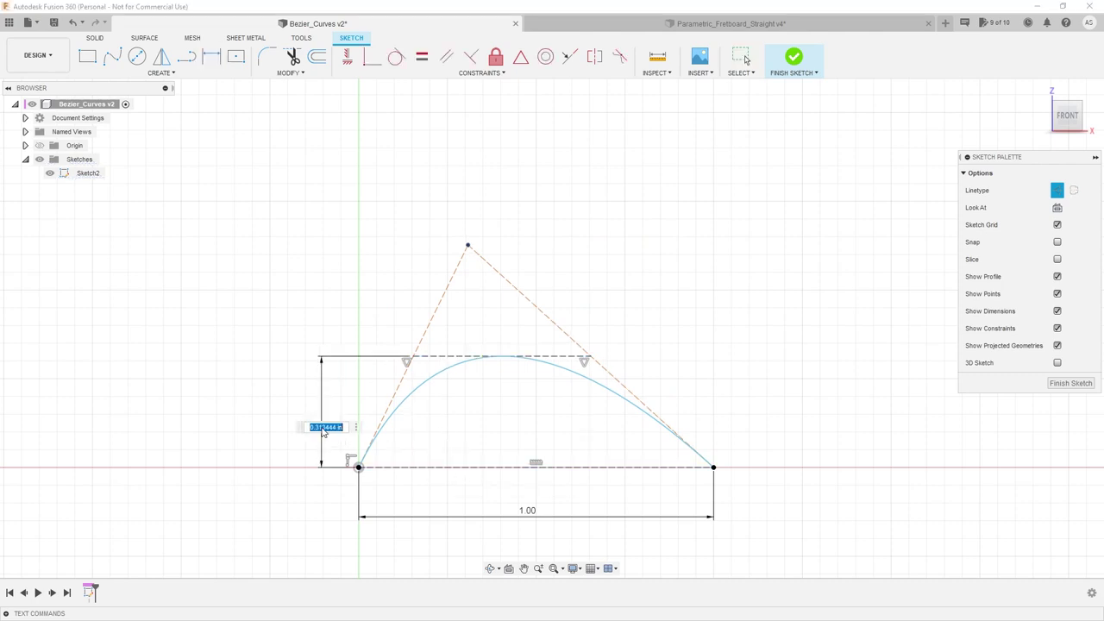
pyautogui.write('0.6')
pyautogui.press('Return')
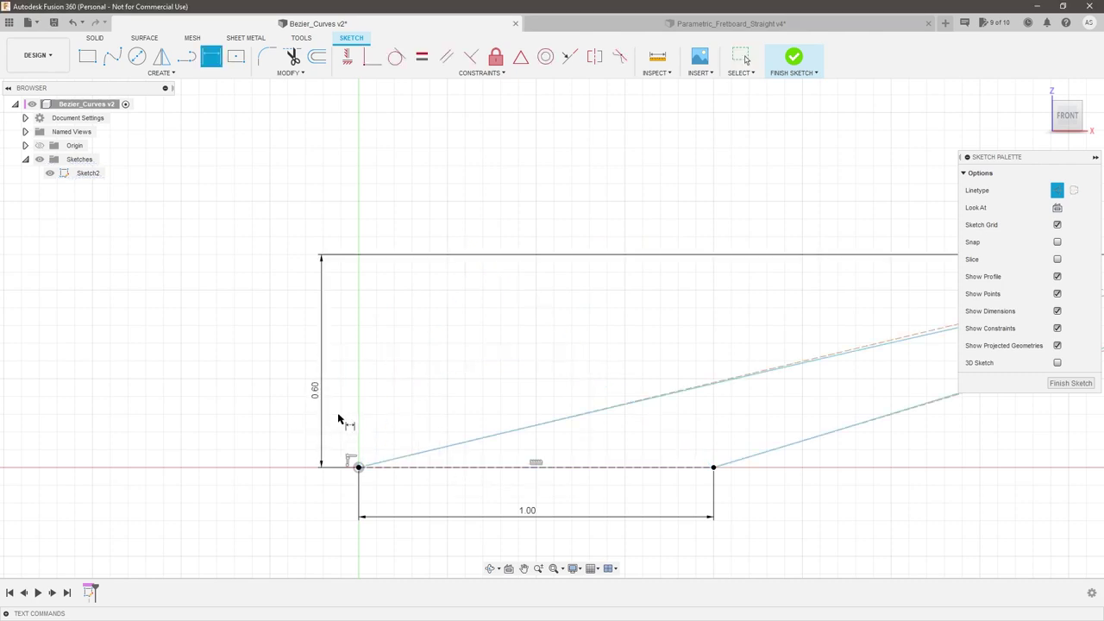
# Bring the far-off apex control point back above the base, keeping it slightly right of the base's middle
pyautogui.scroll(-5, 276, 395)
pyautogui.press('Escape')
pyautogui.moveTo(909, 264); pyautogui.dragTo(412, 263)
pyautogui.scroll(4, 362, 310)
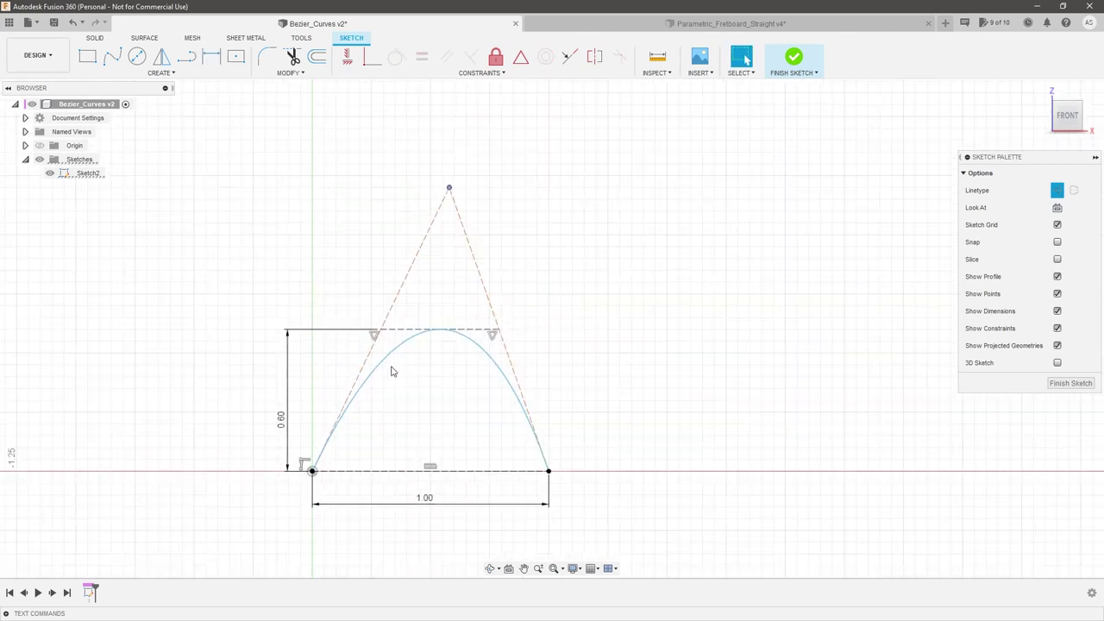
# Set the base width to 1.75 in and move the apex control point above the base's middle
pyautogui.doubleClick(435, 501)
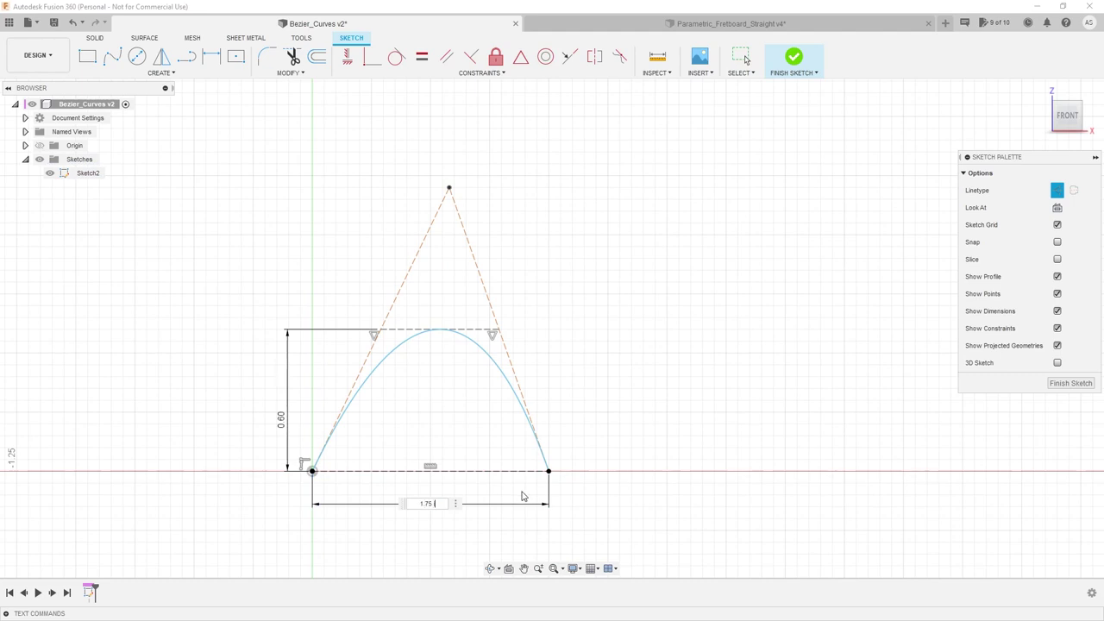
pyautogui.press('Return')
pyautogui.scroll(-2, 440, 405)
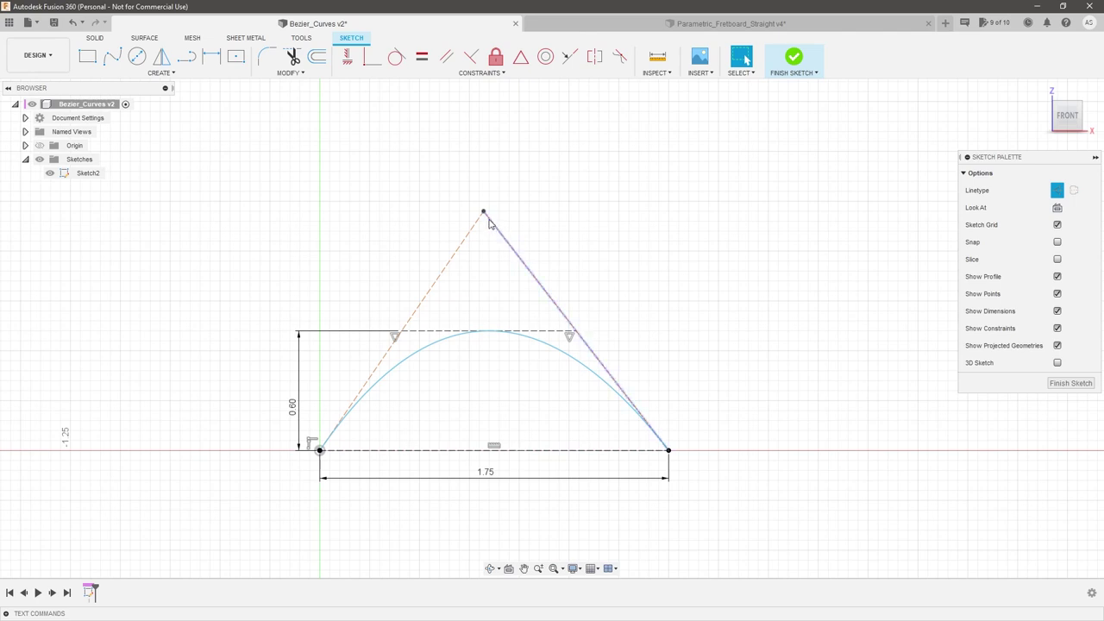
pyautogui.moveTo(448, 209); pyautogui.dragTo(496, 240)
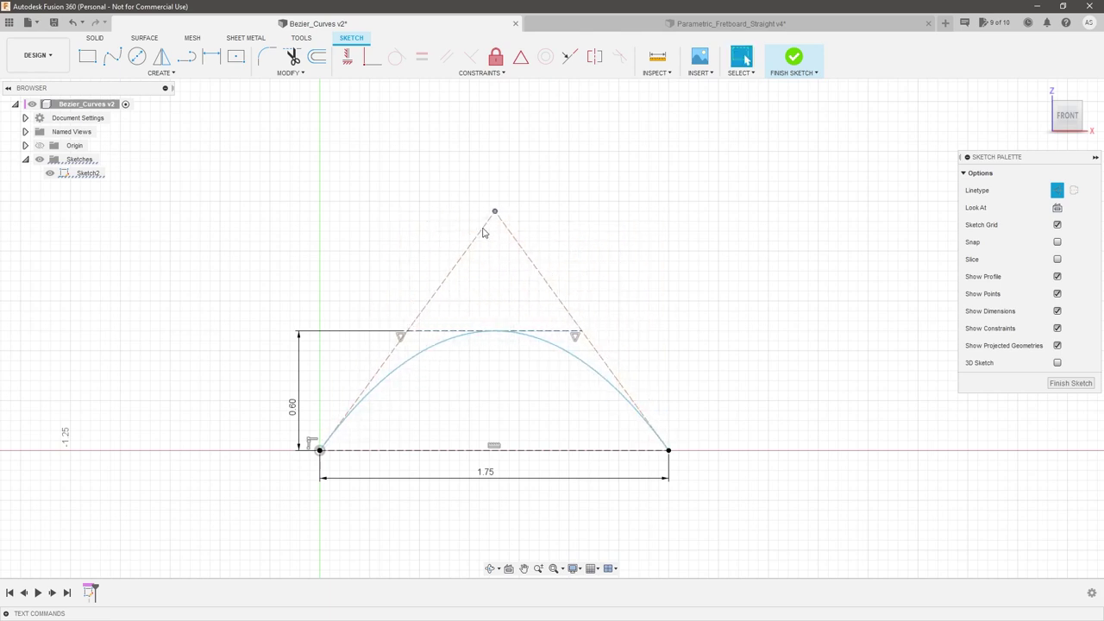
pyautogui.click(186, 56)
pyautogui.click(494, 211)
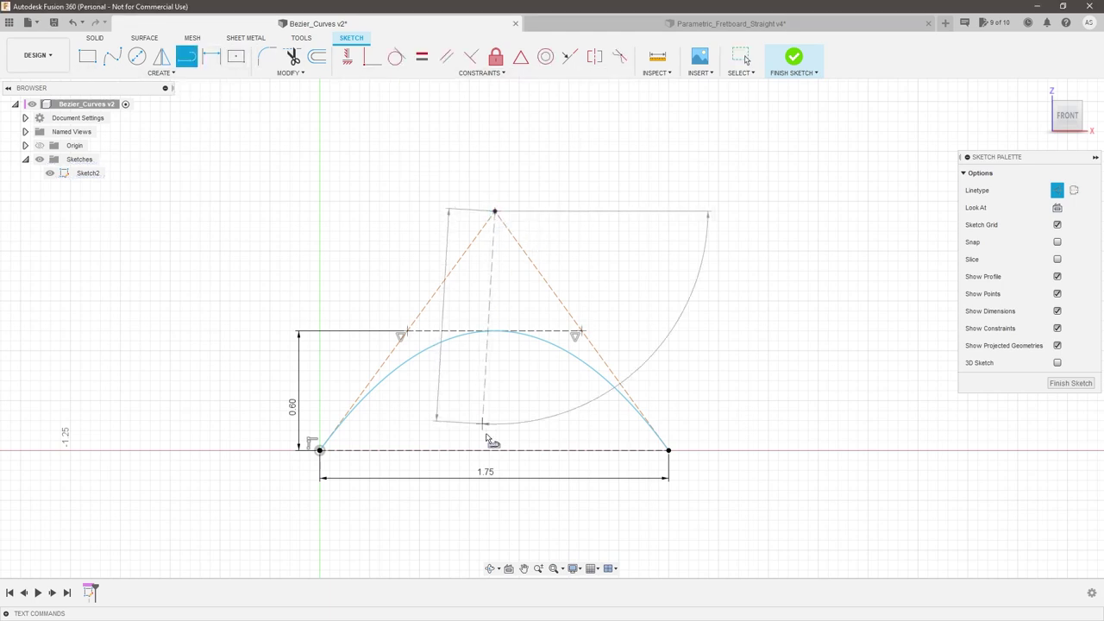
pyautogui.press('Escape')
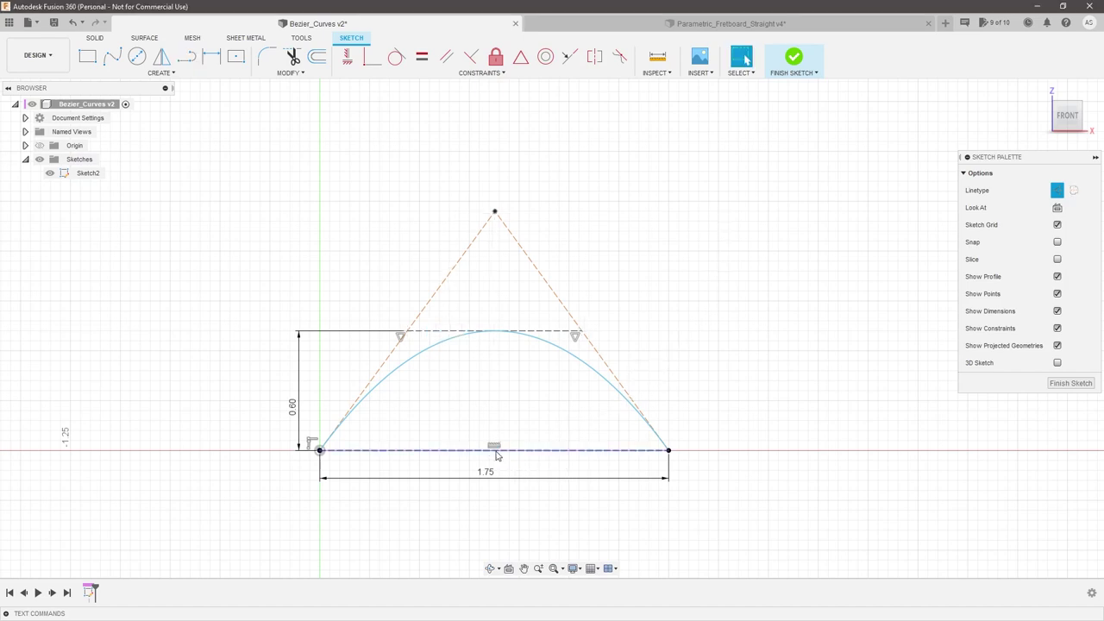
# Place a sketch point at the midpoint of the connecting line, on the curve's peak
pyautogui.click(159, 73)
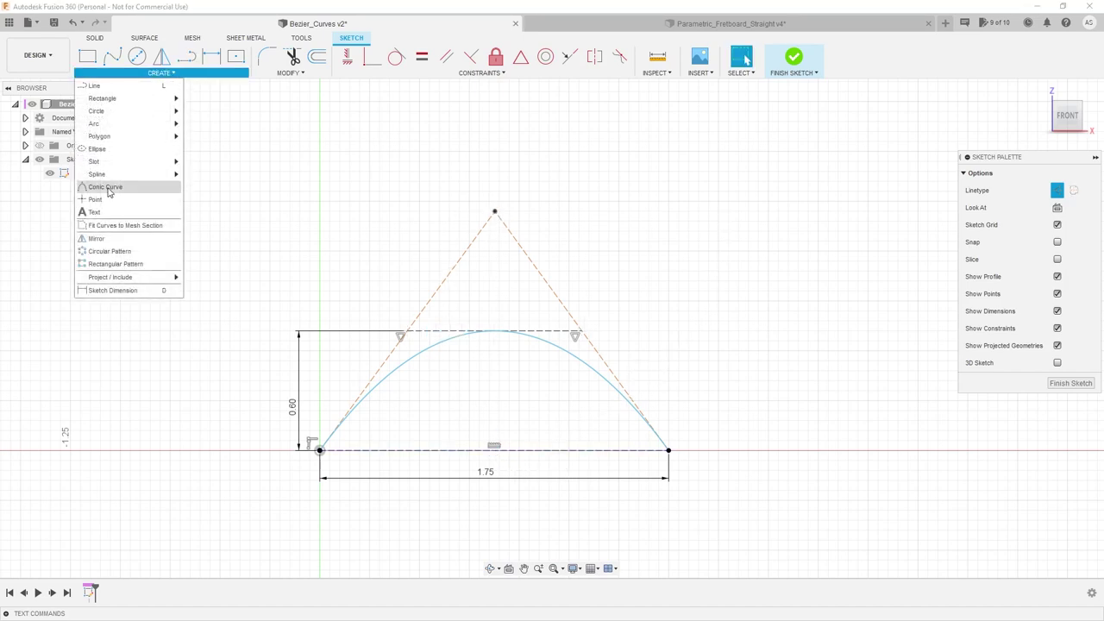
pyautogui.click(111, 203)
pyautogui.click(494, 331)
pyautogui.press('Escape')
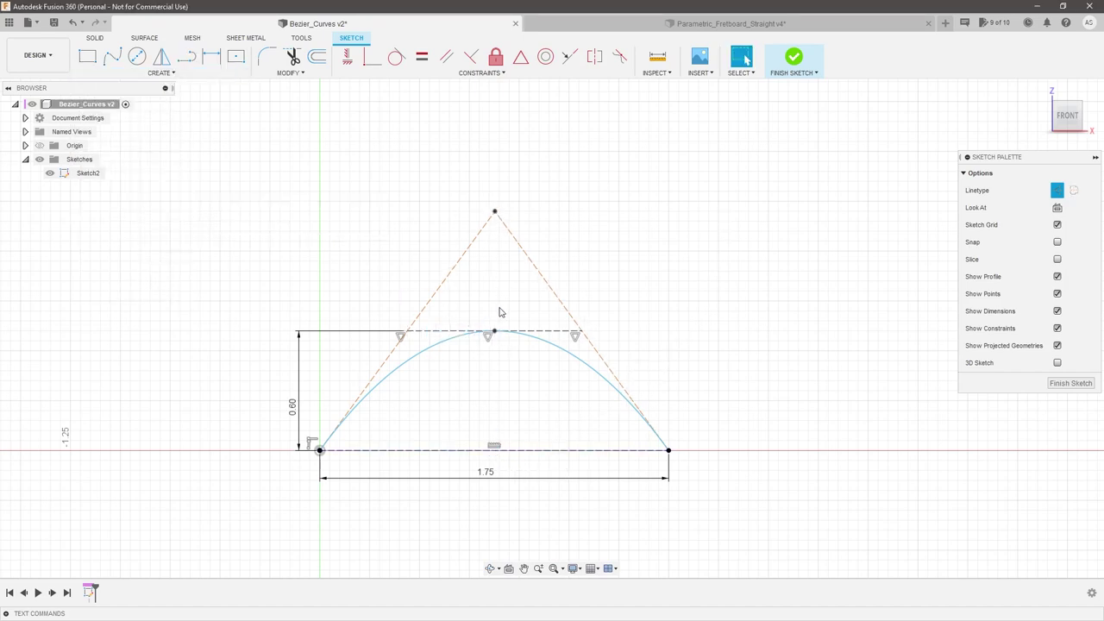
# Apply a vertical constraint between the apex control point and the connecting line's midpoint
pyautogui.click(495, 213)
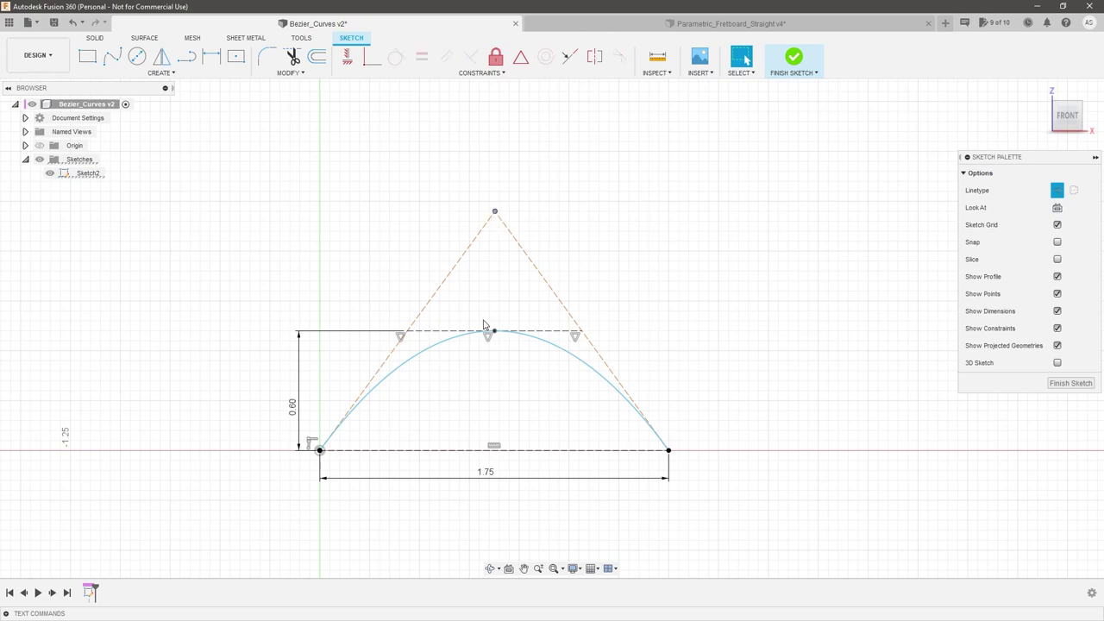
pyautogui.click(348, 56)
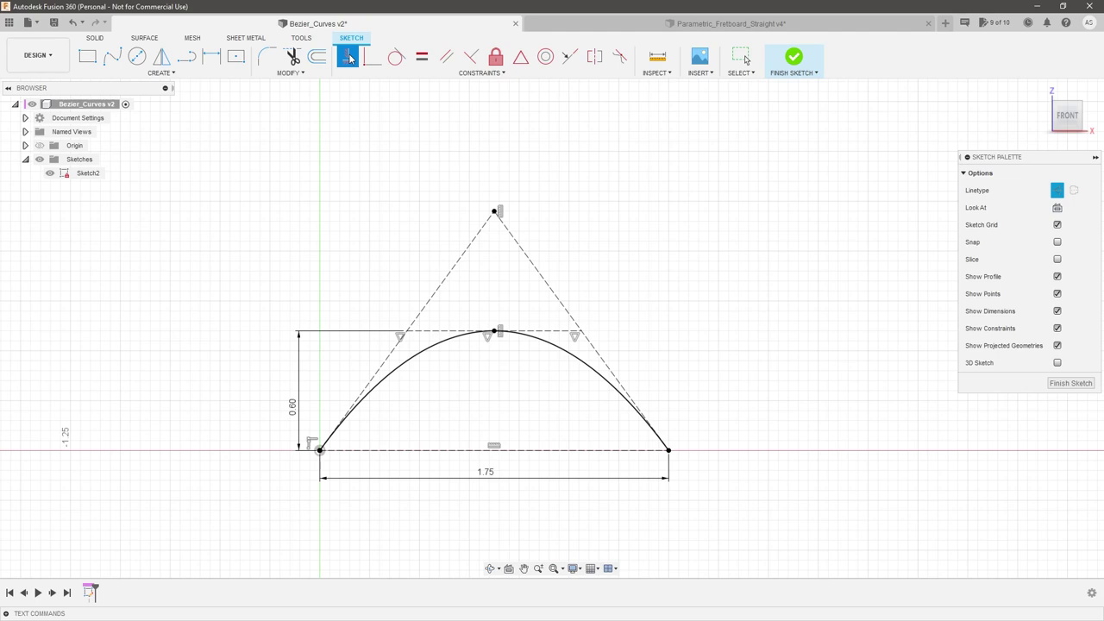
pyautogui.press('Escape')
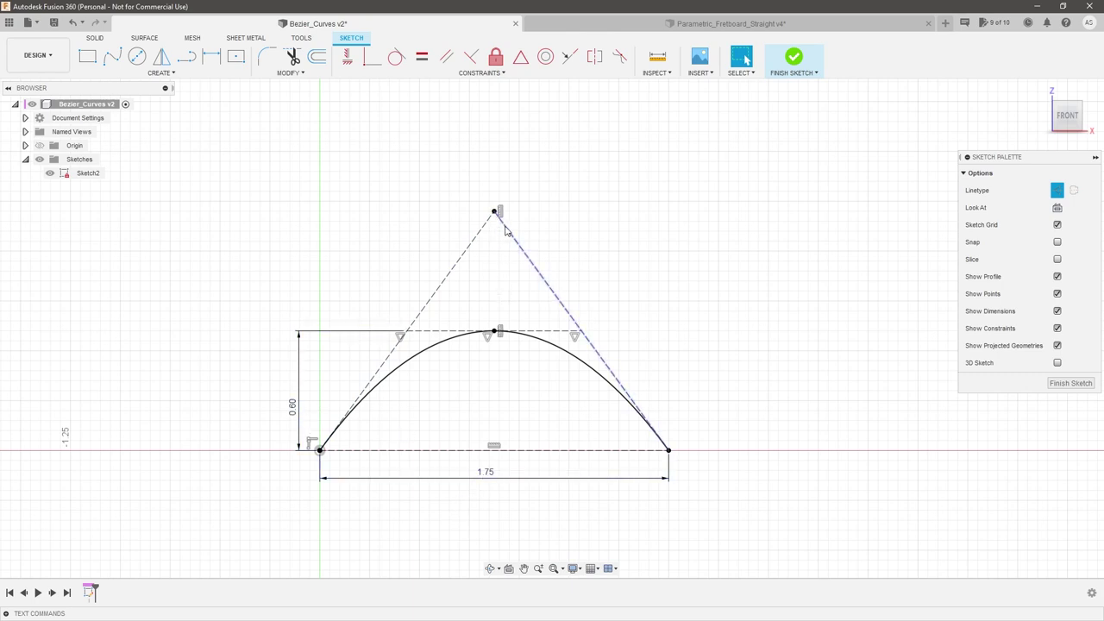
# Move the apex control point left of the base's middle and draw a construction line from the curve's peak to the base's midpoint
pyautogui.moveTo(496, 214); pyautogui.dragTo(389, 215)
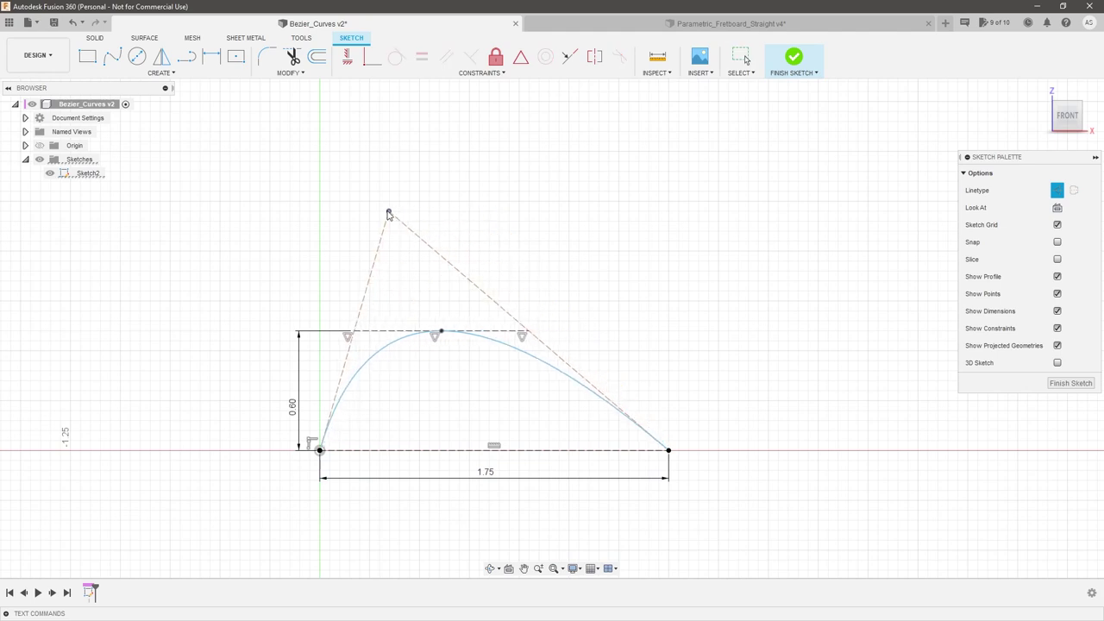
pyautogui.click(186, 56)
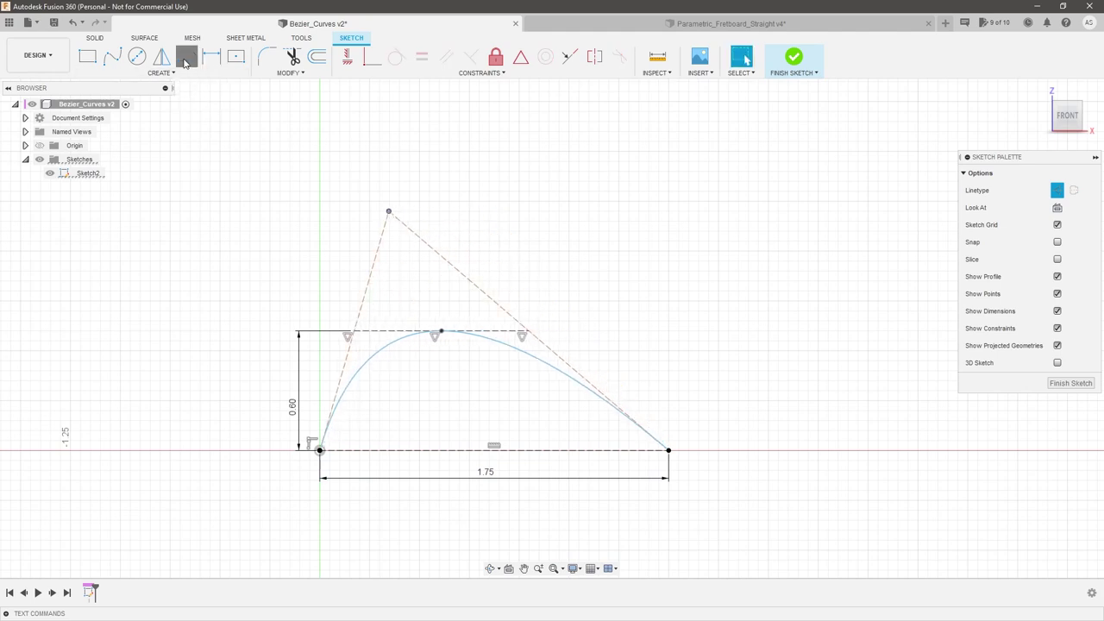
pyautogui.click(441, 332)
pyautogui.click(491, 449)
pyautogui.press('Escape')
pyautogui.moveTo(441, 332); pyautogui.dragTo(447, 332)
# Dimension the angle between the peak's construction line and the left part of the base at 60°
pyautogui.click(455, 387)
pyautogui.press('d')
pyautogui.click(446, 450)
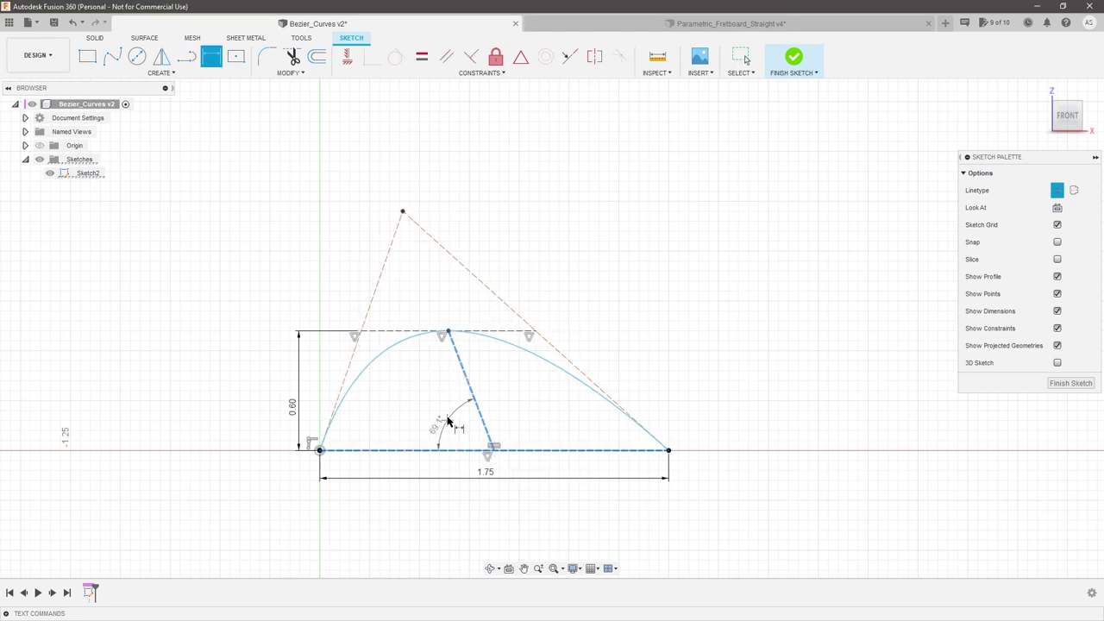
pyautogui.click(448, 421)
pyautogui.write('60')
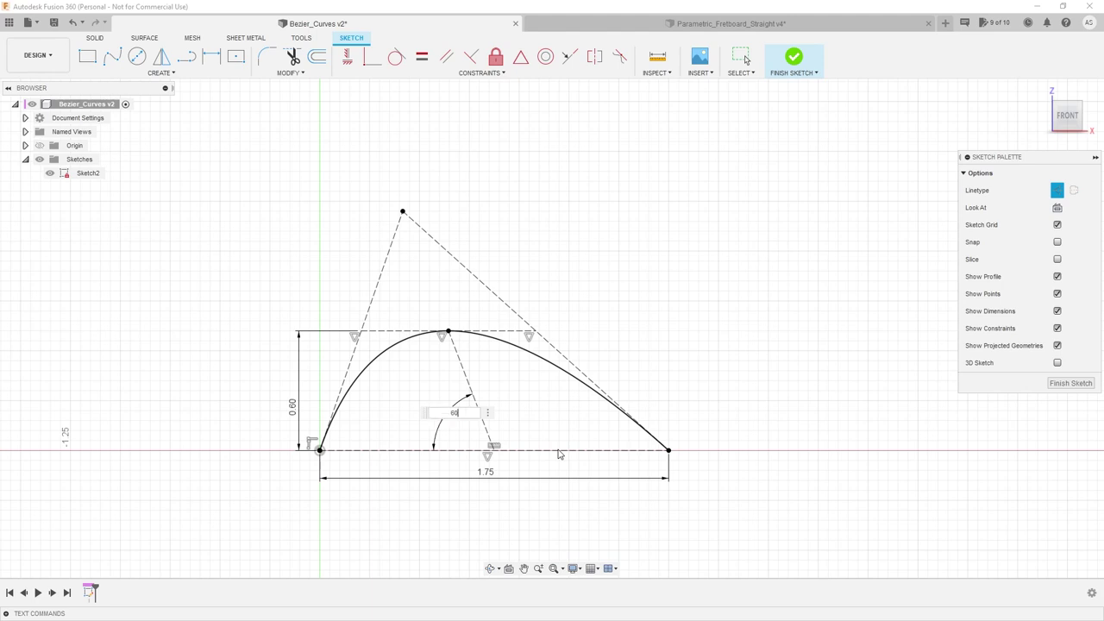
pyautogui.press('Return')
pyautogui.scroll(-1, 503, 408)
pyautogui.scroll(1, 495, 441)
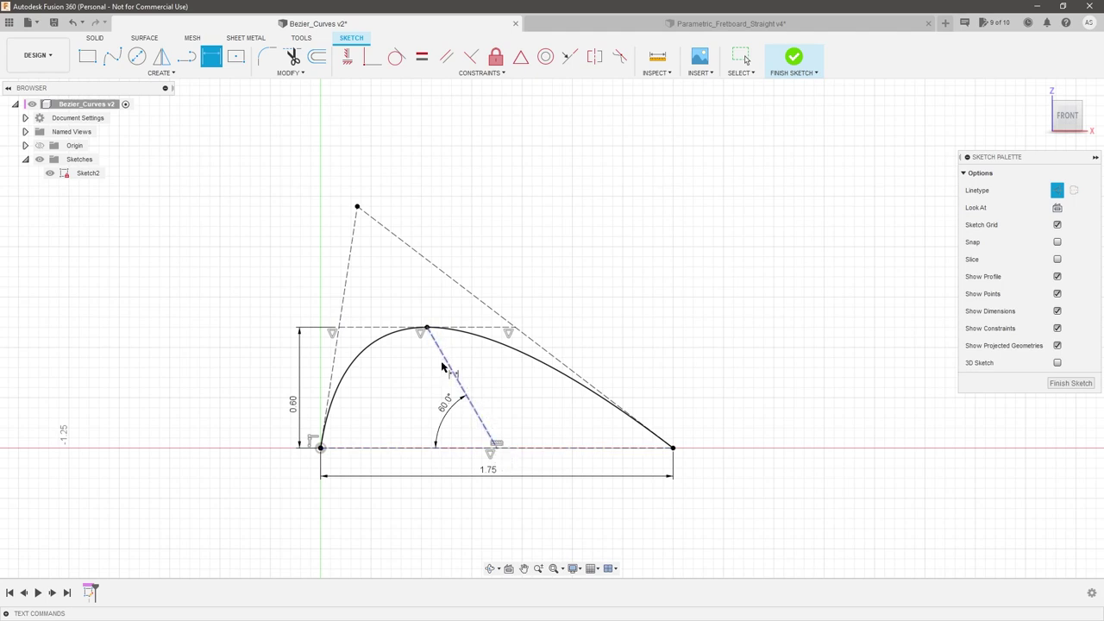
pyautogui.scroll(-2, 620, 381)
pyautogui.scroll(2, 512, 382)
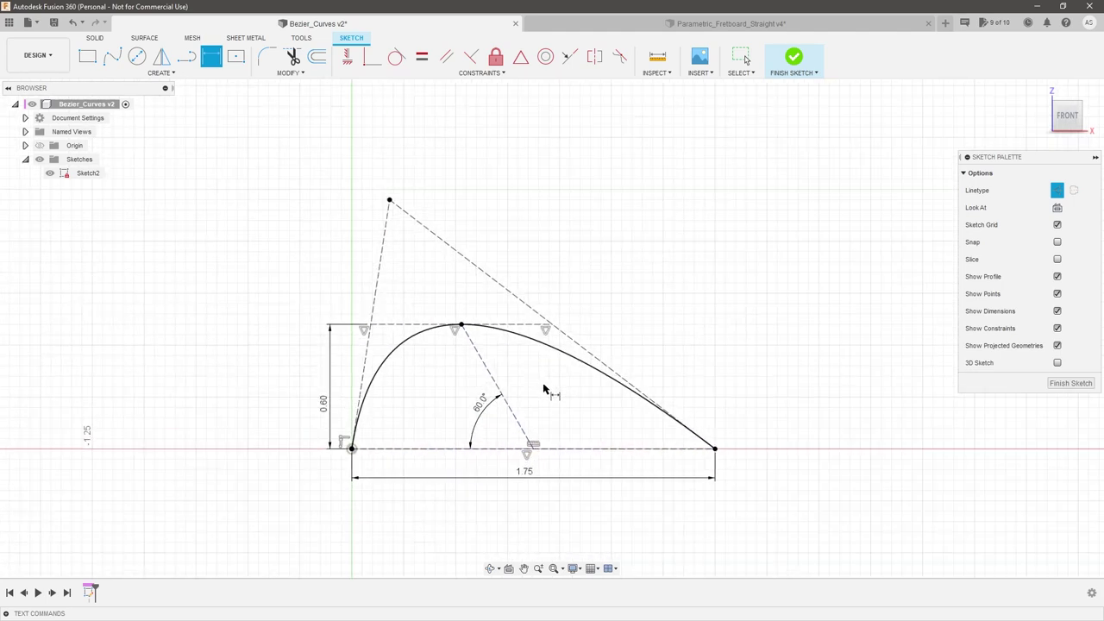
pyautogui.press('Escape')
# Relocate the 1.75 in base width dimension above the apex control point
pyautogui.scroll(-1, 485, 380)
pyautogui.scroll(-1, 541, 372)
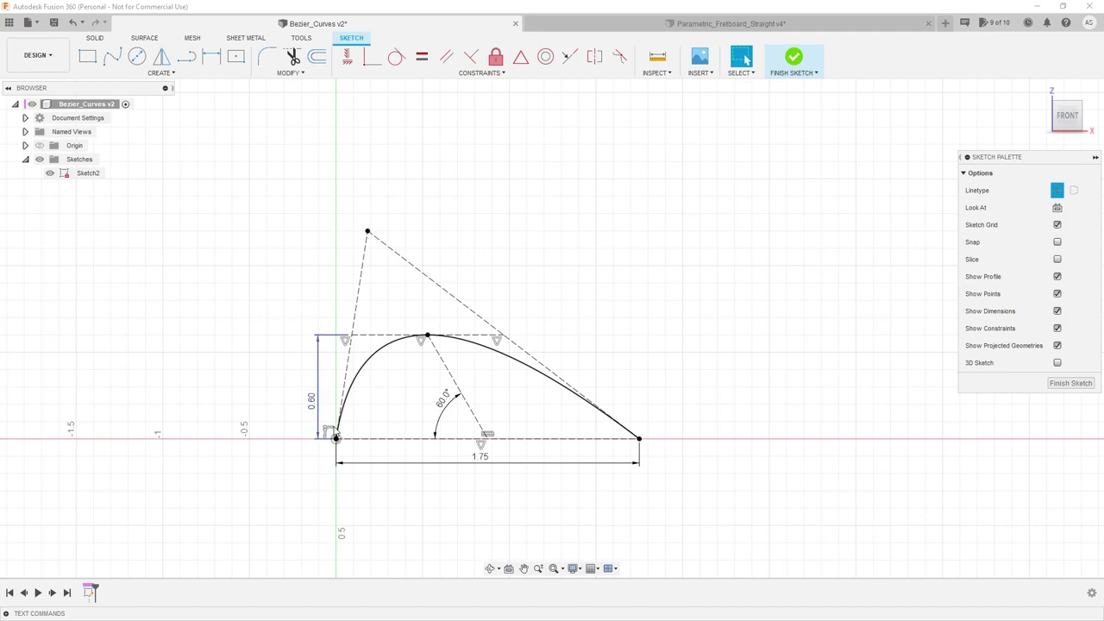
pyautogui.click(357, 295)
pyautogui.click(427, 275)
pyautogui.click(459, 301)
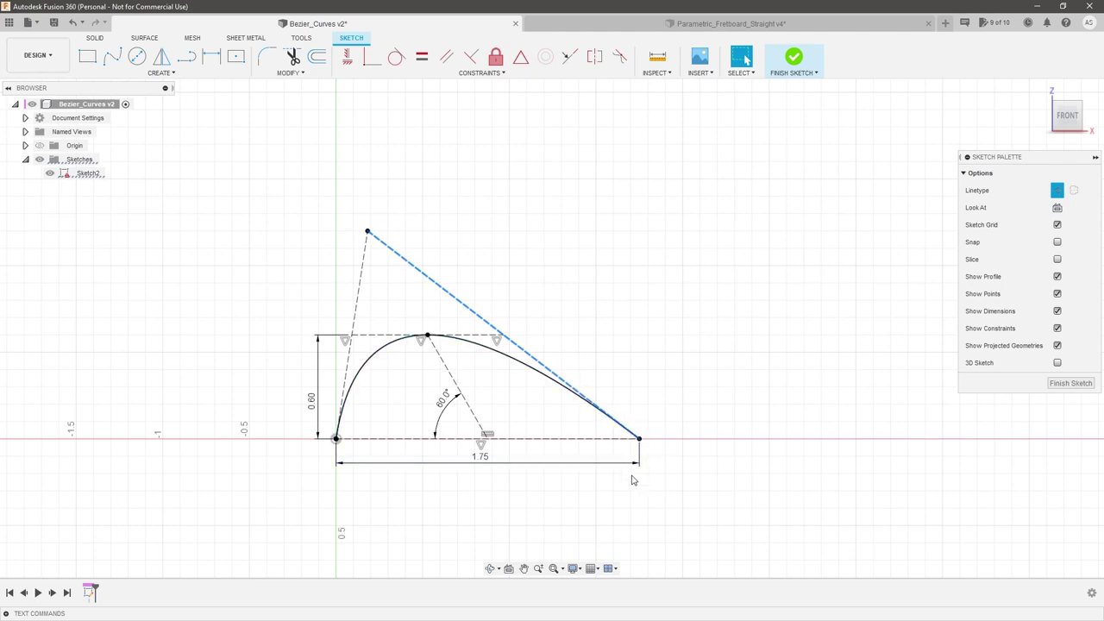
pyautogui.moveTo(487, 438); pyautogui.dragTo(515, 507)
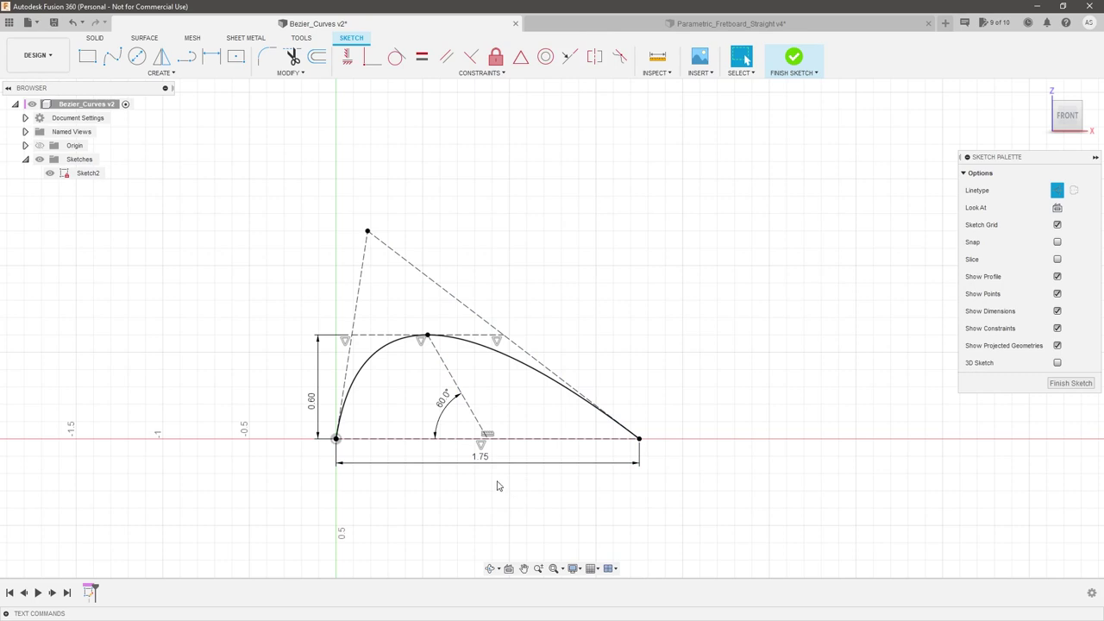
pyautogui.moveTo(480, 456); pyautogui.dragTo(457, 166)
# Draw three construction lines closing a rectangle about 0.19 in deep below the base, and constrain its left side vertical
pyautogui.click(196, 58)
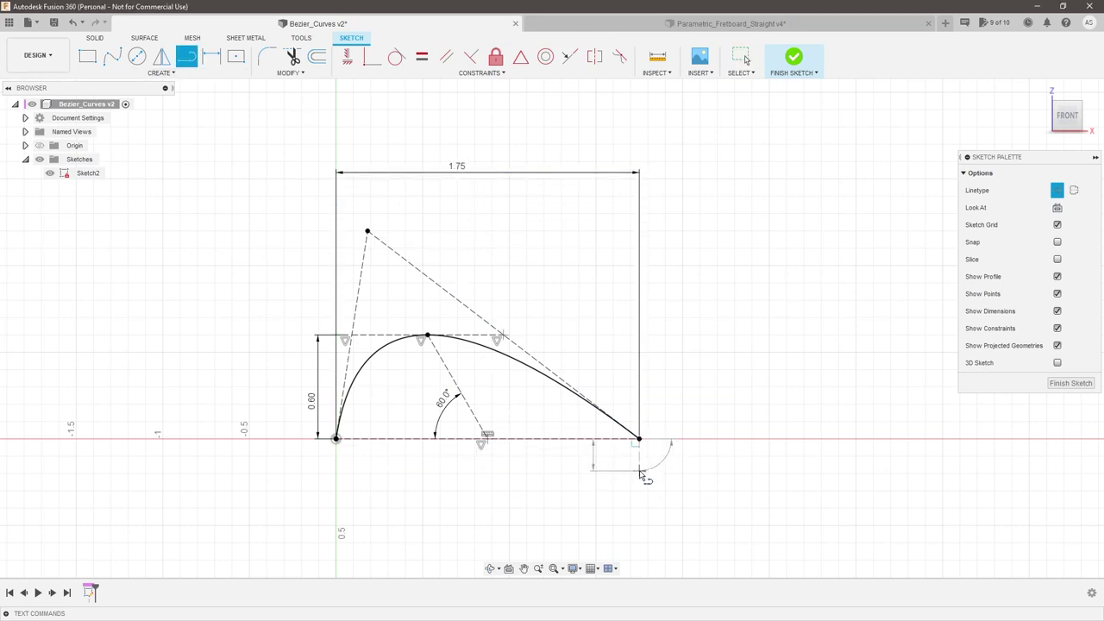
pyautogui.click(336, 438)
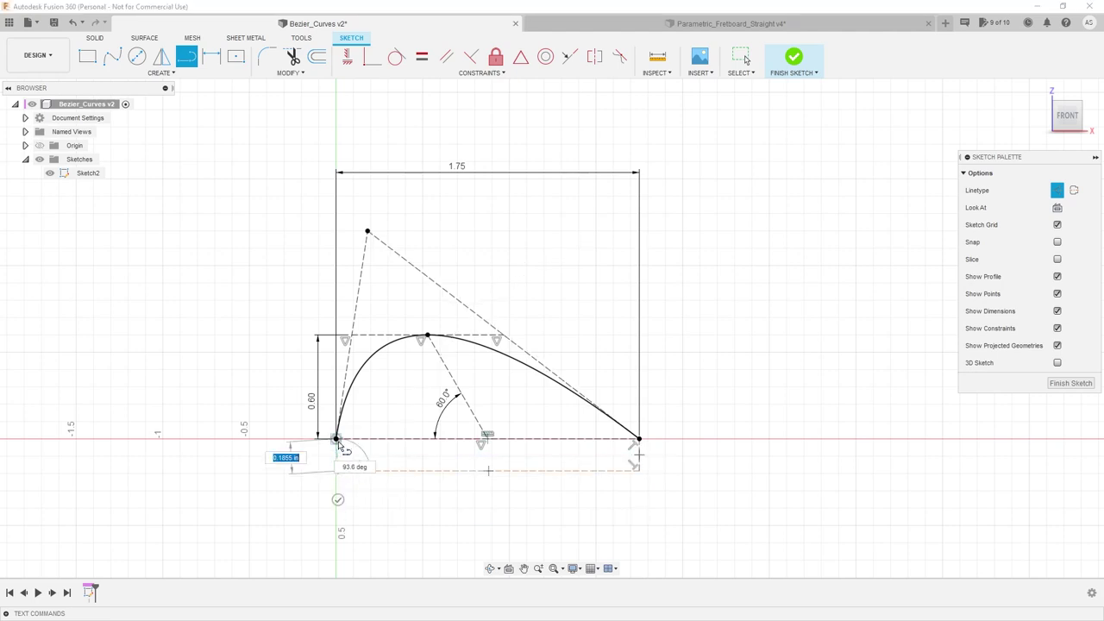
pyautogui.press('Escape')
pyautogui.press('Escape')
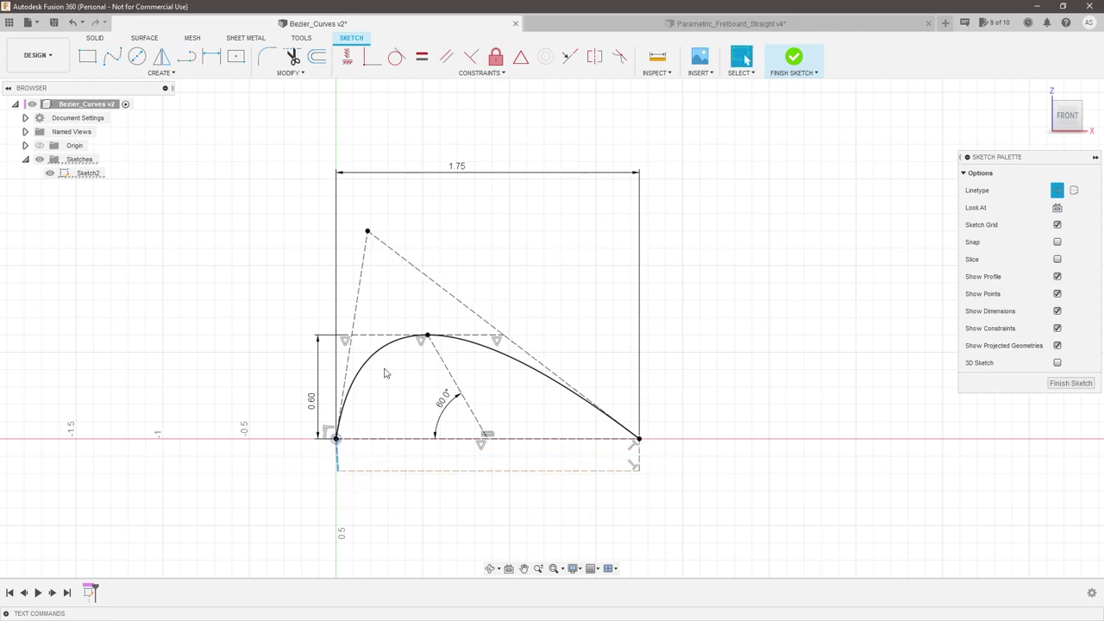
pyautogui.click(348, 58)
pyautogui.press('Escape')
# Dimension the depth of the rectangle below the base at 0.25 in
pyautogui.click(640, 457)
pyautogui.press('d')
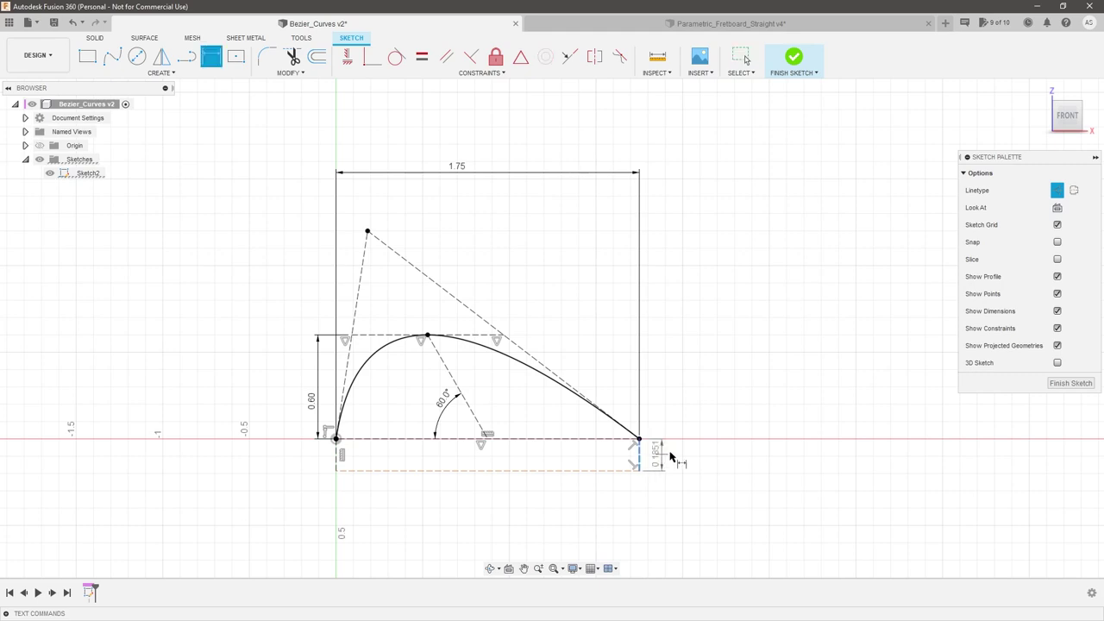
pyautogui.click(678, 454)
pyautogui.write('0.25')
pyautogui.press('Return')
pyautogui.press('Escape')
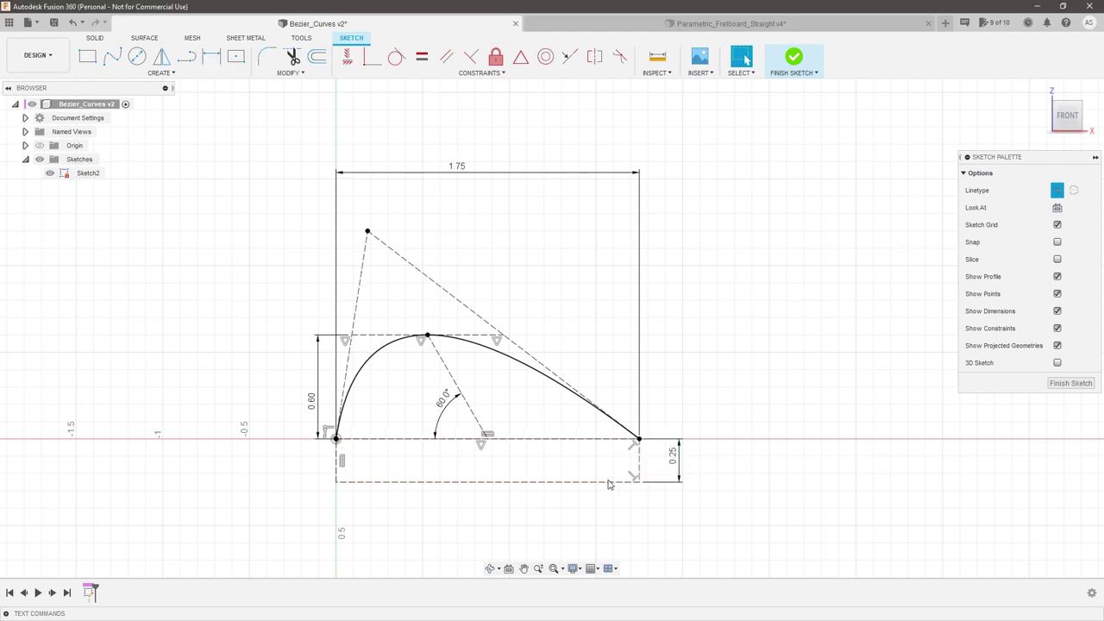
# Convert the rectangle's three lines and the base line from construction to normal lines
pyautogui.doubleClick(606, 482)
pyautogui.press('x')
pyautogui.click(737, 419)
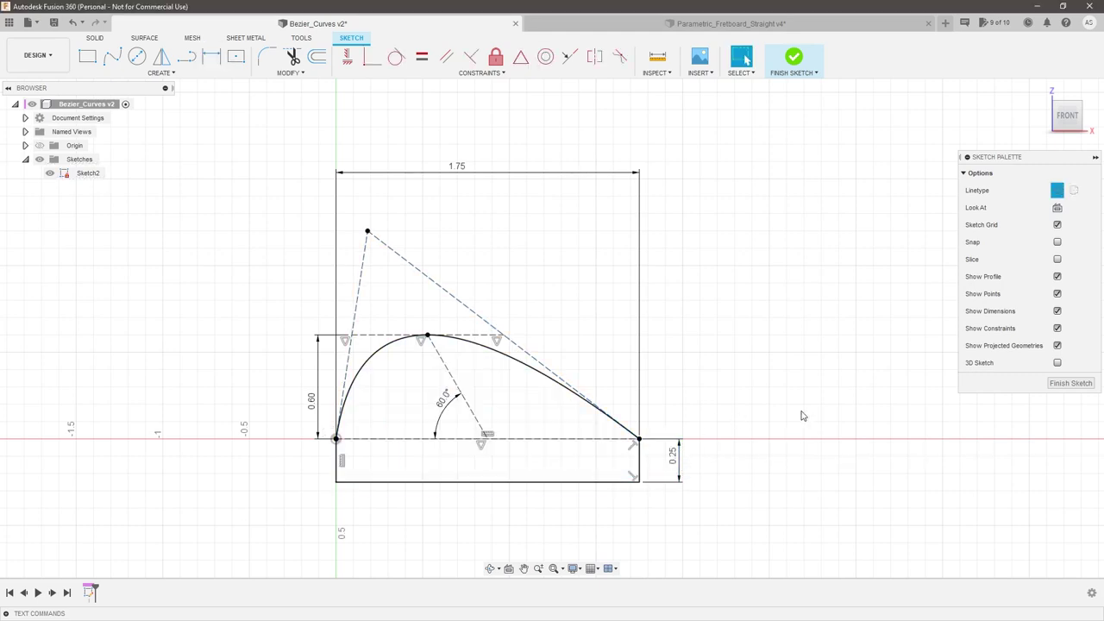
pyautogui.scroll(1, 671, 464)
pyautogui.click(586, 439)
pyautogui.click(586, 435)
pyautogui.press('x')
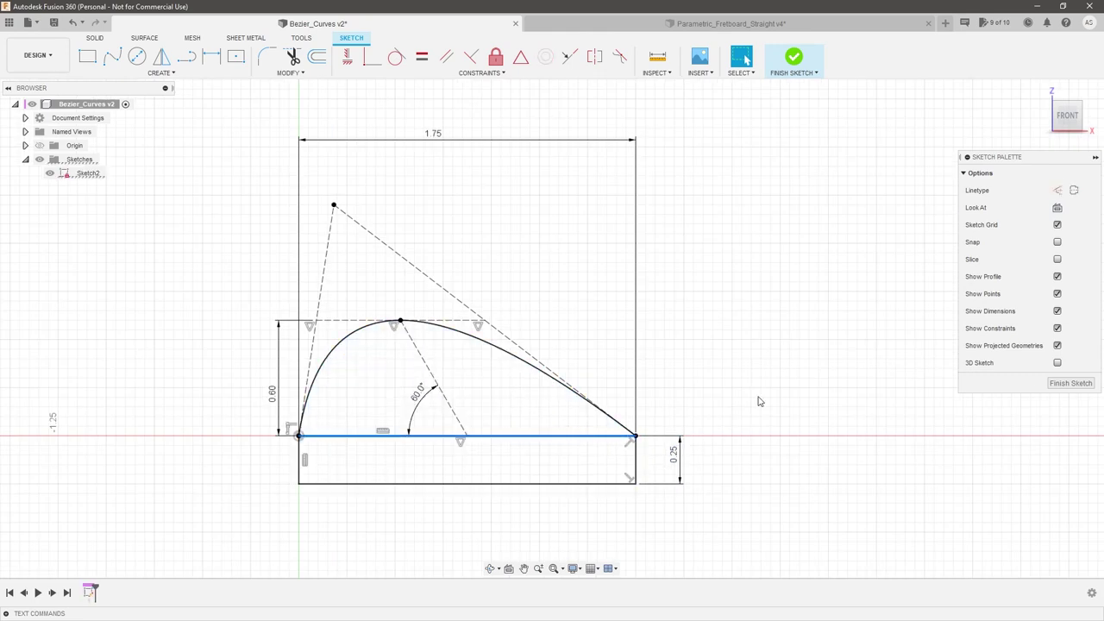
pyautogui.click(759, 398)
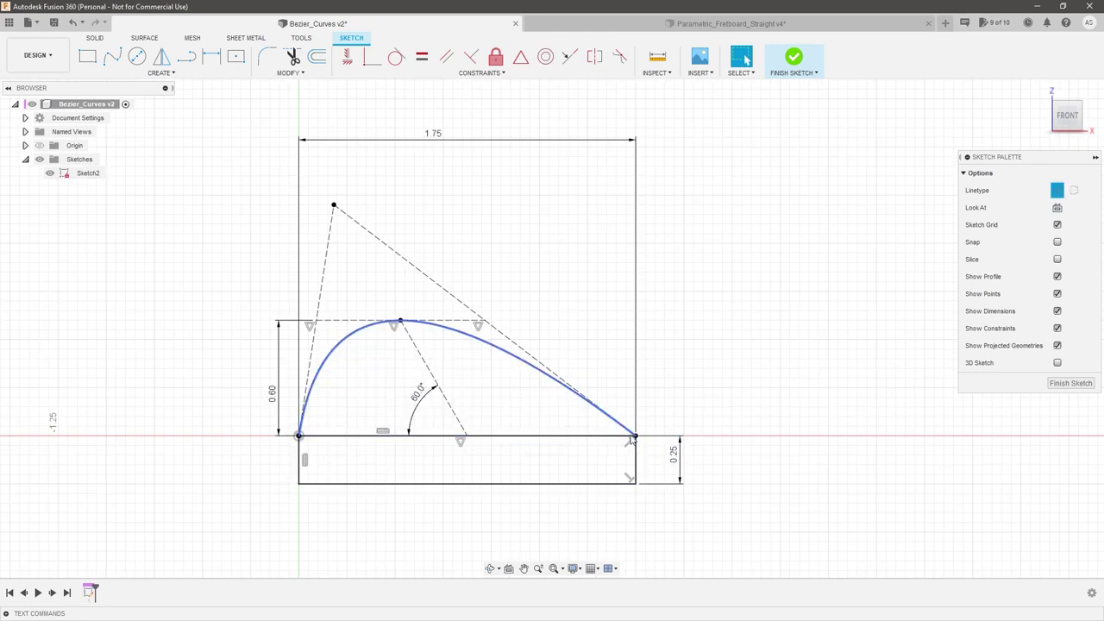
pyautogui.scroll(1, 638, 447)
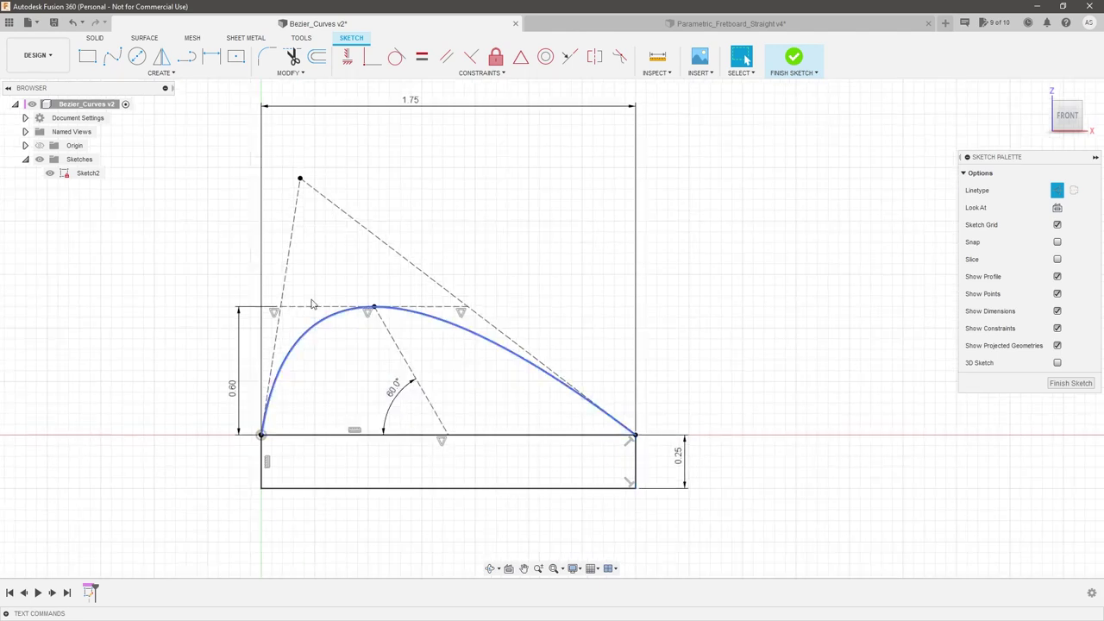
pyautogui.click(300, 180)
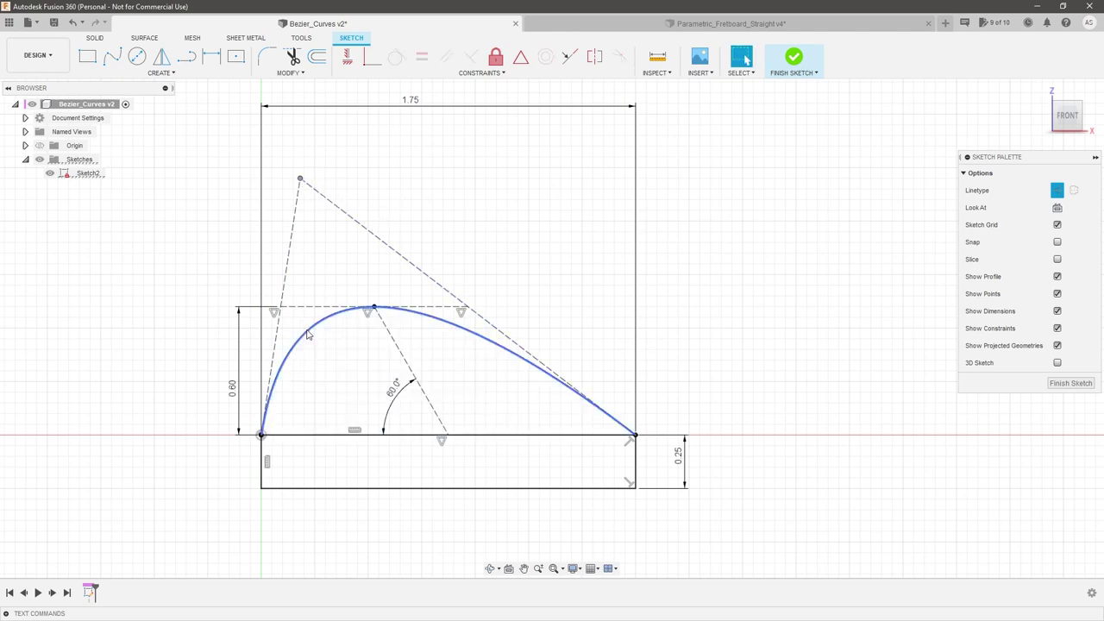
pyautogui.scroll(1, 612, 423)
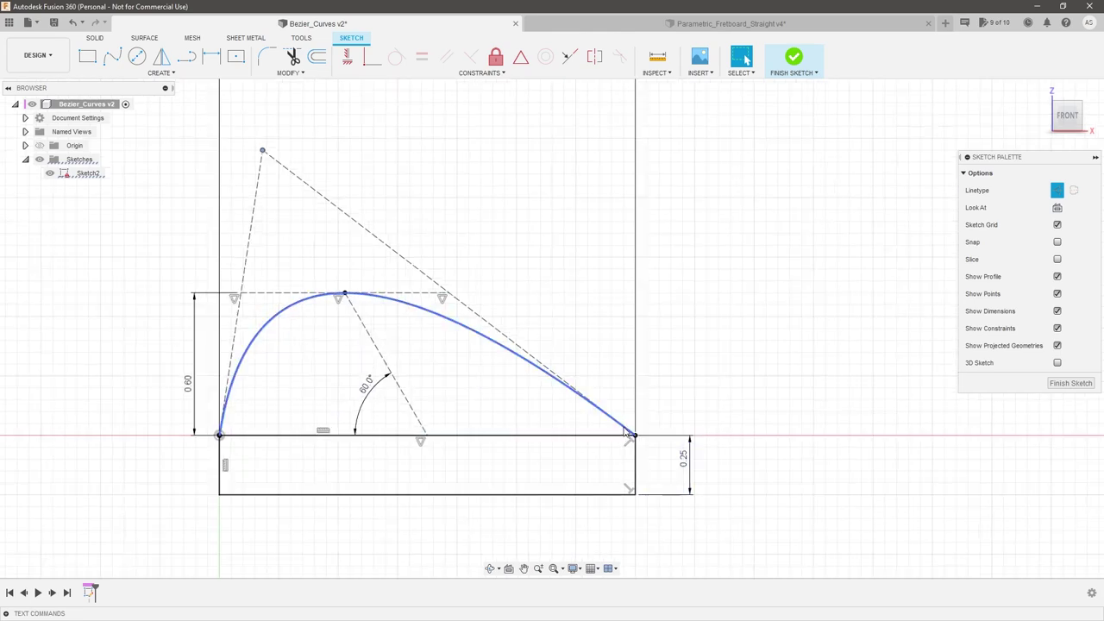
pyautogui.click(635, 468)
pyautogui.scroll(-4, 482, 371)
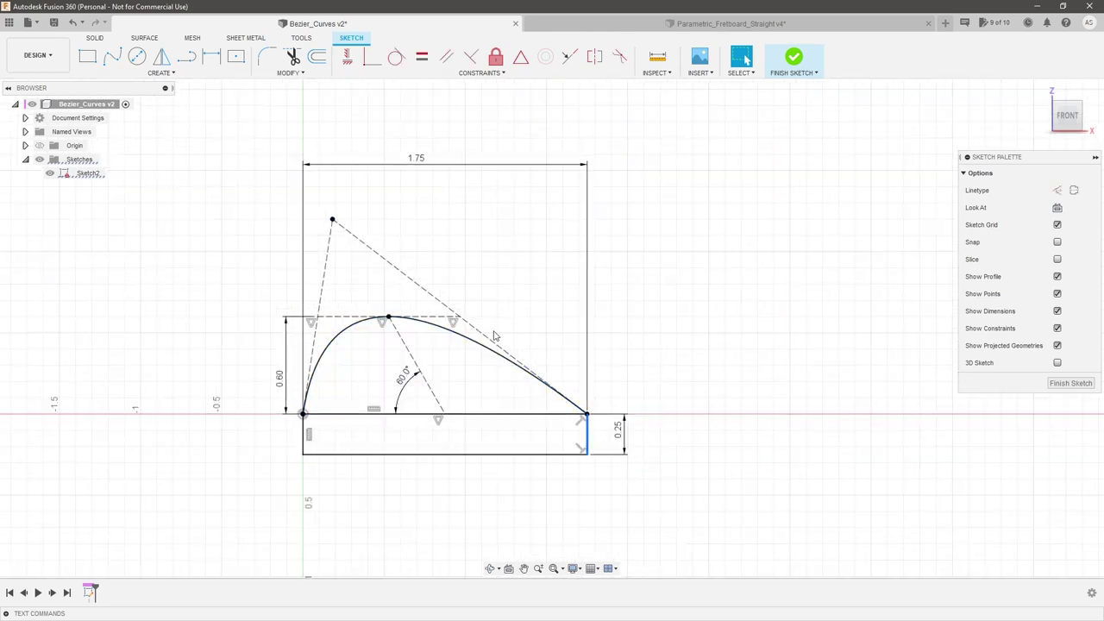
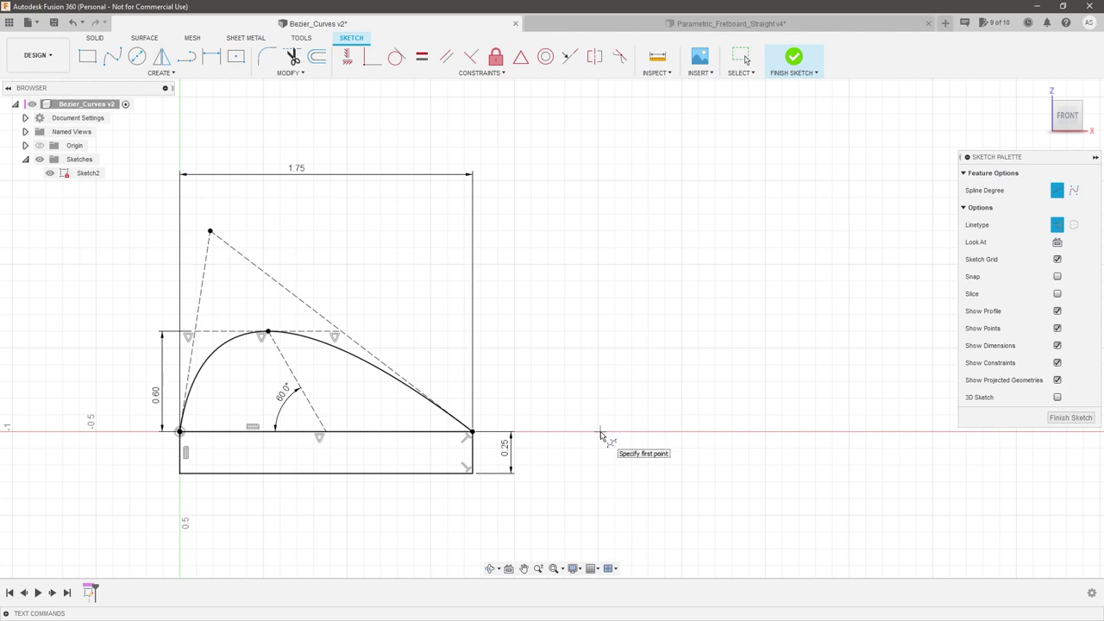
# Draw a control point spline with four points right of the first profile, with both ends on the horizontal axis
pyautogui.click(600, 432)
pyautogui.click(600, 274)
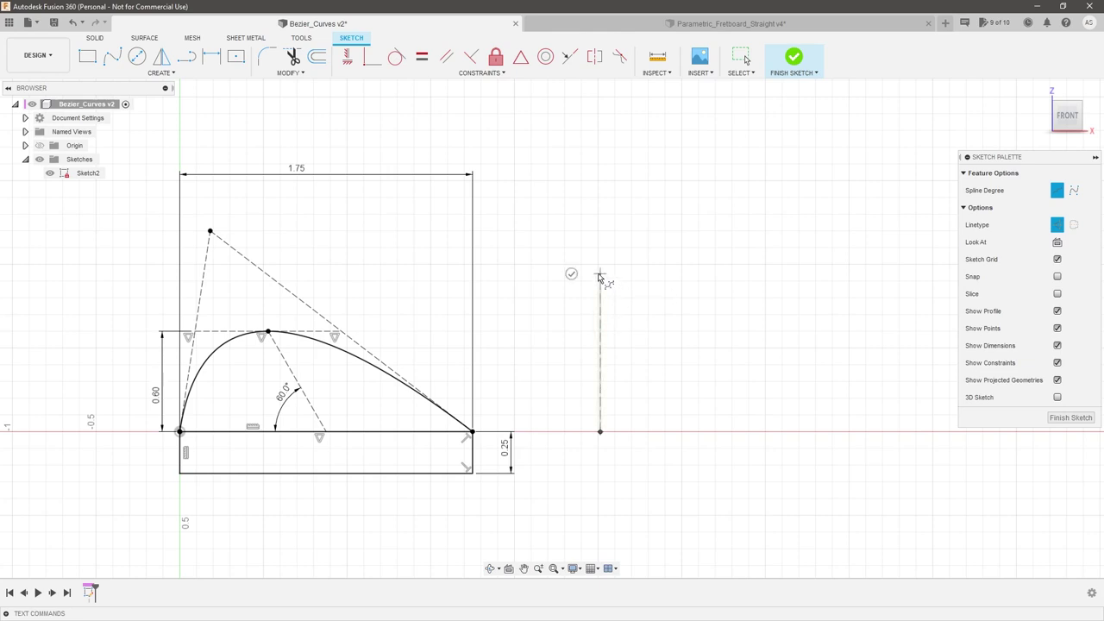
pyautogui.click(797, 275)
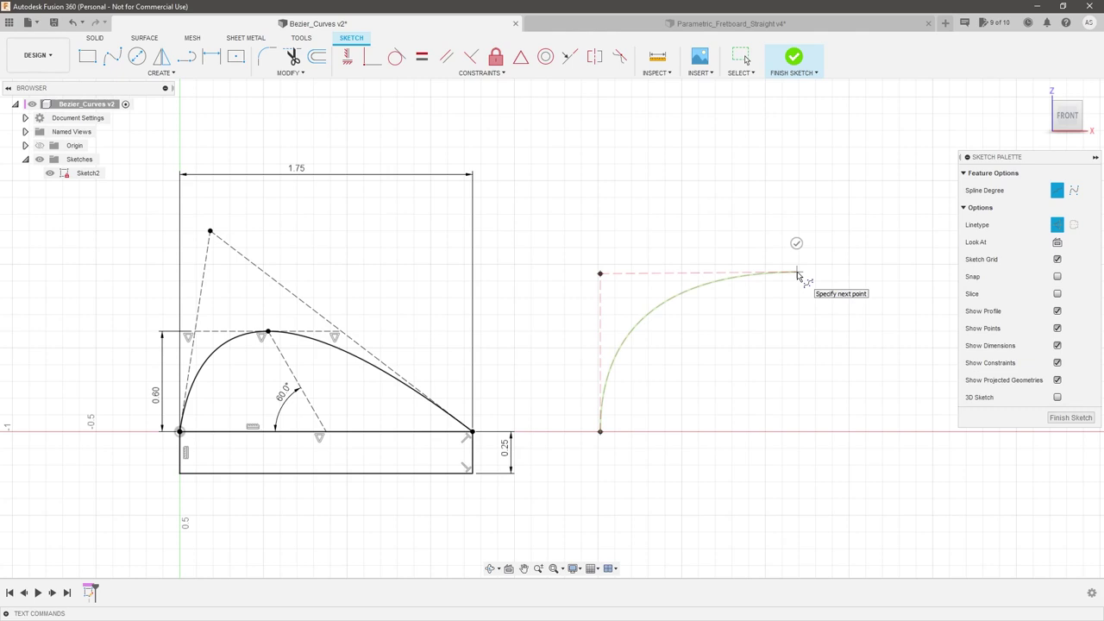
pyautogui.click(819, 432)
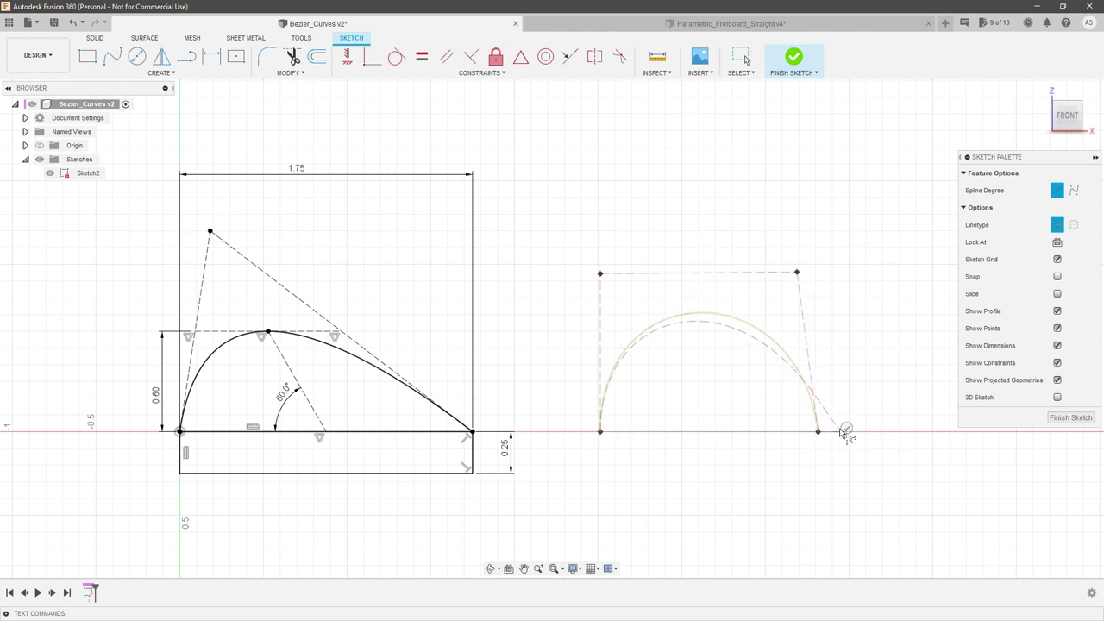
pyautogui.click(844, 428)
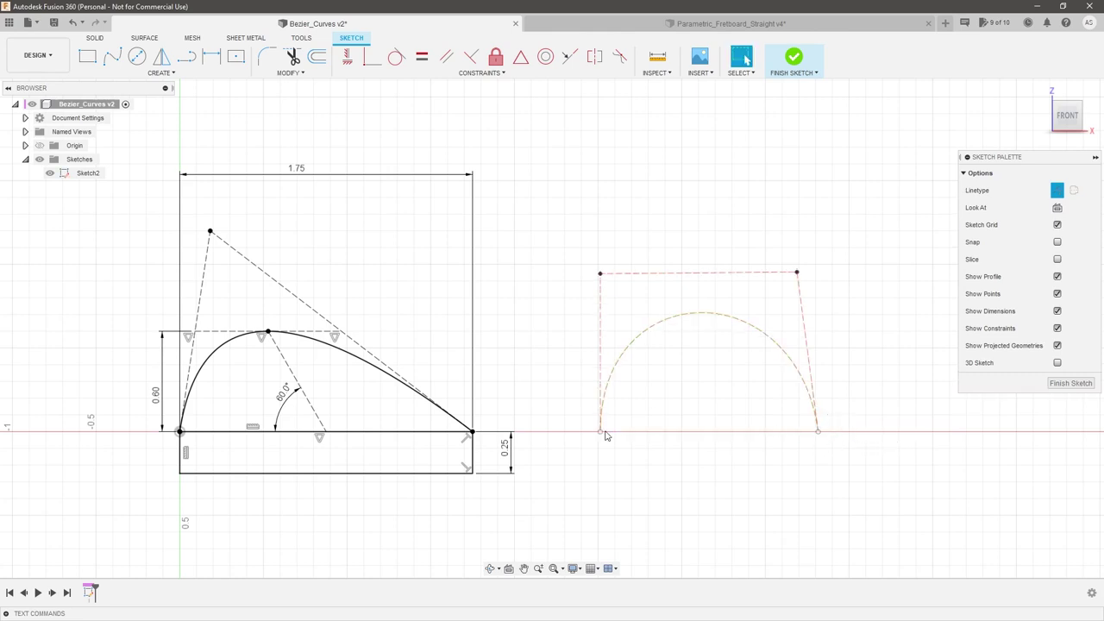
# Draw a horizontal construction line joining the two endpoints of the four-point spline
pyautogui.click(186, 56)
pyautogui.click(600, 431)
pyautogui.click(818, 431)
pyautogui.press('Escape')
pyautogui.click(767, 432)
pyautogui.click(345, 56)
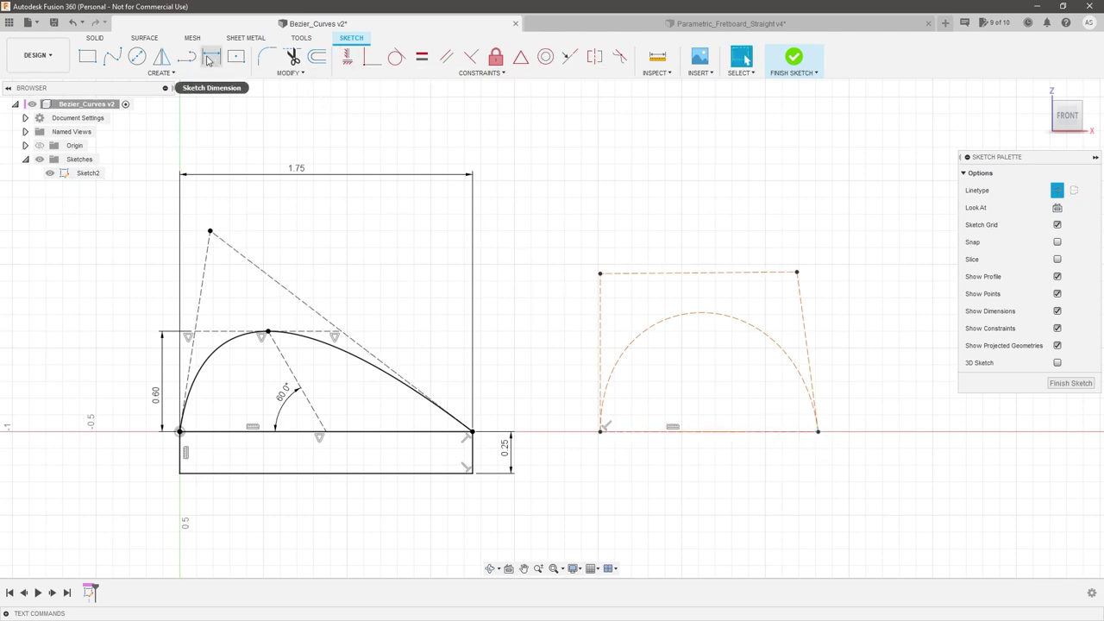
# Align the second curve's left endpoint horizontally with the first profile's right base corner and set their spacing to 0.75 in
pyautogui.click(601, 431)
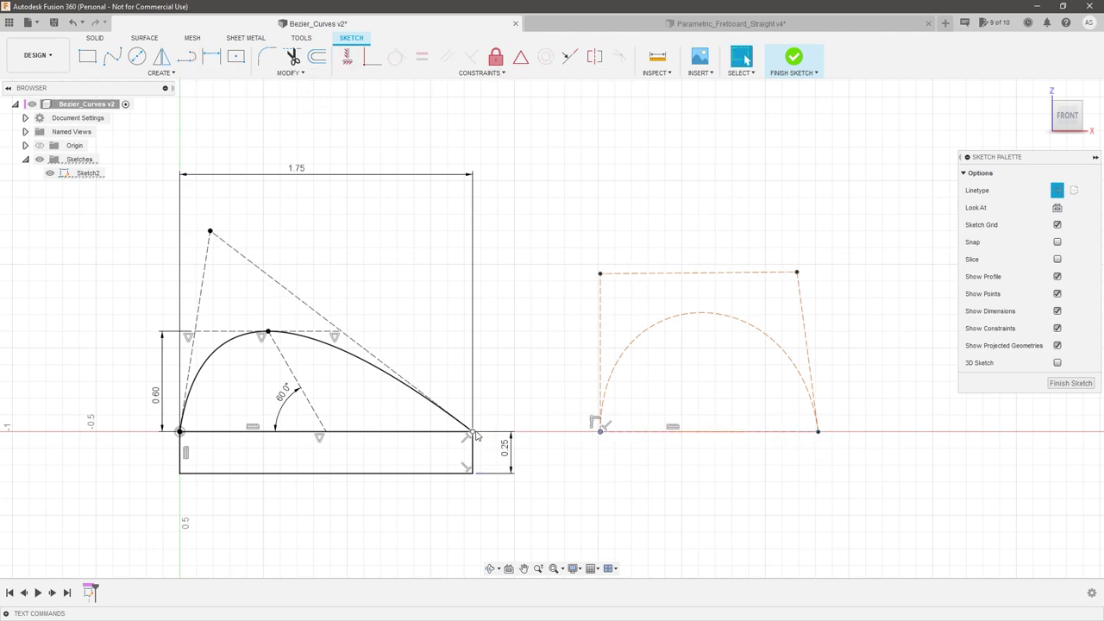
pyautogui.click(346, 57)
pyautogui.press('Escape')
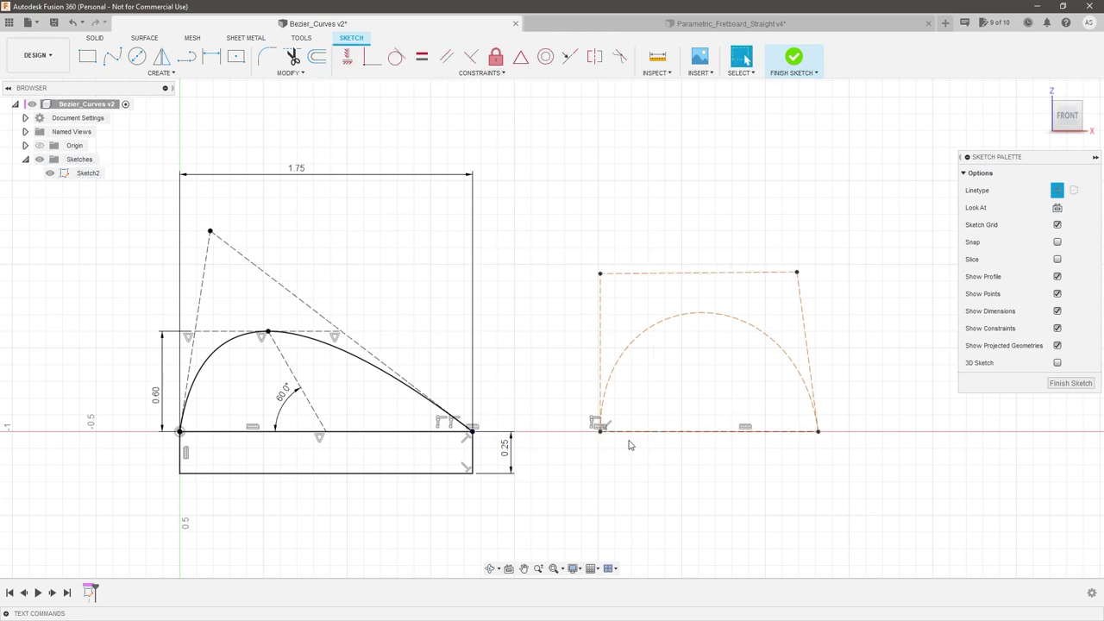
pyautogui.press('d')
pyautogui.click(473, 431)
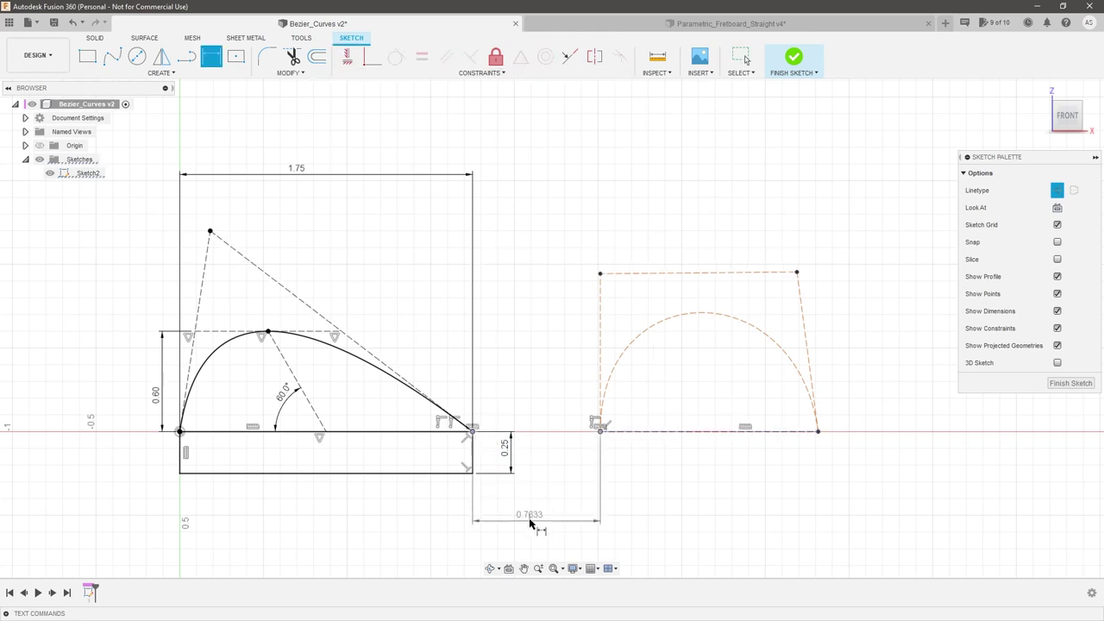
pyautogui.click(640, 527)
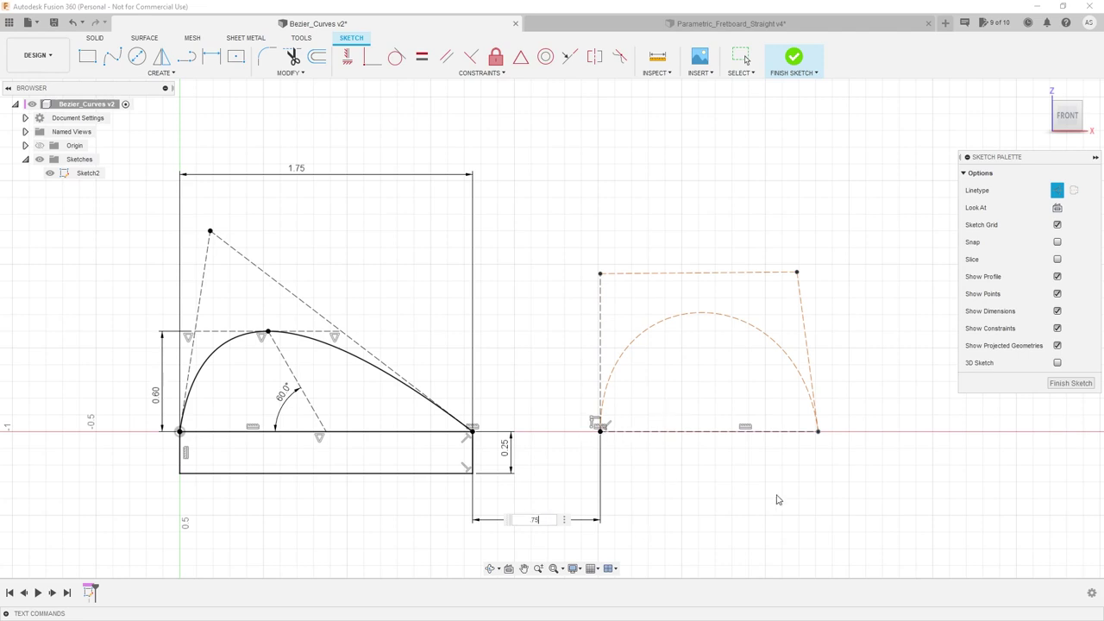
pyautogui.write('.75')
pyautogui.press('Return')
pyautogui.press('Escape')
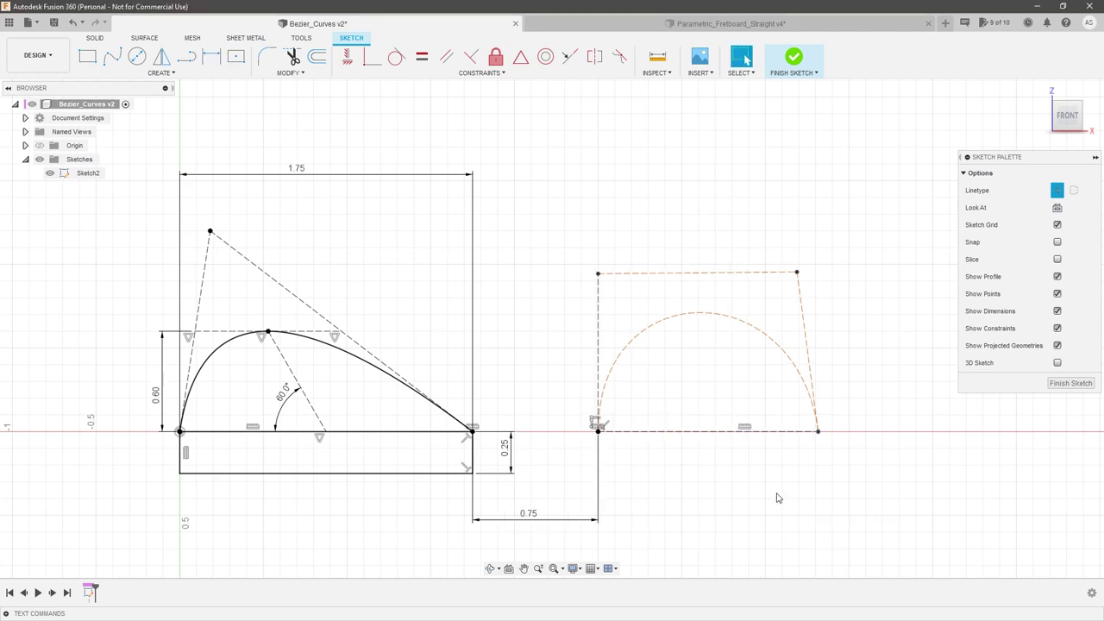
# Move the second curve's upper-right control point outward beyond its endpoint and lower its upper-left control point
pyautogui.click(799, 284)
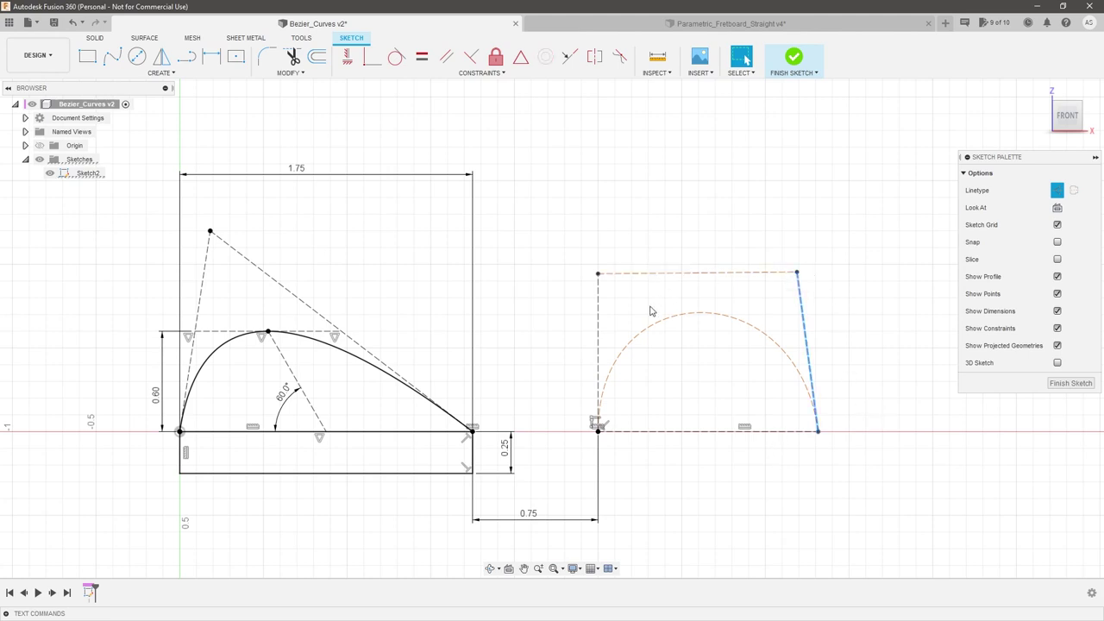
pyautogui.moveTo(796, 272); pyautogui.dragTo(835, 280)
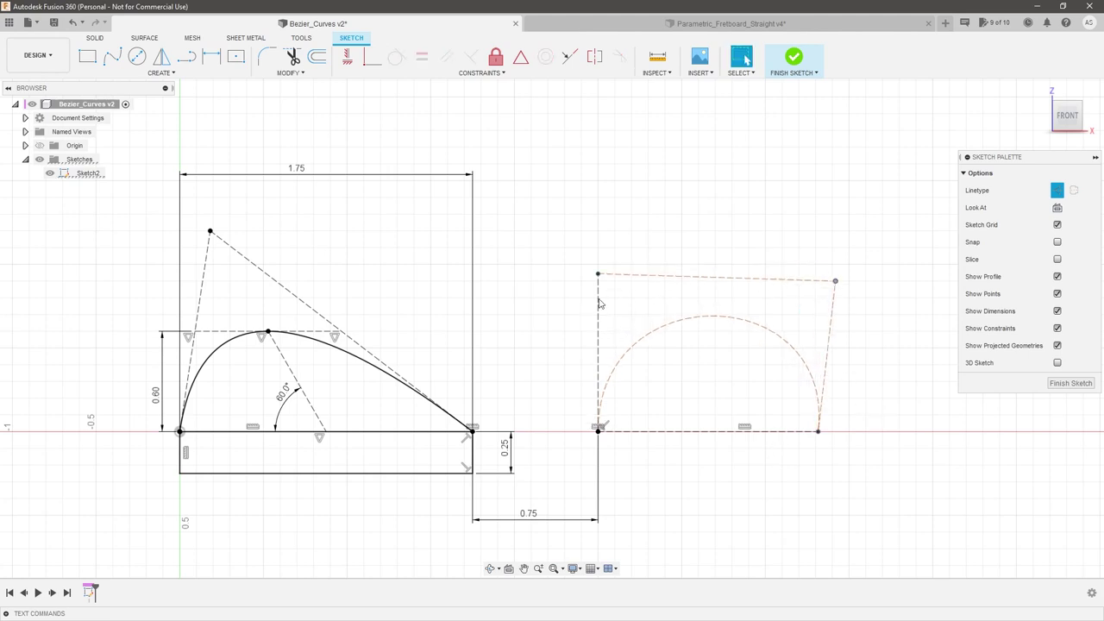
pyautogui.moveTo(599, 275); pyautogui.dragTo(598, 309)
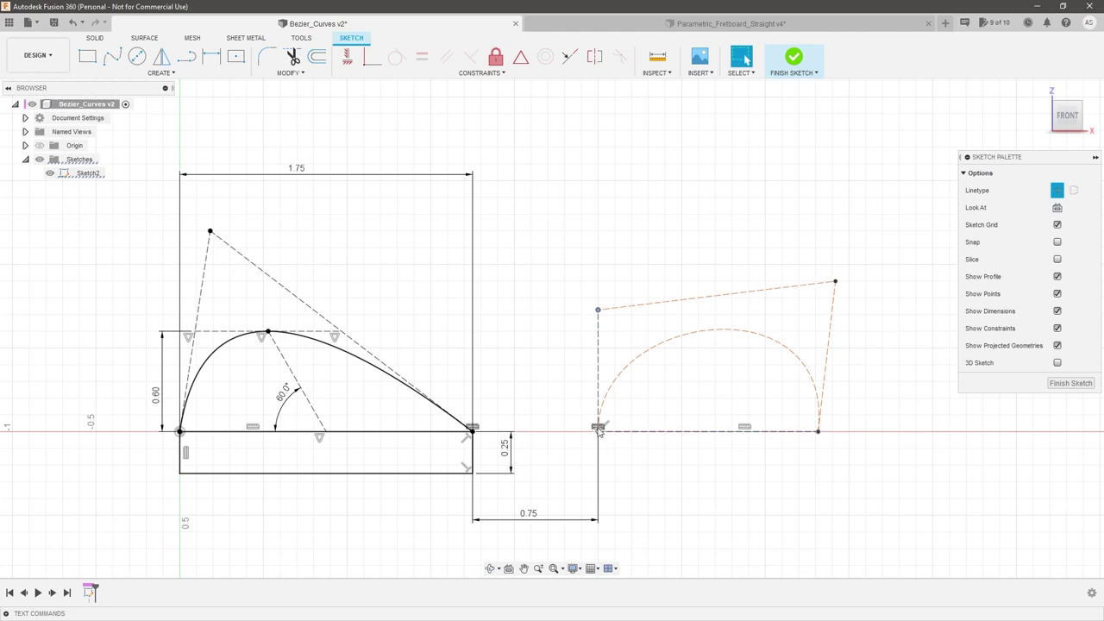
# Move the second curve's upper-left control point outward beyond its left endpoint
pyautogui.moveTo(597, 309)
pyautogui.mouseDown()
pyautogui.moveTo(528, 313)
pyautogui.moveTo(725, 286)
pyautogui.moveTo(576, 277)
pyautogui.moveTo(548, 369)
pyautogui.moveTo(659, 307)
pyautogui.moveTo(531, 322)
pyautogui.moveTo(535, 335)
pyautogui.mouseUp()
pyautogui.scroll(-2, 577, 394)
pyautogui.scroll(3, 640, 414)
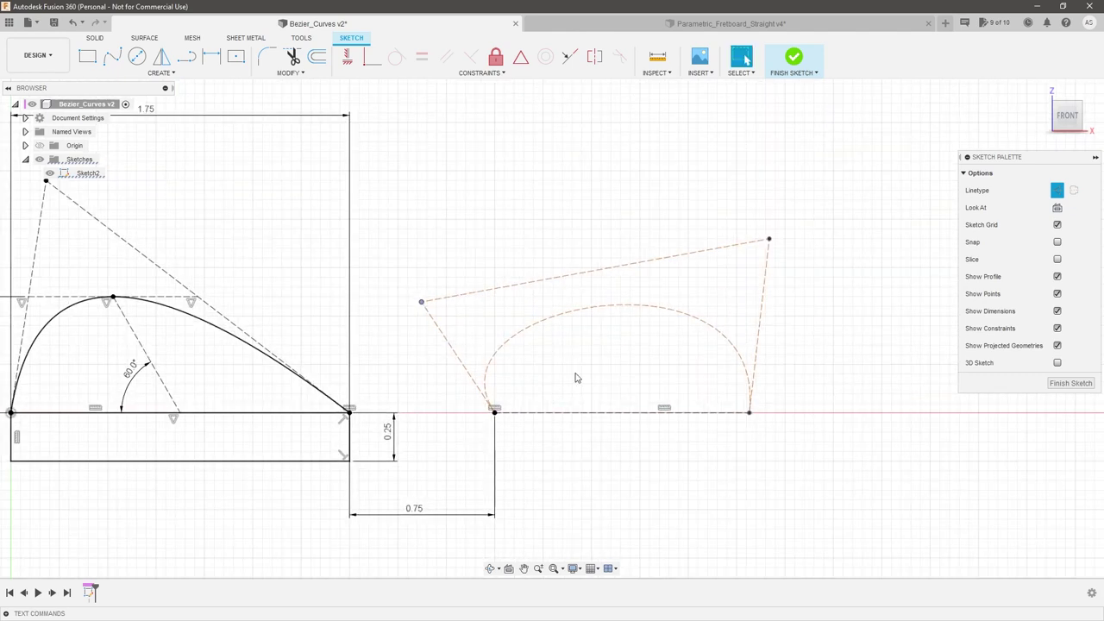
# Draw construction lines down from the second curve's left endpoint, across below the base line and up to its right endpoint
pyautogui.click(186, 56)
pyautogui.click(494, 454)
pyautogui.click(494, 226)
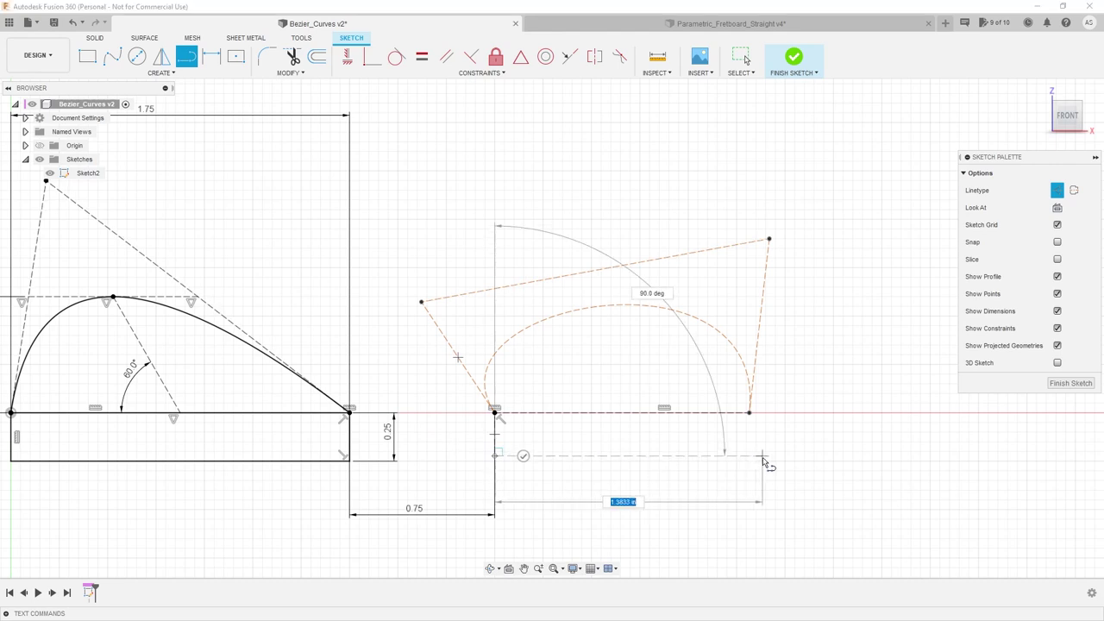
pyautogui.press('Escape')
pyautogui.press('Escape')
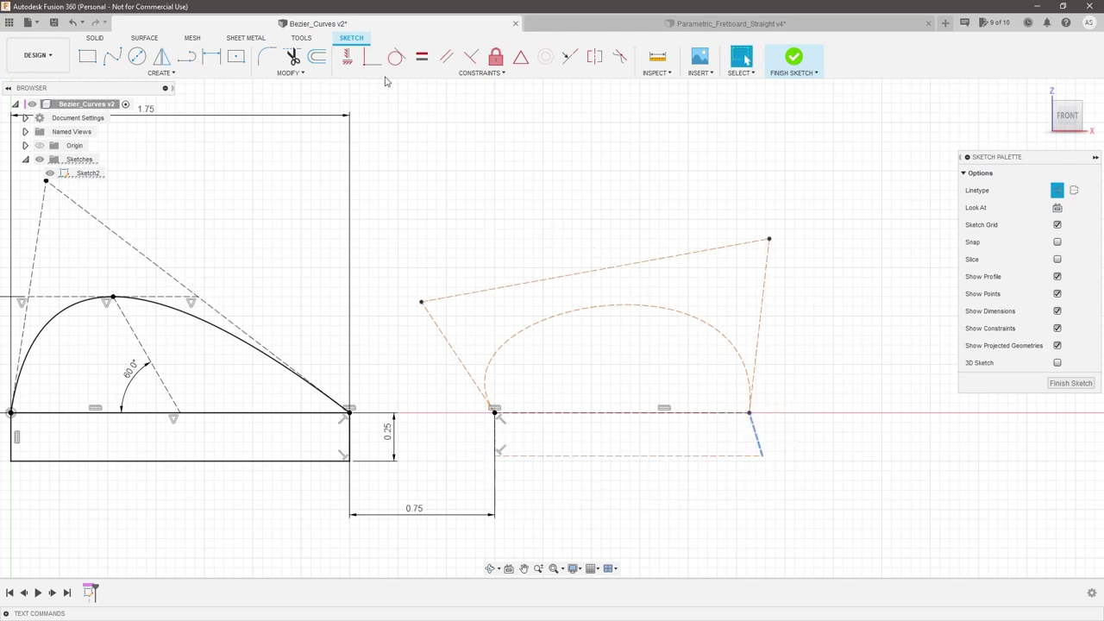
# Make the new right side line vertical and the bottom line collinear with the first profile's bottom edge
pyautogui.click(347, 56)
pyautogui.click(515, 455)
pyautogui.keyDown('shift'); pyautogui.click(337, 461); pyautogui.keyUp('shift')
pyautogui.click(569, 57)
pyautogui.press('Escape')
# Convert the second profile's side, bottom and base lines from construction to normal lines
pyautogui.doubleClick(543, 460)
pyautogui.press('x')
pyautogui.click(793, 450)
pyautogui.click(719, 413)
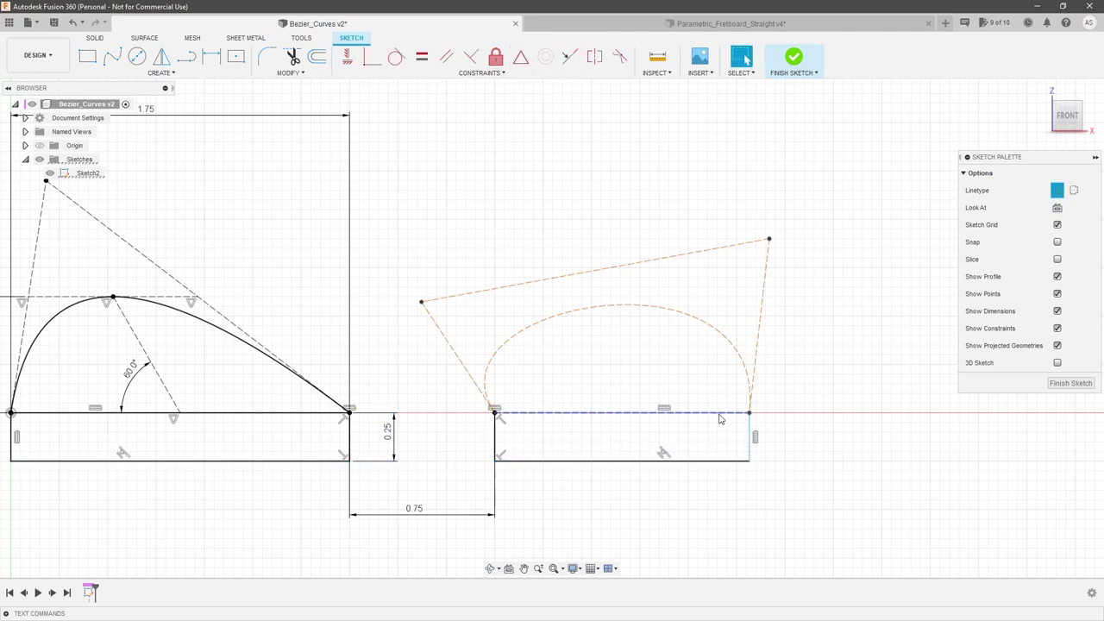
# Dimension the second profile's bottom edge to a width of 1.75 in
pyautogui.moveTo(754, 437); pyautogui.dragTo(730, 461)
pyautogui.click(655, 462)
pyautogui.press('d')
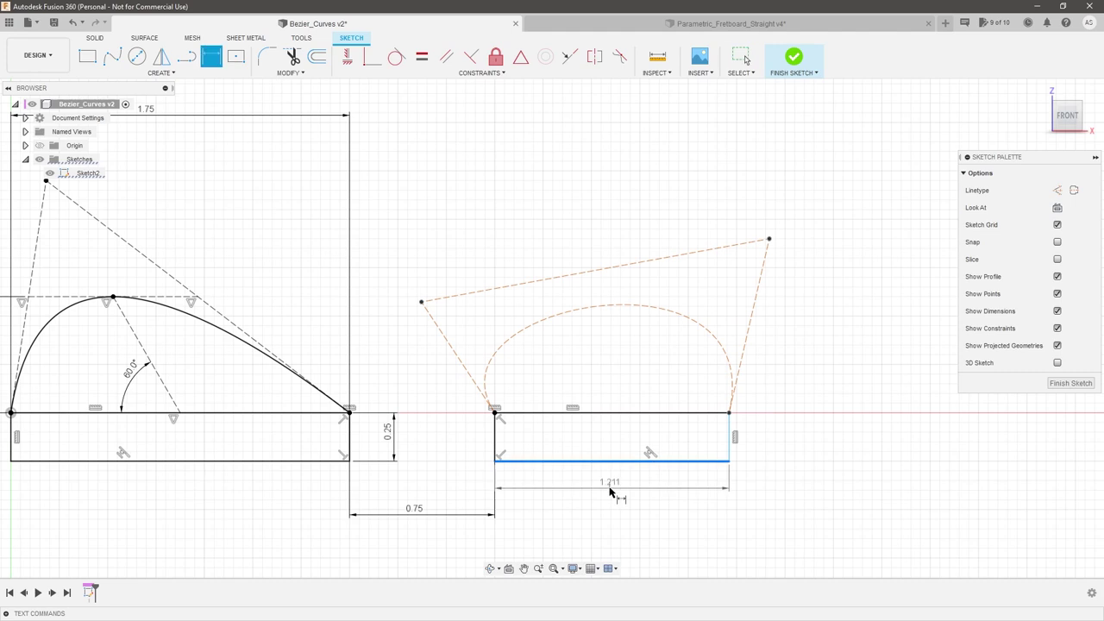
pyautogui.click(611, 491)
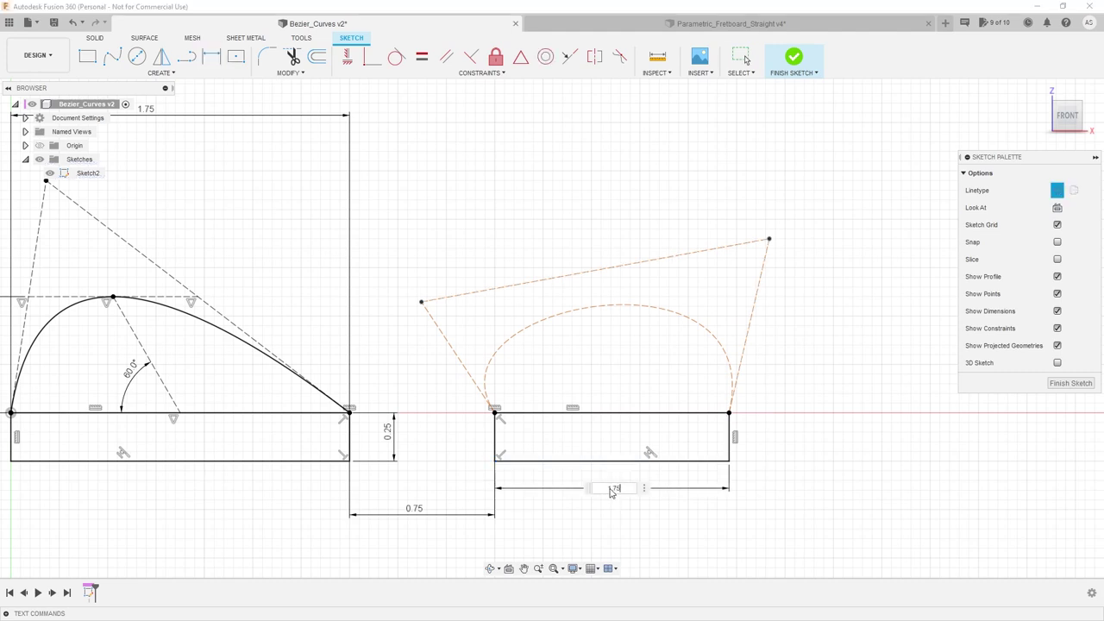
pyautogui.write('1.75 in')
pyautogui.press('Return')
pyautogui.press('Escape')
# Make the second curve's left and right control handles collinear with the rectangle's left and right sides
pyautogui.scroll(-2, 611, 492)
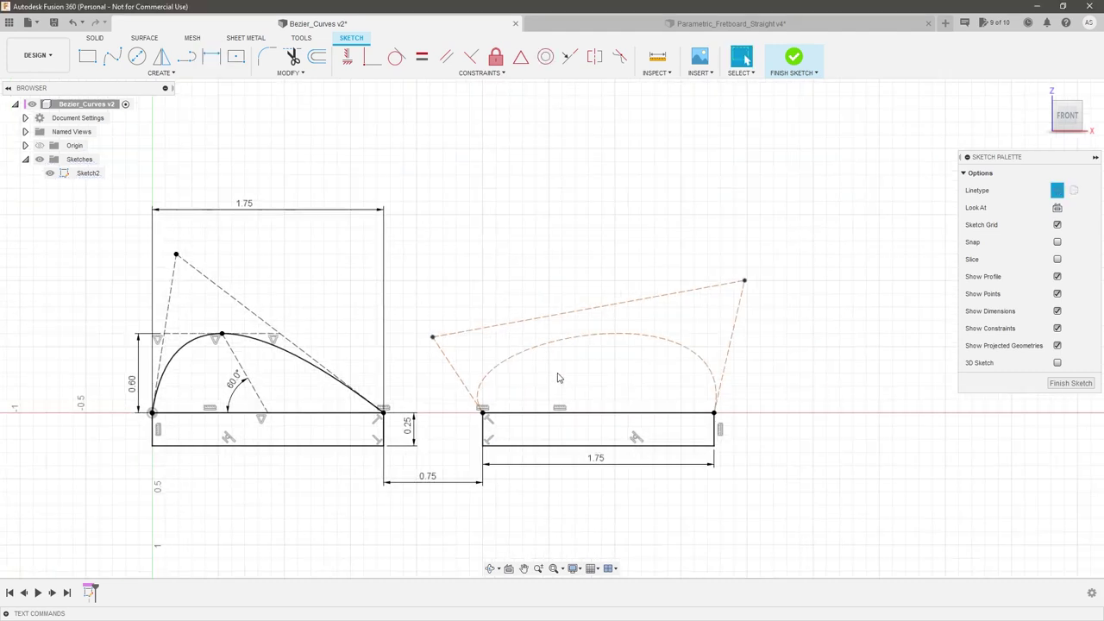
pyautogui.scroll(3, 320, 341)
pyautogui.moveTo(286, 342); pyautogui.dragTo(361, 325)
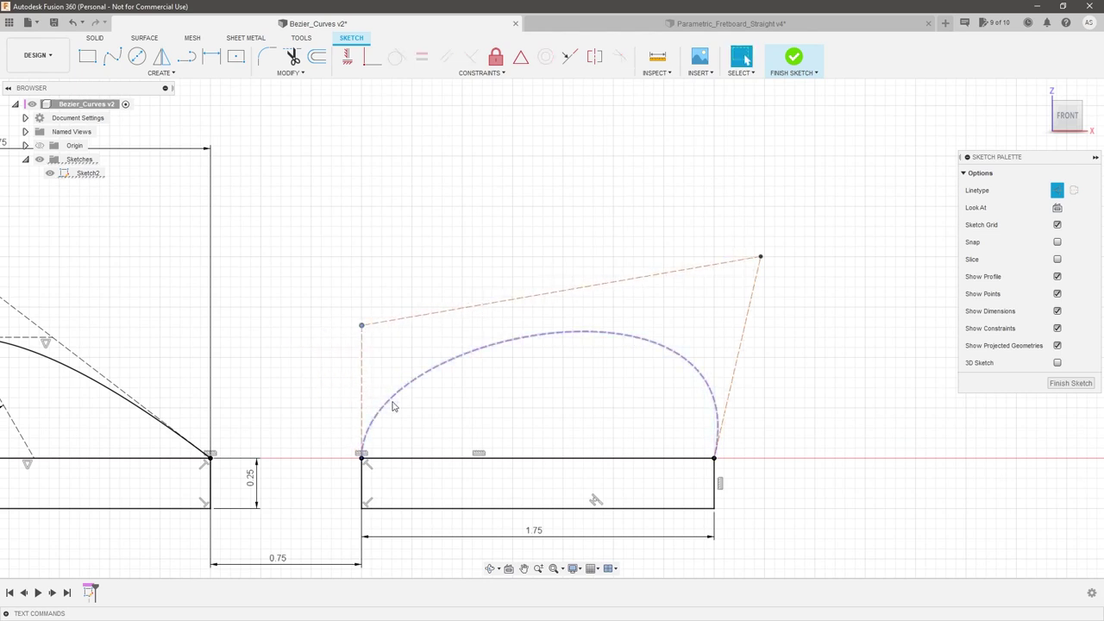
pyautogui.click(363, 489)
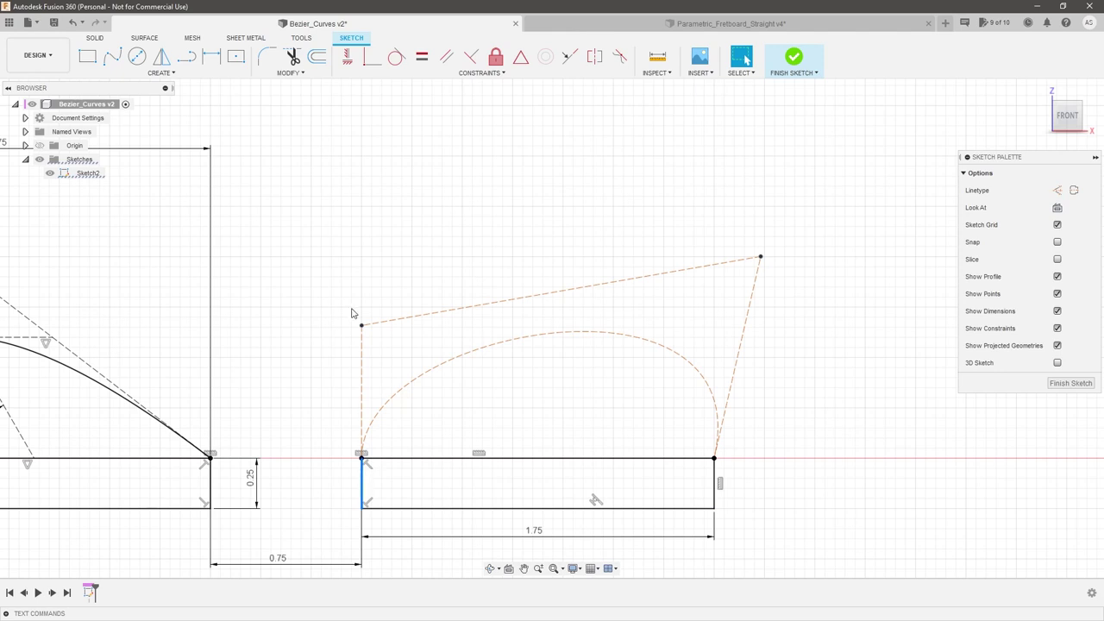
pyautogui.moveTo(361, 325); pyautogui.dragTo(395, 309)
pyautogui.click(390, 340)
pyautogui.keyDown('ctrl'); pyautogui.click(363, 489); pyautogui.keyUp('ctrl')
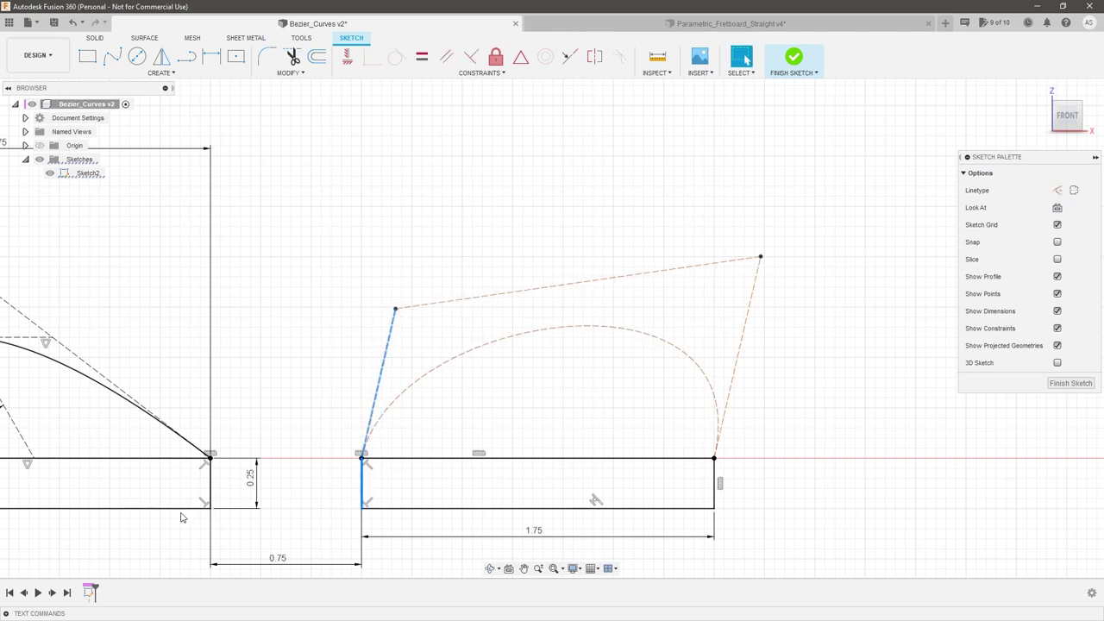
pyautogui.click(566, 57)
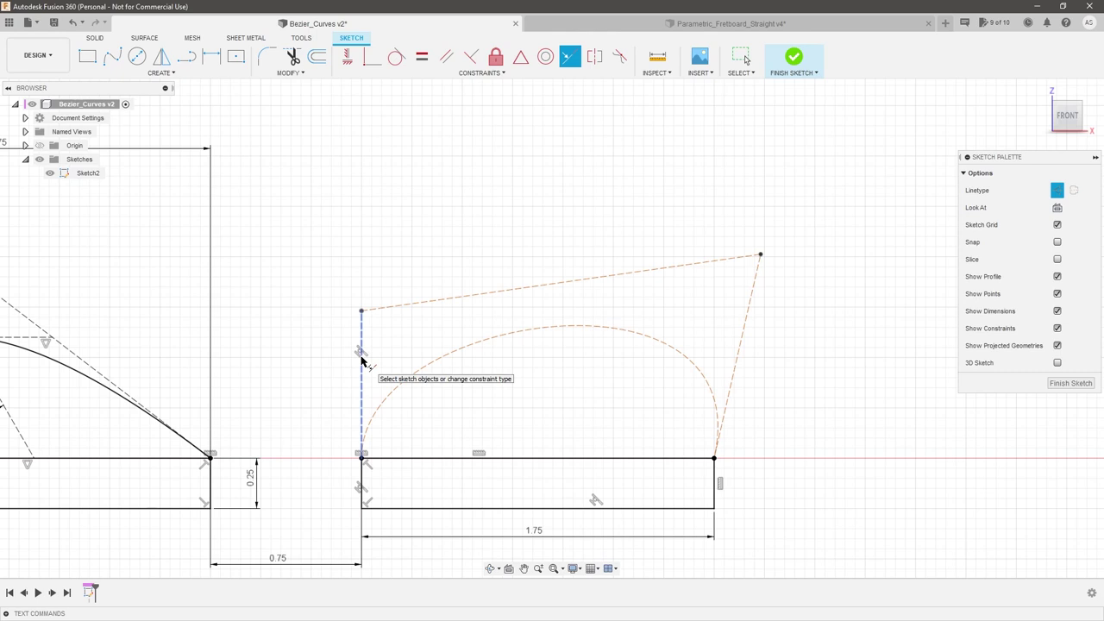
pyautogui.click(722, 427)
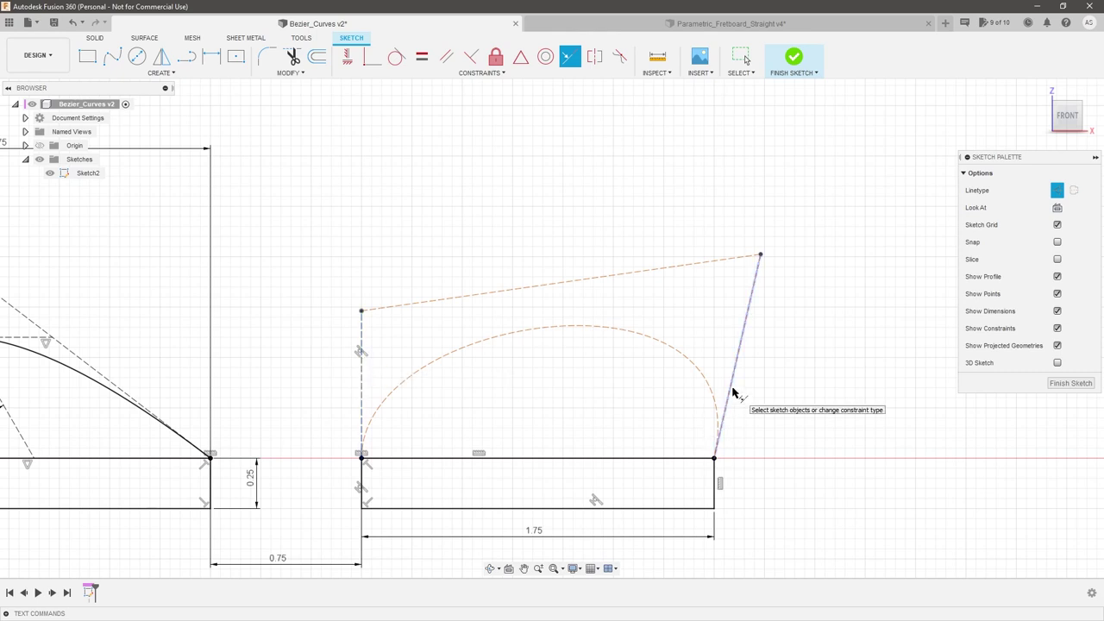
pyautogui.click(716, 480)
pyautogui.press('Escape')
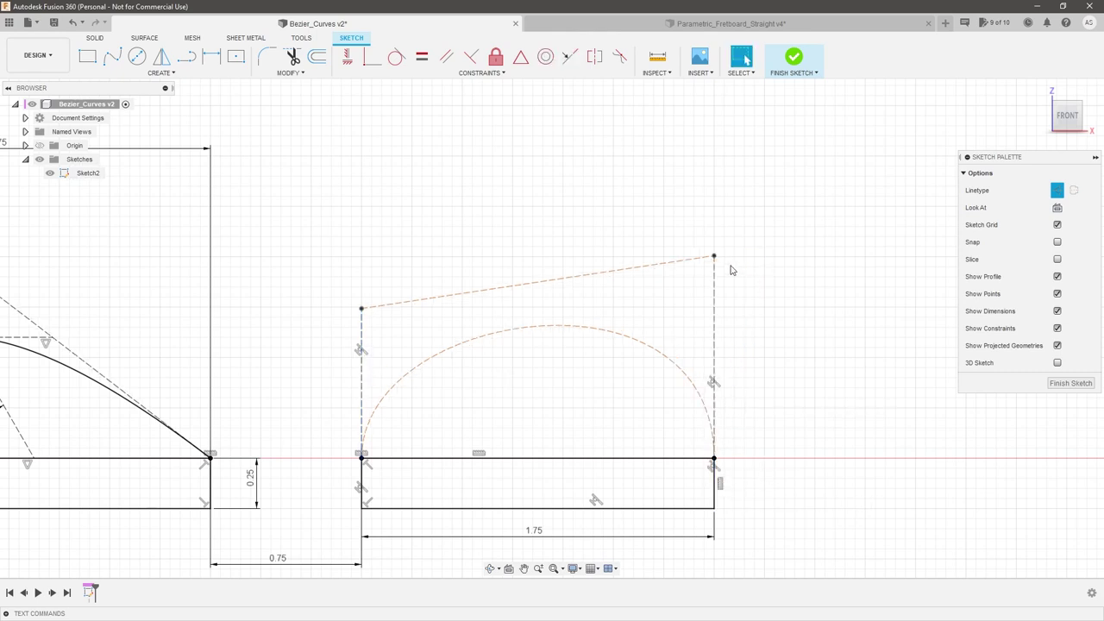
# Slide the second curve's two upper control points up and down their vertical handles, ending with both at roughly equal heights
pyautogui.moveTo(716, 259); pyautogui.dragTo(714, 212)
pyautogui.moveTo(362, 311); pyautogui.dragTo(361, 355)
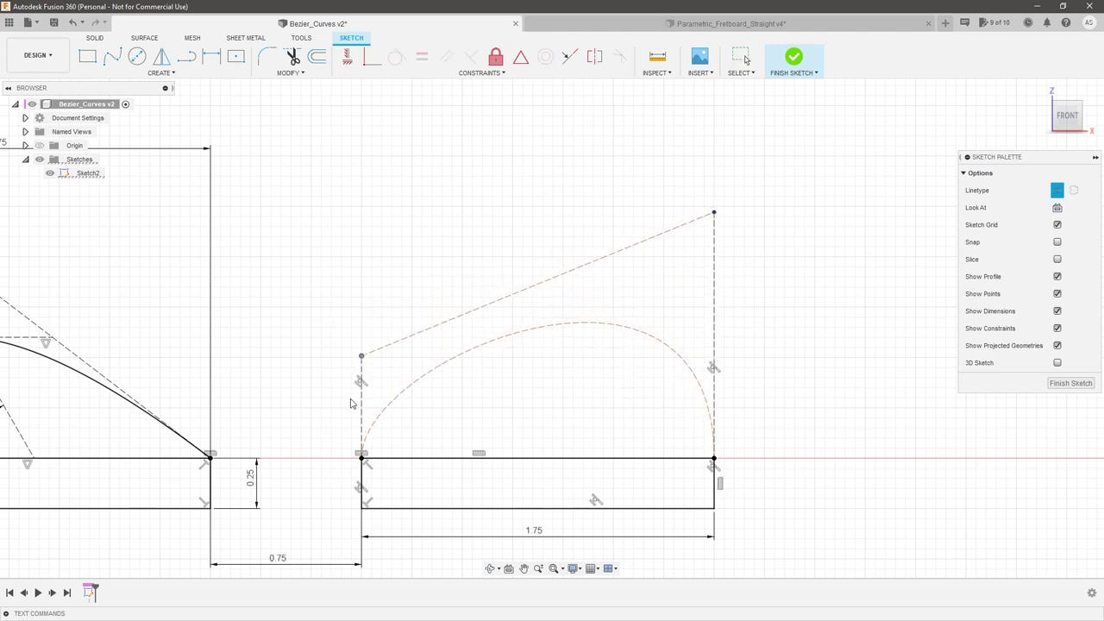
pyautogui.moveTo(350, 399); pyautogui.dragTo(361, 349)
pyautogui.moveTo(713, 212); pyautogui.dragTo(713, 350)
# Apply an Equal constraint to the second curve's two vertical handles and raise its upper control points together
pyautogui.click(361, 398)
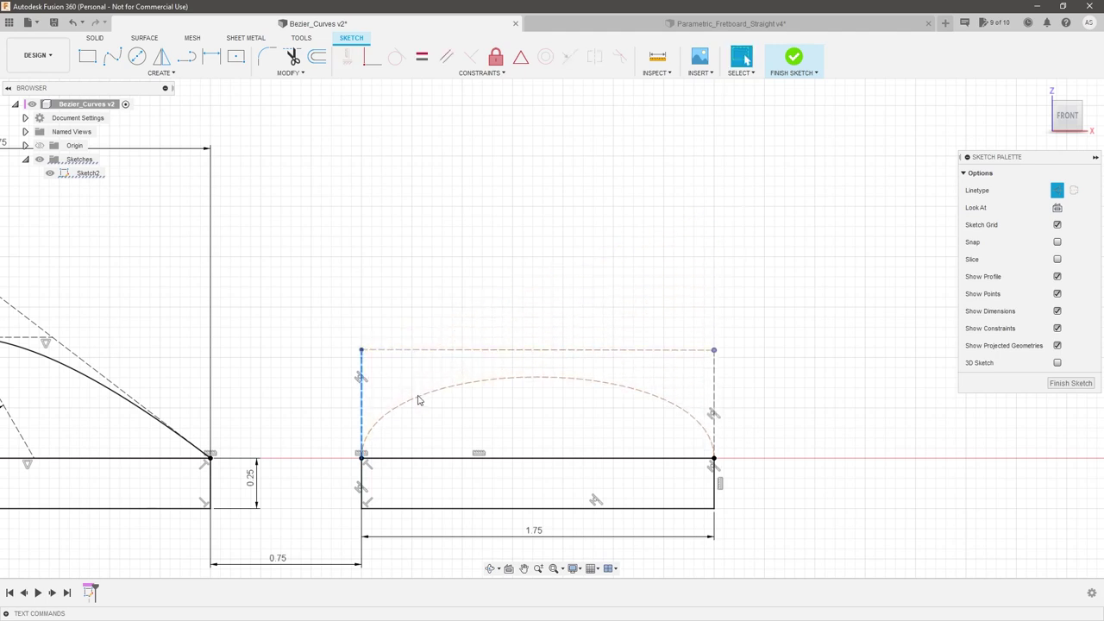
pyautogui.click(422, 56)
pyautogui.click(714, 362)
pyautogui.moveTo(714, 350); pyautogui.dragTo(714, 263)
# Draw construction lines from the left handle's midpoint to the midpoint of the upper control line and on to the right handle's midpoint
pyautogui.scroll(-3, 880, 334)
pyautogui.scroll(-1, 738, 365)
pyautogui.scroll(2, 749, 363)
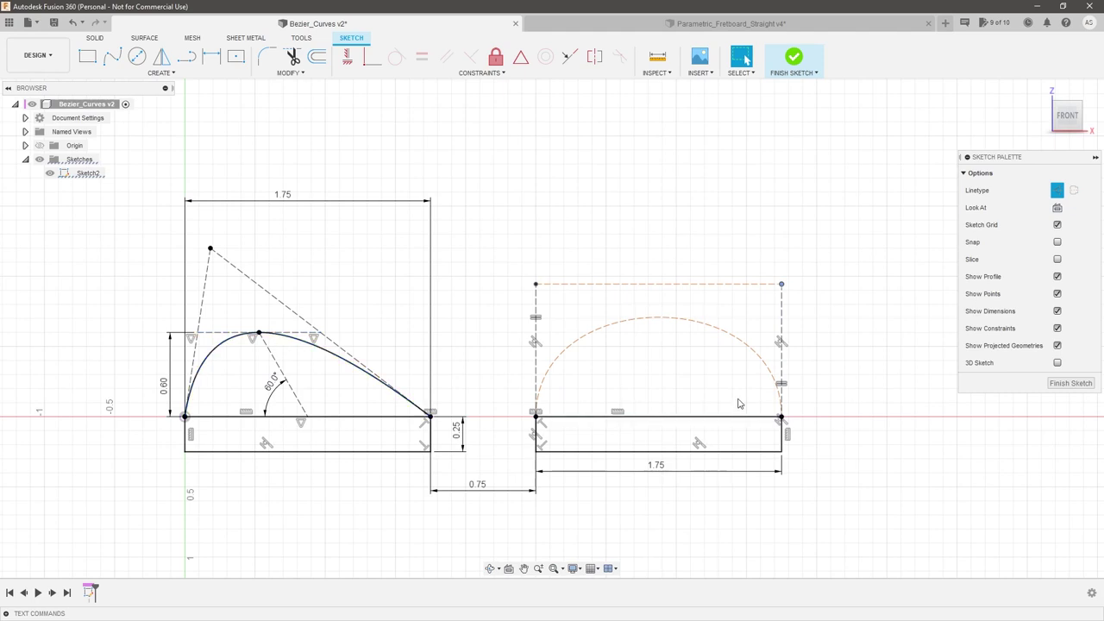
pyautogui.scroll(1, 723, 363)
pyautogui.scroll(2, 665, 347)
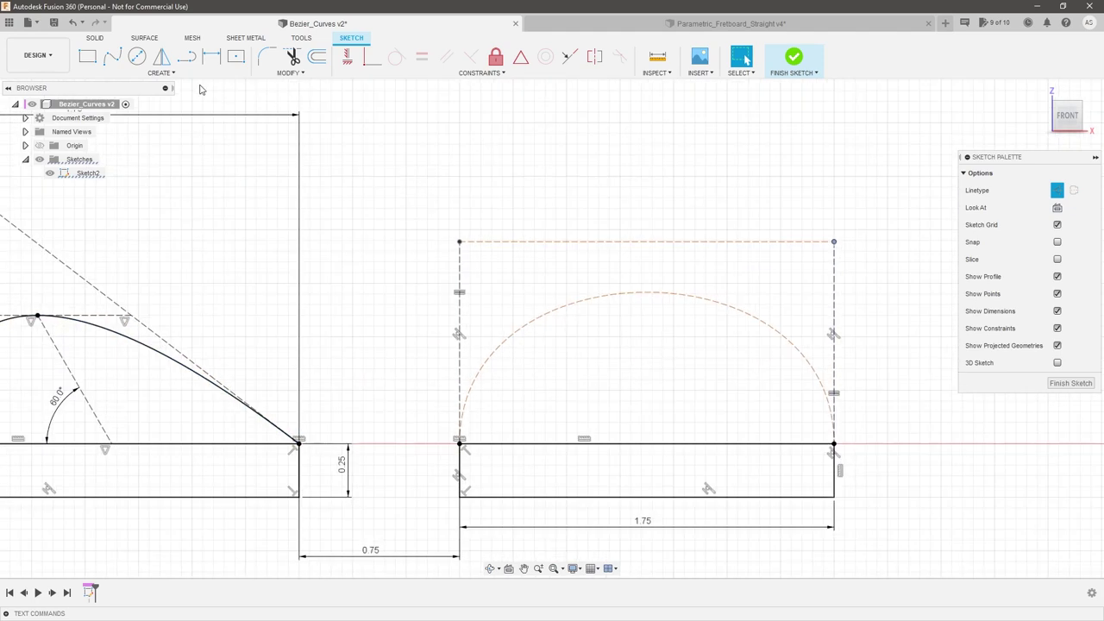
pyautogui.click(187, 56)
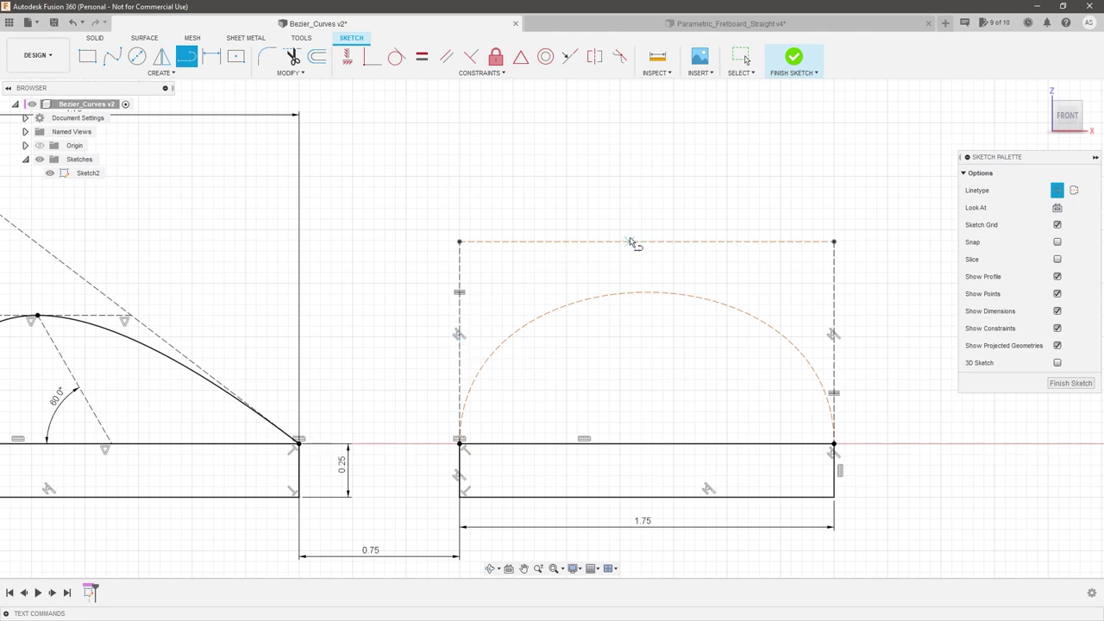
pyautogui.scroll(-2, 690, 332)
pyautogui.scroll(1, 336, 337)
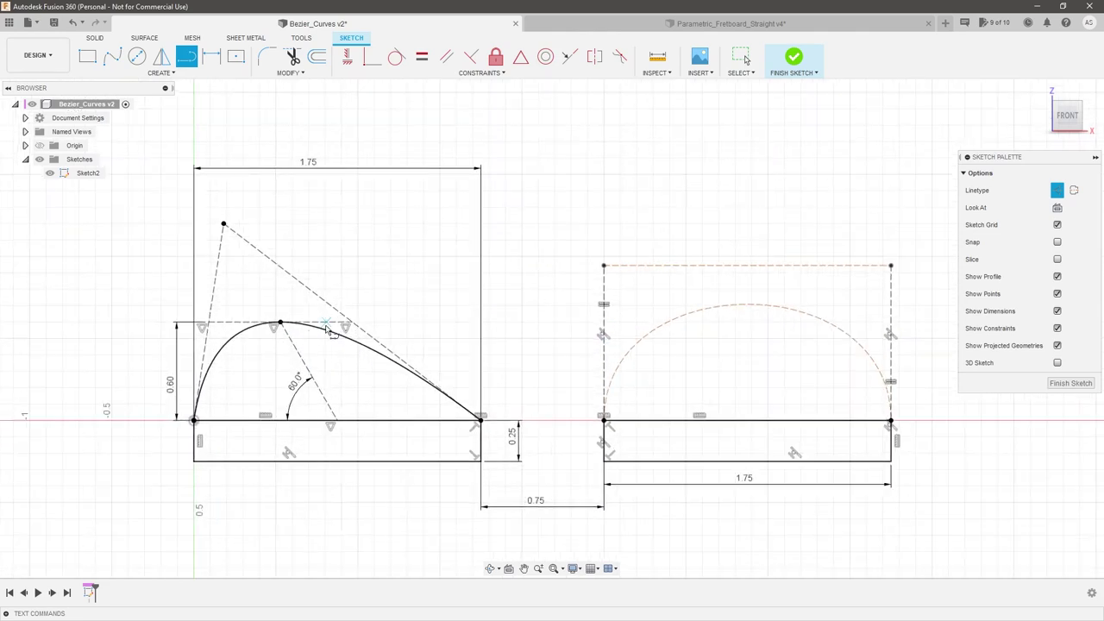
pyautogui.scroll(-1, 478, 364)
pyautogui.scroll(2, 775, 331)
pyautogui.click(358, 360)
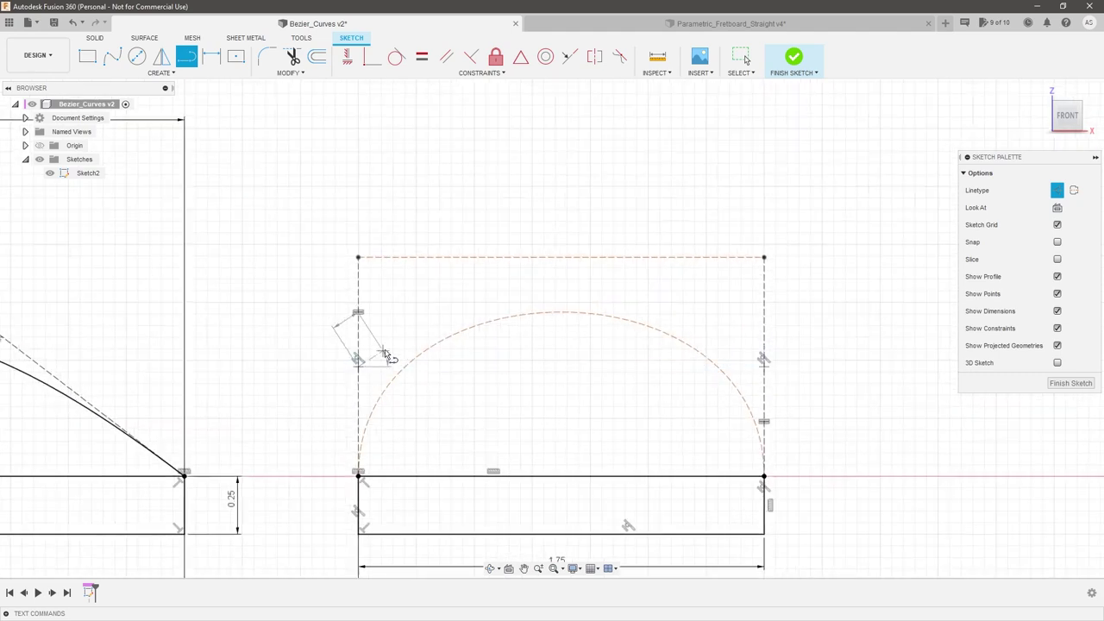
pyautogui.click(561, 258)
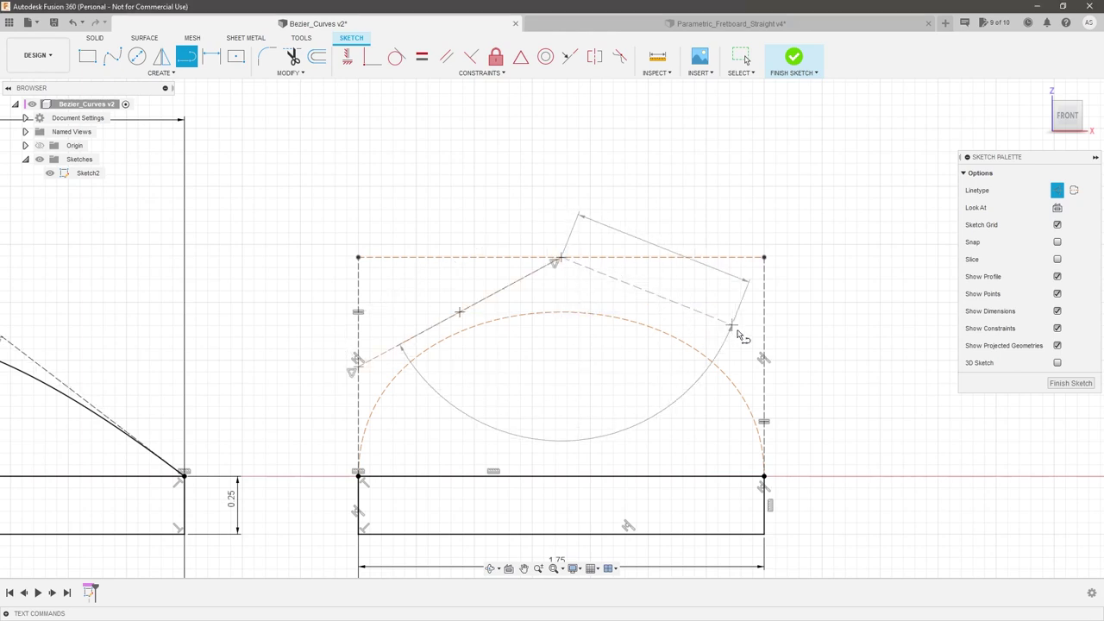
pyautogui.click(763, 360)
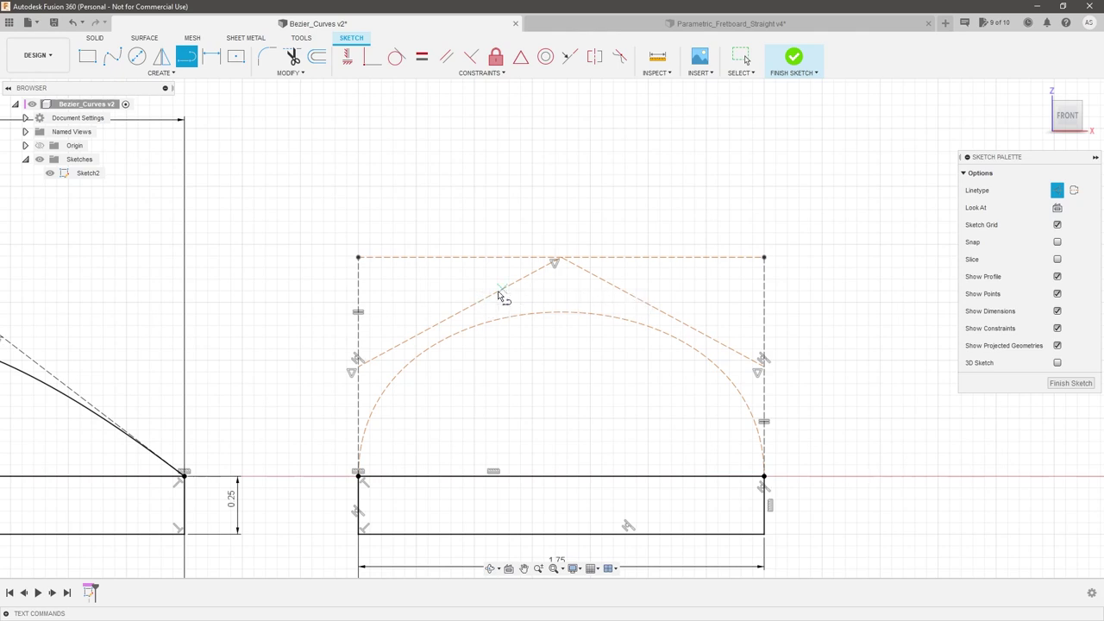
# Join the midpoints of the two sloping lines with a construction line and convert the four-point spline to a normal line
pyautogui.click(457, 313)
pyautogui.click(659, 313)
pyautogui.press('Escape')
pyautogui.scroll(5, 570, 315)
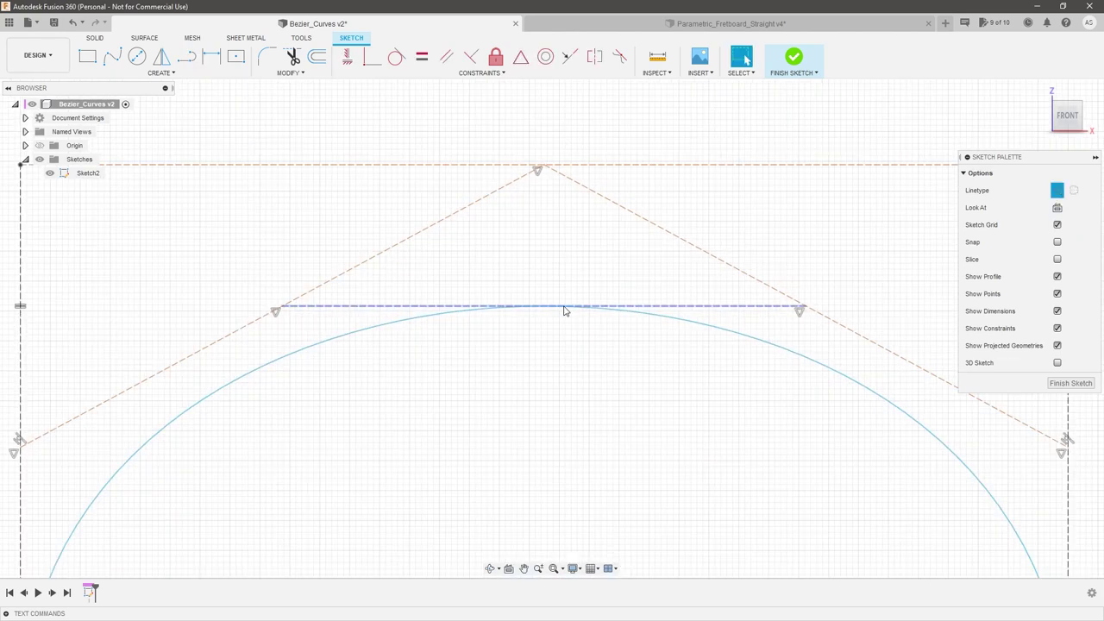
pyautogui.click(712, 329)
pyautogui.scroll(-4, 638, 302)
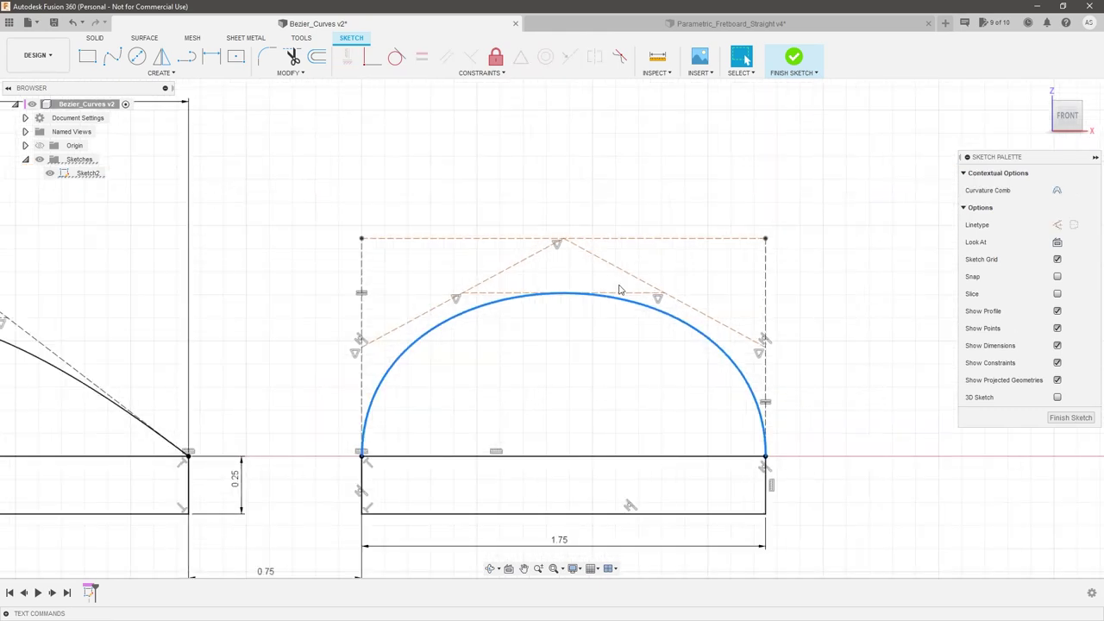
pyautogui.click(892, 303)
# Dimension the height from the second profile's base line to the construction line at the curve's peak as 0.75 in
pyautogui.press('d')
pyautogui.click(508, 295)
pyautogui.click(459, 456)
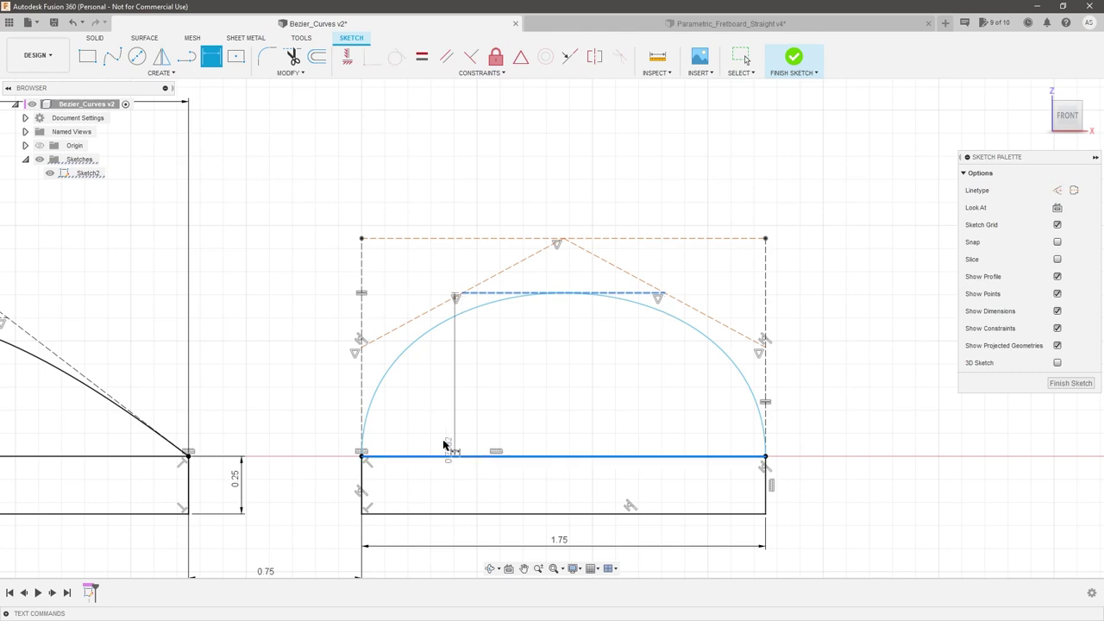
pyautogui.click(322, 373)
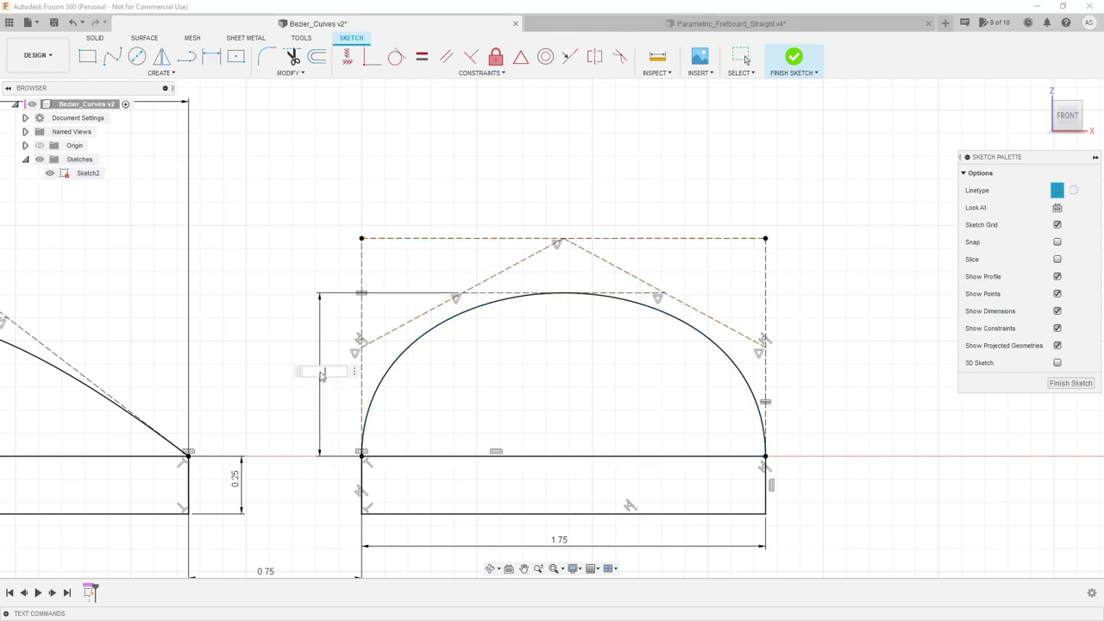
pyautogui.write('.75')
pyautogui.press('Return')
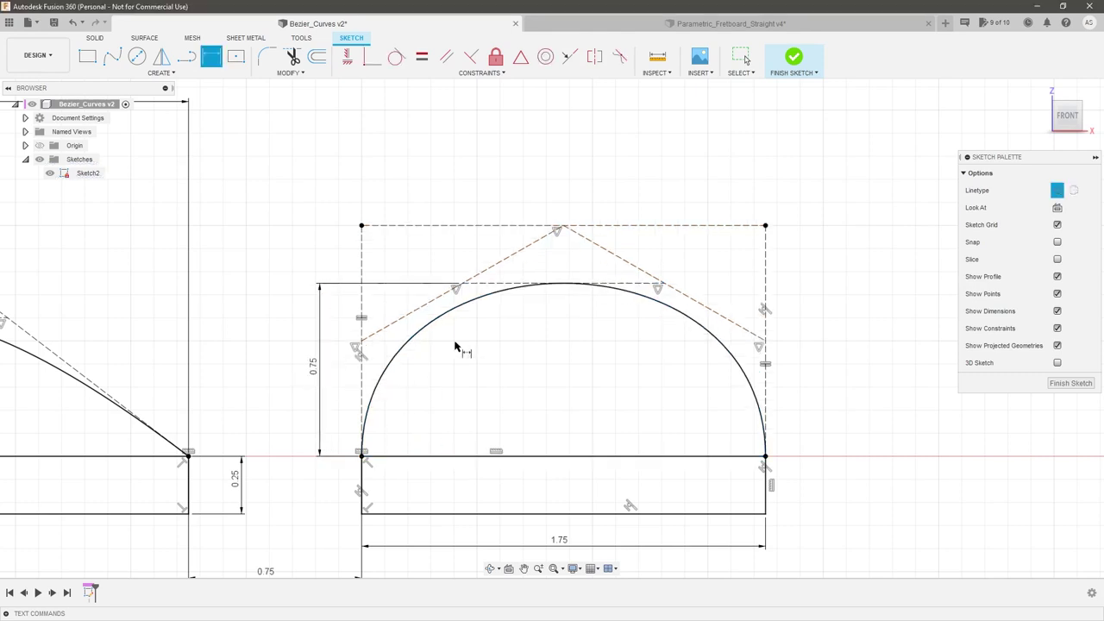
# Set the second profile's height dimension to 0.60 in
pyautogui.scroll(-4, 539, 307)
pyautogui.scroll(2, 255, 326)
pyautogui.doubleClick(509, 342)
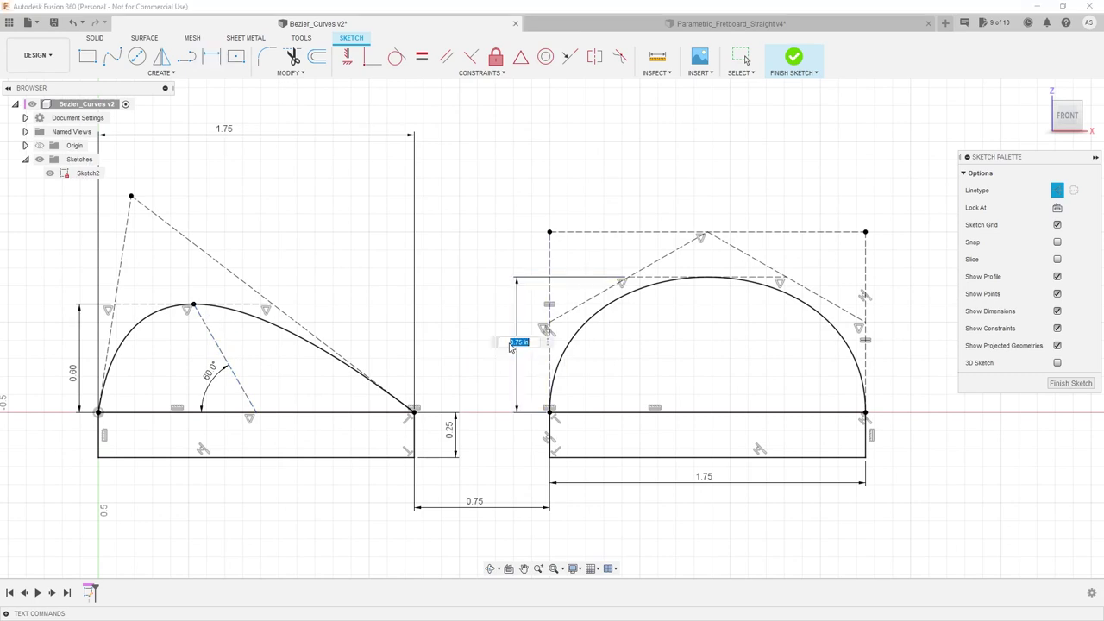
pyautogui.press('Return')
pyautogui.scroll(-3, 607, 308)
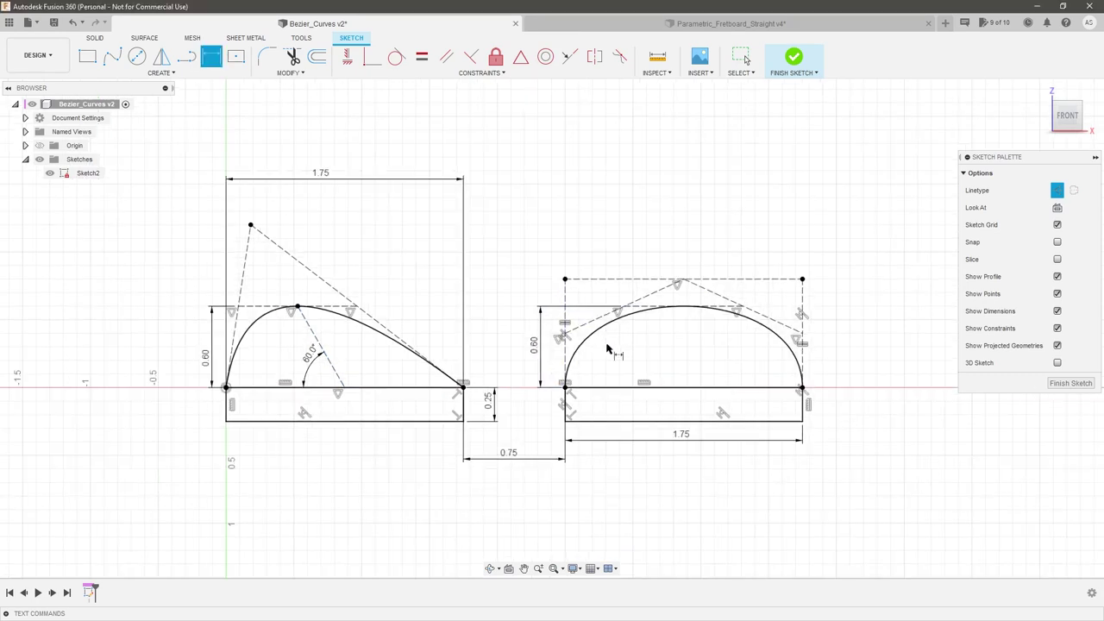
pyautogui.scroll(3, 610, 336)
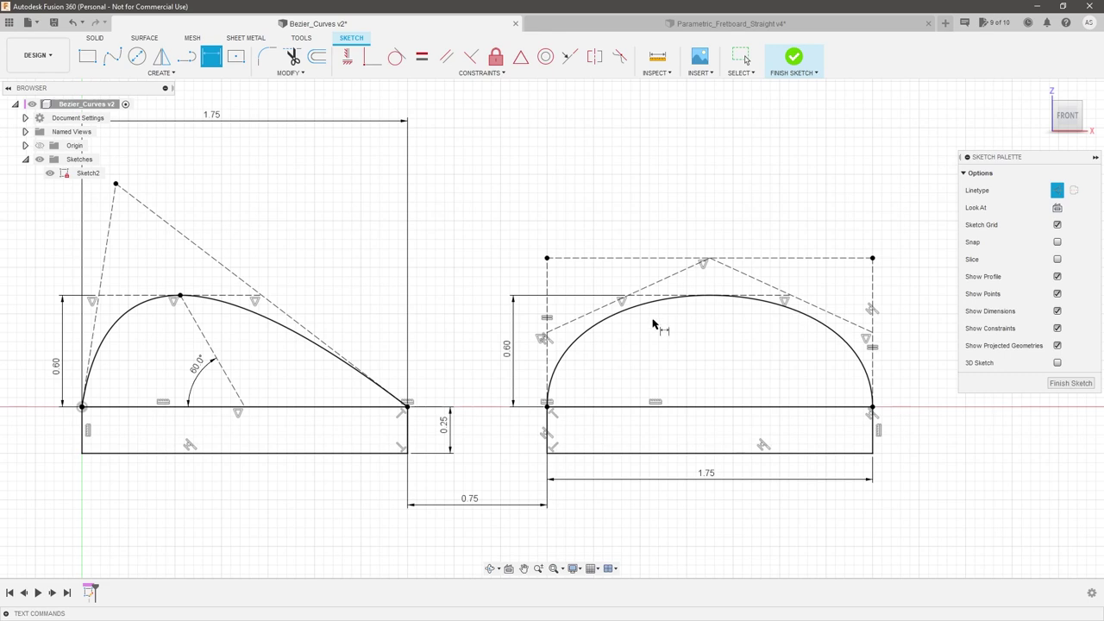
pyautogui.scroll(2, 675, 311)
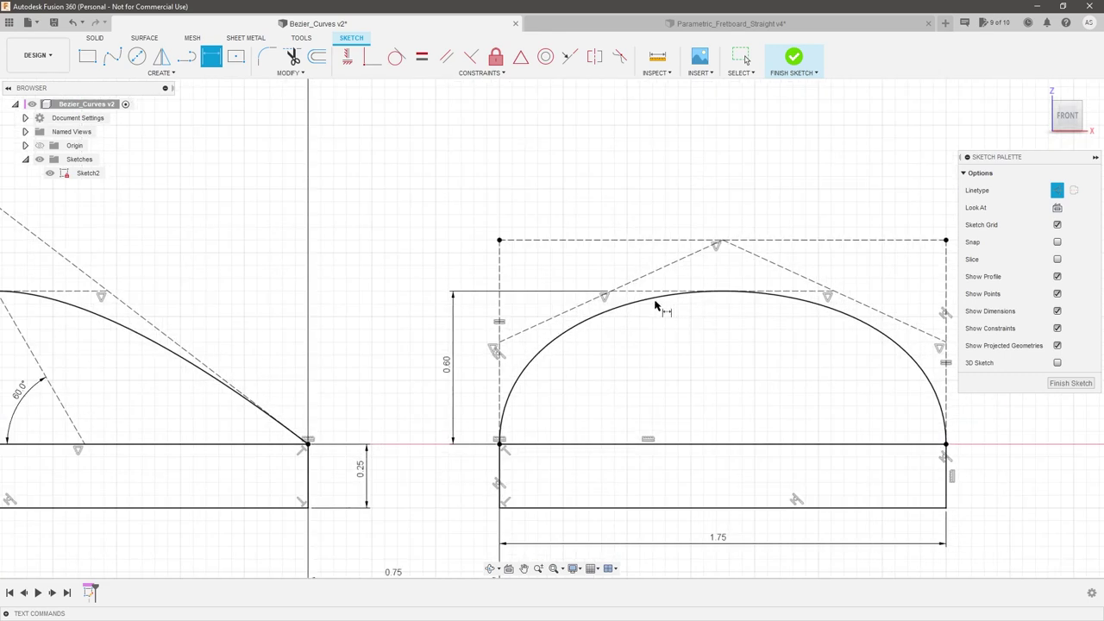
pyautogui.scroll(2, 509, 414)
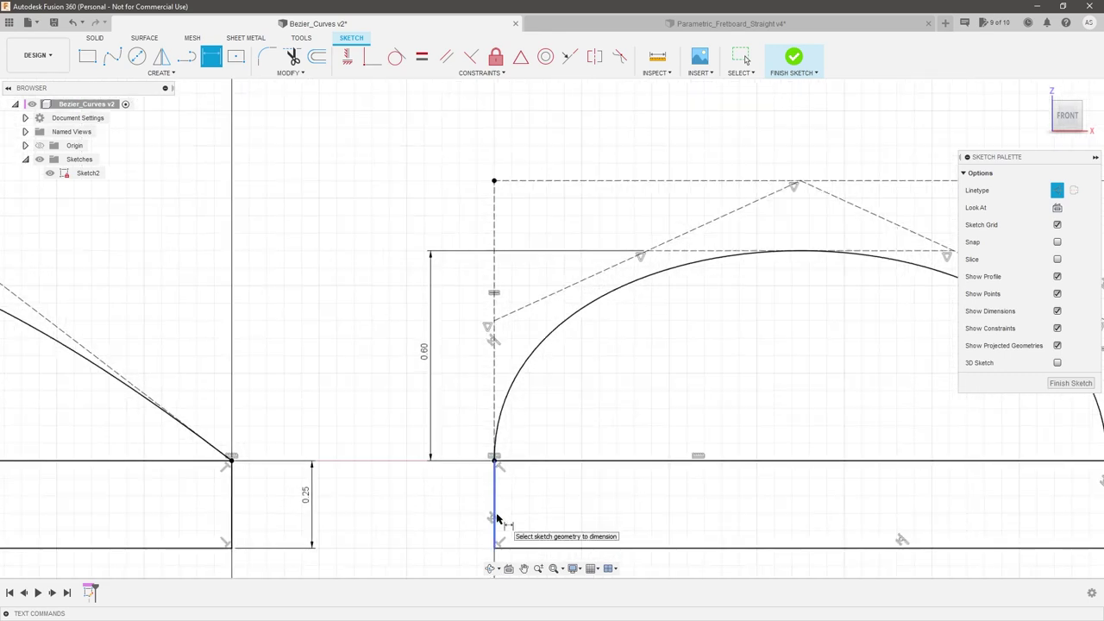
pyautogui.scroll(-4, 441, 491)
pyautogui.scroll(1, 670, 470)
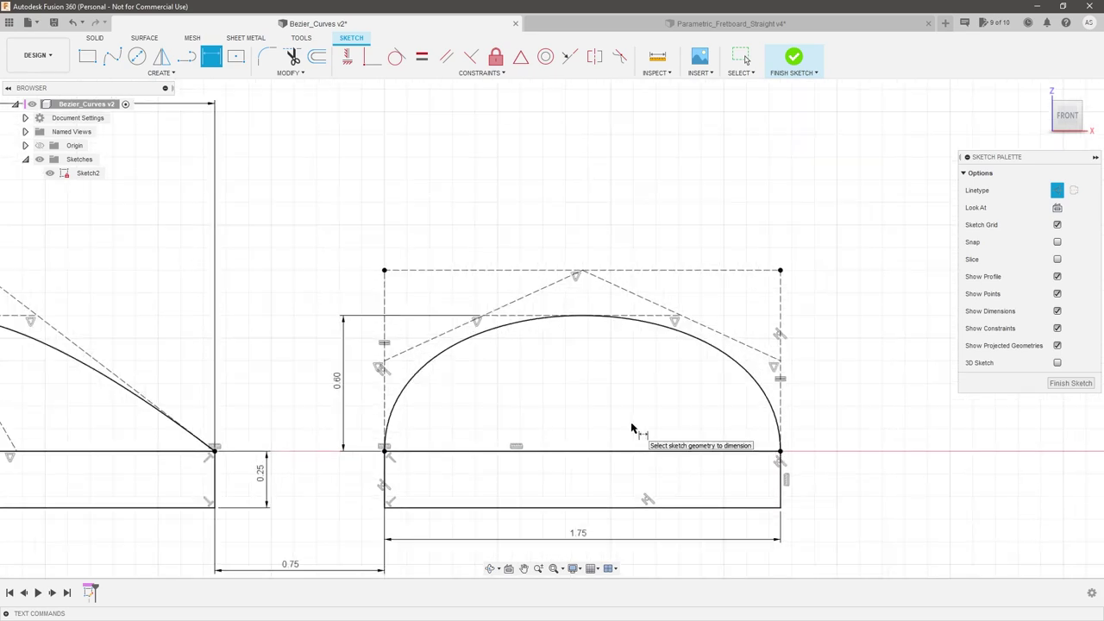
# Remove the Equal constraint between the second profile's two vertical handles and delete its 0.60 height dimension
pyautogui.press('Escape')
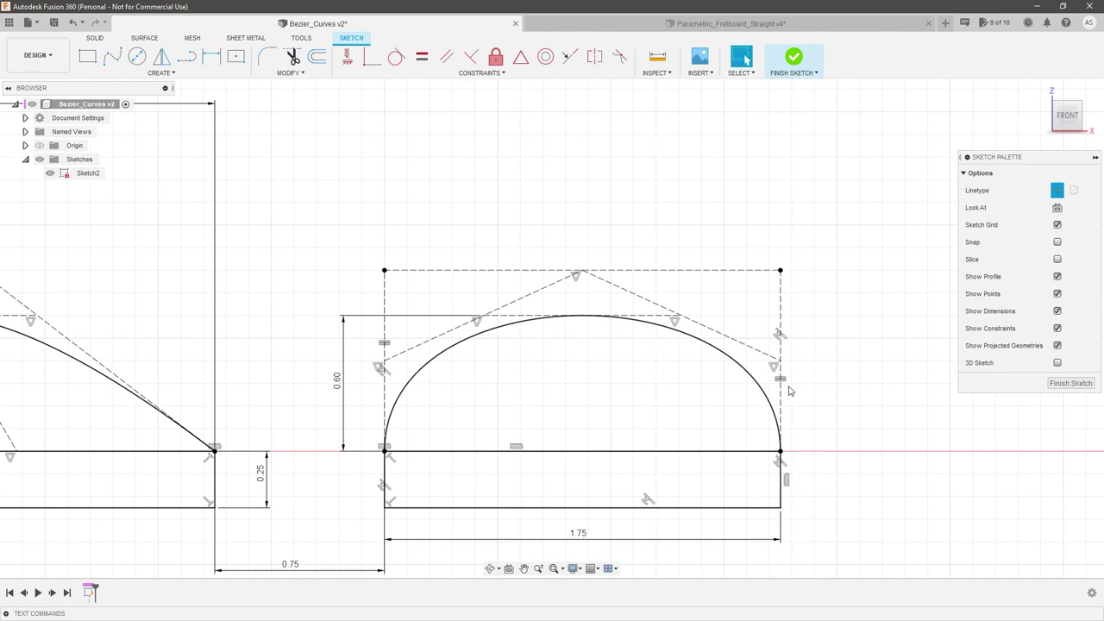
pyautogui.click(780, 270)
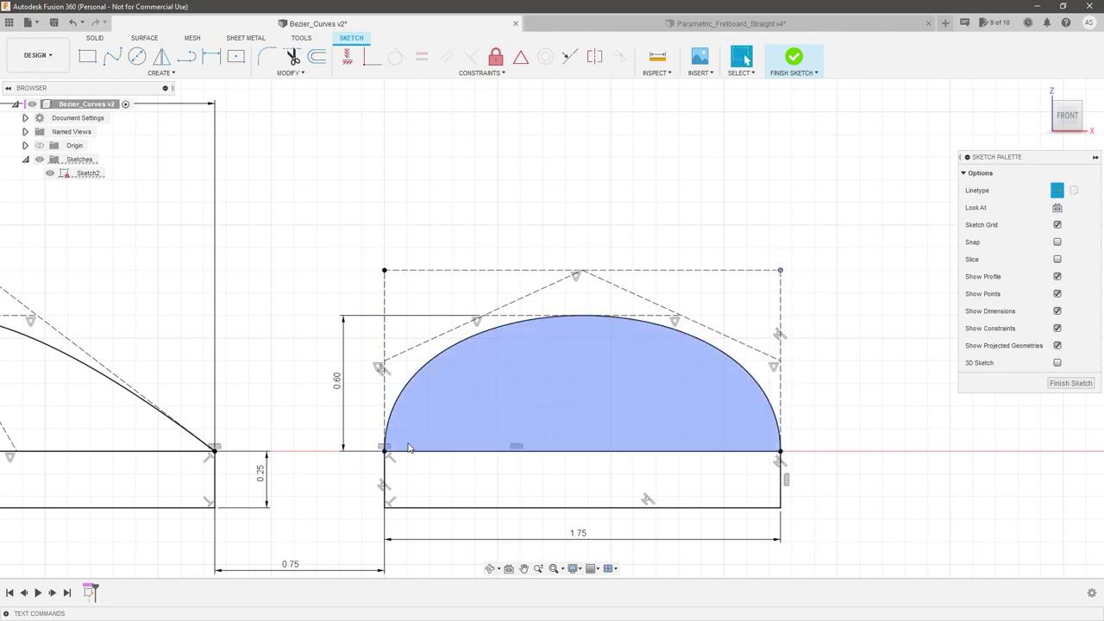
pyautogui.click(343, 388)
pyautogui.press('Delete')
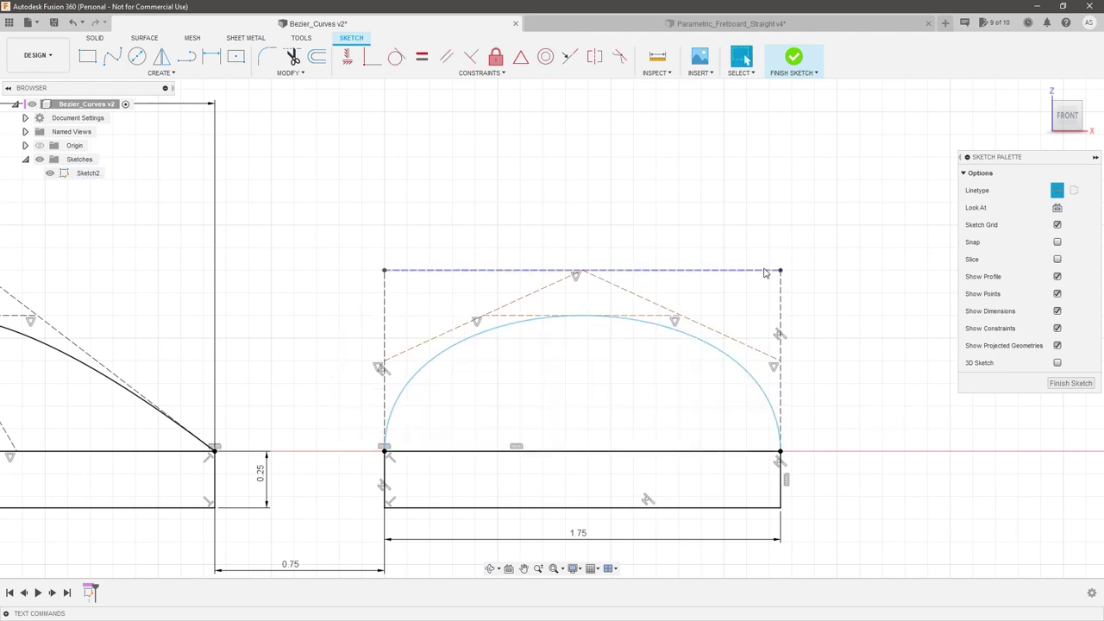
# Move the second profile's right handle point up and its left handle point down to skew the curve toward the right
pyautogui.moveTo(779, 270); pyautogui.dragTo(779, 181)
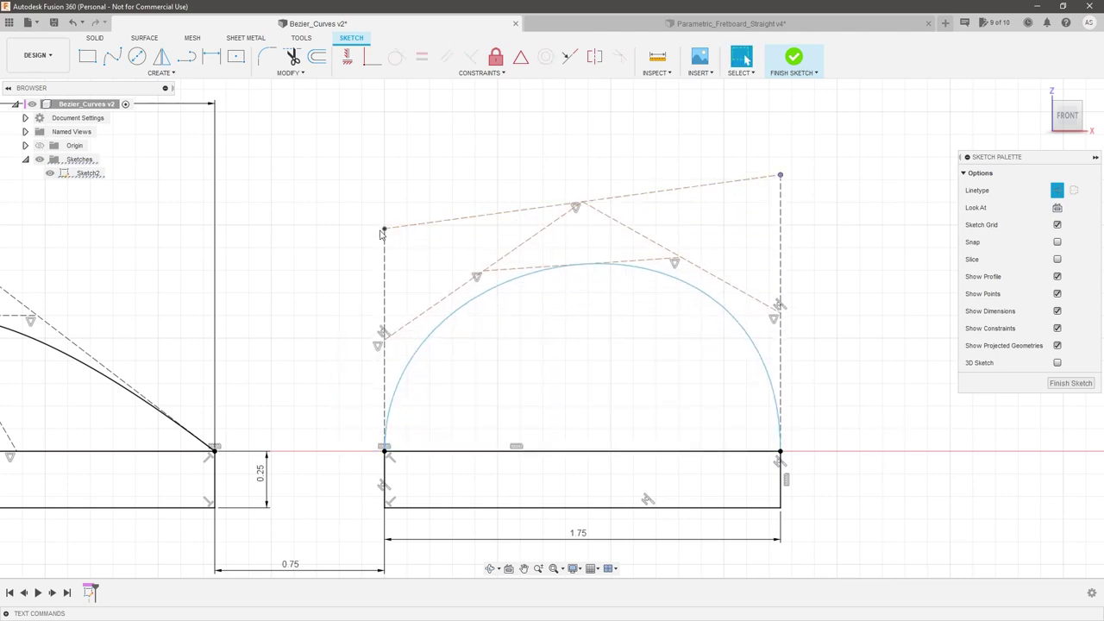
pyautogui.moveTo(383, 270); pyautogui.dragTo(377, 374)
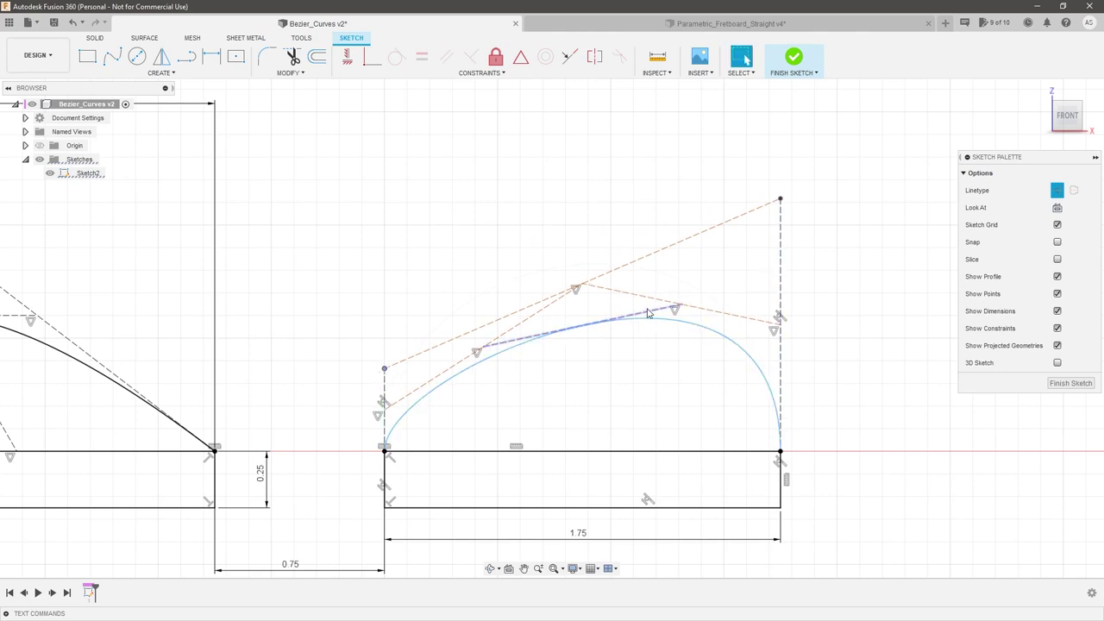
pyautogui.scroll(2, 645, 315)
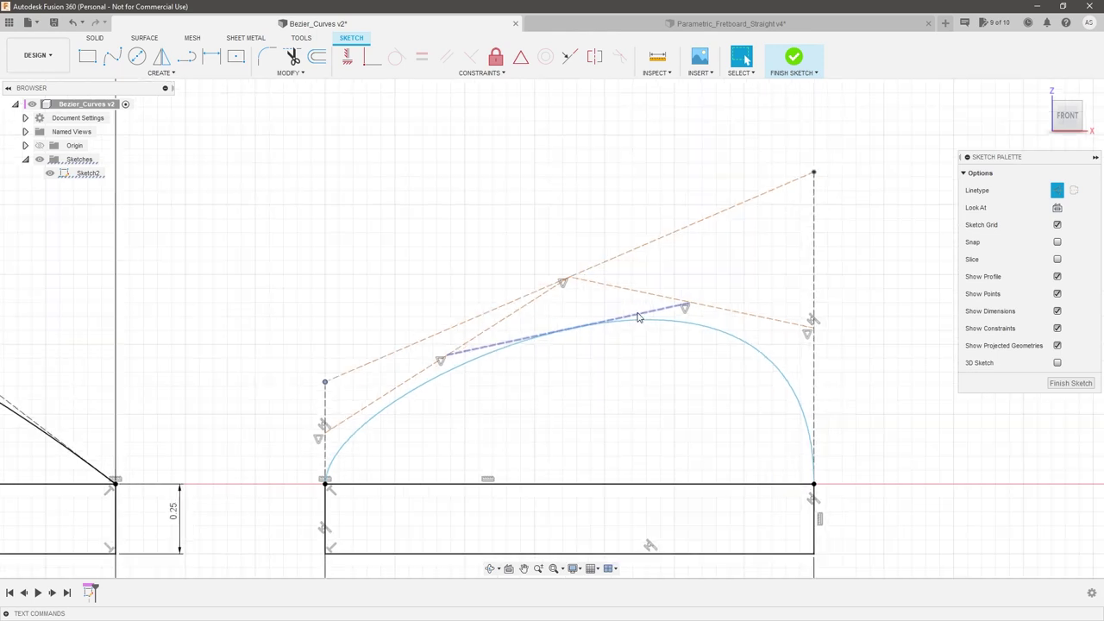
pyautogui.click(681, 322)
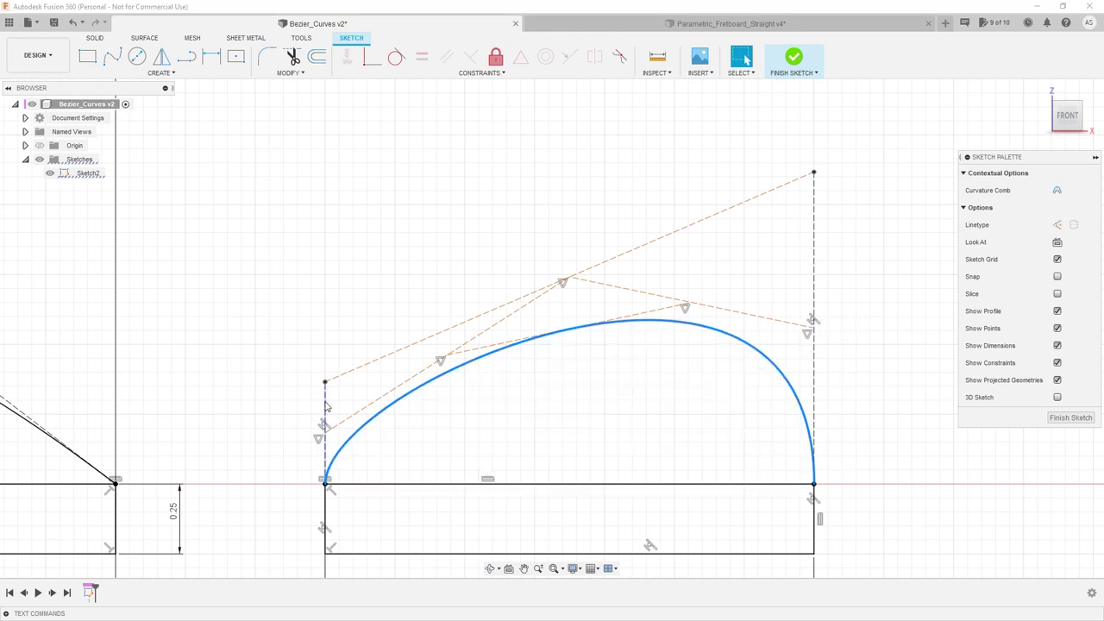
pyautogui.scroll(-1, 592, 337)
pyautogui.scroll(-2, 592, 336)
pyautogui.scroll(2, 616, 397)
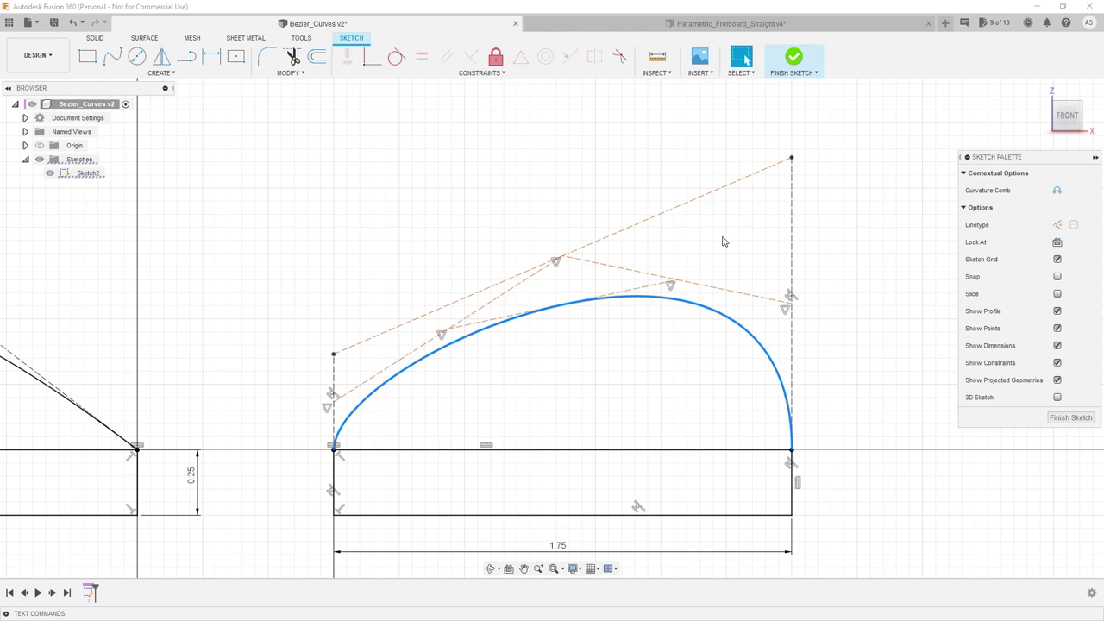
# Reapply an Equal constraint to the four-point spline's left and right vertical handles
pyautogui.click(792, 243)
pyautogui.keyDown('shift'); pyautogui.click(335, 373); pyautogui.keyUp('shift')
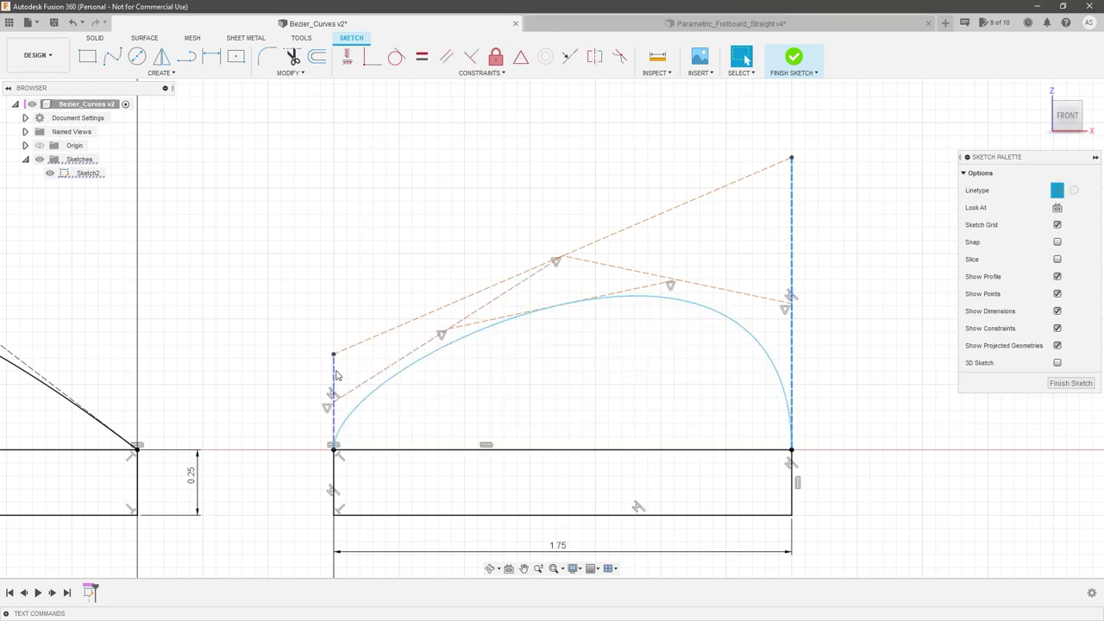
pyautogui.click(440, 54)
# Delete the two sloping construction lines and the horizontal one at the curve's peak, leaving only the spline's control polygon
pyautogui.moveTo(390, 355); pyautogui.dragTo(413, 201)
pyautogui.press('Delete')
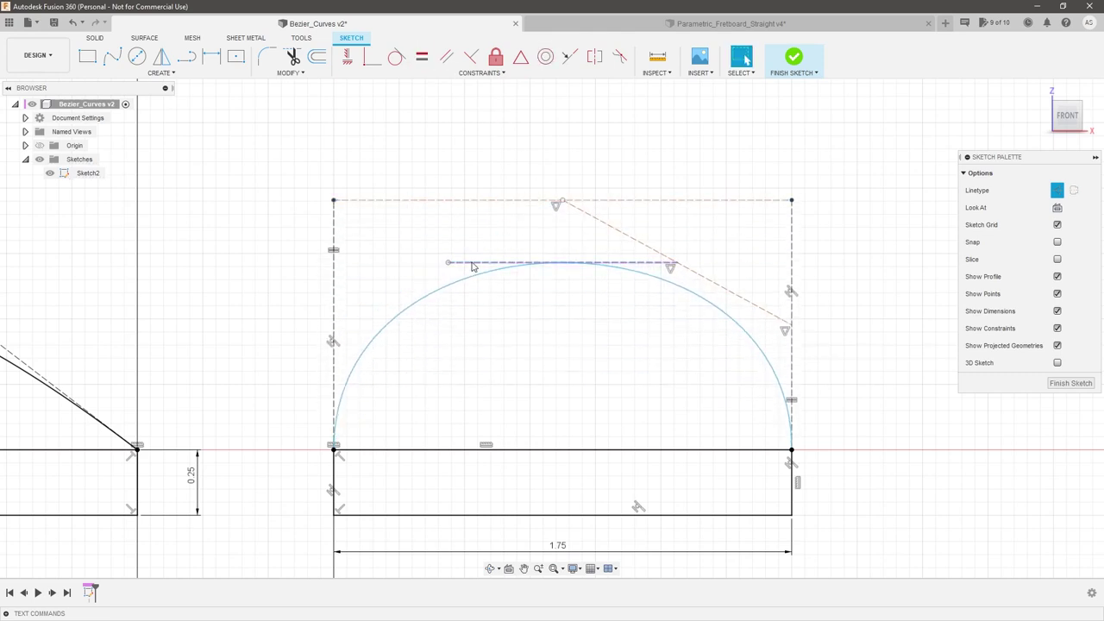
pyautogui.click(473, 261)
pyautogui.press('Delete')
pyautogui.click(598, 227)
pyautogui.press('Delete')
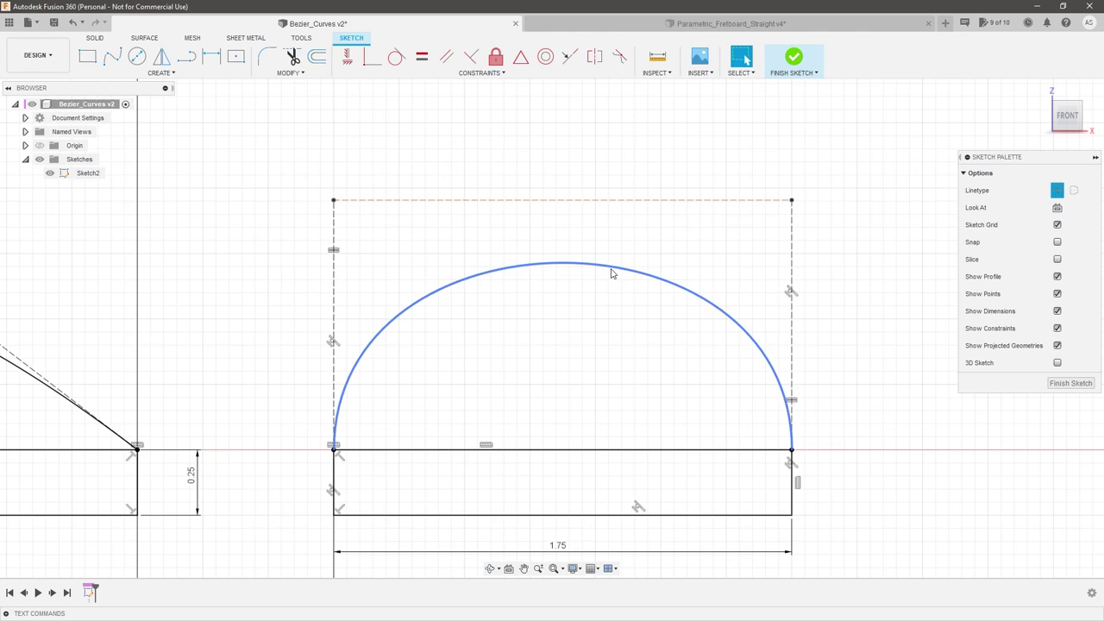
# Insert a spline control point at the peak of the second profile's curve to make it a five-point spline
pyautogui.rightClick(612, 273)
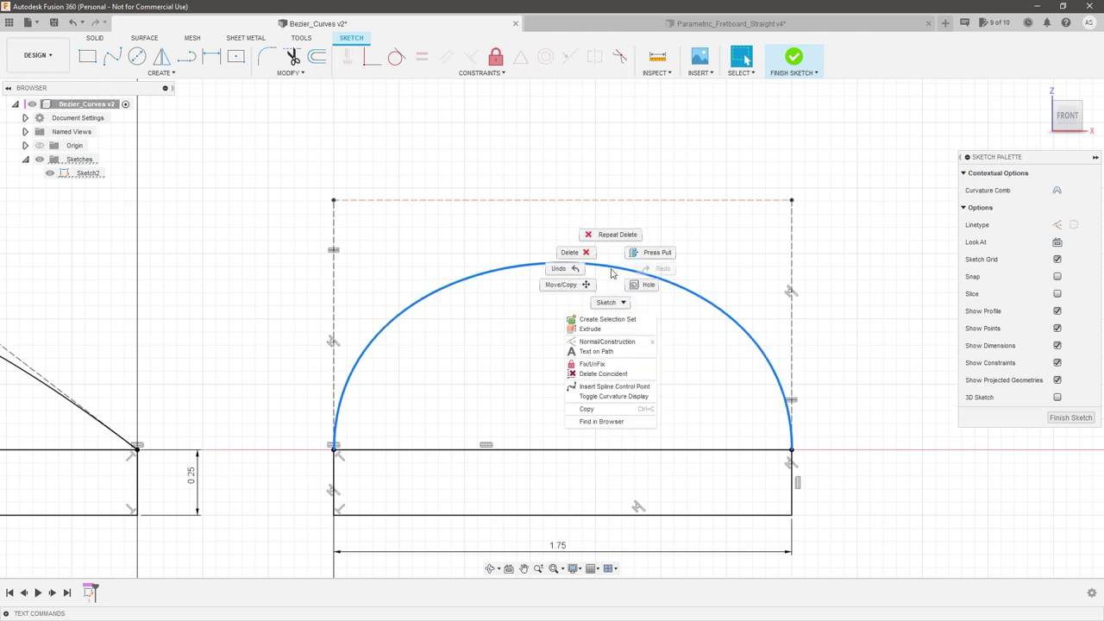
pyautogui.click(626, 389)
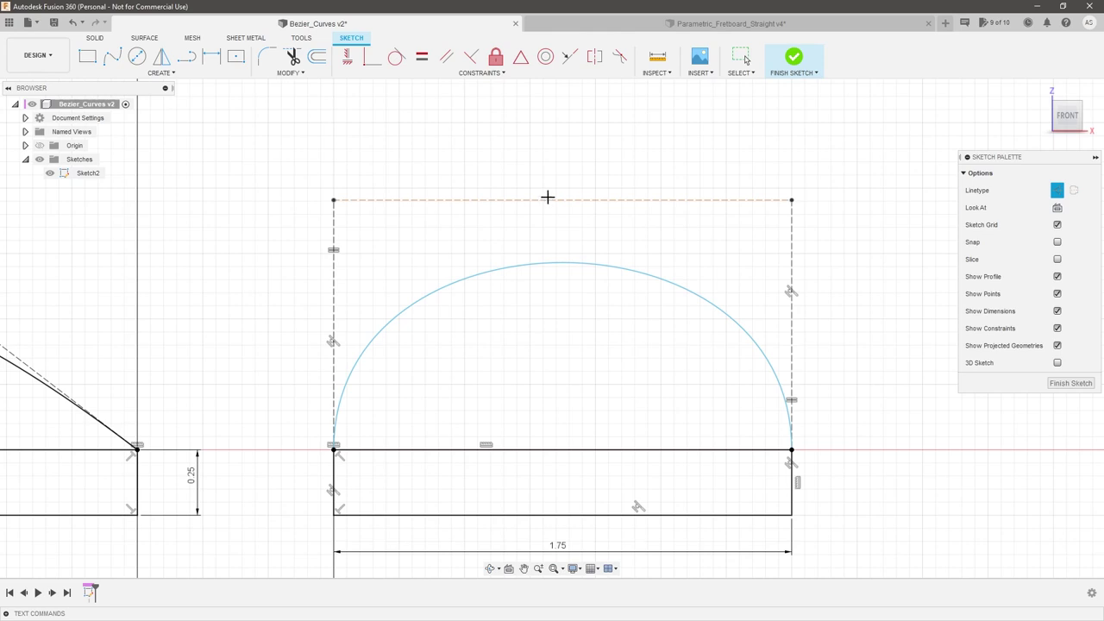
pyautogui.click(579, 260)
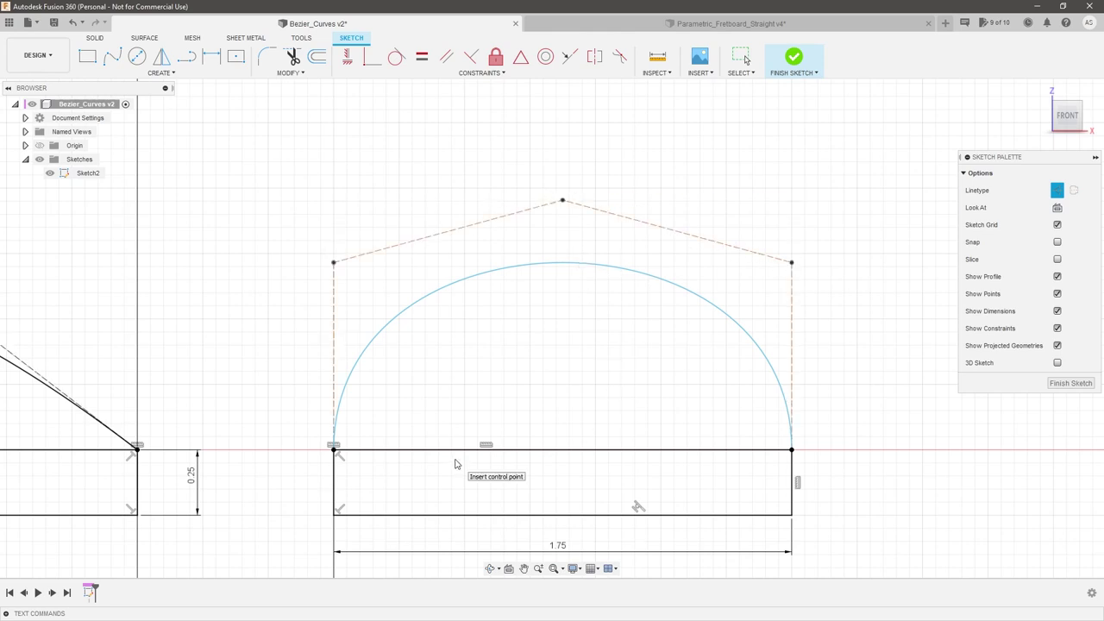
# Try inserting two more control points near the curve's peak and undo those extra insertions
pyautogui.click(543, 262)
pyautogui.click(559, 262)
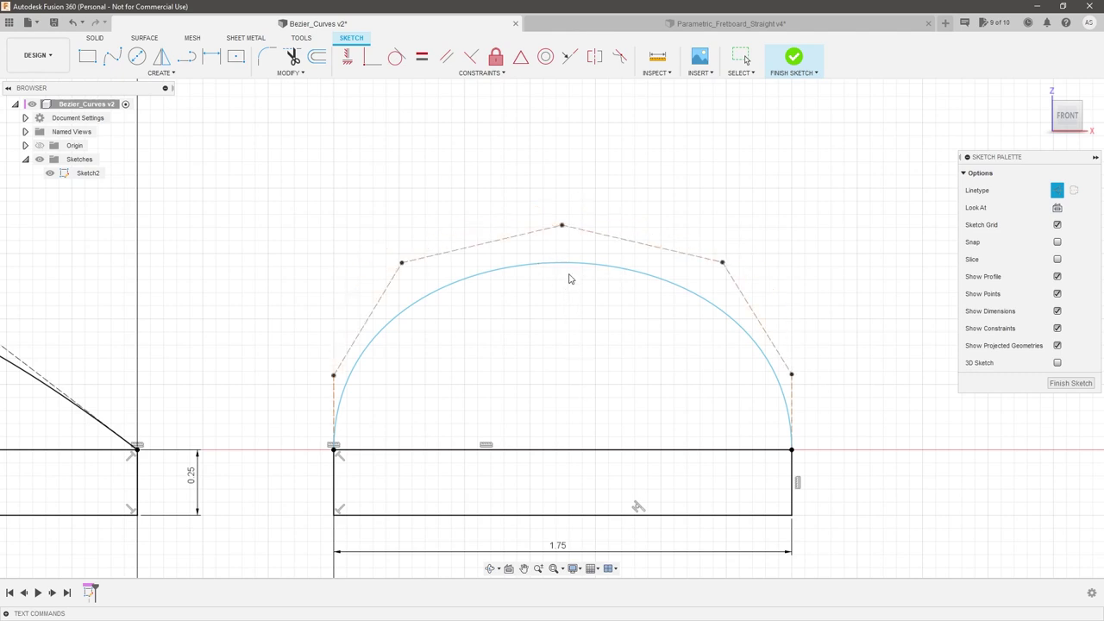
pyautogui.press('Escape')
pyautogui.hotkey('ctrl', 'z')
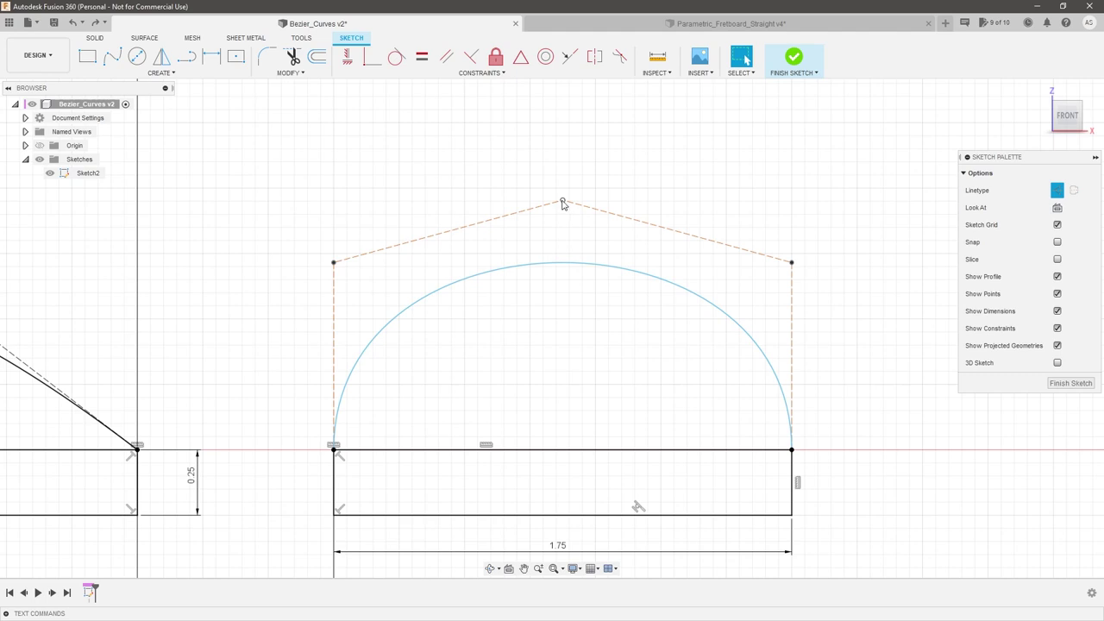
# Constrain the five-point spline's left and right vertical handles to equal length
pyautogui.click(790, 303)
pyautogui.click(334, 312)
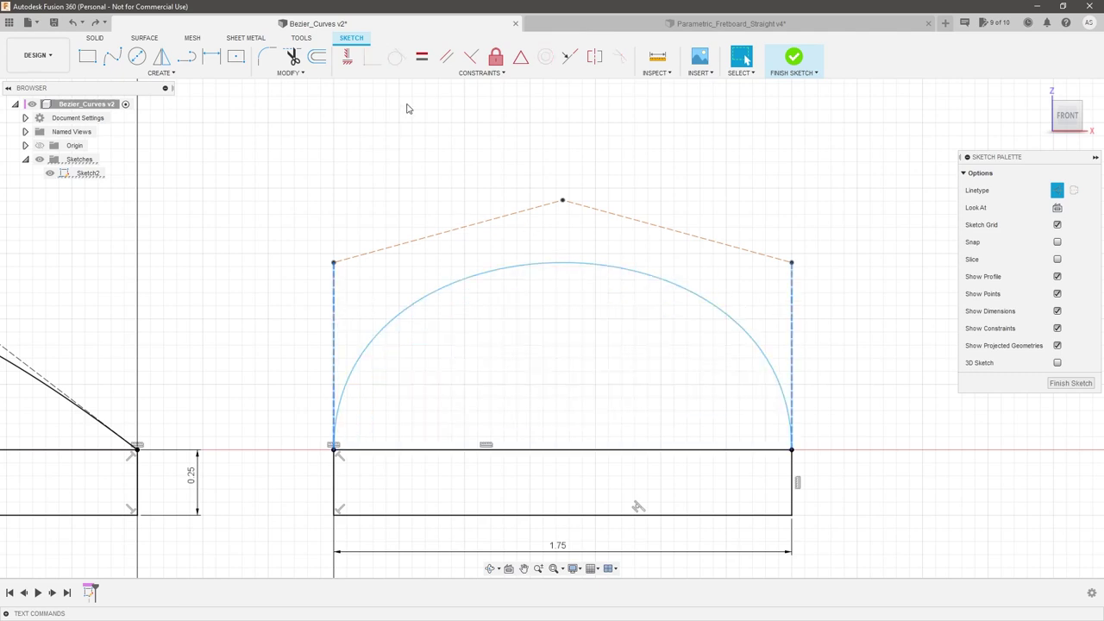
pyautogui.click(421, 56)
# Draw three connected construction lines through the midpoints of the five-point spline's four control segments
pyautogui.click(186, 56)
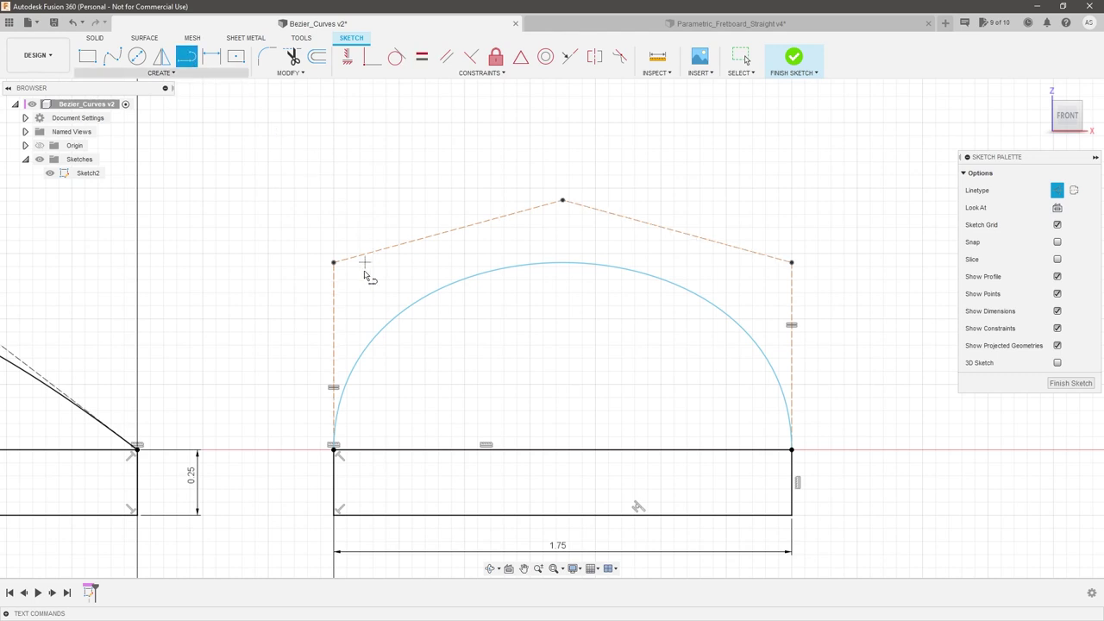
pyautogui.click(335, 362)
pyautogui.click(441, 236)
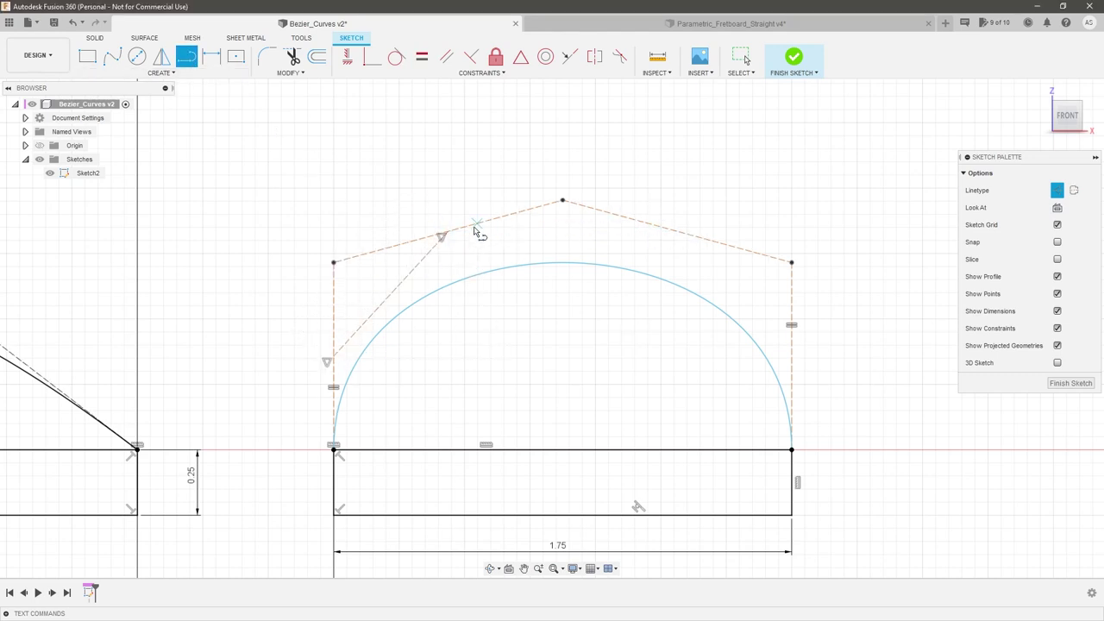
pyautogui.click(443, 234)
pyautogui.click(677, 231)
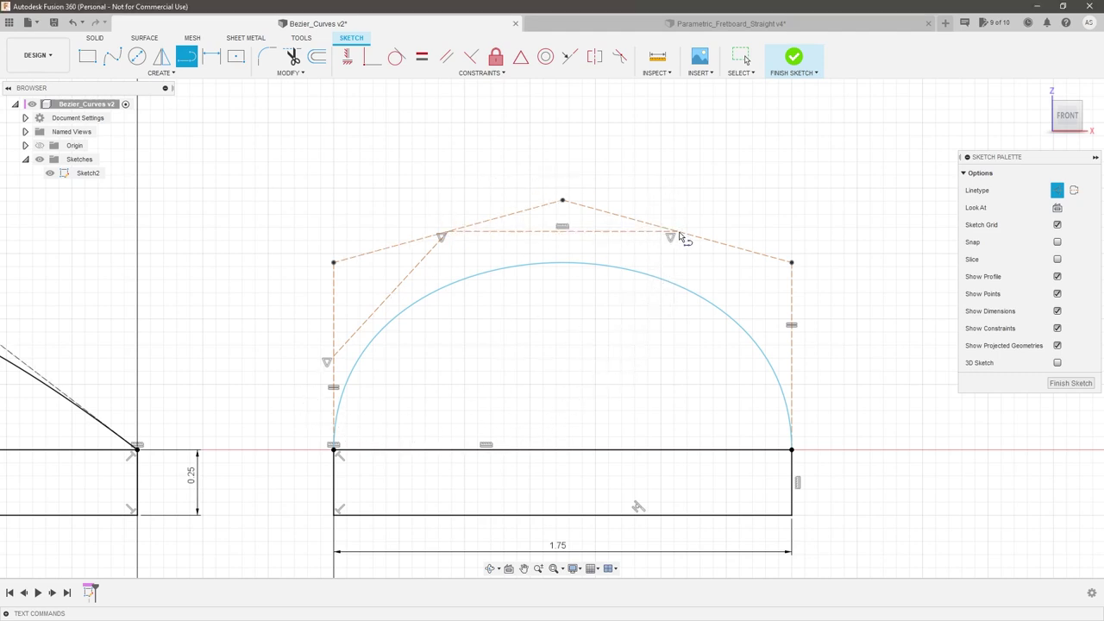
pyautogui.click(785, 360)
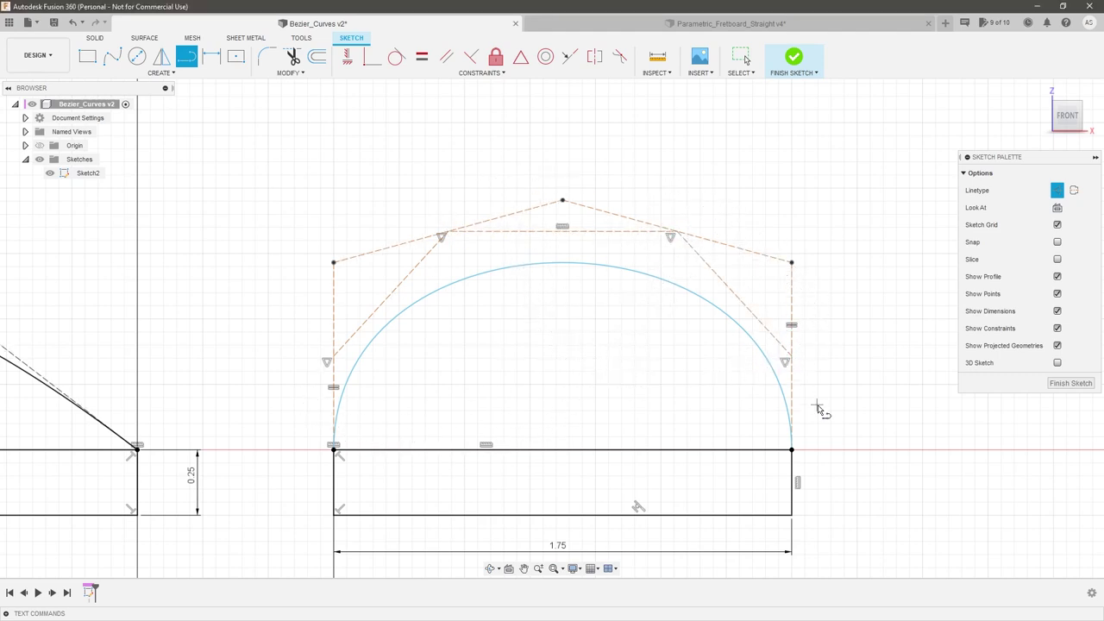
# Draw two construction lines linking the midpoint of the right sloping line, the upper horizontal line and the left sloping line
pyautogui.click(729, 297)
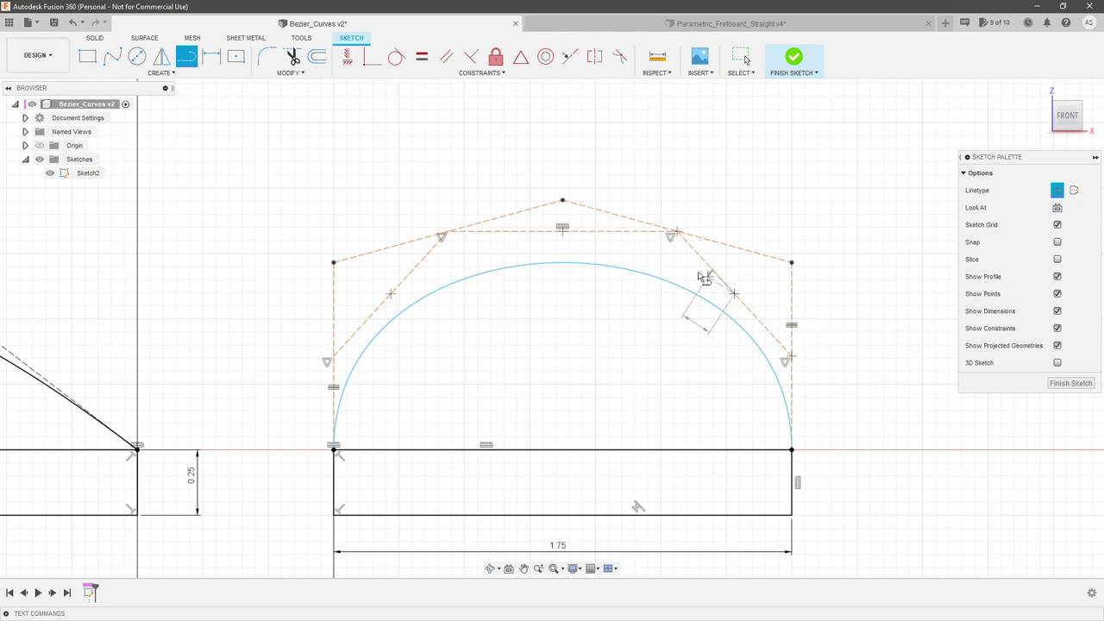
pyautogui.click(557, 233)
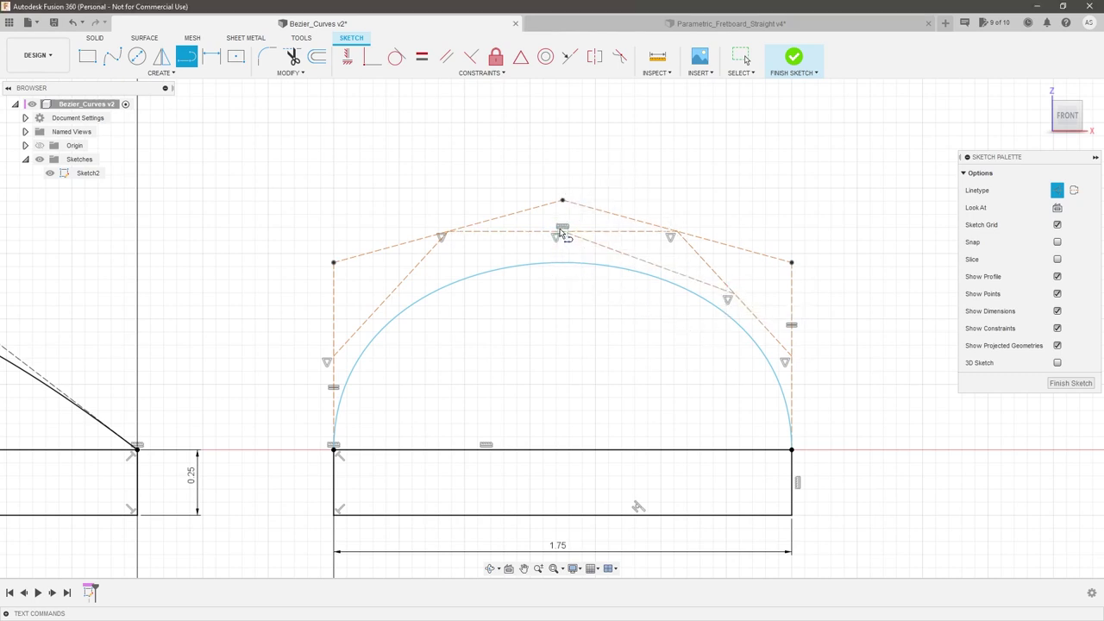
pyautogui.click(384, 300)
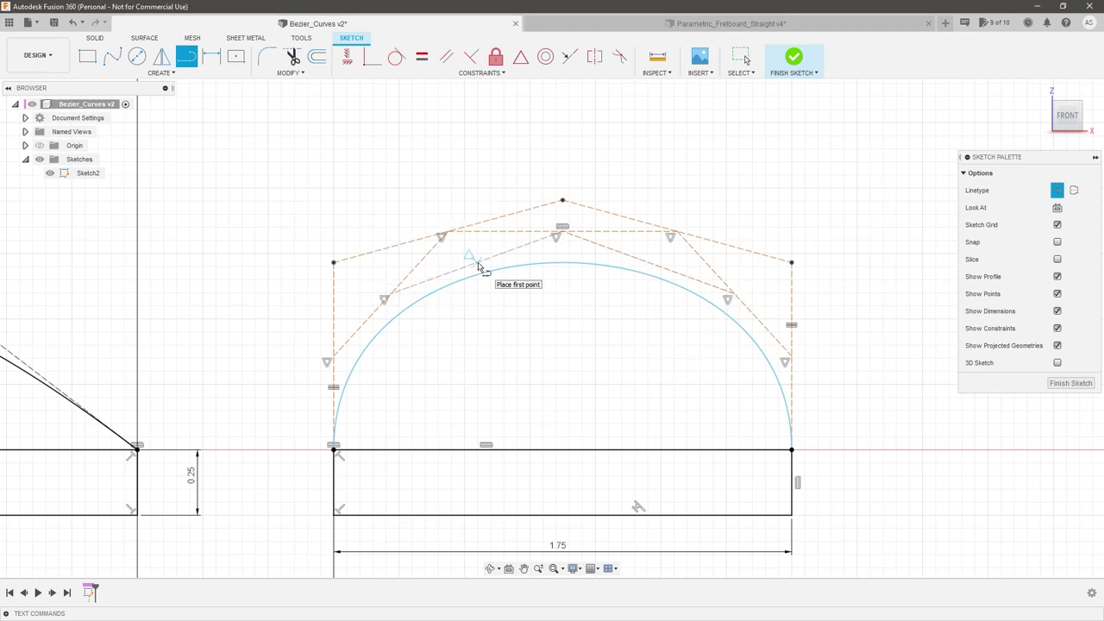
# Join the midpoints of the two inner sloping lines with a construction line touching the curve's peak
pyautogui.click(478, 262)
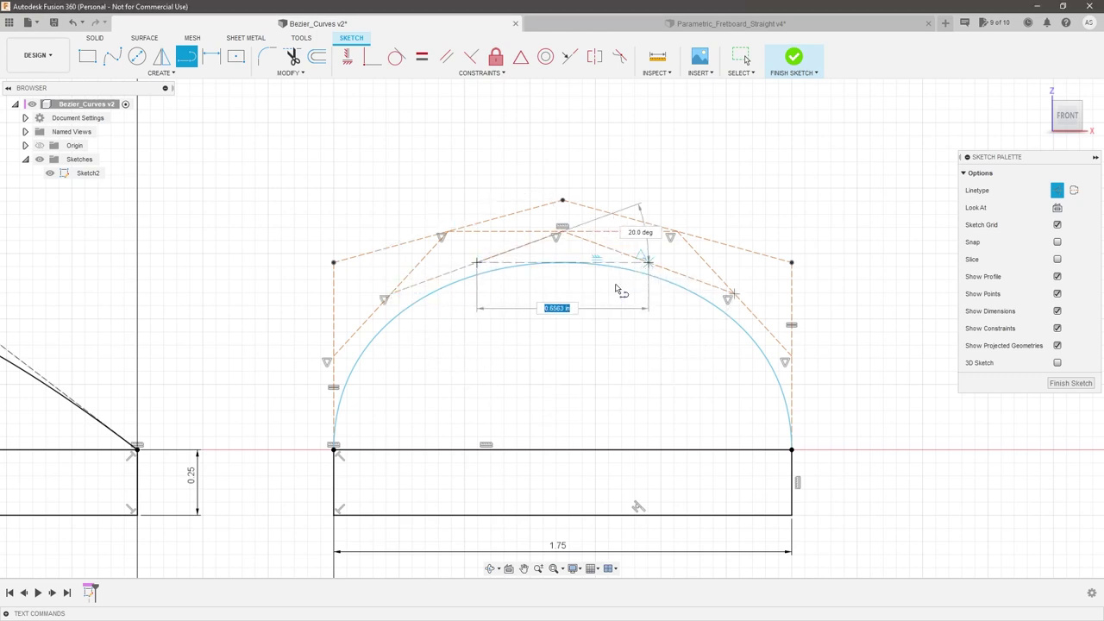
pyautogui.click(615, 290)
pyautogui.scroll(5, 572, 276)
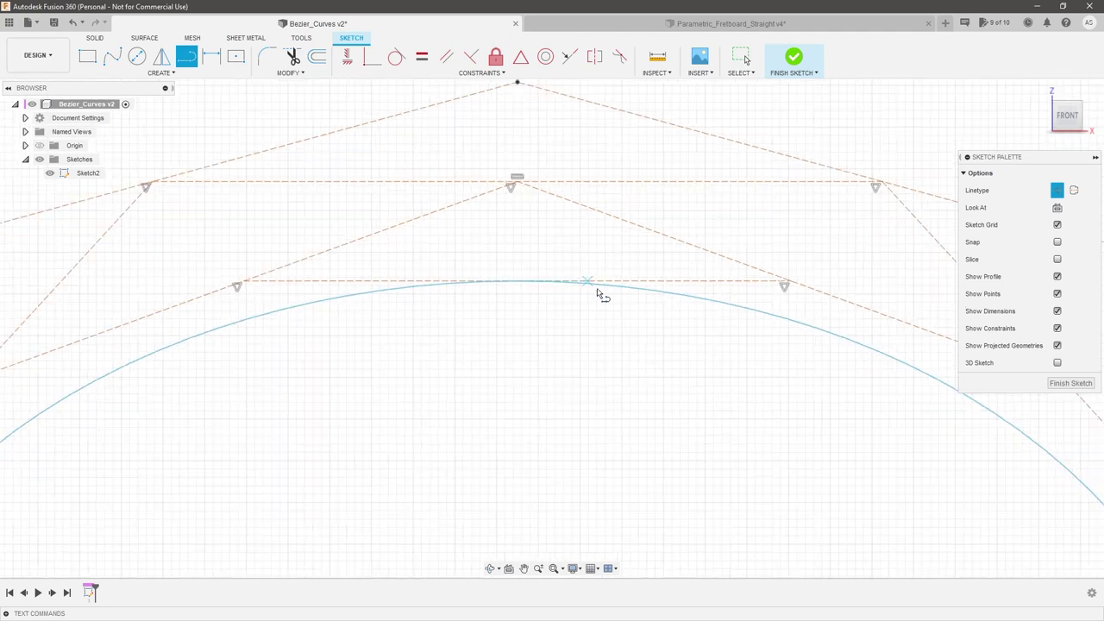
pyautogui.scroll(-5, 652, 276)
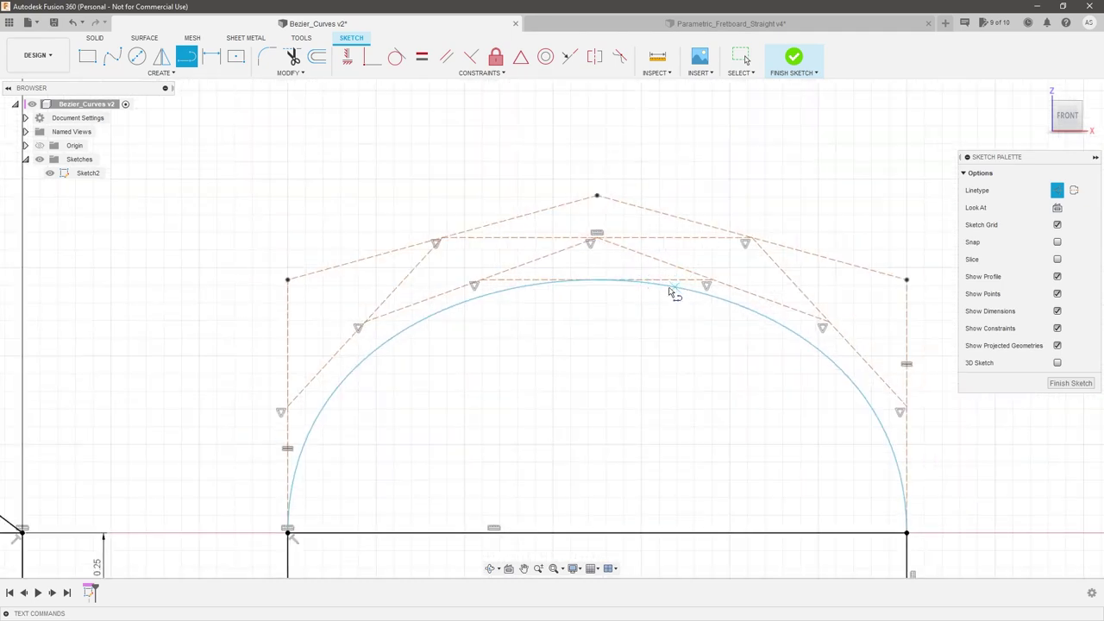
pyautogui.scroll(-2, 672, 293)
pyautogui.scroll(1, 592, 297)
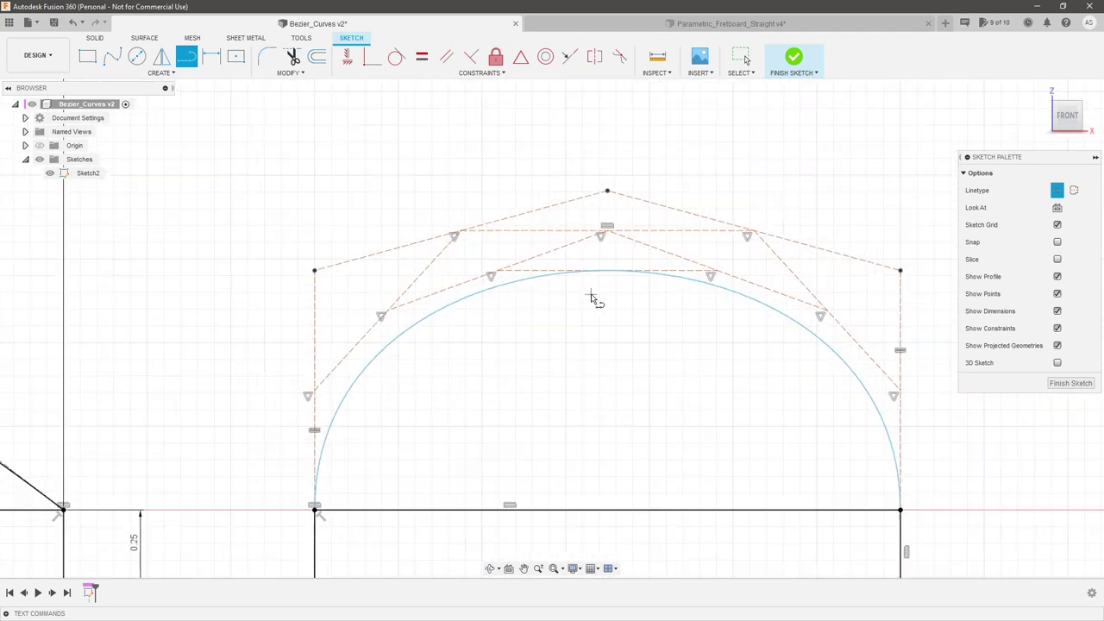
# Dimension the height from the profile's base line to the construction line at the curve's peak as 0.6 in
pyautogui.press('d')
pyautogui.scroll(-2, 410, 242)
pyautogui.scroll(1, 419, 278)
pyautogui.click(501, 256)
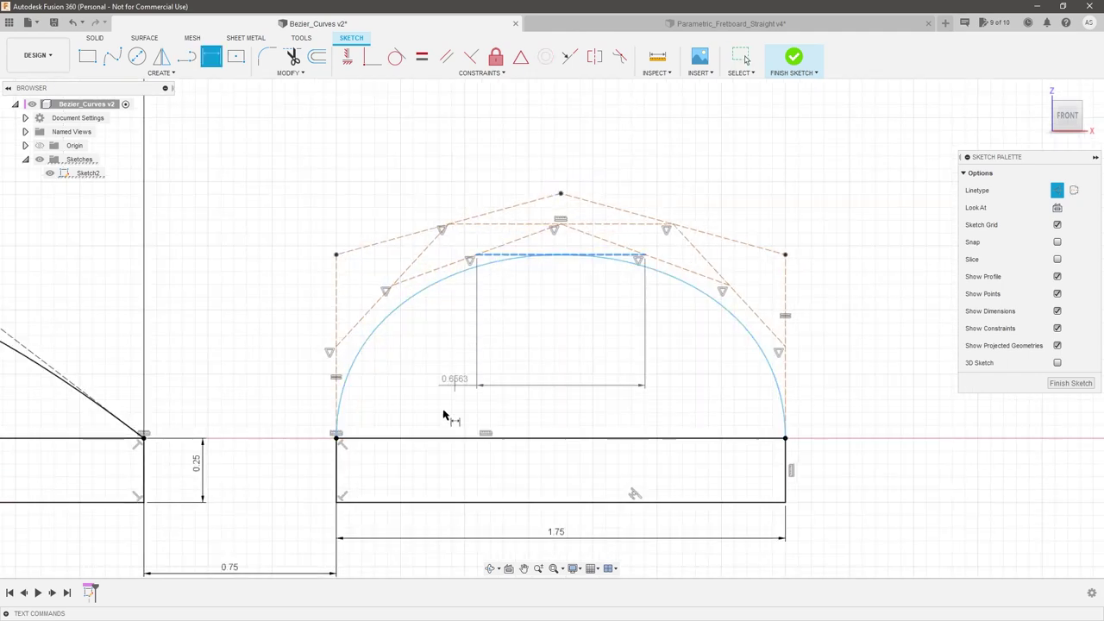
pyautogui.click(439, 438)
pyautogui.click(278, 371)
pyautogui.write('.6')
pyautogui.press('Return')
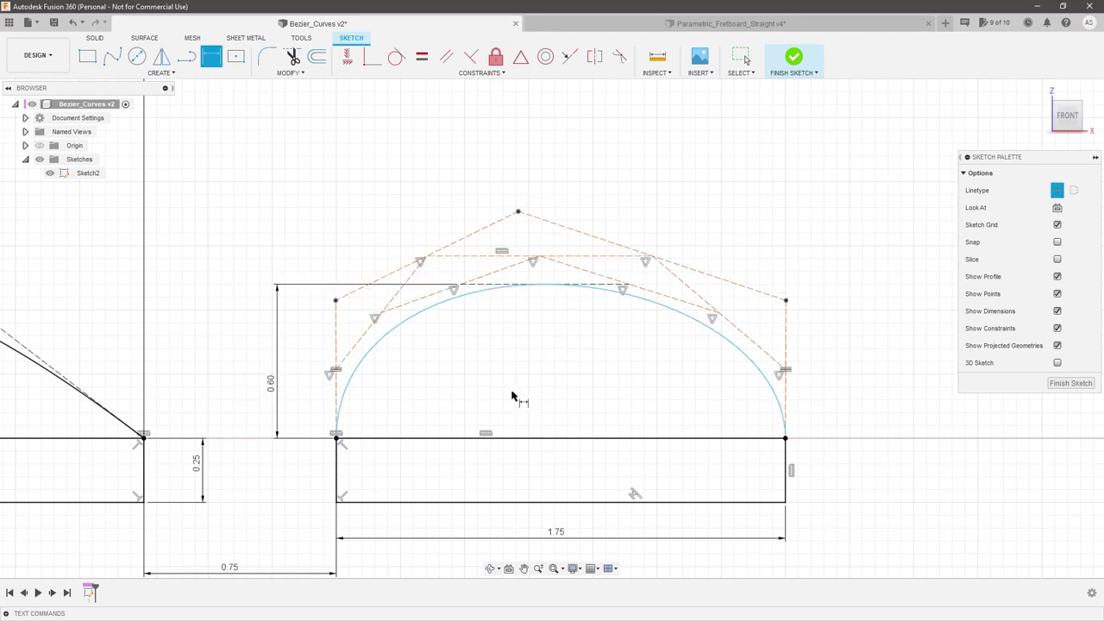
# Constrain the five-point spline's left and right end control segments to be vertical
pyautogui.scroll(-2, 646, 326)
pyautogui.scroll(1, 652, 323)
pyautogui.press('Escape')
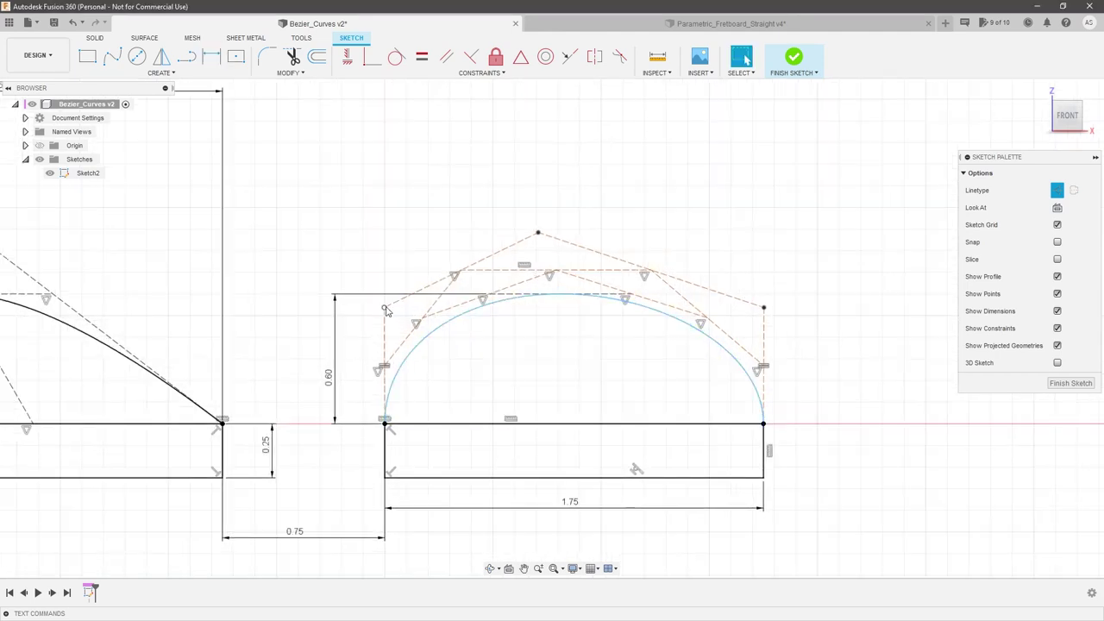
pyautogui.moveTo(385, 316)
pyautogui.mouseDown()
pyautogui.moveTo(387, 331)
pyautogui.moveTo(384, 318)
pyautogui.mouseUp()
pyautogui.click(384, 340)
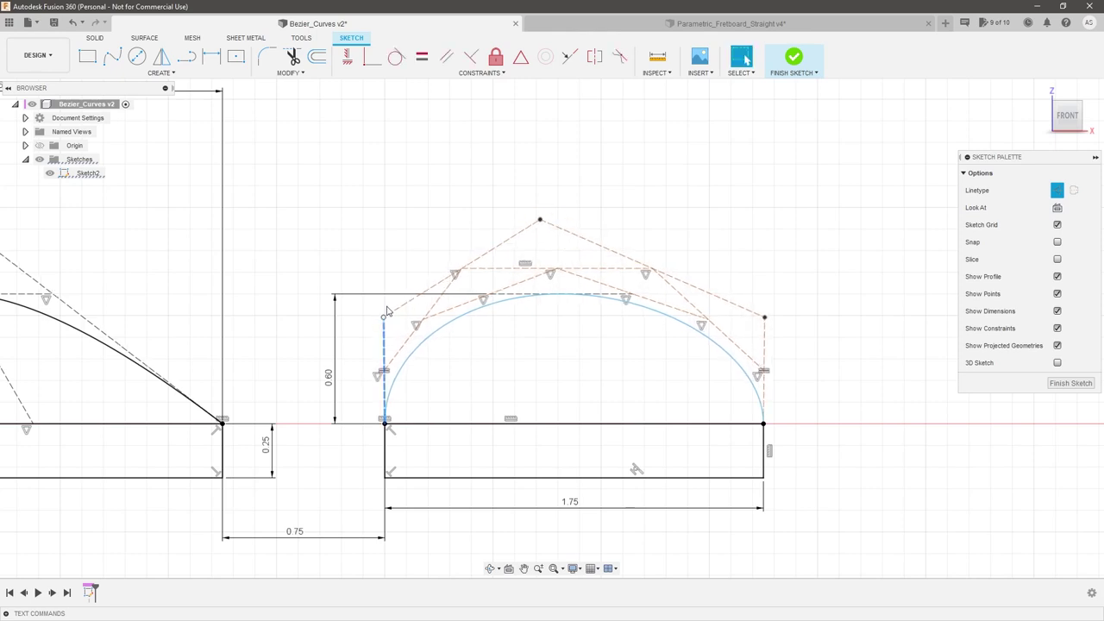
pyautogui.click(764, 365)
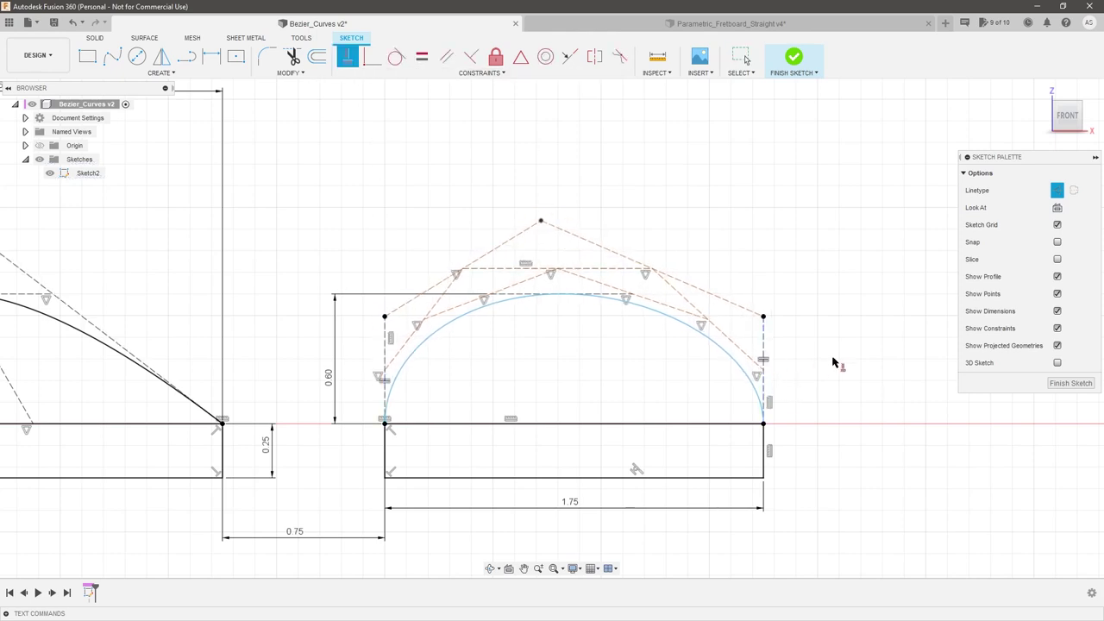
pyautogui.press('Escape')
# Drag the spline's control points to test the shape, and constrain the side control points level with the peak's horizontal construction line
pyautogui.moveTo(764, 317)
pyautogui.mouseDown()
pyautogui.moveTo(759, 283)
pyautogui.moveTo(761, 326)
pyautogui.mouseUp()
pyautogui.moveTo(531, 223); pyautogui.dragTo(604, 235)
pyautogui.moveTo(763, 308)
pyautogui.mouseDown()
pyautogui.moveTo(764, 323)
pyautogui.moveTo(763, 310)
pyautogui.mouseUp()
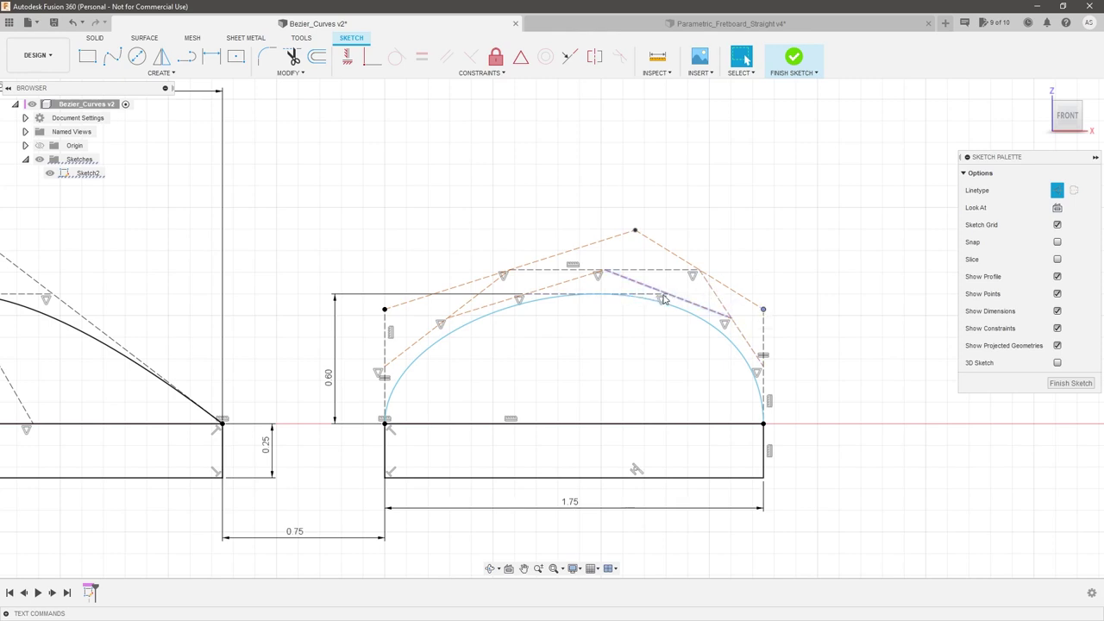
pyautogui.click(348, 57)
pyautogui.moveTo(635, 253); pyautogui.dragTo(556, 251)
# Place a sketch point at the midpoint of the peak's horizontal construction line, and shift the apex control point to the left
pyautogui.click(177, 74)
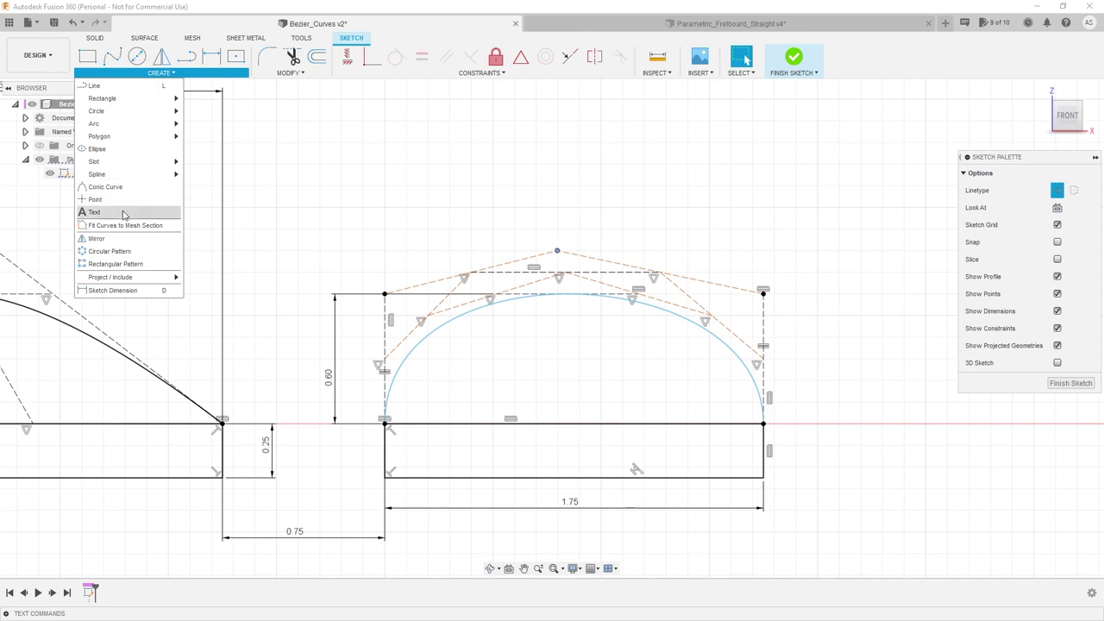
pyautogui.click(94, 212)
pyautogui.click(568, 294)
pyautogui.press('Escape')
pyautogui.moveTo(558, 251); pyautogui.dragTo(524, 250)
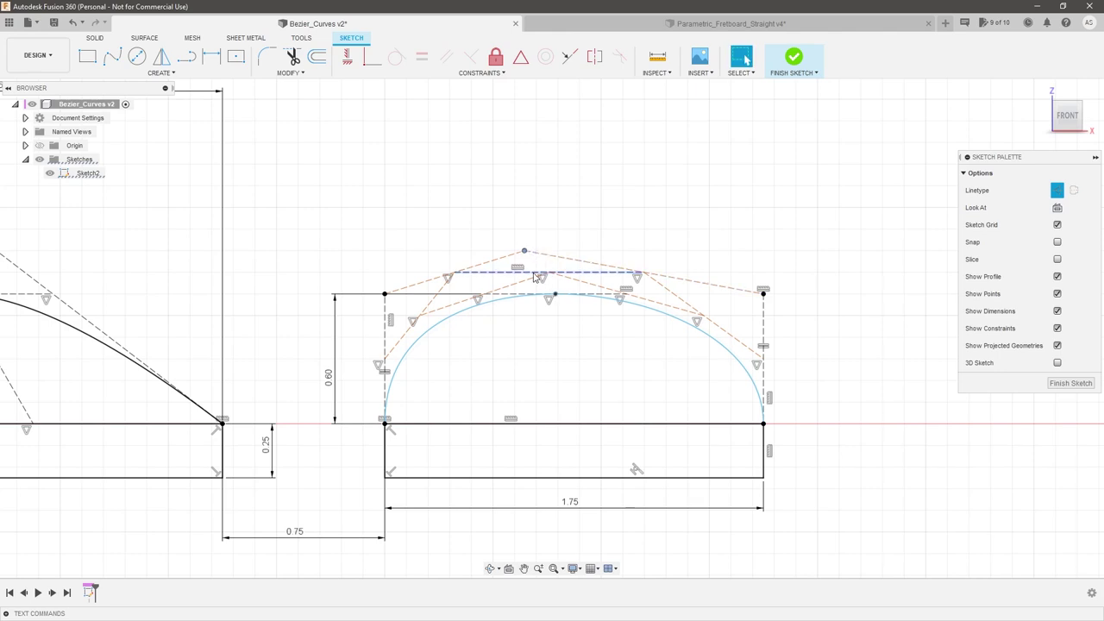
pyautogui.moveTo(520, 250); pyautogui.dragTo(506, 251)
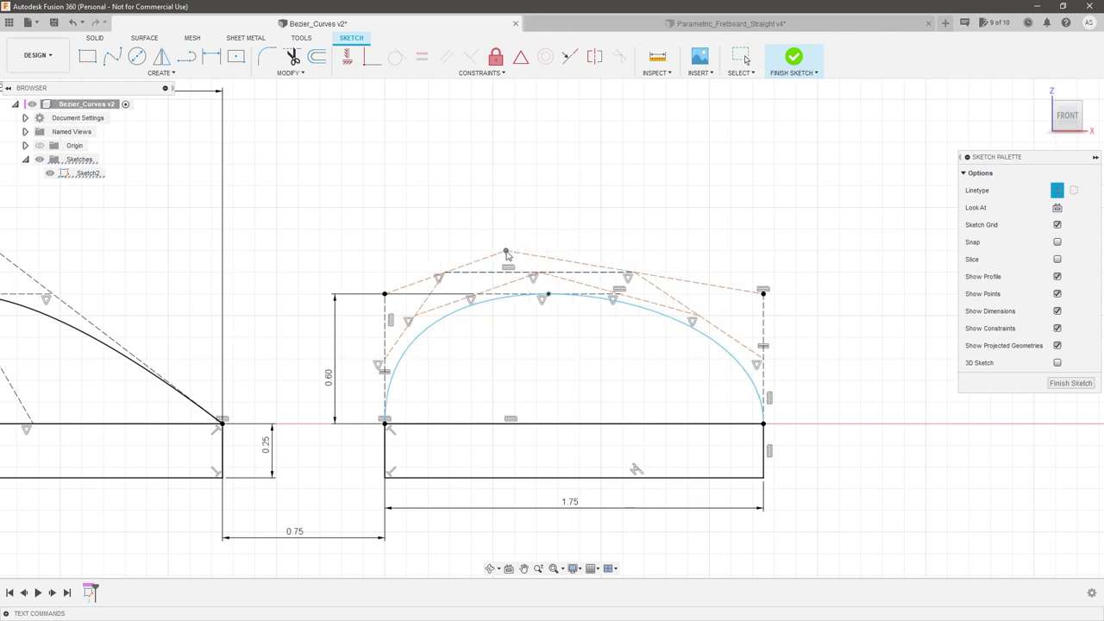
# Draw a construction line from the curve's peak point to the midpoint of the profile's base line
pyautogui.click(185, 56)
pyautogui.click(549, 294)
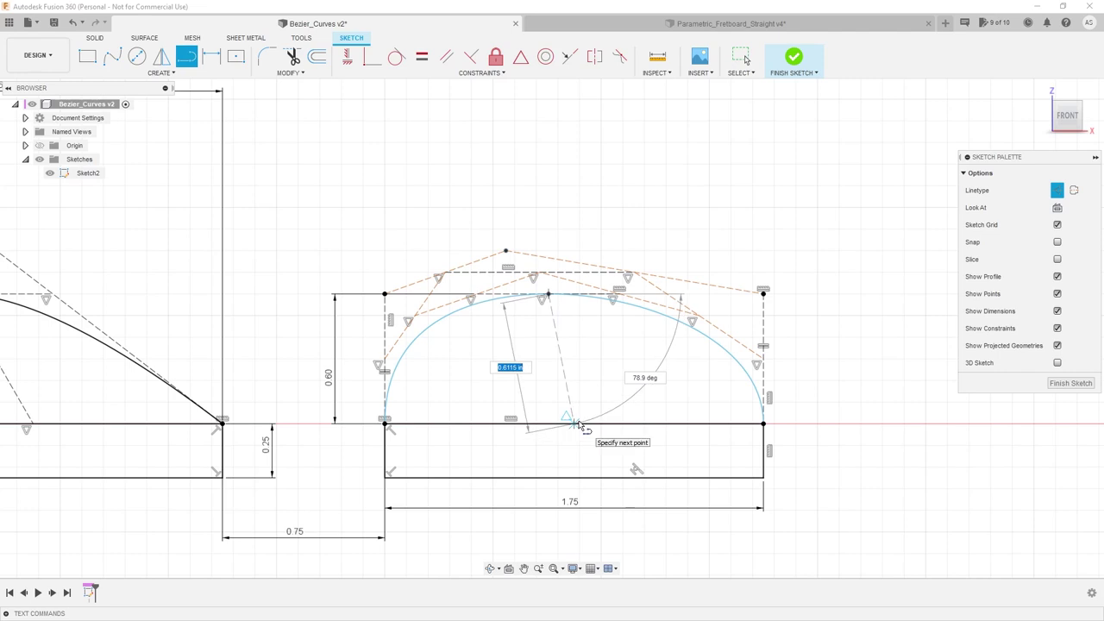
pyautogui.click(570, 423)
pyautogui.press('Escape')
# Dimension the angle between the sloping construction line and the base line as 60 degrees
pyautogui.press('d')
pyautogui.click(566, 397)
pyautogui.click(552, 423)
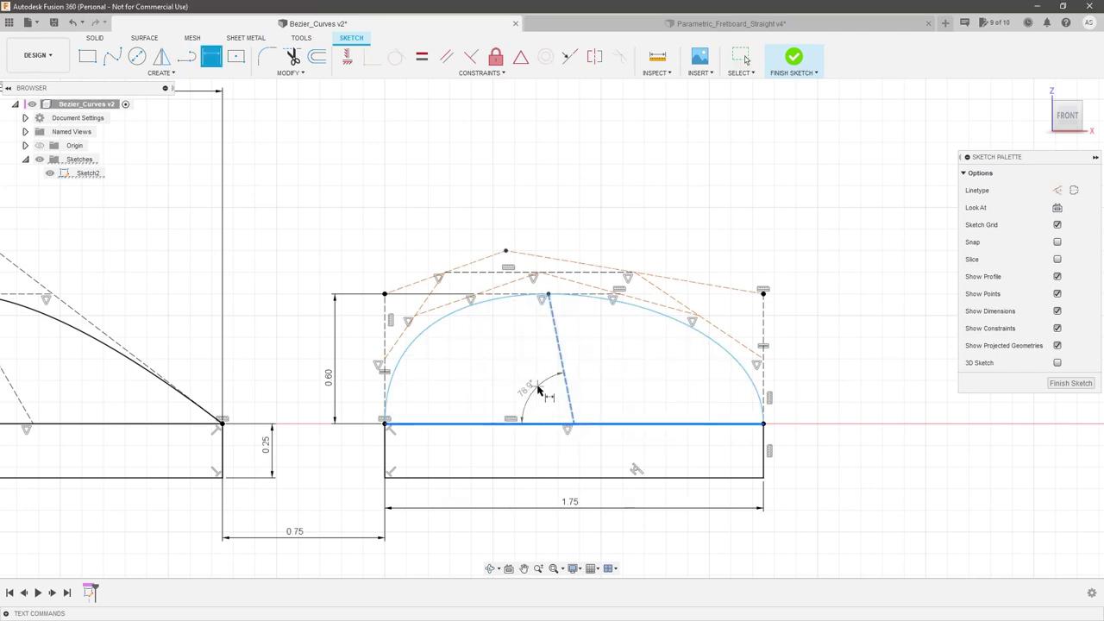
pyautogui.click(538, 386)
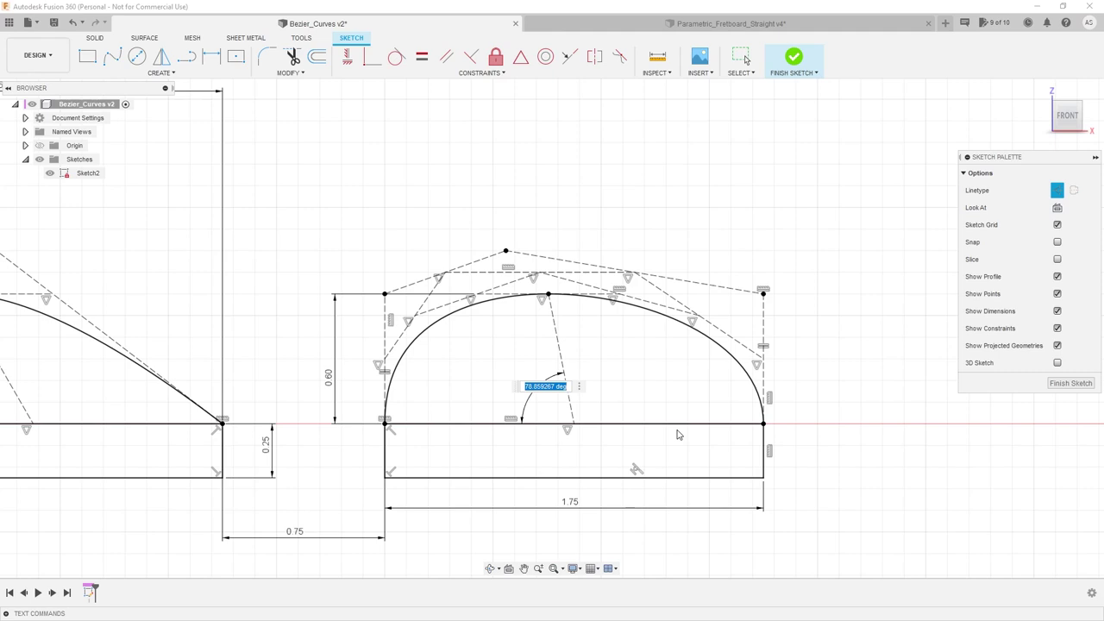
pyautogui.write('60')
pyautogui.press('Return')
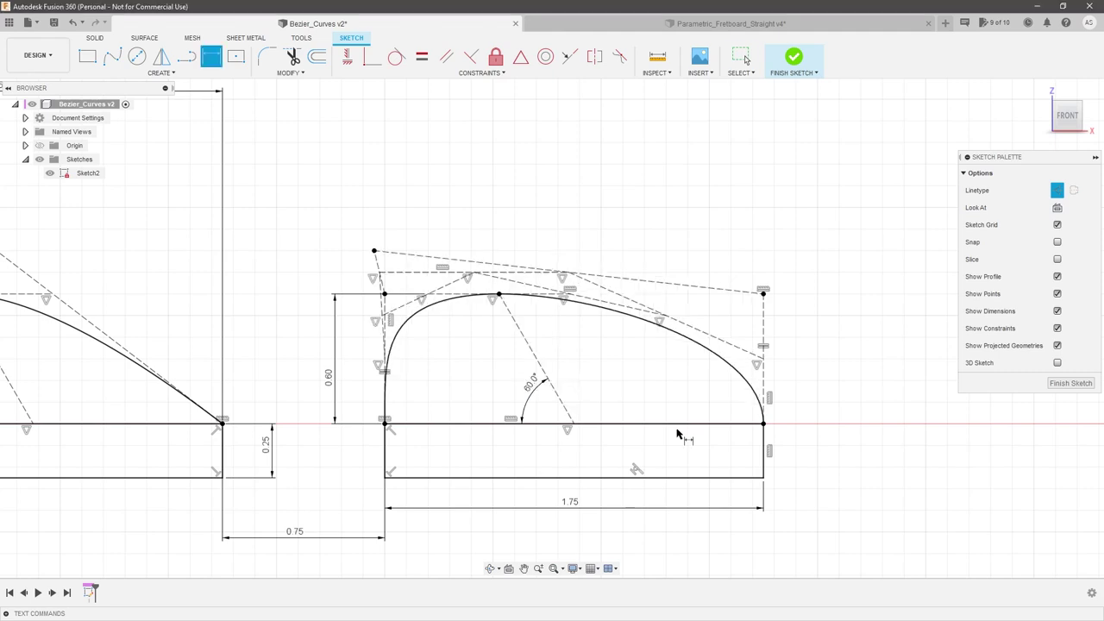
# Set the peak line's angle dimension to 65 degrees
pyautogui.doubleClick(531, 386)
pyautogui.write('65')
pyautogui.press('Return')
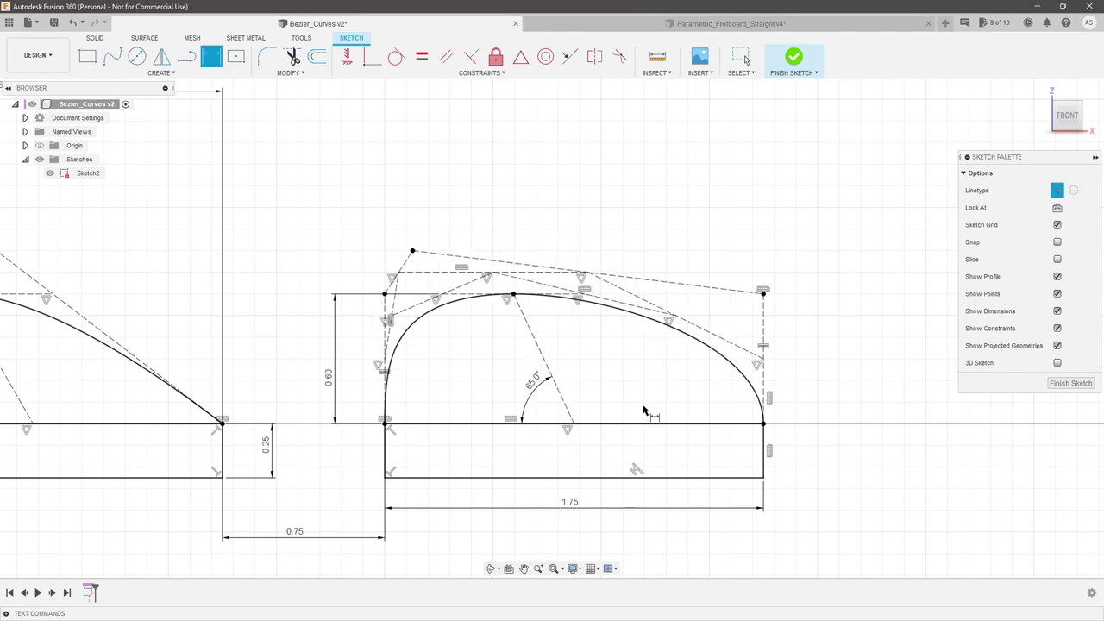
# Replace the angle dimension with a 0.25 in horizontal dimension between the base line's midpoint and the curve's peak point
pyautogui.scroll(1, 538, 385)
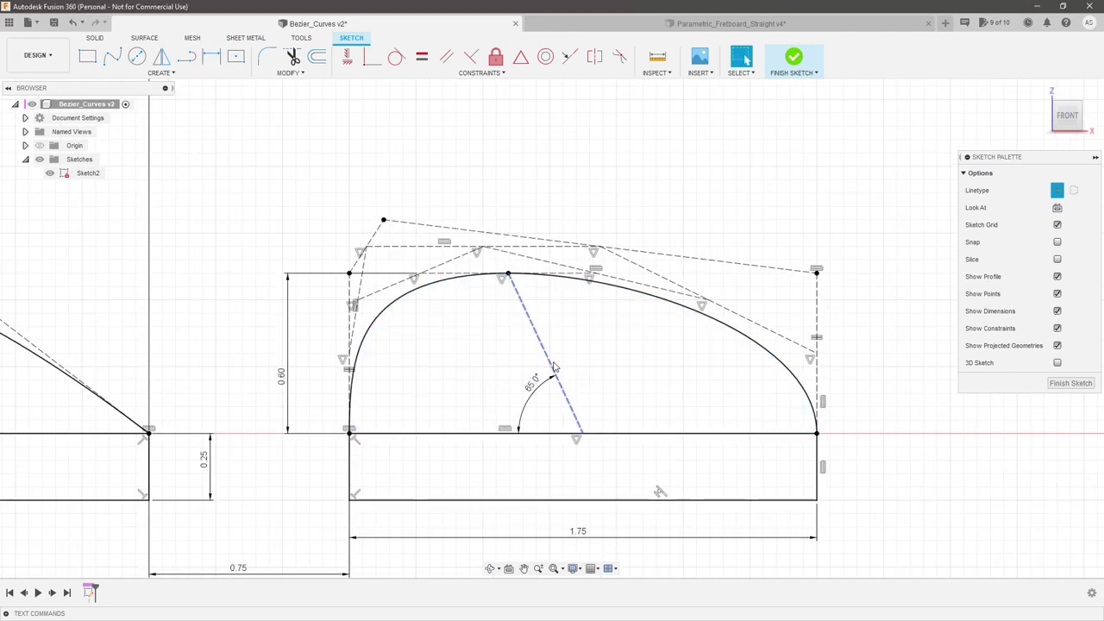
pyautogui.click(539, 386)
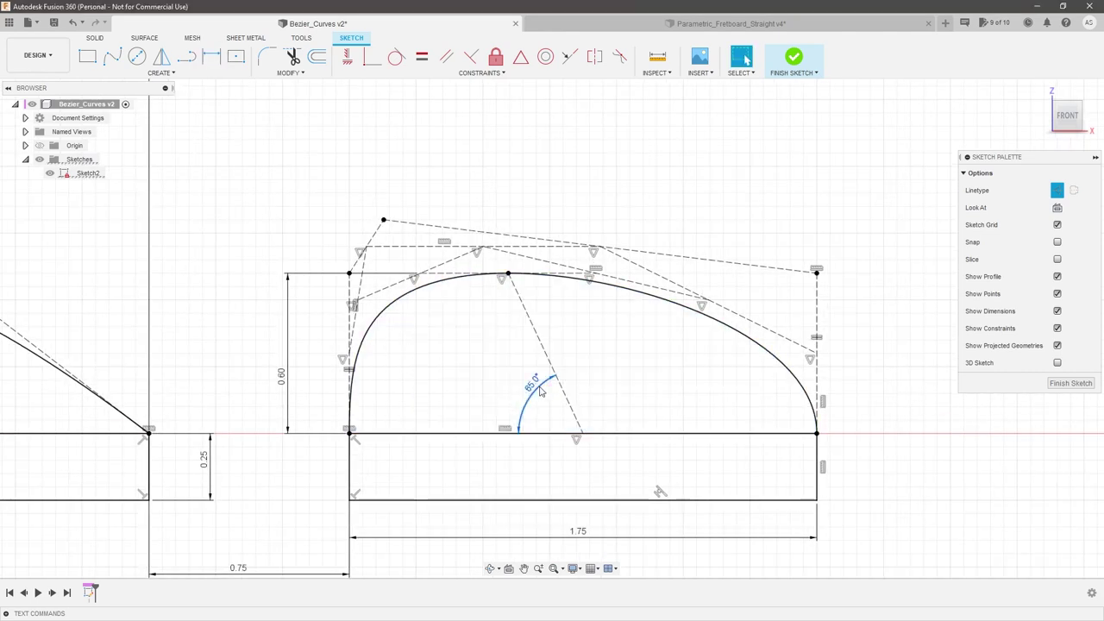
pyautogui.press('Delete')
pyautogui.press('d')
pyautogui.click(583, 433)
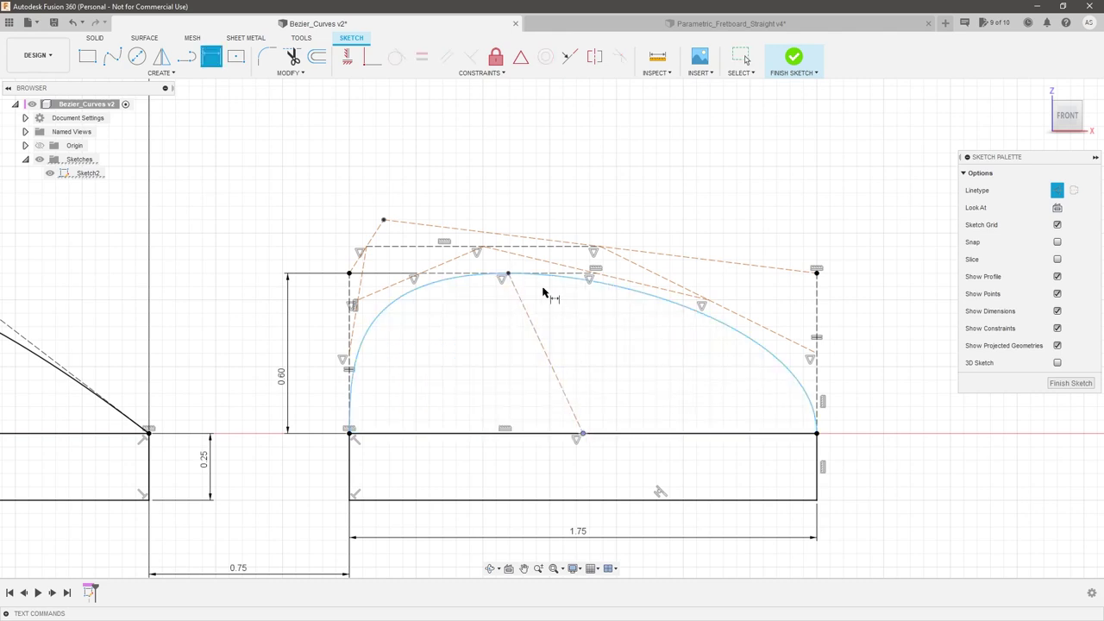
pyautogui.click(508, 273)
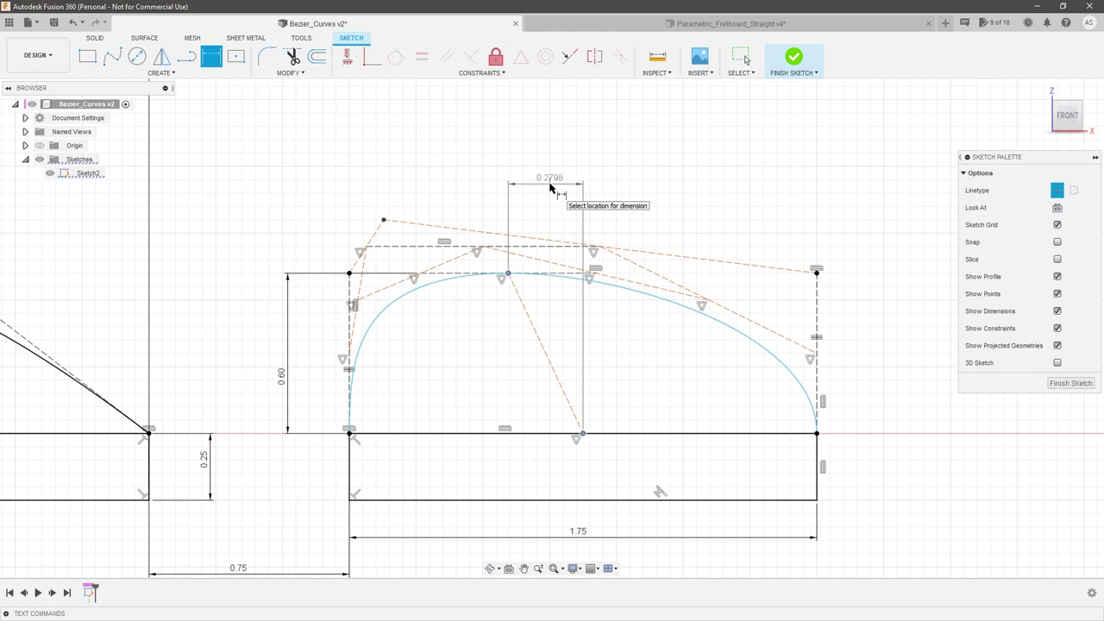
pyautogui.click(549, 187)
pyautogui.write('0.25')
pyautogui.press('Return')
# Delete the 0.25 in peak offset dimension and the construction line running from the peak to the base midpoint
pyautogui.scroll(-2, 500, 280)
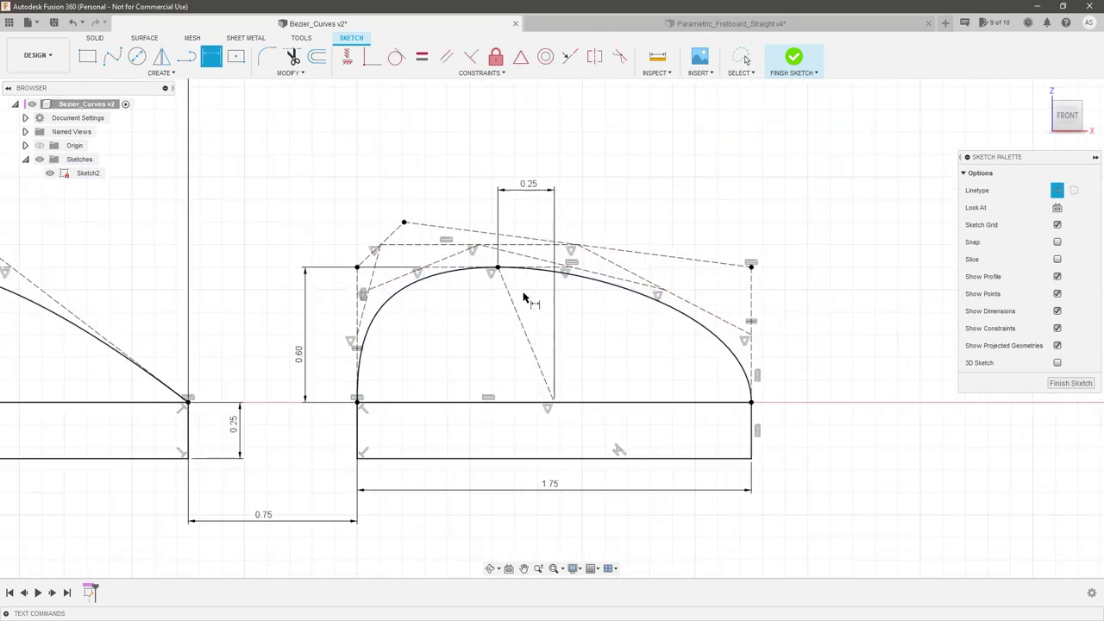
pyautogui.scroll(1, 534, 284)
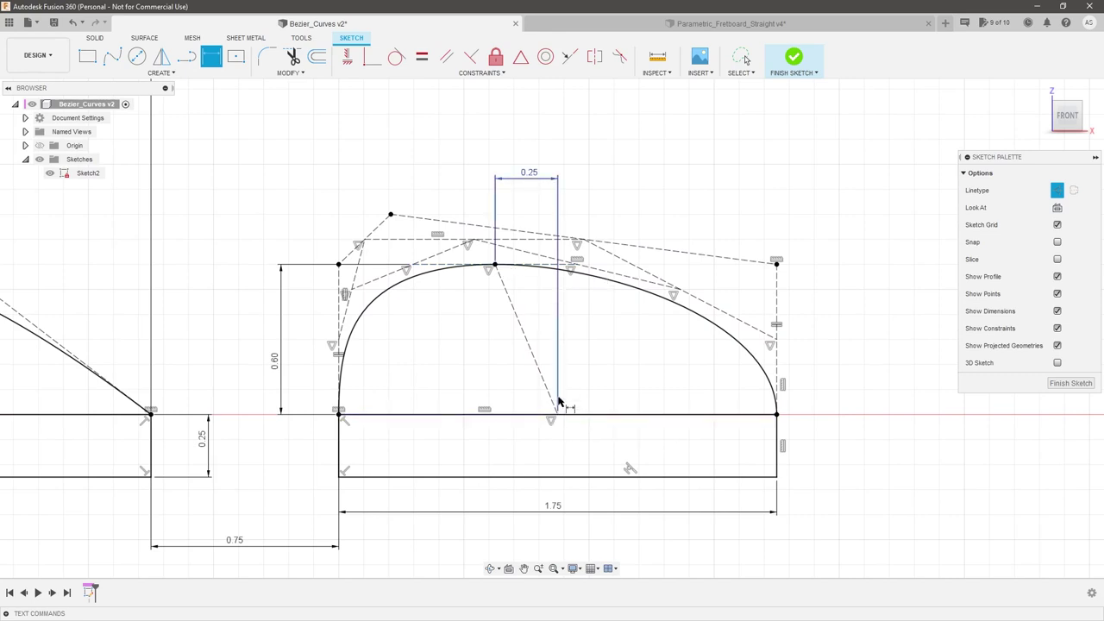
pyautogui.scroll(-2, 625, 336)
pyautogui.press('Escape')
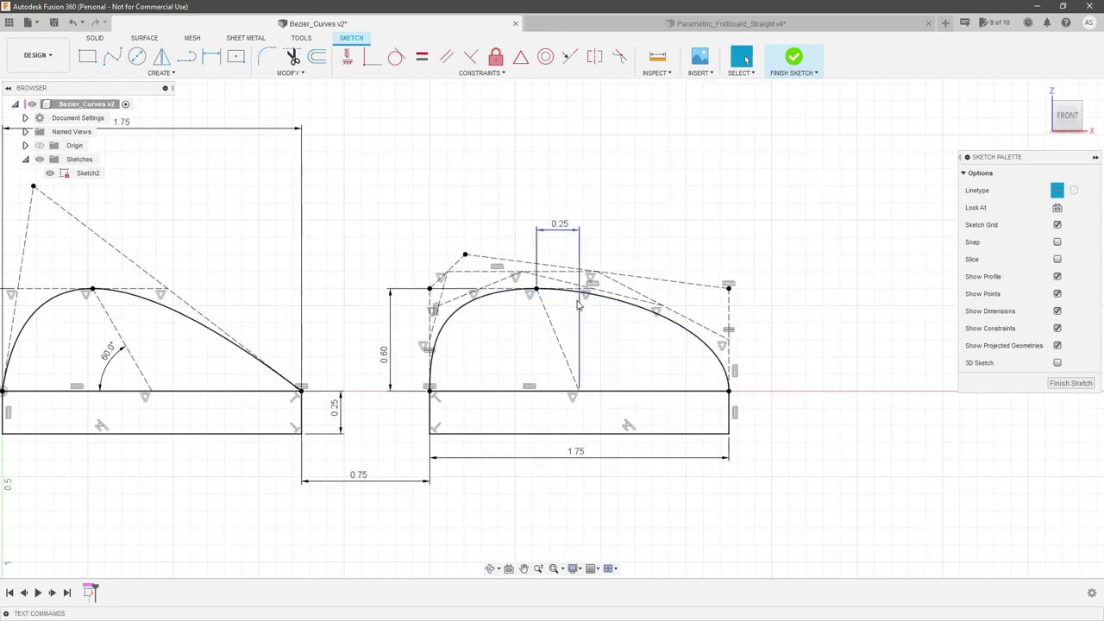
pyautogui.scroll(1, 581, 301)
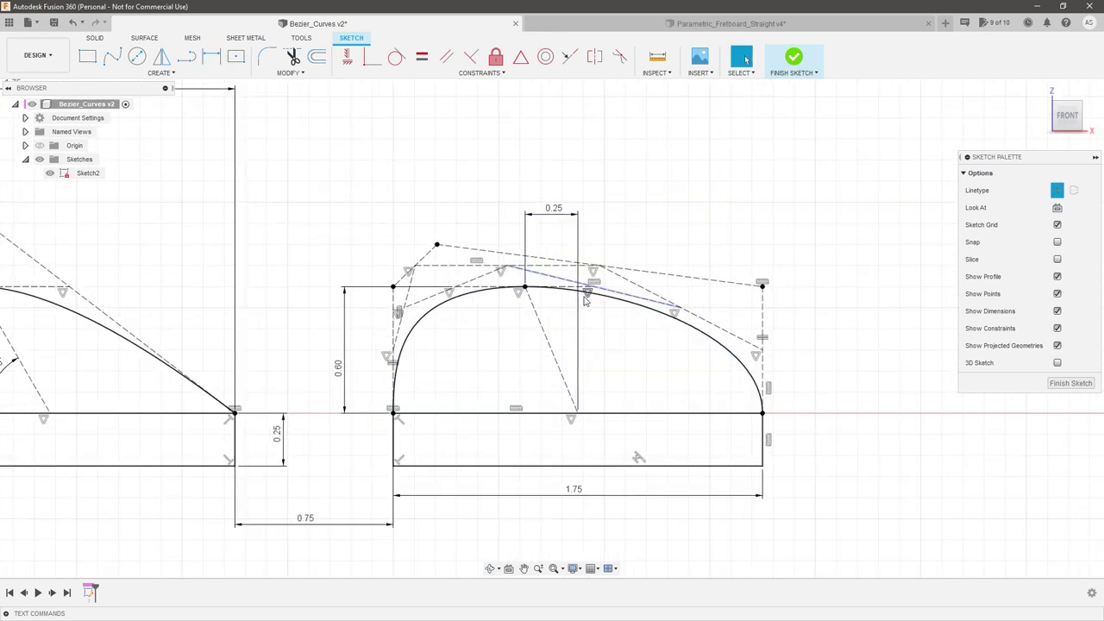
pyautogui.click(544, 217)
pyautogui.press('Delete')
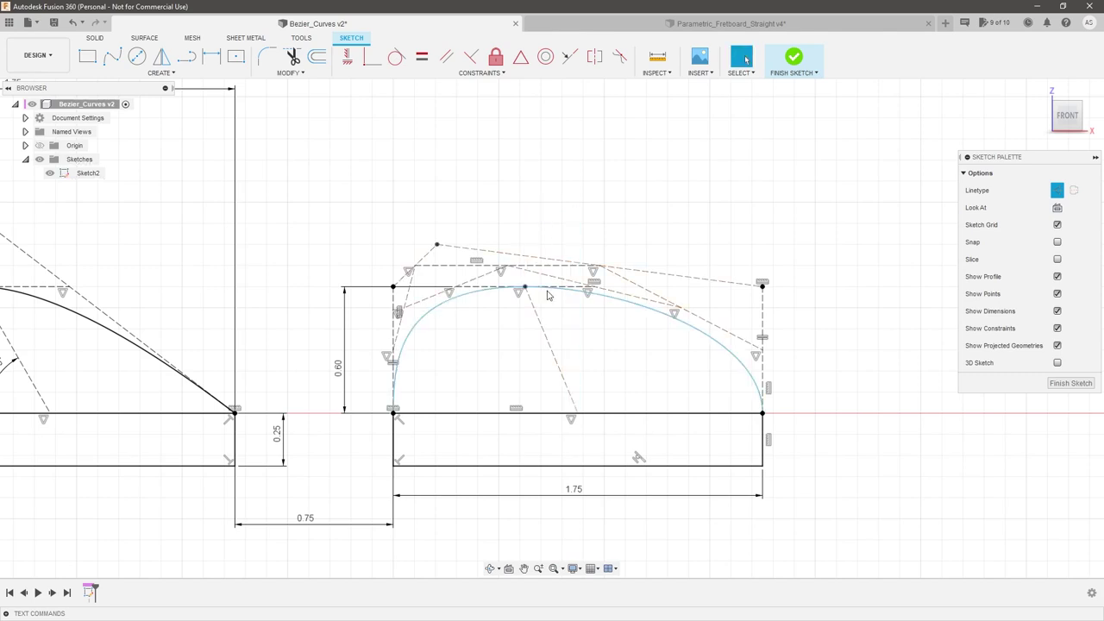
# Try to dimension the length of the short control segment between the left side control point and the apex control point
pyautogui.press('d')
pyautogui.click(411, 270)
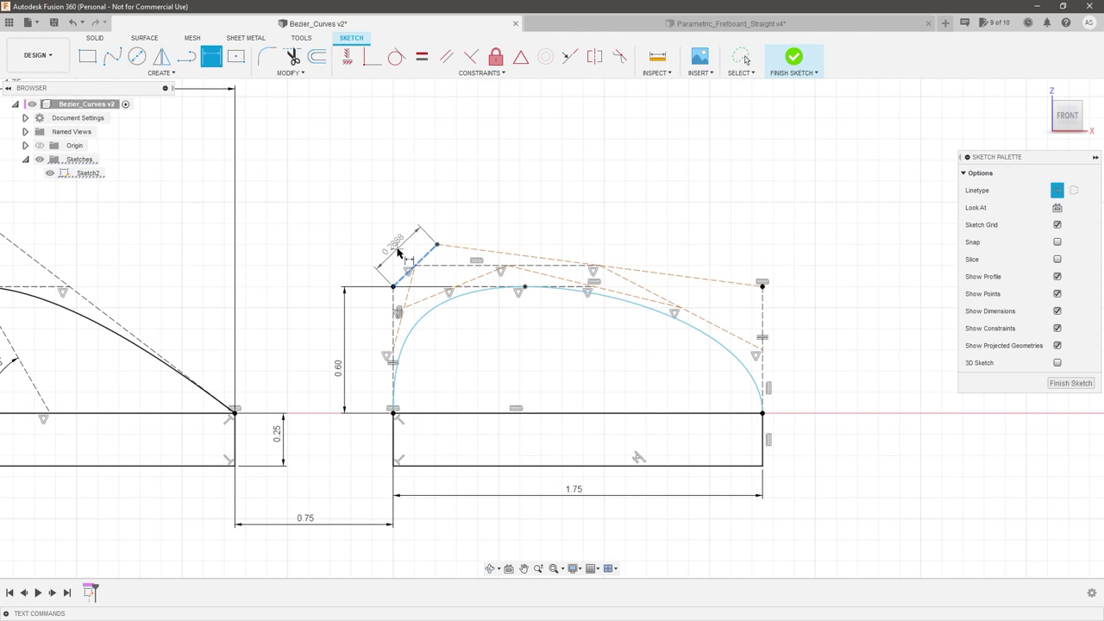
pyautogui.click(398, 251)
pyautogui.press('Escape')
pyautogui.press('Escape')
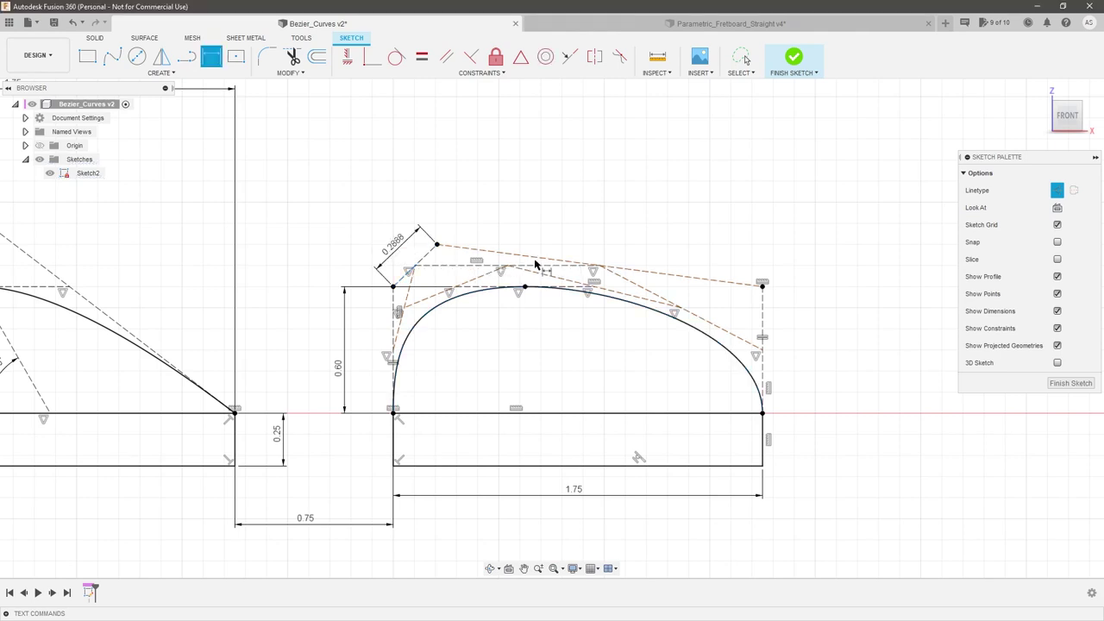
# Dimension the horizontal span of the long upper control segment from the apex to the right side control point, accepting the current value
pyautogui.press('d')
pyautogui.click(550, 259)
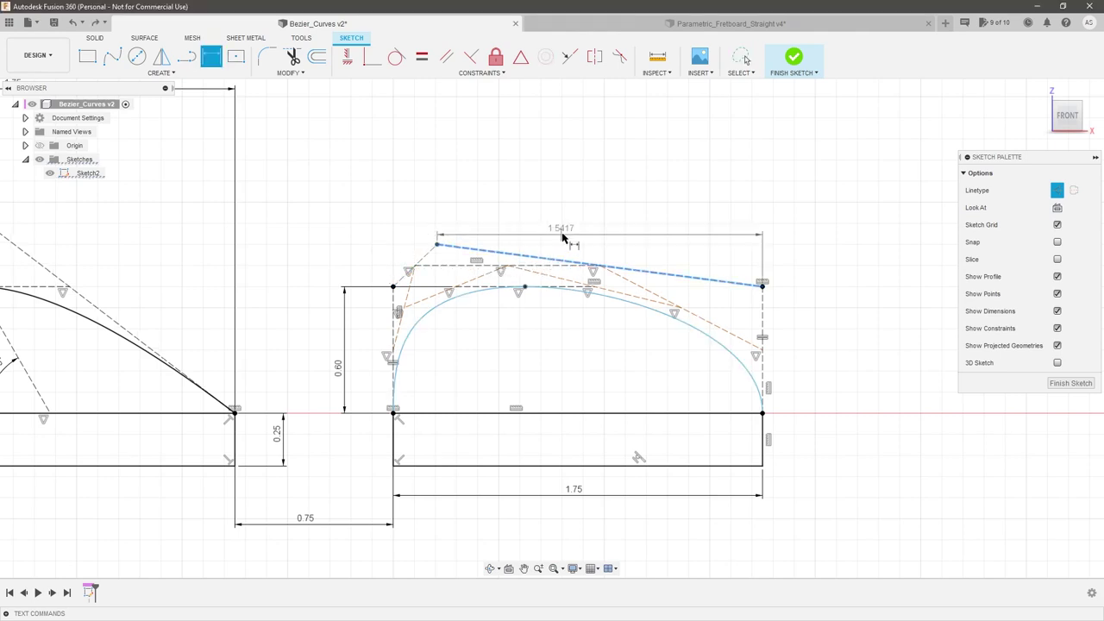
pyautogui.click(643, 234)
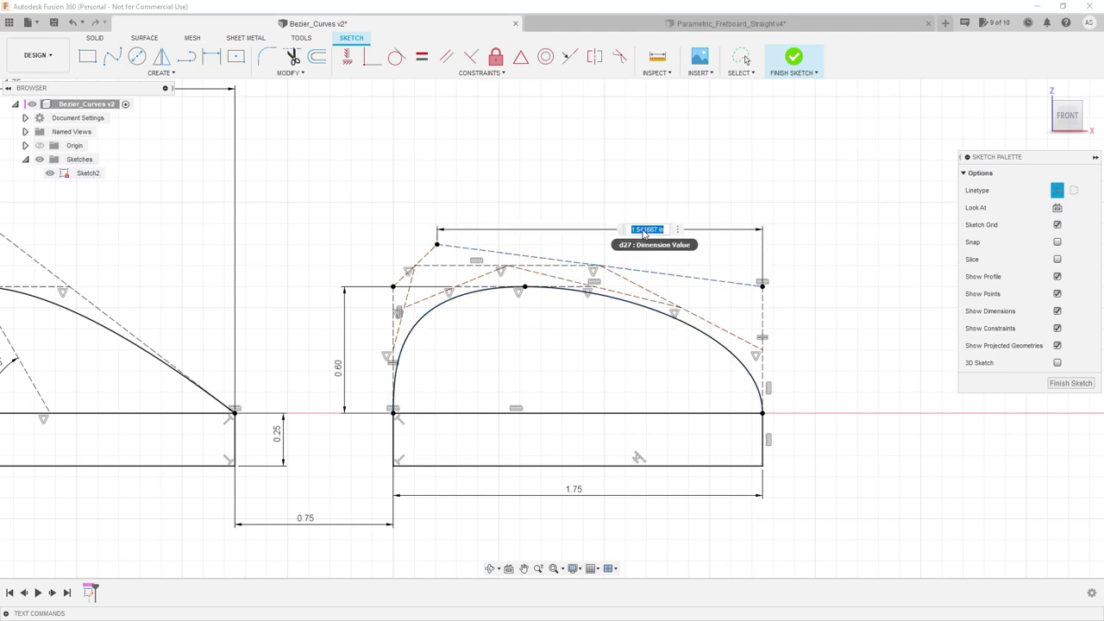
pyautogui.press('Return')
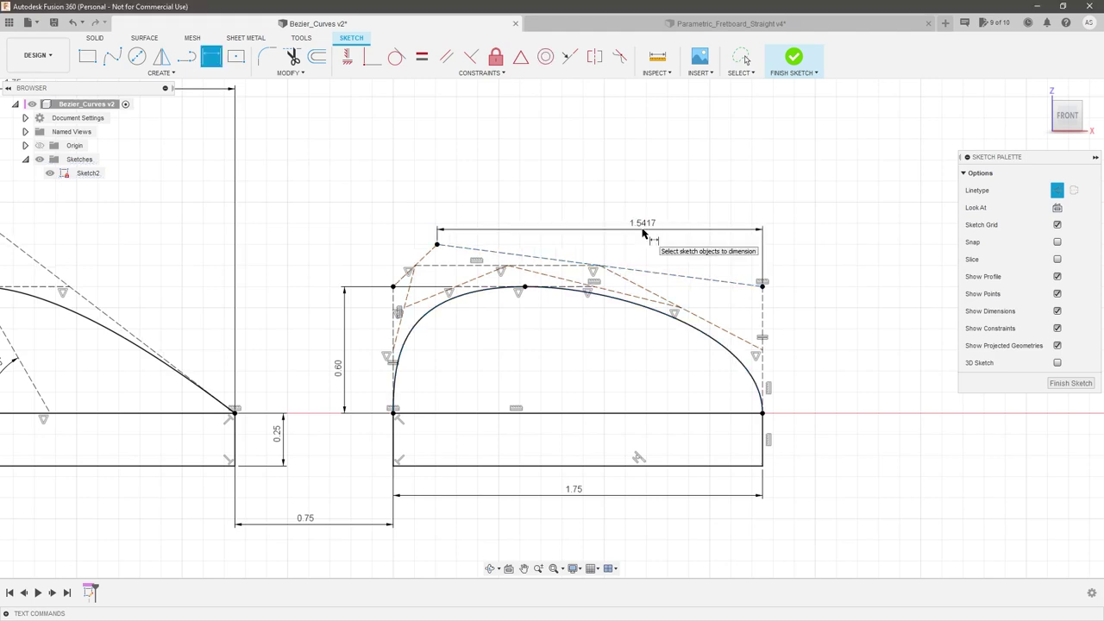
# Examine the fully constrained five-point profile and compare its shape with the three-point profile beside it
pyautogui.scroll(-3, 604, 293)
pyautogui.scroll(1, 608, 315)
pyautogui.scroll(-2, 603, 319)
pyautogui.scroll(1, 591, 320)
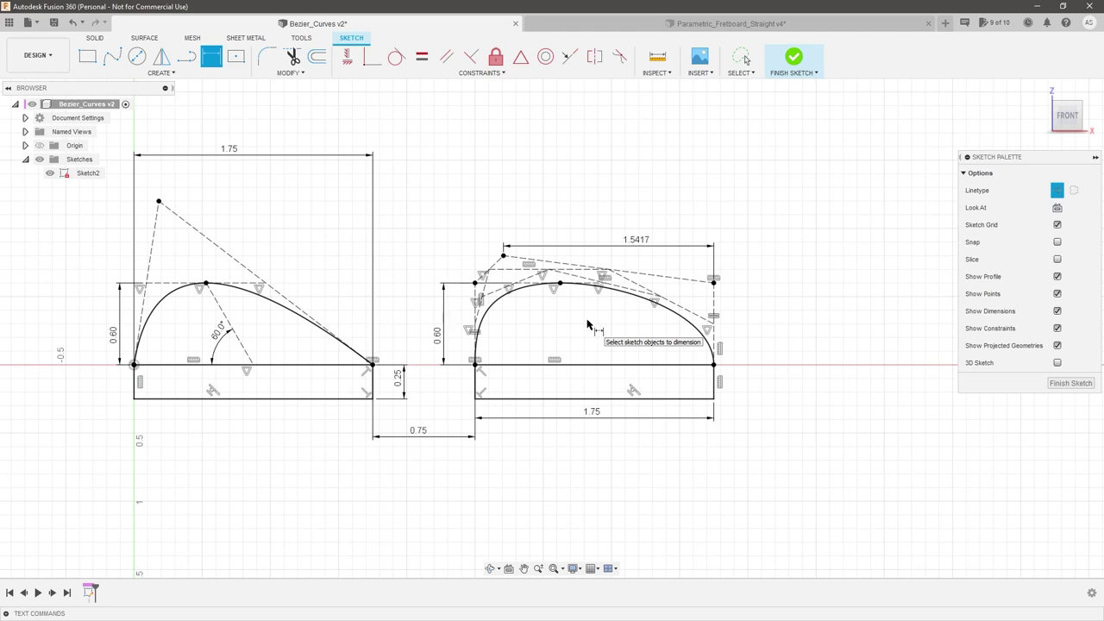
pyautogui.scroll(5, 528, 267)
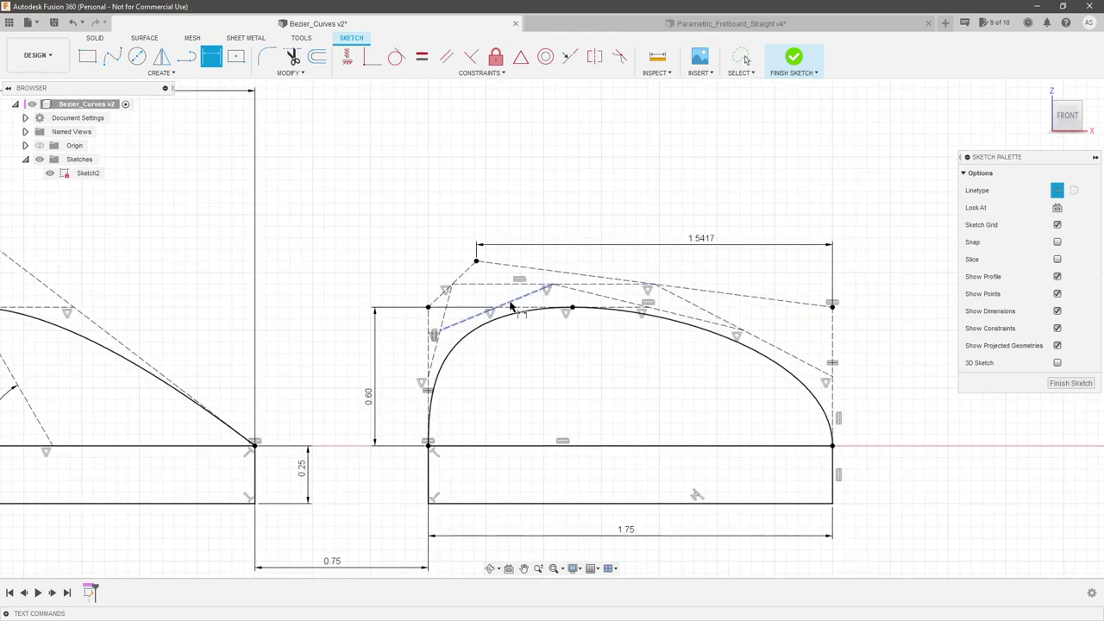
pyautogui.scroll(-3, 484, 316)
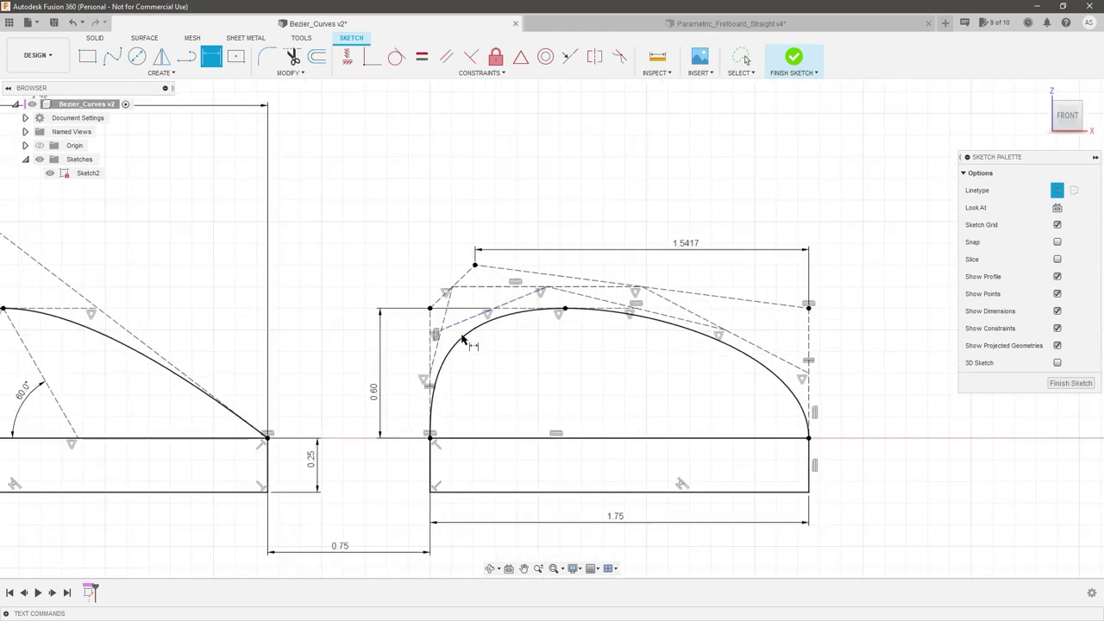
pyautogui.scroll(3, 651, 324)
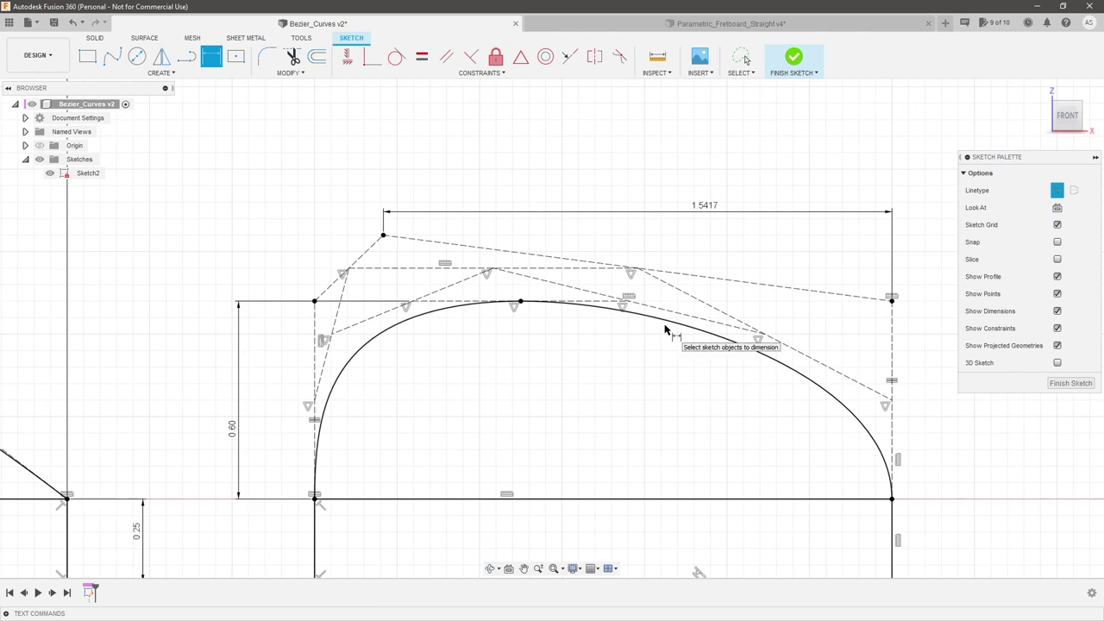
pyautogui.scroll(-3, 665, 329)
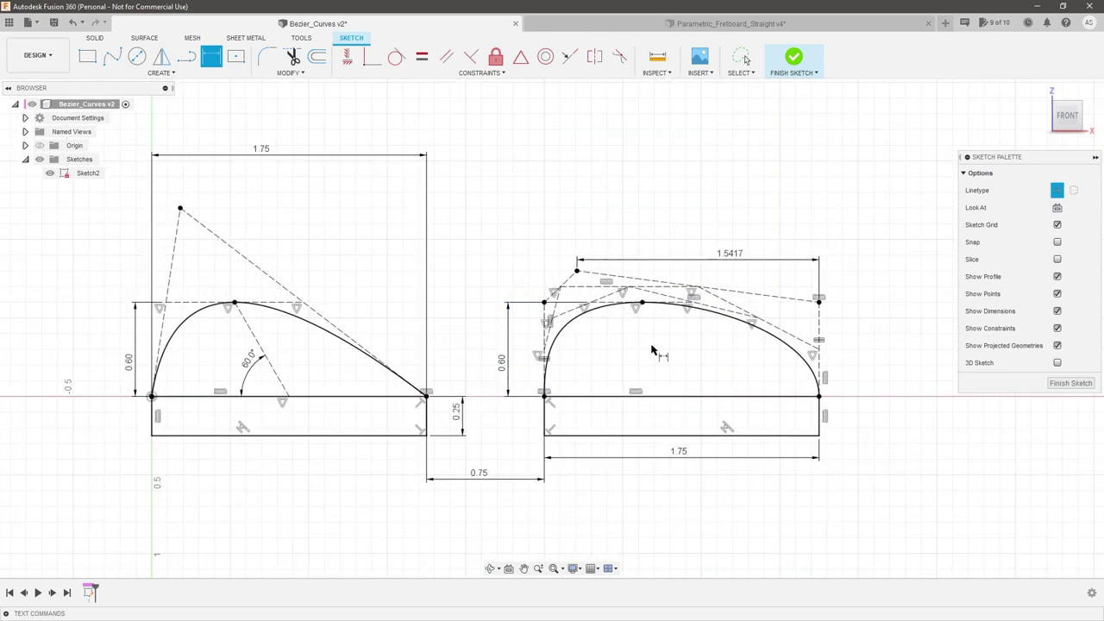
# Save the Bezier_Curves document and switch to the Parametric_Fretboard_Straight document to view the fretboard
pyautogui.click(745, 59)
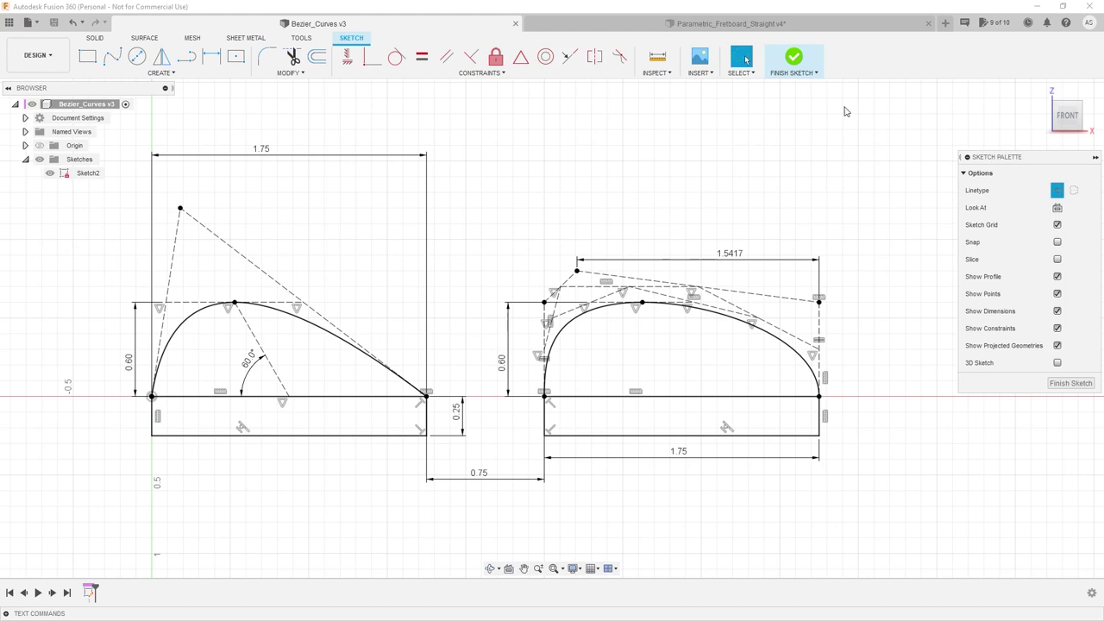
pyautogui.click(716, 24)
pyautogui.moveTo(730, 362)
pyautogui.keyDown('shift'); pyautogui.mouseDown(button='middle')
pyautogui.moveTo(737, 348)
pyautogui.moveTo(724, 353)
pyautogui.mouseUp(button='middle'); pyautogui.keyUp('shift')
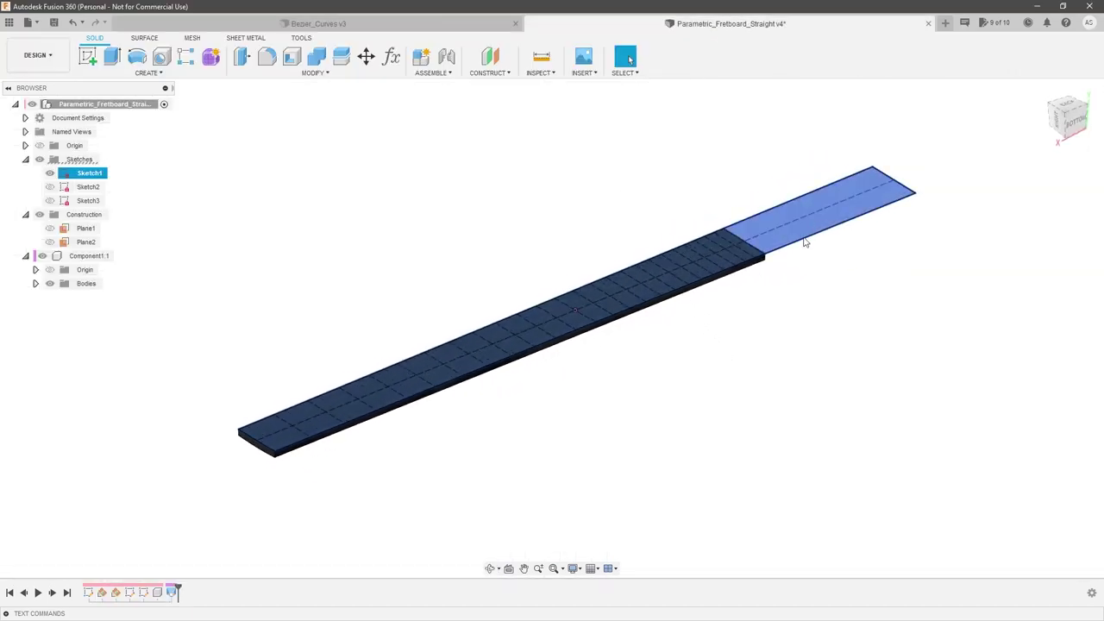
pyautogui.scroll(1, 574, 382)
# Set the user parameter Scale_Length to 26 in for the fretboard model
pyautogui.click(391, 56)
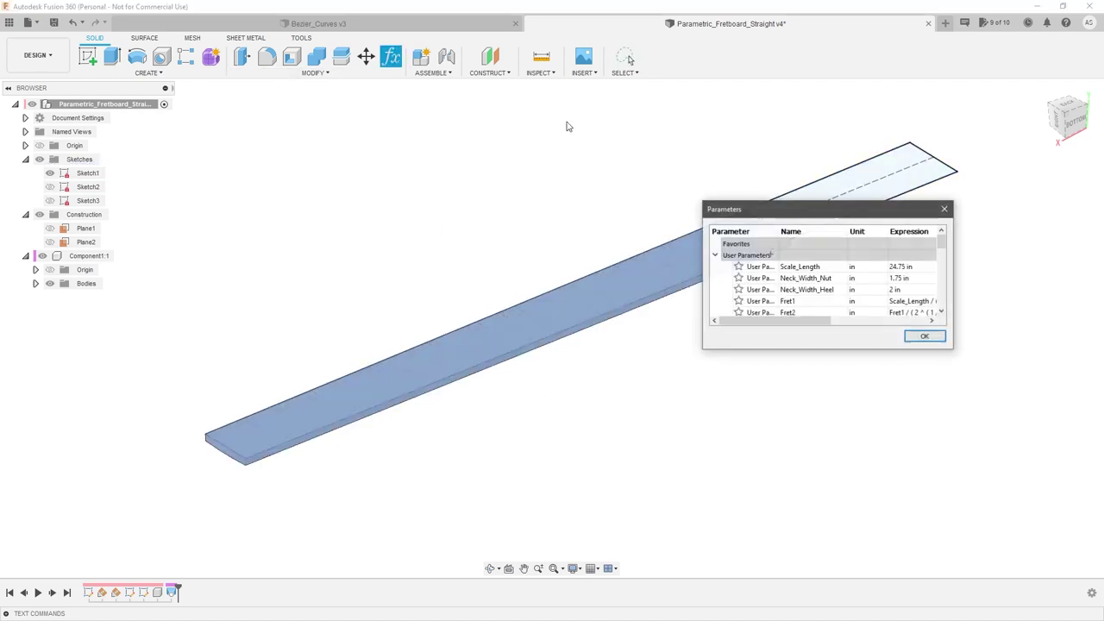
pyautogui.click(899, 267)
pyautogui.click(900, 266)
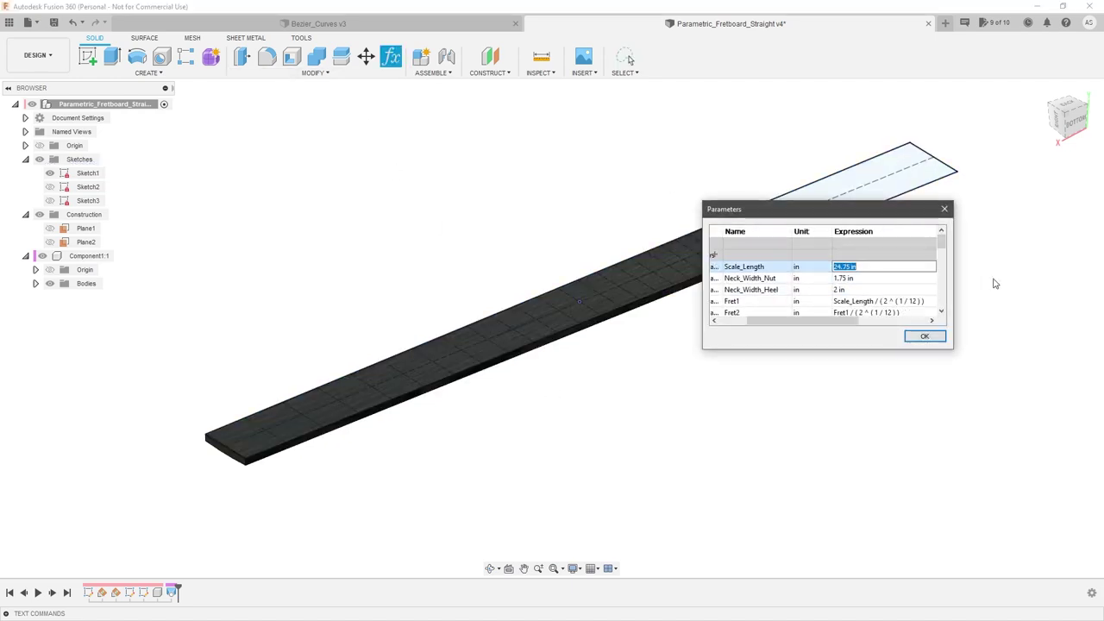
pyautogui.press('Return')
pyautogui.click(873, 268)
pyautogui.click(873, 267)
pyautogui.write('26')
pyautogui.press('Return')
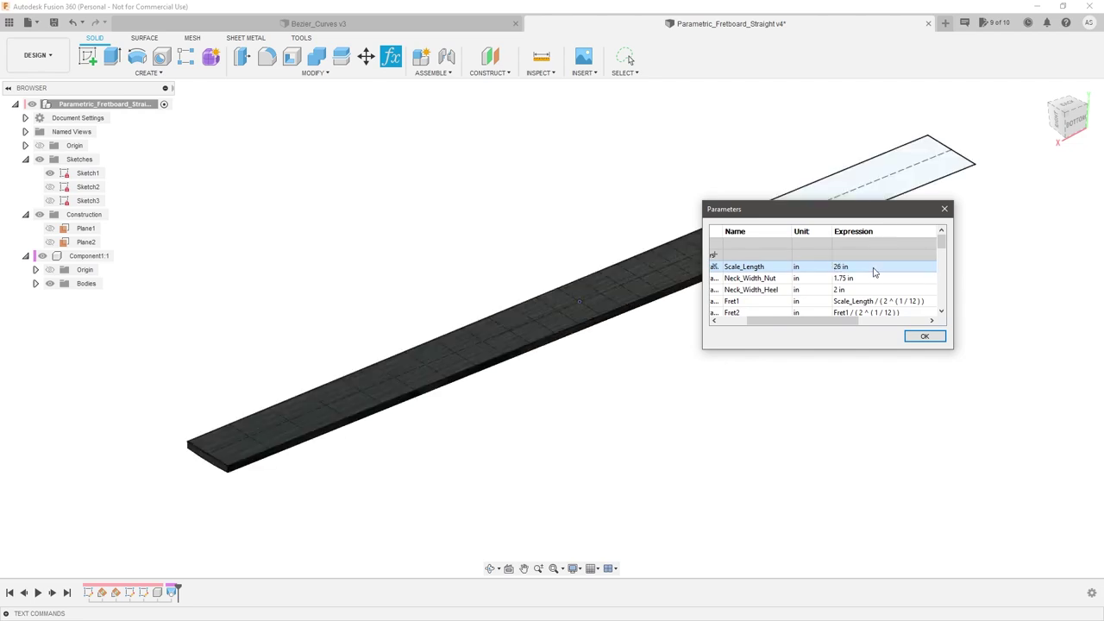
# Set the Scale_Length parameter back to 24.75 in and close the parameter table
pyautogui.click(874, 268)
pyautogui.write('24.7')
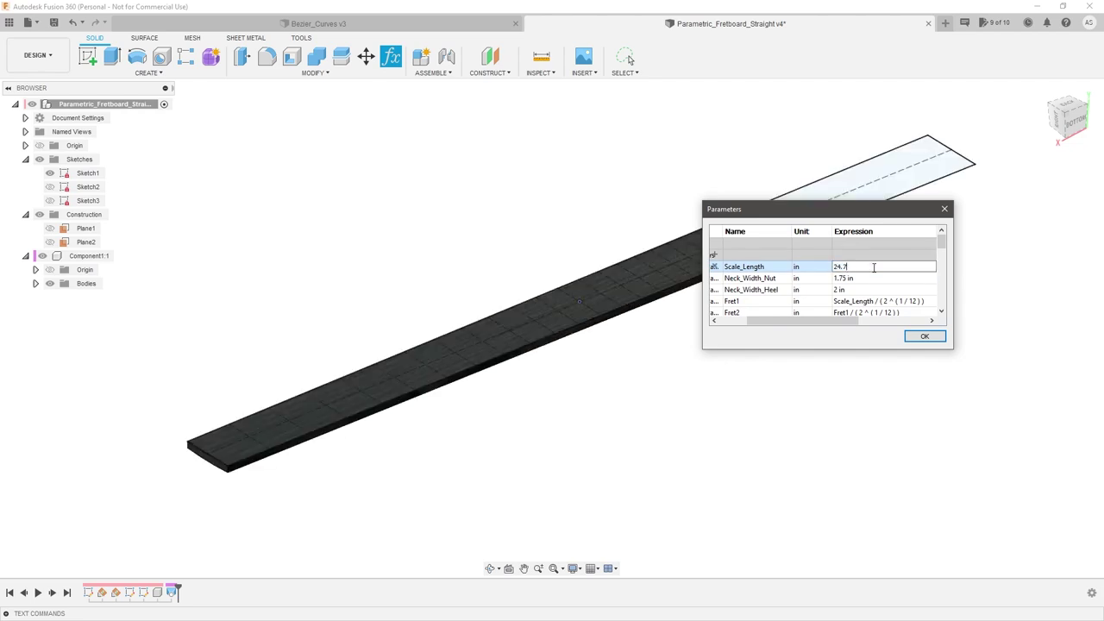
pyautogui.write('5')
pyautogui.press('Return')
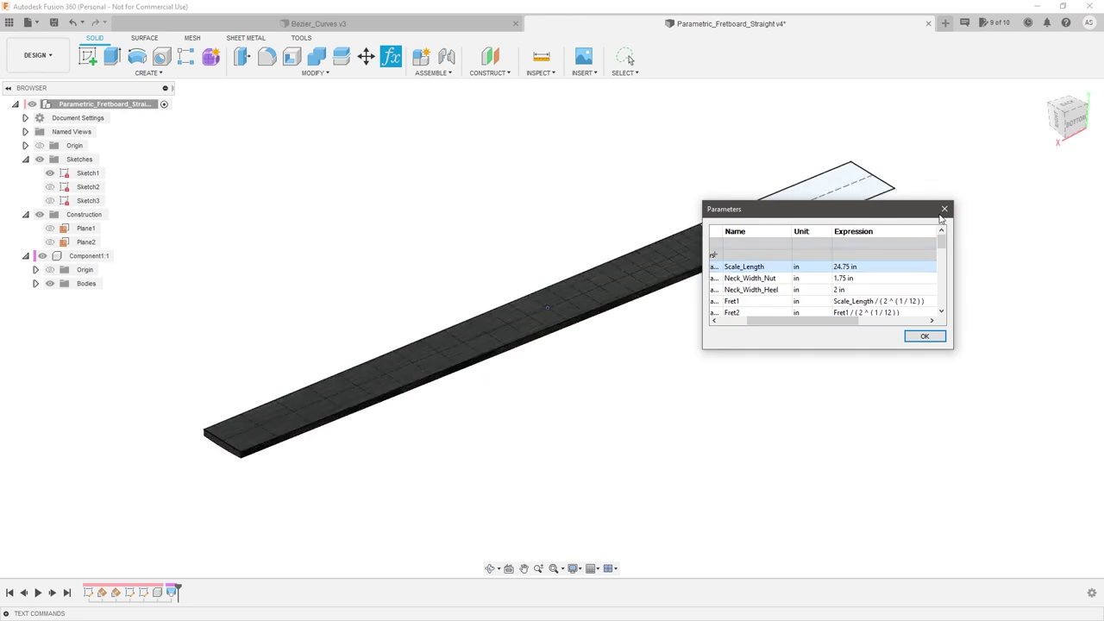
pyautogui.click(946, 210)
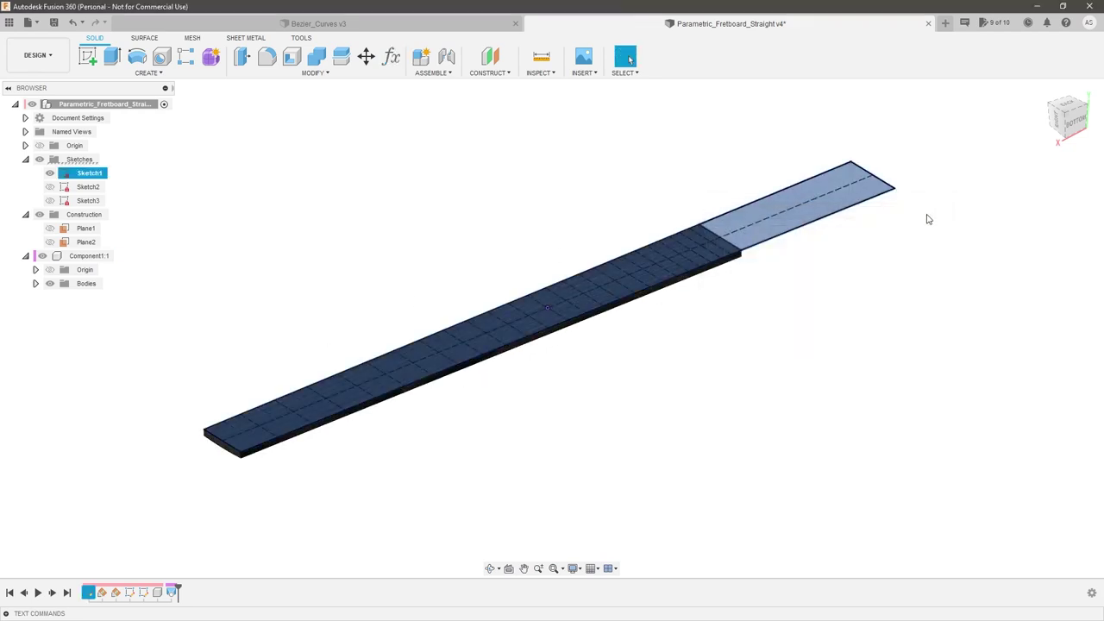
# Show the two construction planes at the ends of the fretboard
pyautogui.scroll(2, 313, 423)
pyautogui.moveTo(592, 422)
pyautogui.keyDown('shift'); pyautogui.mouseDown(button='middle')
pyautogui.moveTo(598, 390)
pyautogui.moveTo(539, 412)
pyautogui.mouseUp(button='middle'); pyautogui.keyUp('shift')
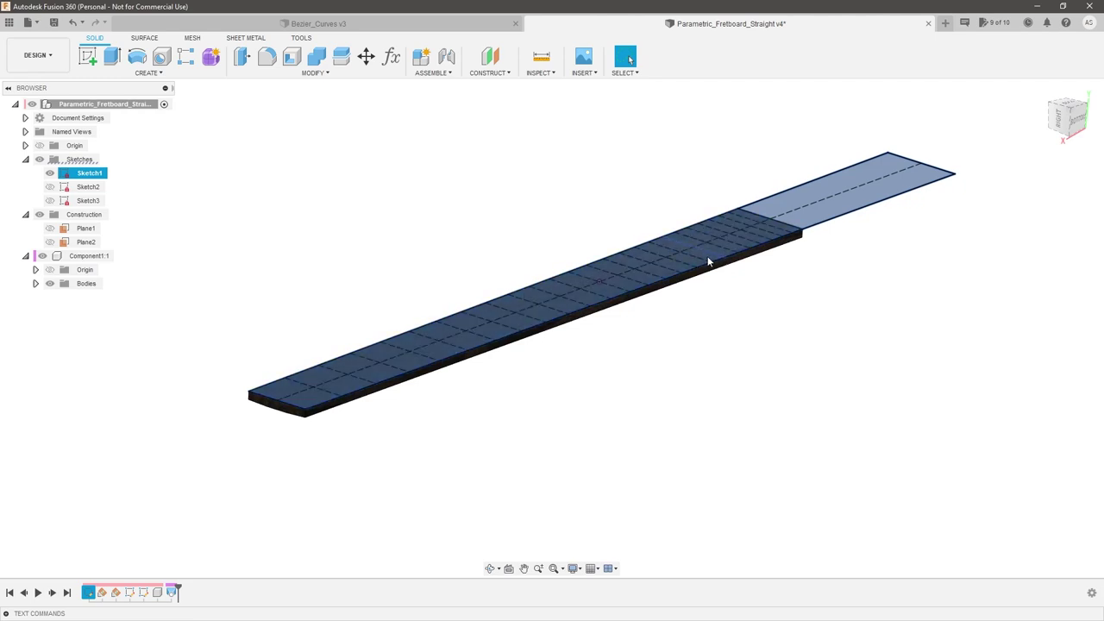
pyautogui.click(432, 217)
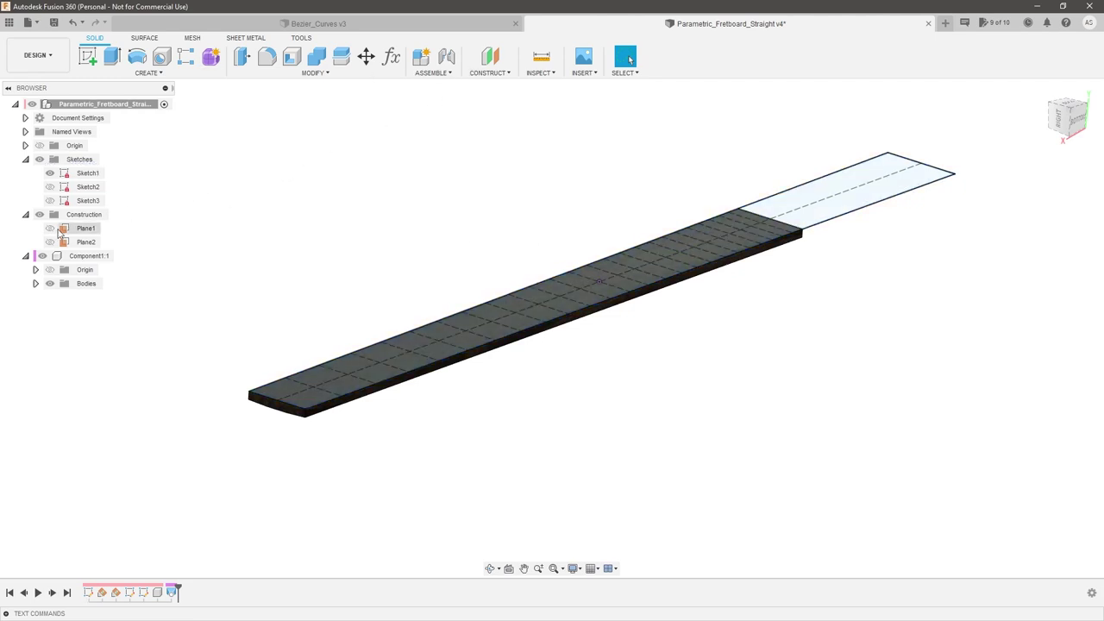
pyautogui.click(49, 227)
pyautogui.click(49, 241)
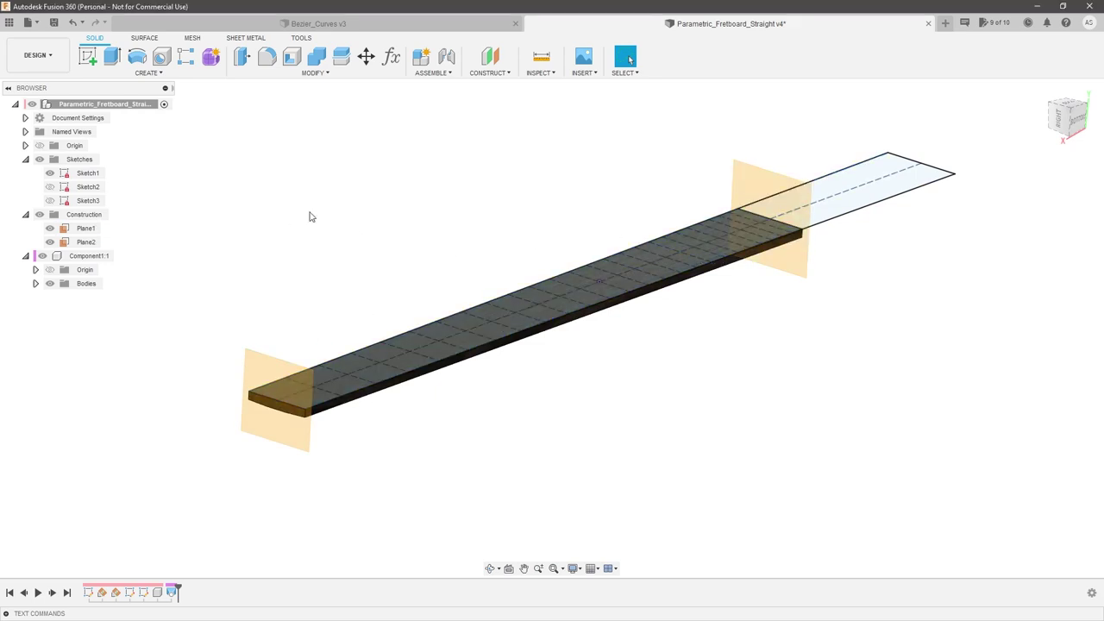
# Create a sketch on the construction plane at the fretboard's narrow end
pyautogui.click(260, 371)
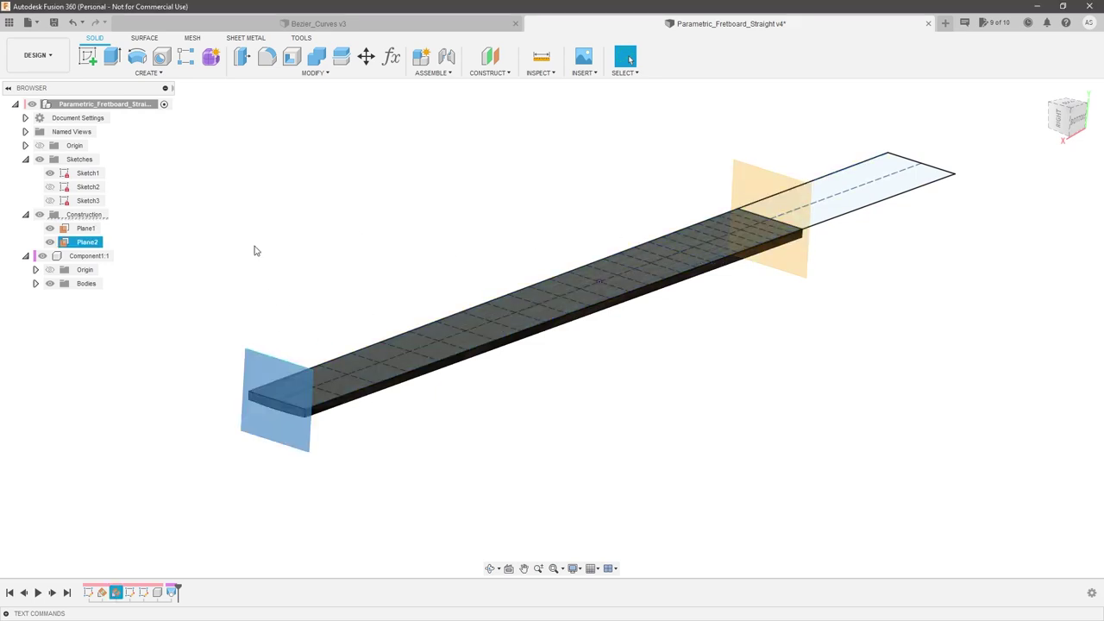
pyautogui.click(88, 58)
pyautogui.moveTo(337, 147)
pyautogui.keyDown('shift'); pyautogui.mouseDown(button='middle')
pyautogui.moveTo(448, 238)
pyautogui.moveTo(367, 298)
pyautogui.moveTo(517, 365)
pyautogui.moveTo(510, 308)
pyautogui.moveTo(533, 362)
pyautogui.mouseUp(button='middle'); pyautogui.keyUp('shift')
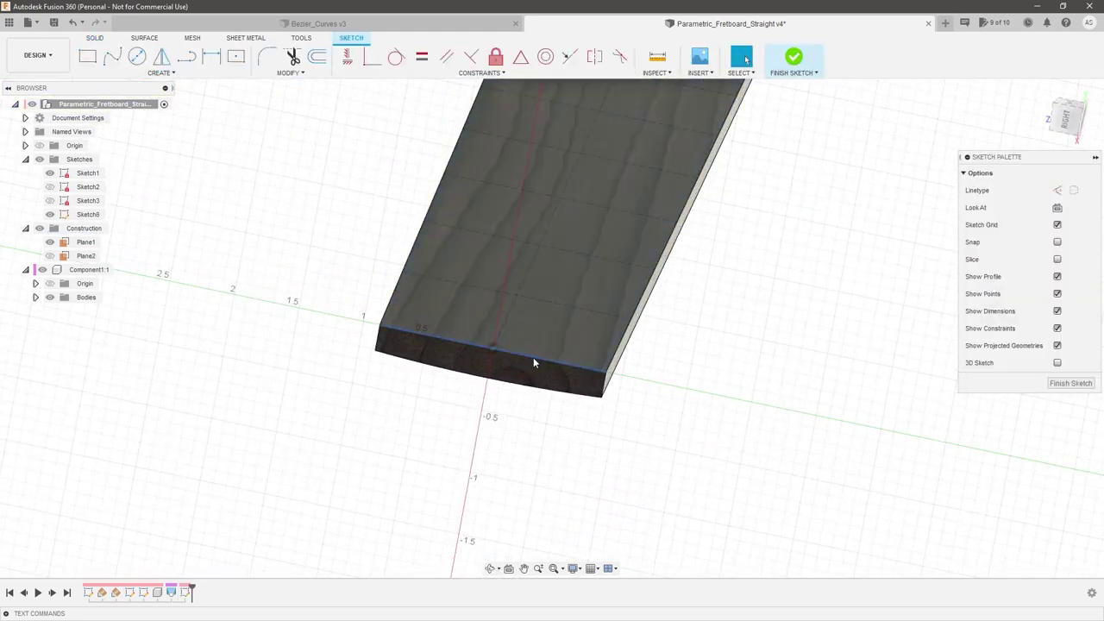
pyautogui.keyDown('shift'); pyautogui.moveTo(576, 320); pyautogui.dragTo(774, 391, button='middle'); pyautogui.keyUp('shift')
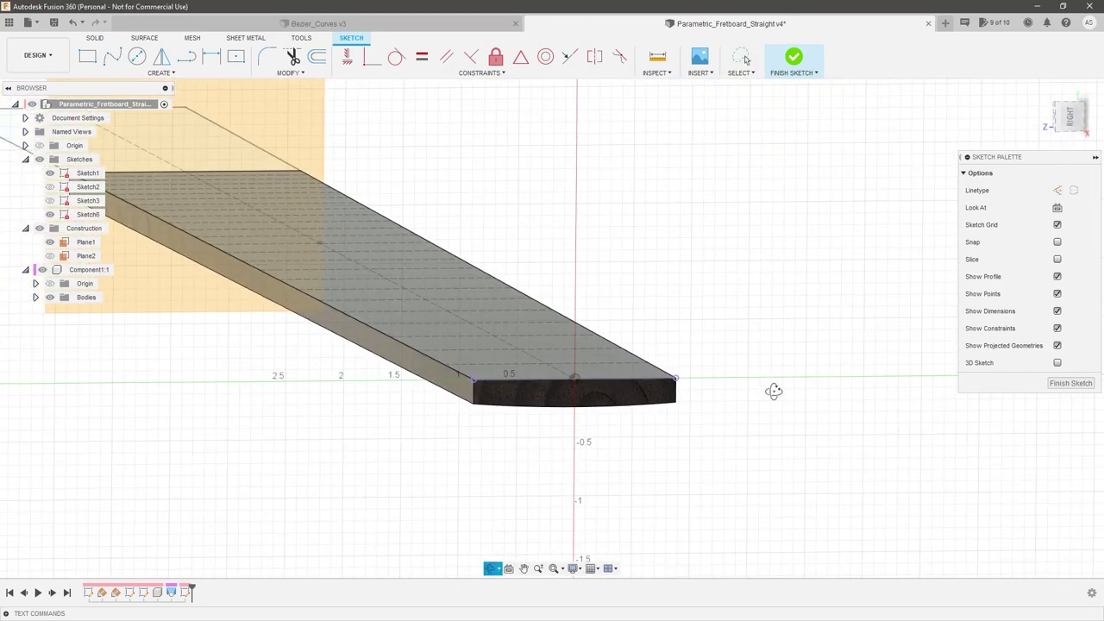
# Try a control point spline arching between the end face's two flat-side corners, and undo it
pyautogui.click(189, 74)
pyautogui.moveTo(172, 174)
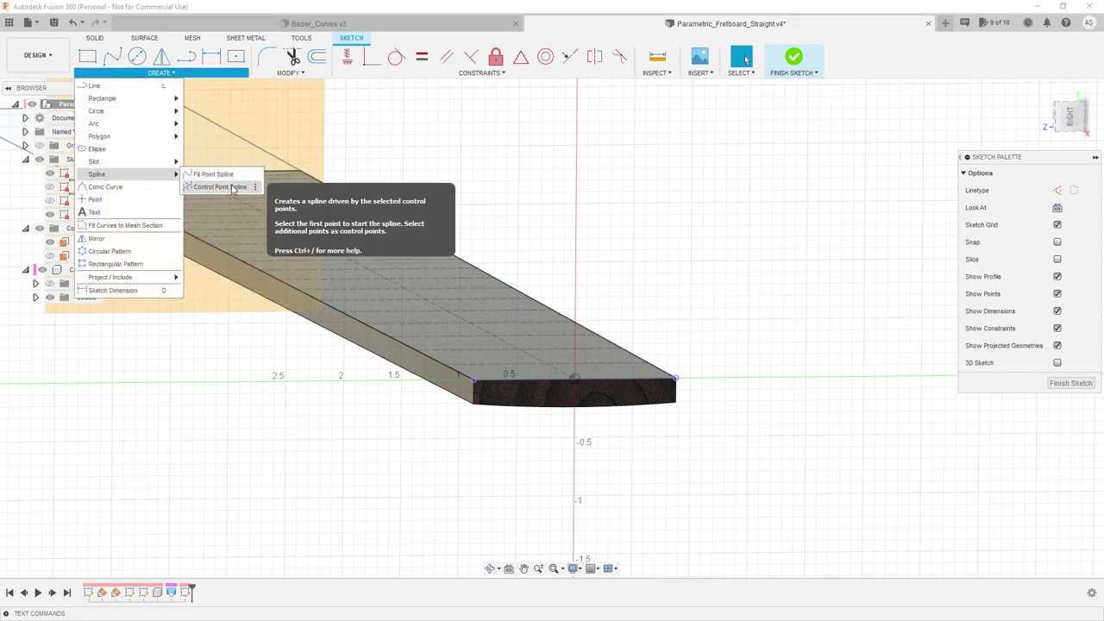
pyautogui.click(232, 187)
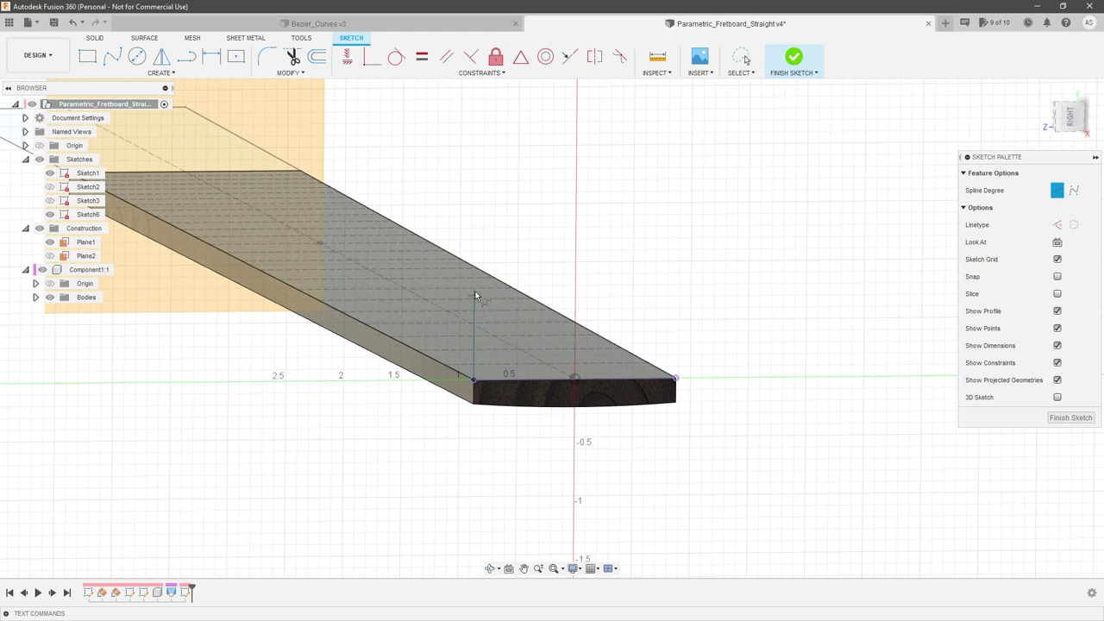
pyautogui.click(457, 267)
pyautogui.click(701, 256)
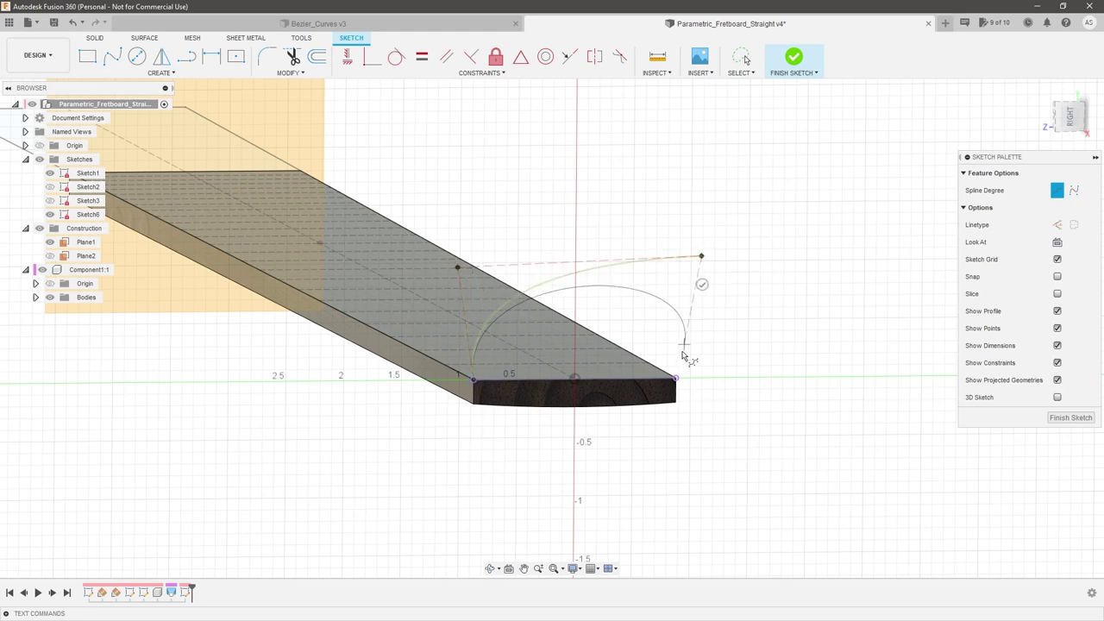
pyautogui.click(677, 379)
pyautogui.press('Escape')
pyautogui.click(647, 371)
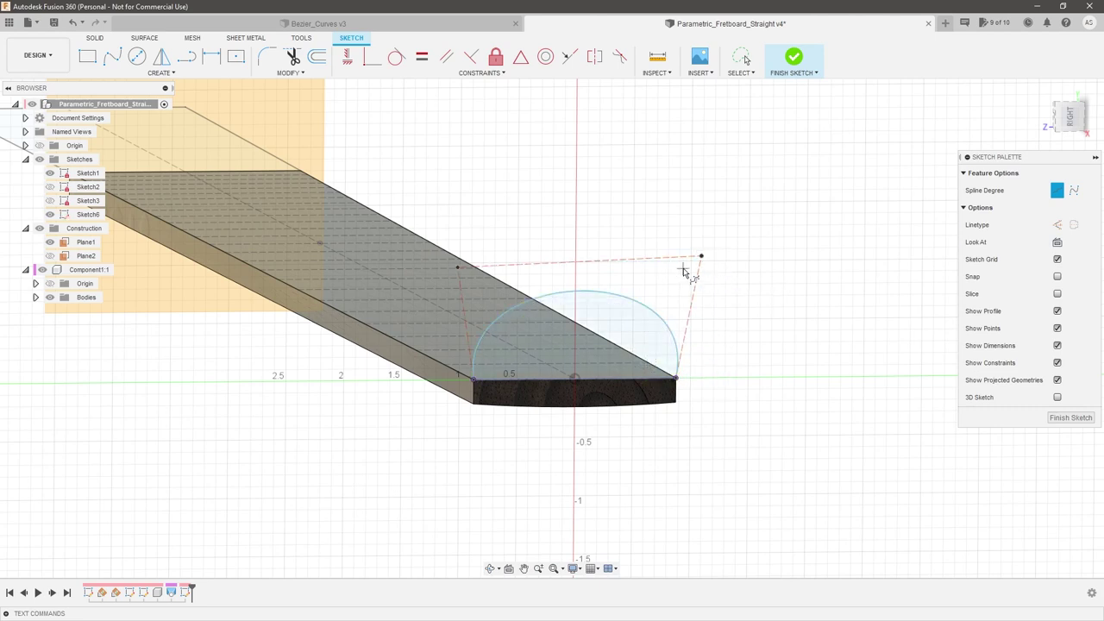
pyautogui.press('Escape')
pyautogui.hotkey('ctrl', 'z')
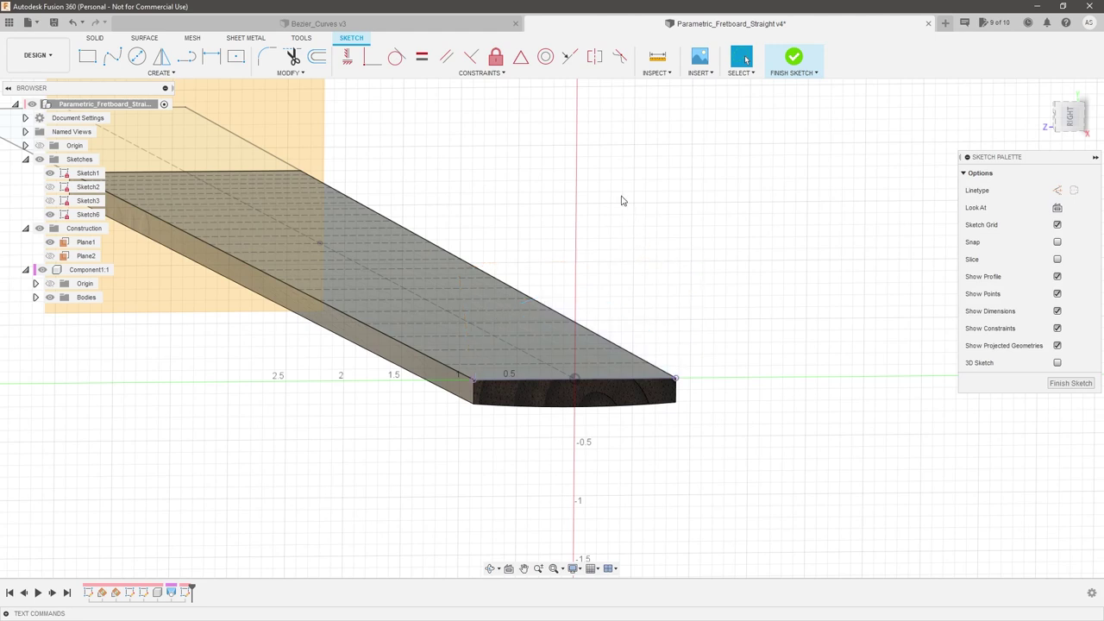
pyautogui.click(175, 74)
pyautogui.moveTo(161, 179)
pyautogui.click(226, 185)
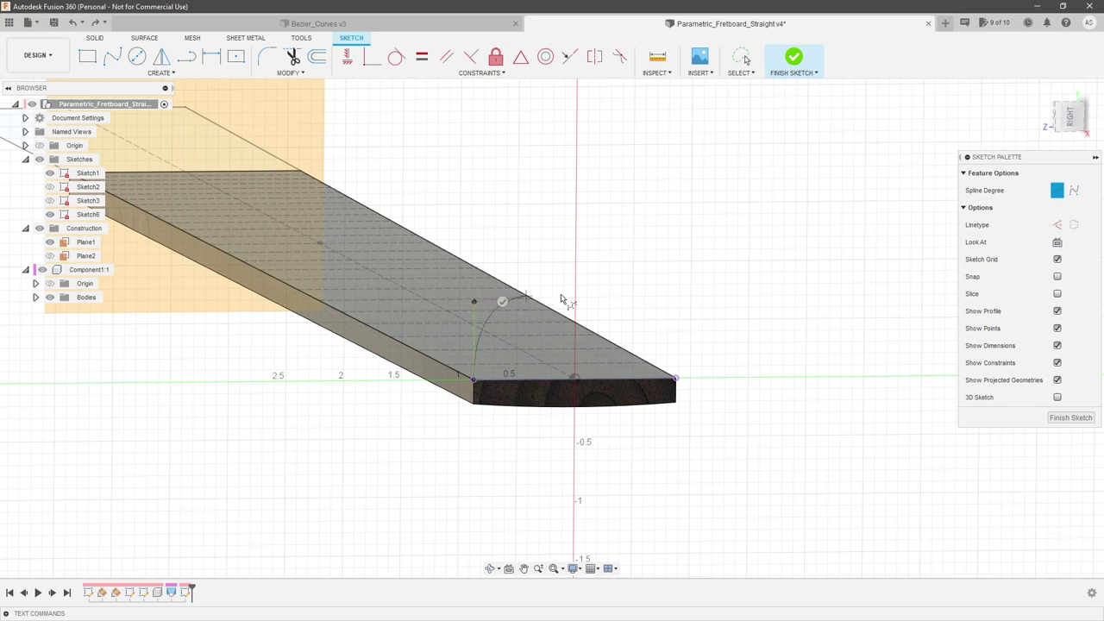
pyautogui.click(653, 281)
pyautogui.click(675, 377)
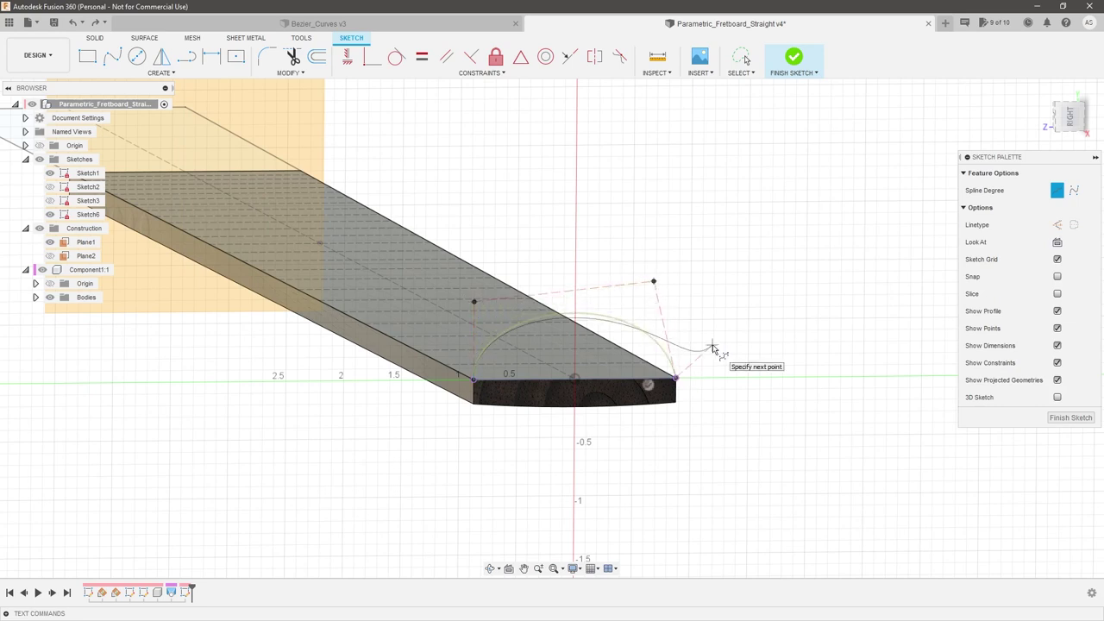
pyautogui.press('Escape')
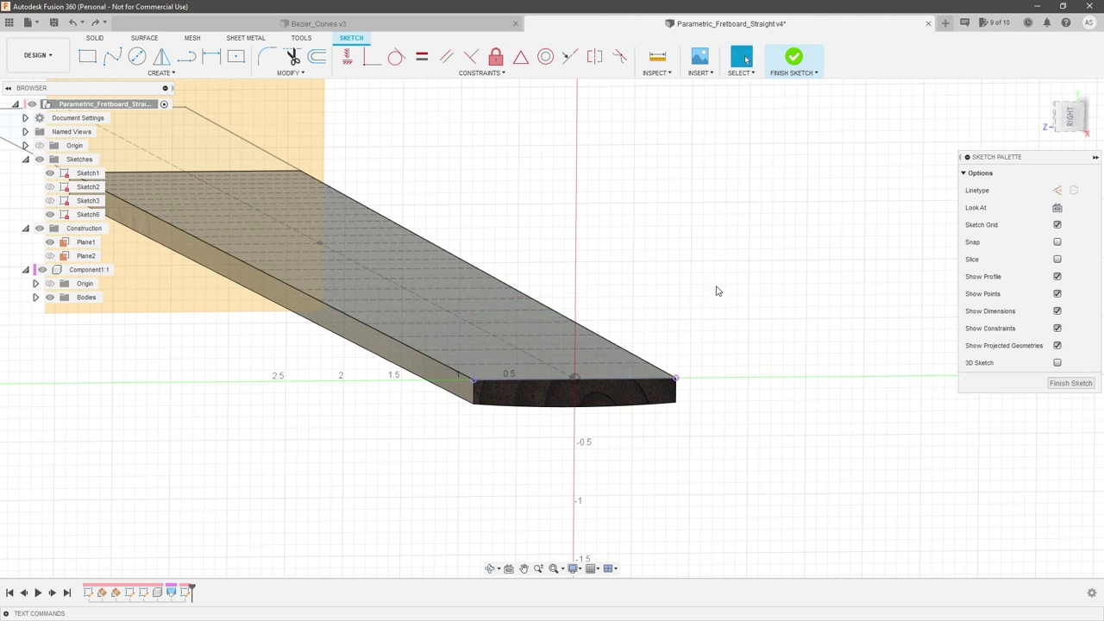
# Draw a four-point Control Point Spline between the end face's flat-side corners, with its two middle points above the fretboard's flat face
pyautogui.click(160, 72)
pyautogui.moveTo(160, 176)
pyautogui.click(237, 187)
pyautogui.click(444, 292)
pyautogui.click(642, 282)
pyautogui.click(676, 378)
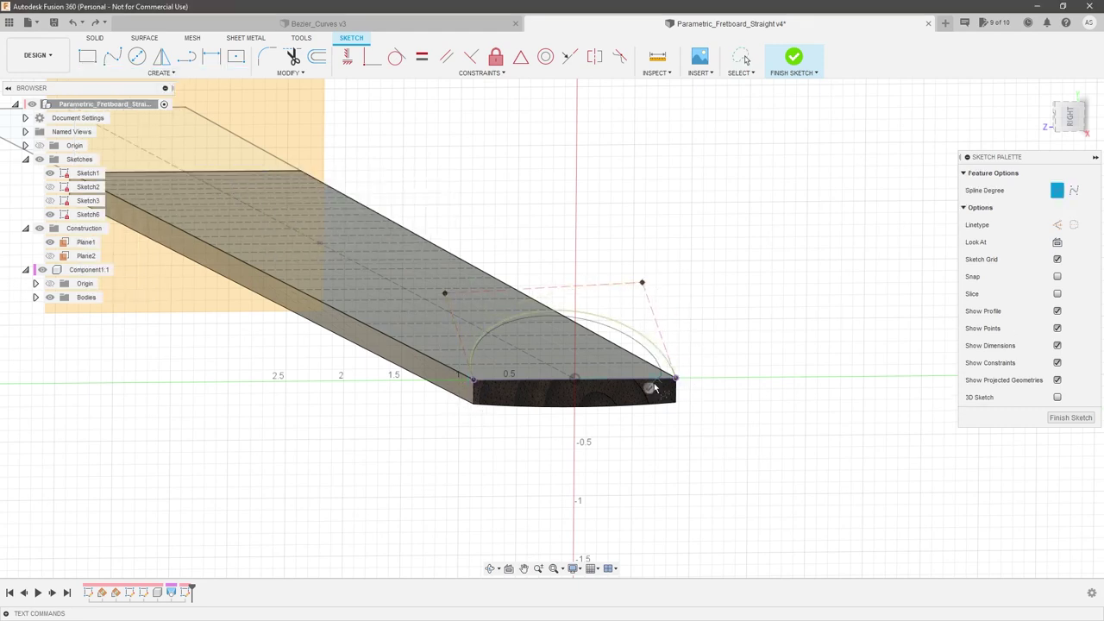
pyautogui.click(647, 389)
pyautogui.scroll(2, 657, 315)
pyautogui.moveTo(706, 313)
pyautogui.keyDown('shift'); pyautogui.mouseDown(button='middle')
pyautogui.moveTo(682, 303)
pyautogui.moveTo(702, 307)
pyautogui.mouseUp(button='middle'); pyautogui.keyUp('shift')
pyautogui.press('Escape')
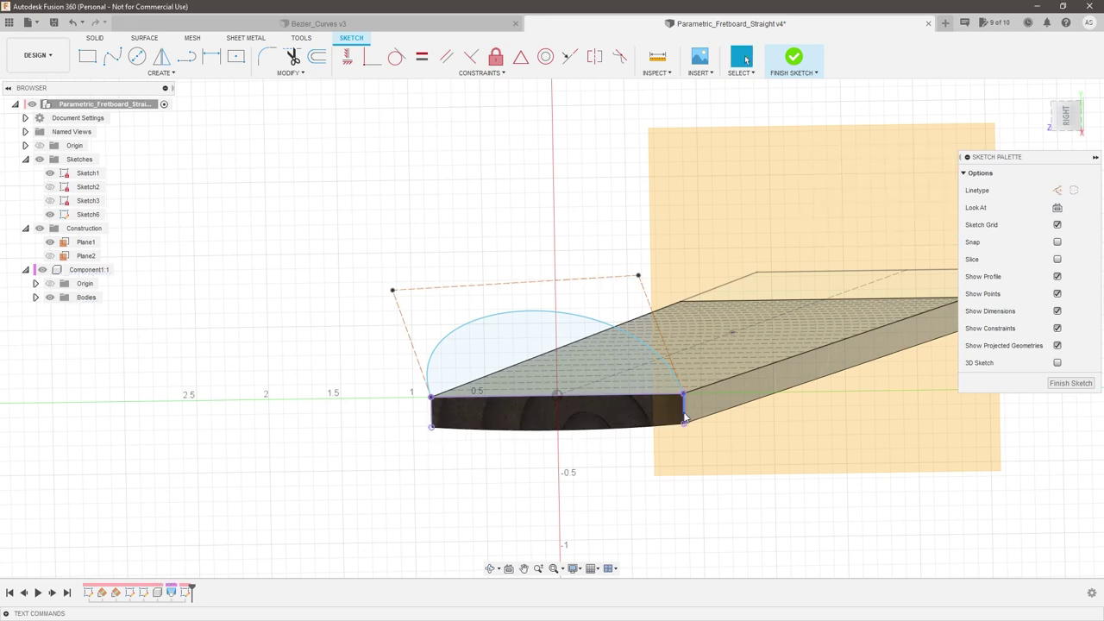
# Make the spline's two outer control lines collinear with the fretboard end's side edges
pyautogui.scroll(2, 437, 392)
pyautogui.click(417, 369)
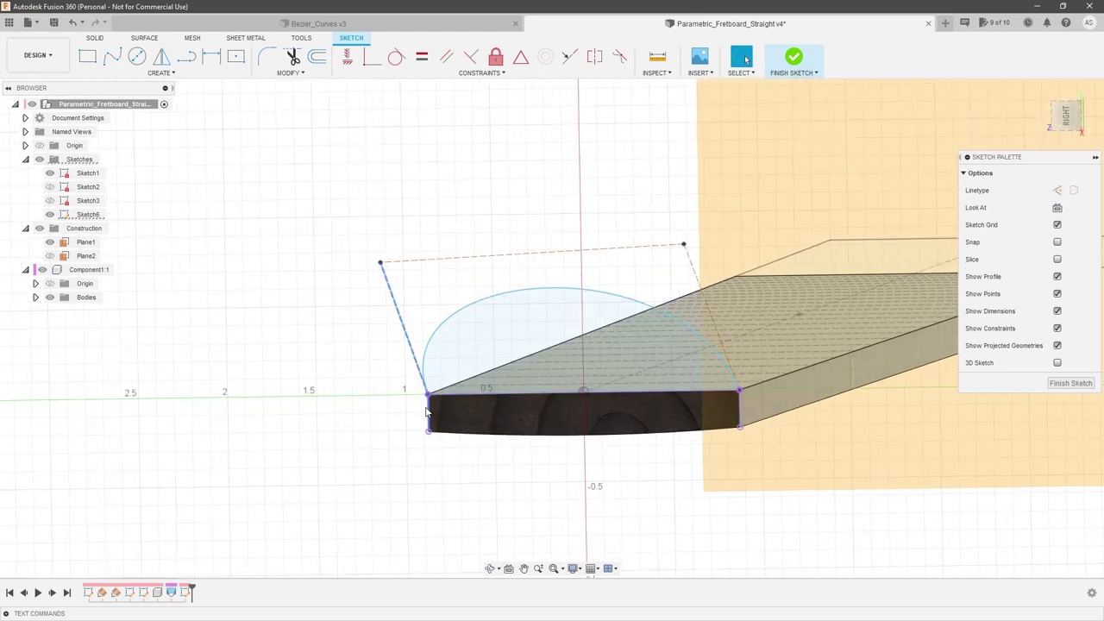
pyautogui.click(569, 56)
pyautogui.click(734, 371)
pyautogui.click(741, 415)
pyautogui.scroll(-1, 583, 387)
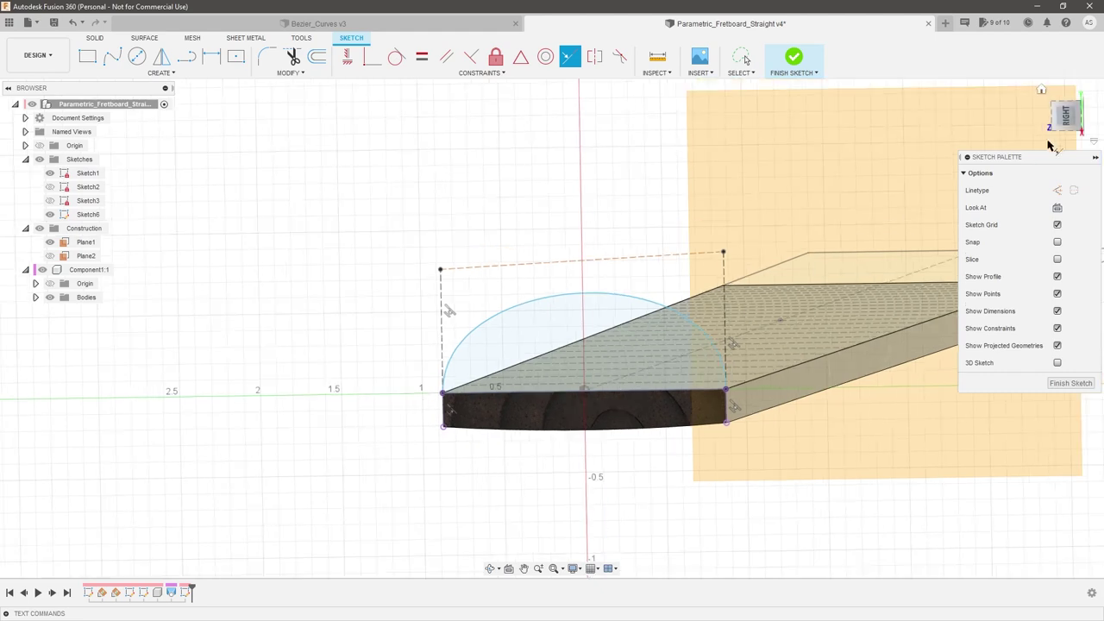
# Hide the construction planes and raise the lower spline control point to about the height of the other one
pyautogui.click(1065, 115)
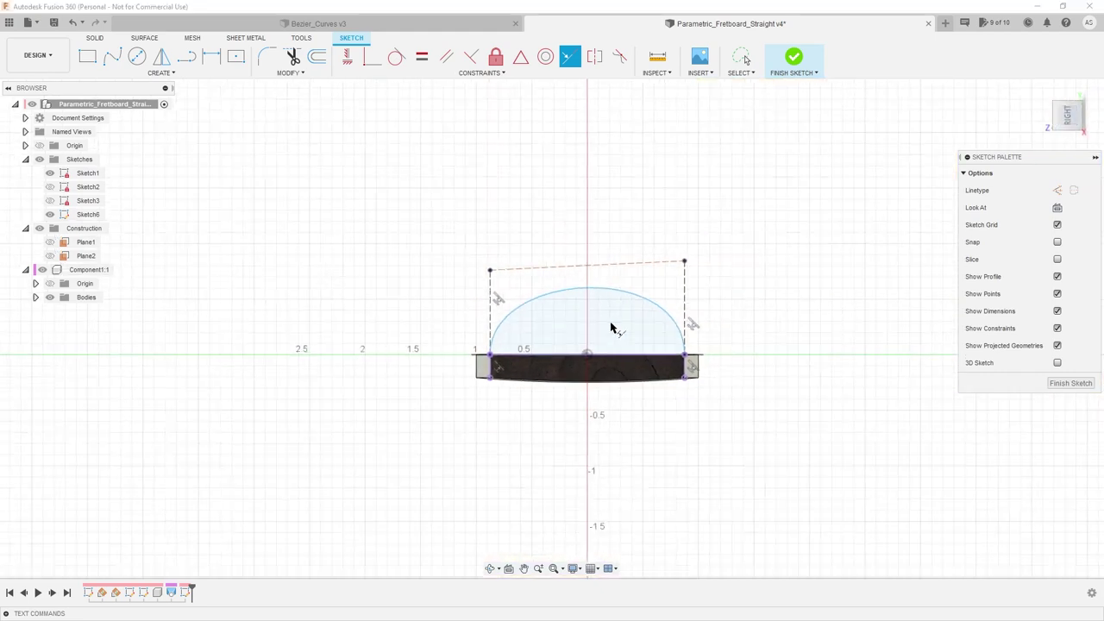
pyautogui.click(445, 282)
pyautogui.click(418, 239)
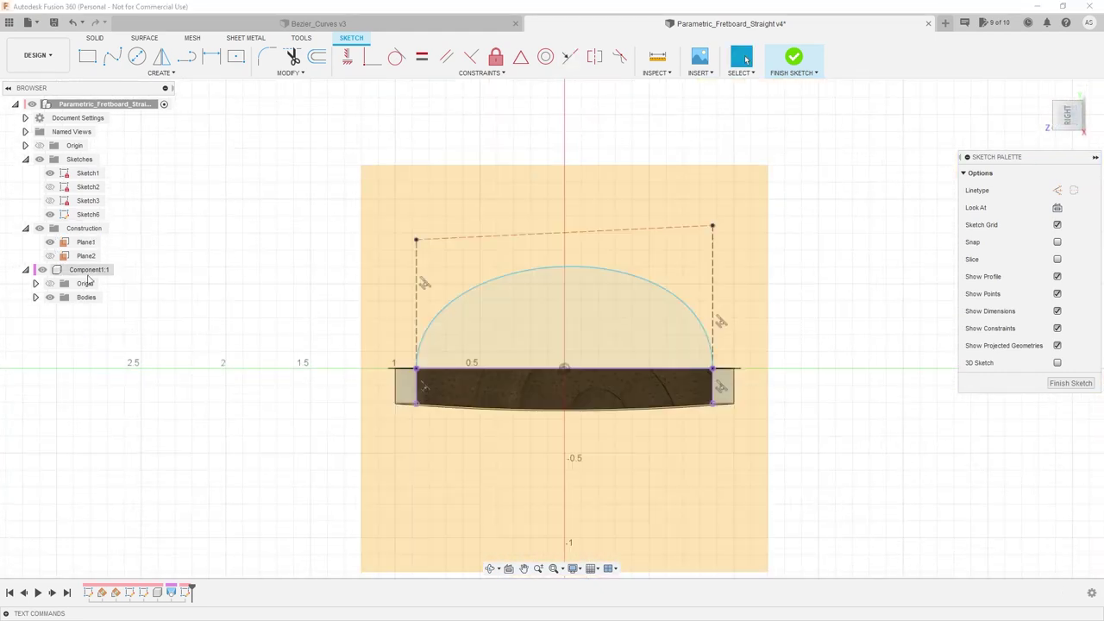
pyautogui.click(40, 229)
pyautogui.moveTo(415, 240); pyautogui.dragTo(410, 223)
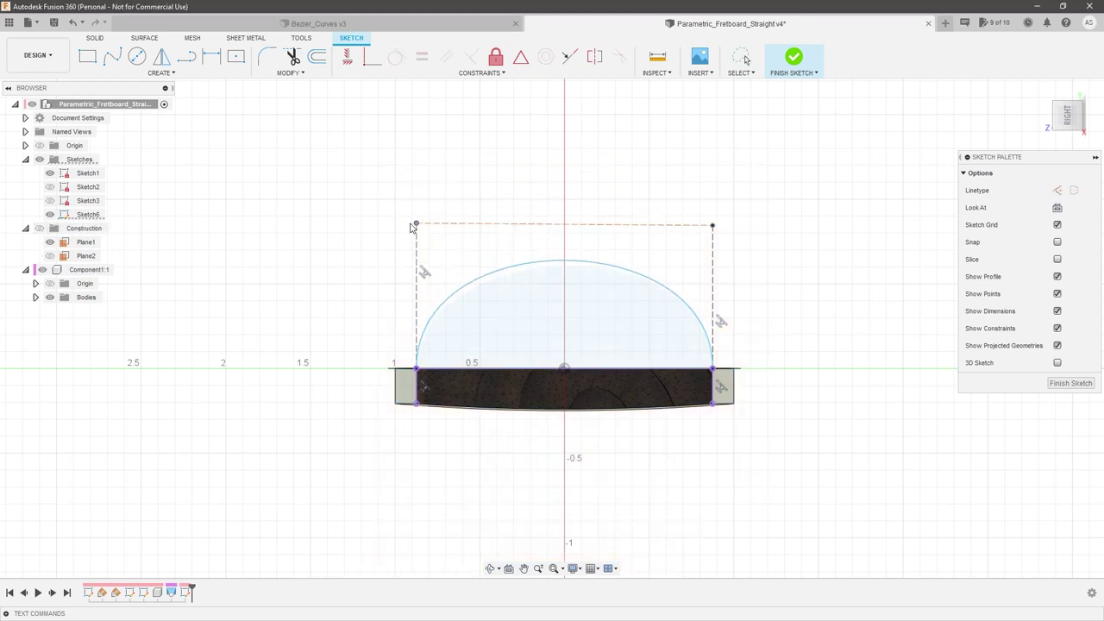
# Apply an Equal constraint to the spline's two vertical control lines and test it by moving a control point
pyautogui.click(712, 264)
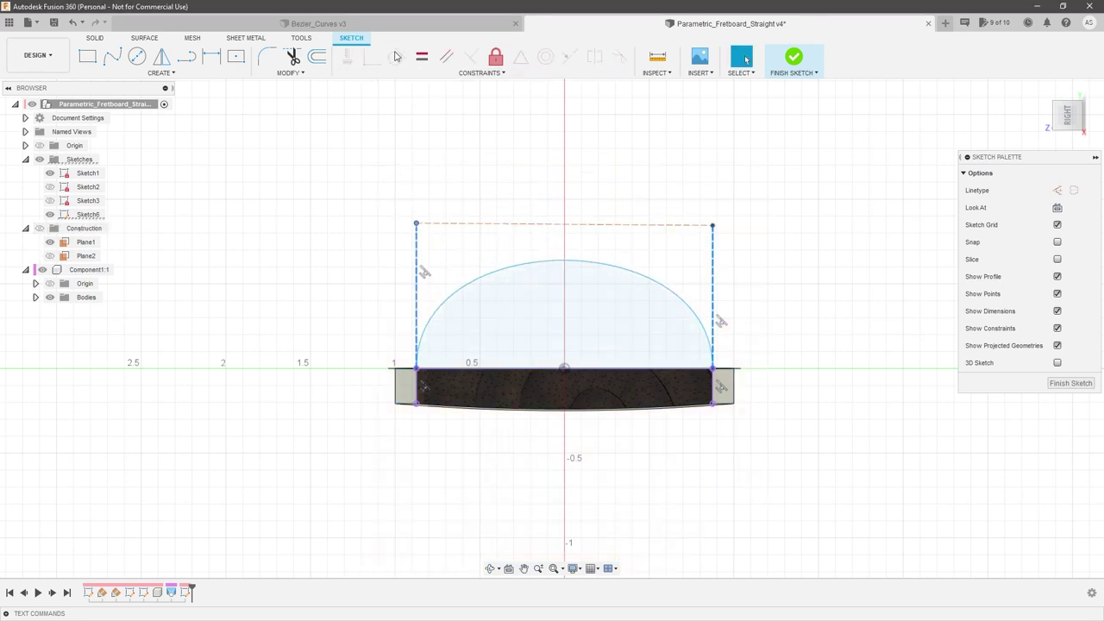
pyautogui.click(420, 59)
pyautogui.press('Escape')
pyautogui.moveTo(712, 223)
pyautogui.mouseDown()
pyautogui.moveTo(713, 279)
pyautogui.moveTo(698, 225)
pyautogui.mouseUp()
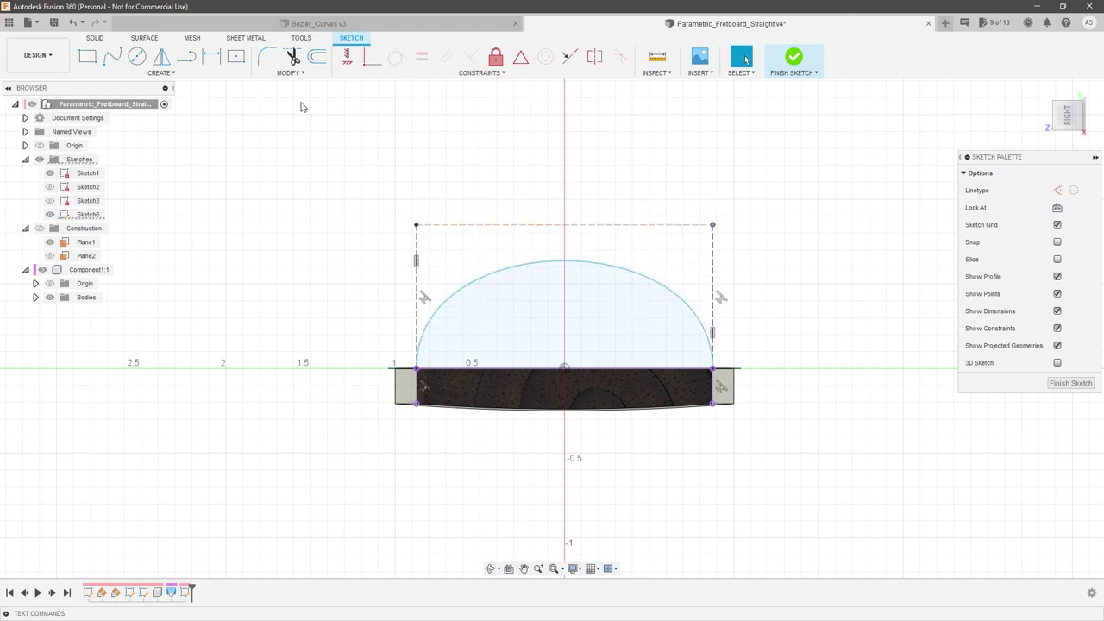
# Draw two lines connecting the midpoints of the spline's three control lines, and a third line joining the midpoints of those two
pyautogui.click(193, 58)
pyautogui.click(419, 298)
pyautogui.click(561, 230)
pyautogui.doubleClick(708, 299)
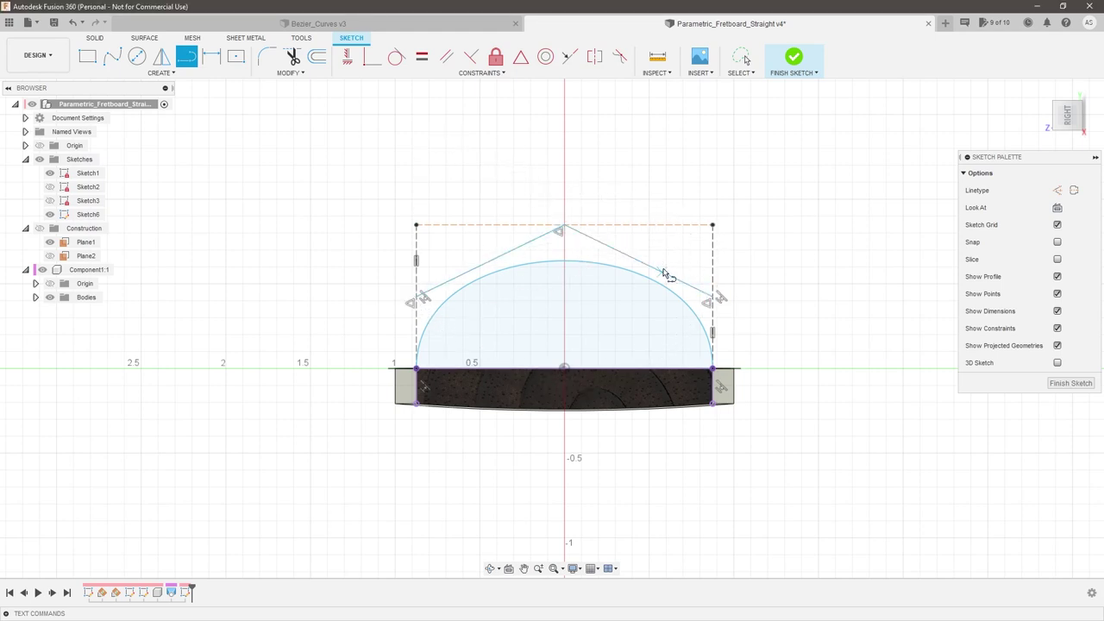
pyautogui.click(638, 260)
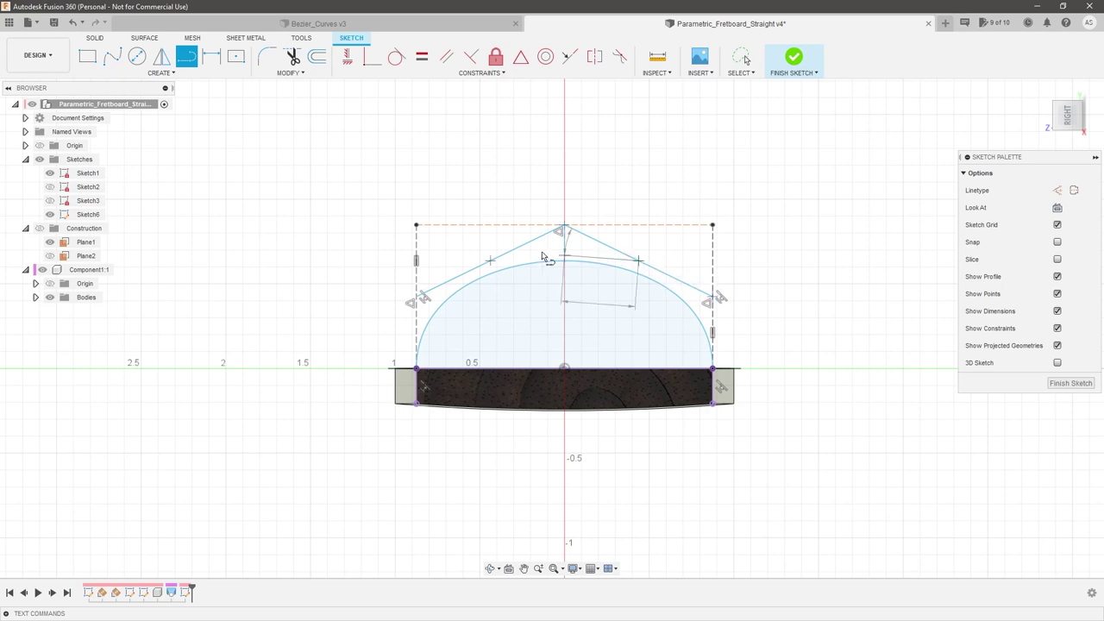
pyautogui.click(490, 261)
pyautogui.press('Escape')
# Convert the three lines joining the midpoints into construction lines
pyautogui.click(504, 262)
pyautogui.press('x')
pyautogui.doubleClick(507, 253)
pyautogui.press('x')
# Dimension the horizontal construction line at the spline's crest 0.6 in from the fretboard's flat edge
pyautogui.press('d')
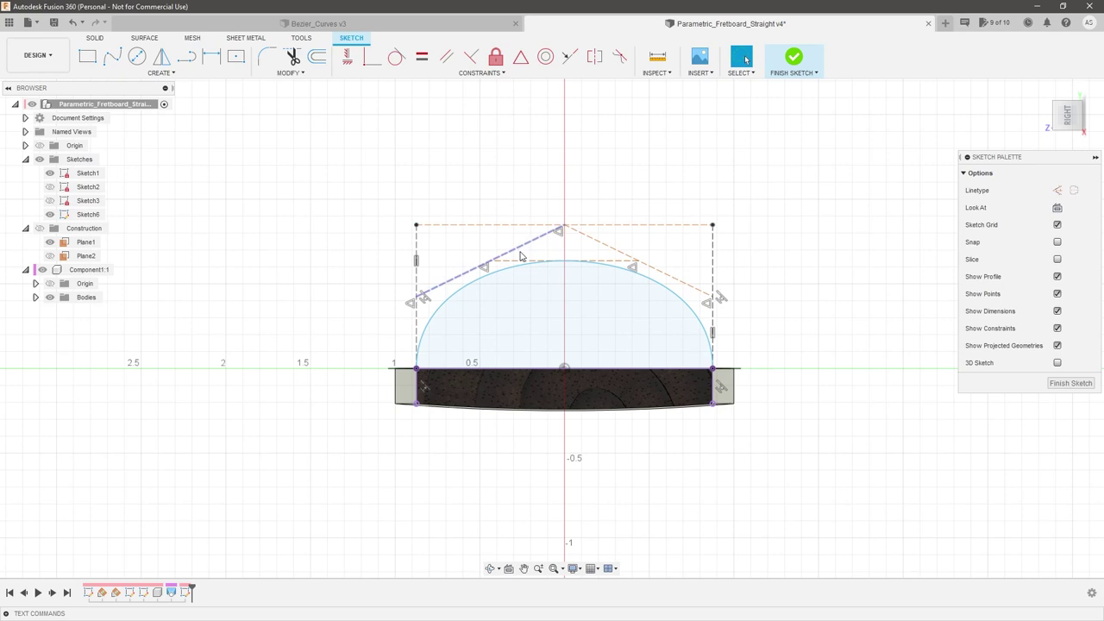
pyautogui.click(552, 261)
pyautogui.click(457, 369)
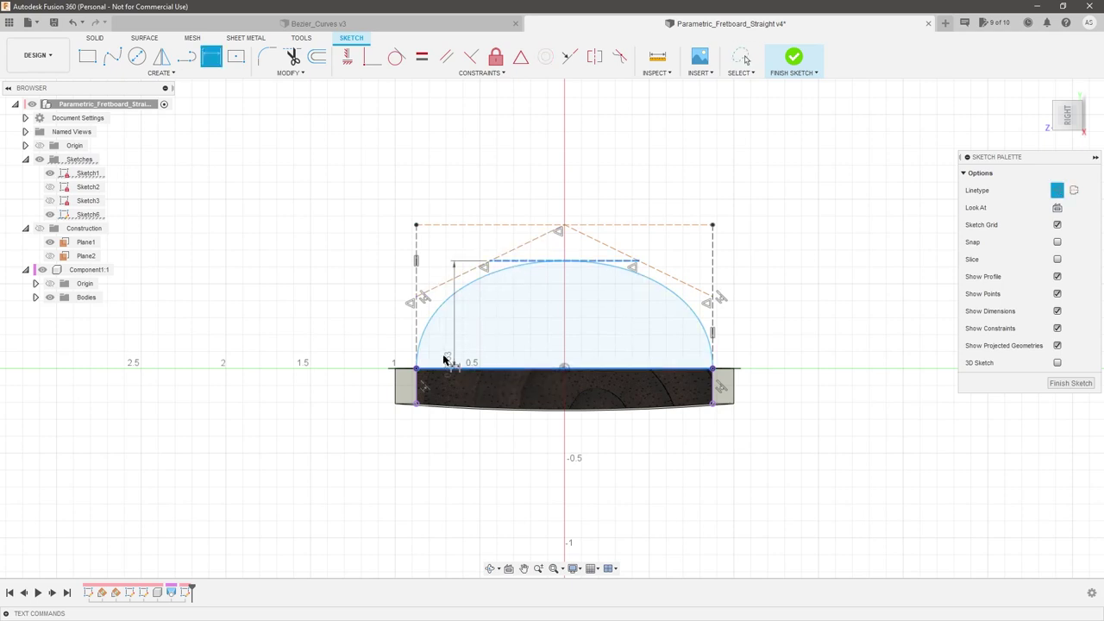
pyautogui.click(372, 321)
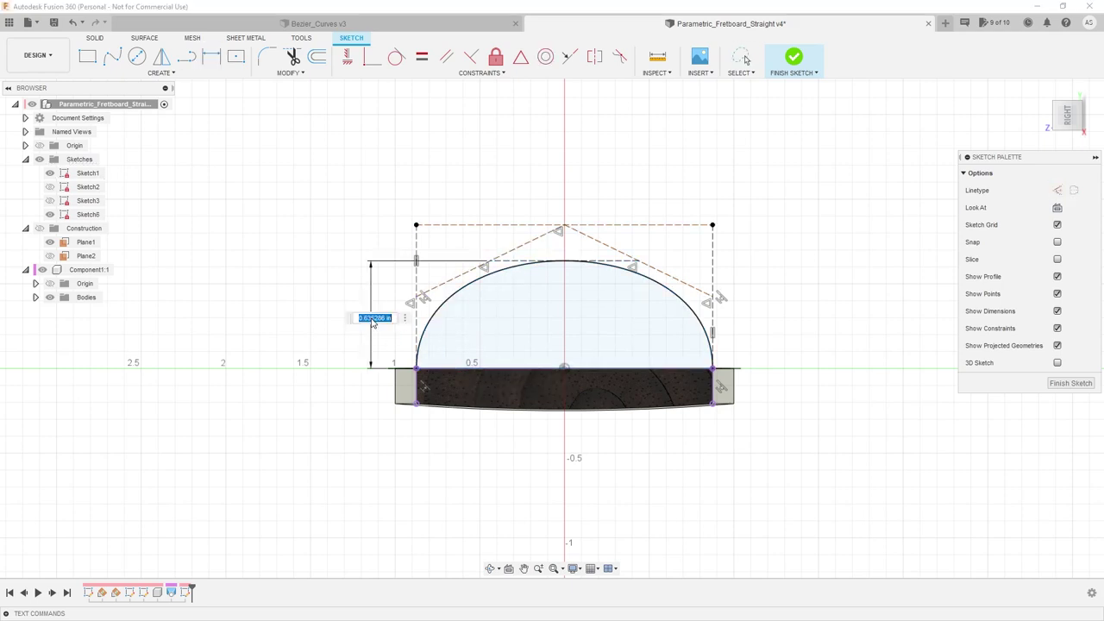
pyautogui.write('0.6')
pyautogui.press('Return')
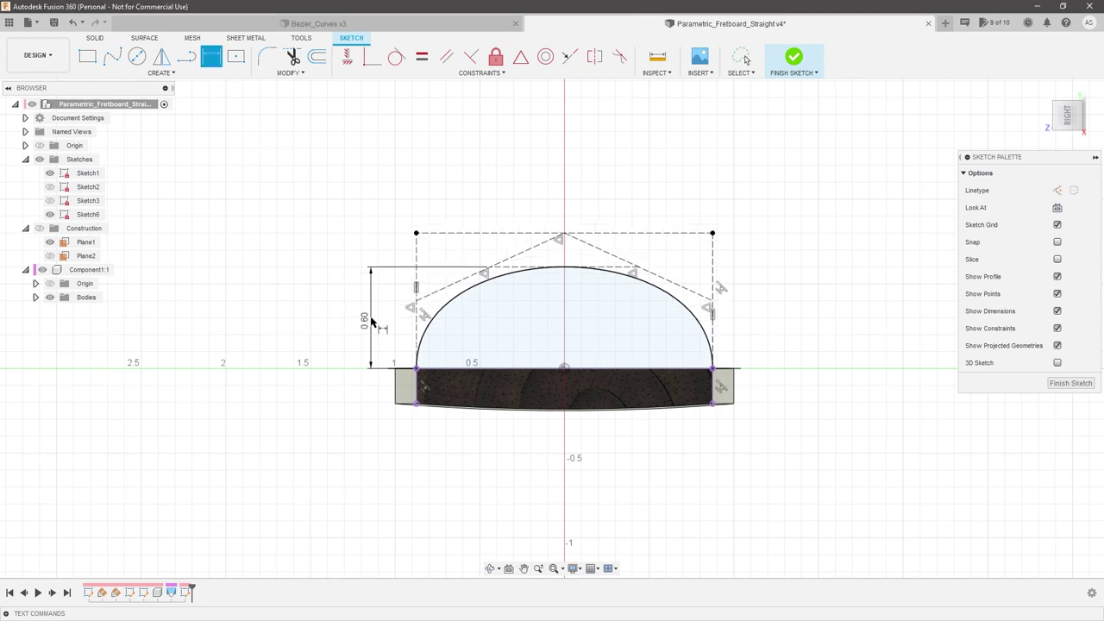
# Finish the neck profile sketch
pyautogui.scroll(-3, 681, 306)
pyautogui.keyDown('shift'); pyautogui.moveTo(681, 306); pyautogui.dragTo(715, 334, button='middle'); pyautogui.keyUp('shift')
pyautogui.scroll(-3, 564, 319)
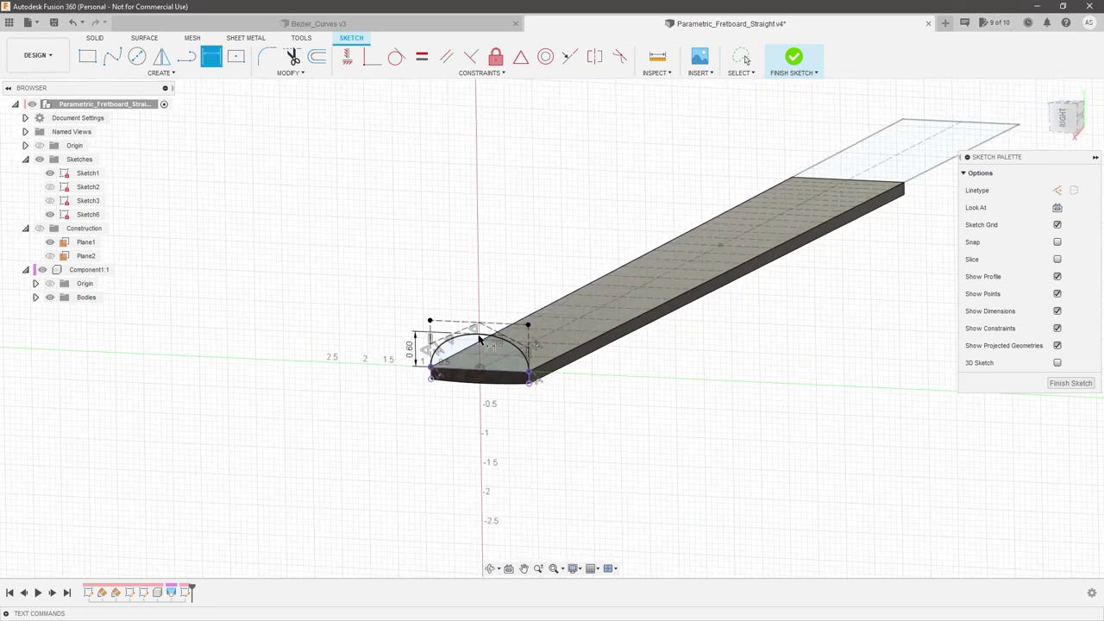
pyautogui.scroll(2, 566, 318)
pyautogui.scroll(-2, 472, 391)
pyautogui.click(1050, 382)
# Create a construction plane at a 90° angle through the fret line on the fretboard's flat underside near the wide end
pyautogui.moveTo(622, 425)
pyautogui.keyDown('shift'); pyautogui.mouseDown(button='middle')
pyautogui.moveTo(641, 406)
pyautogui.moveTo(575, 419)
pyautogui.moveTo(459, 393)
pyautogui.mouseUp(button='middle'); pyautogui.keyUp('shift')
pyautogui.scroll(4, 354, 357)
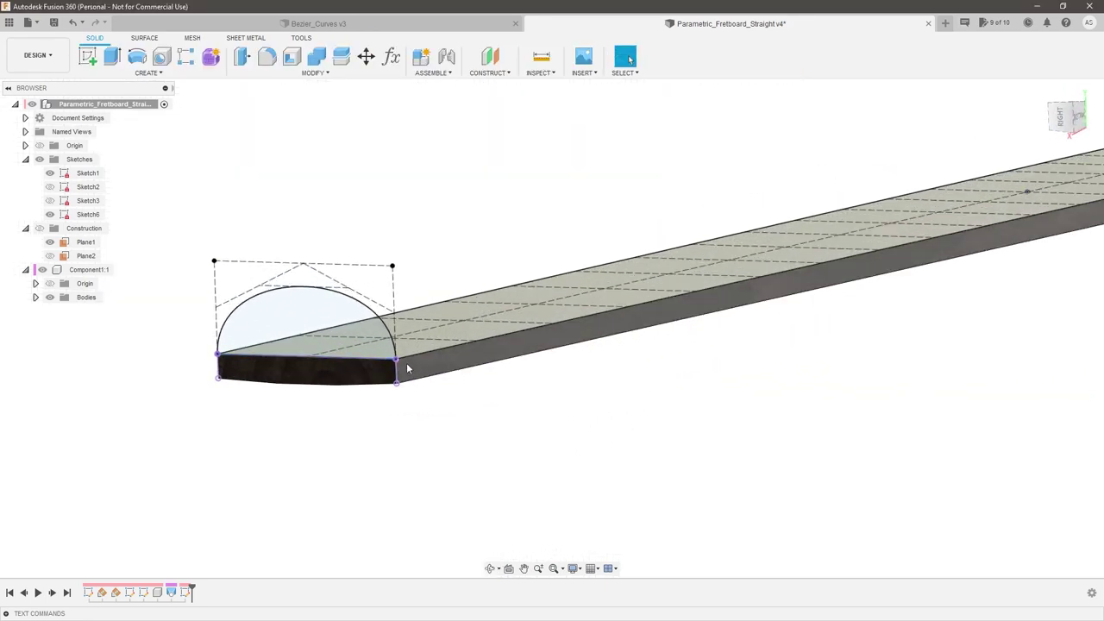
pyautogui.click(456, 366)
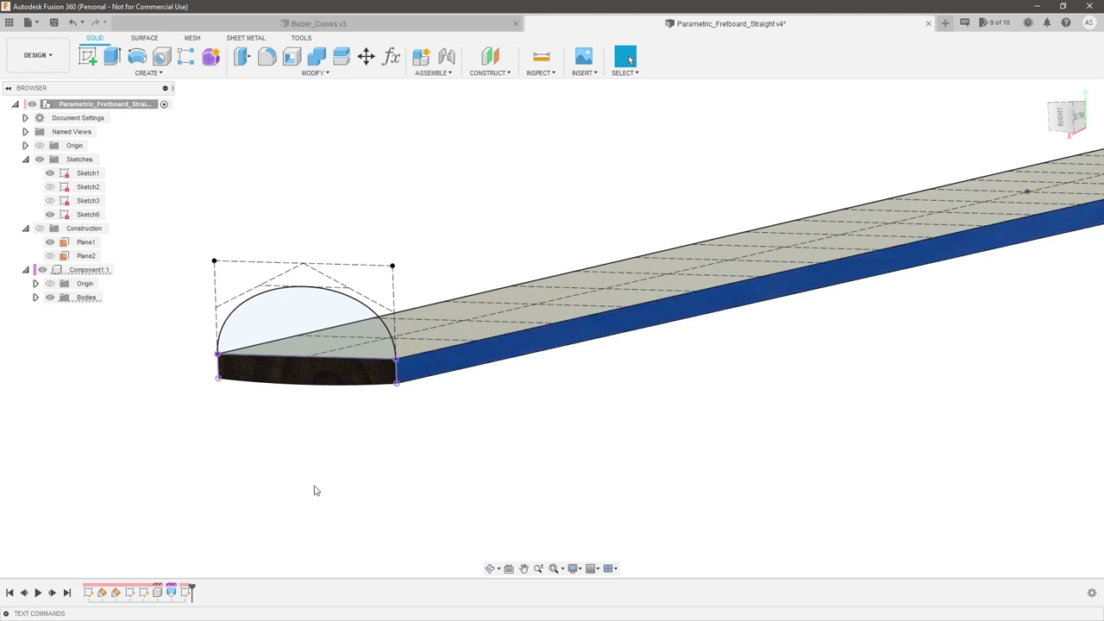
pyautogui.scroll(-5, 362, 436)
pyautogui.keyDown('shift'); pyautogui.moveTo(630, 406); pyautogui.dragTo(633, 382, button='middle'); pyautogui.keyUp('shift')
pyautogui.scroll(-2, 621, 373)
pyautogui.click(608, 357)
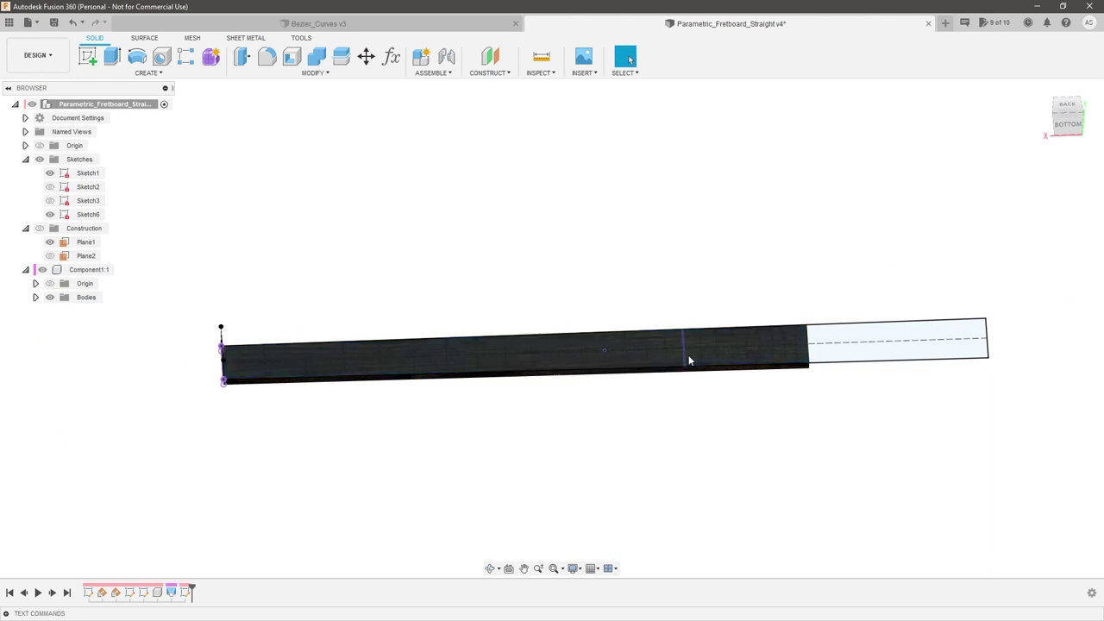
pyautogui.click(645, 414)
pyautogui.scroll(2, 705, 390)
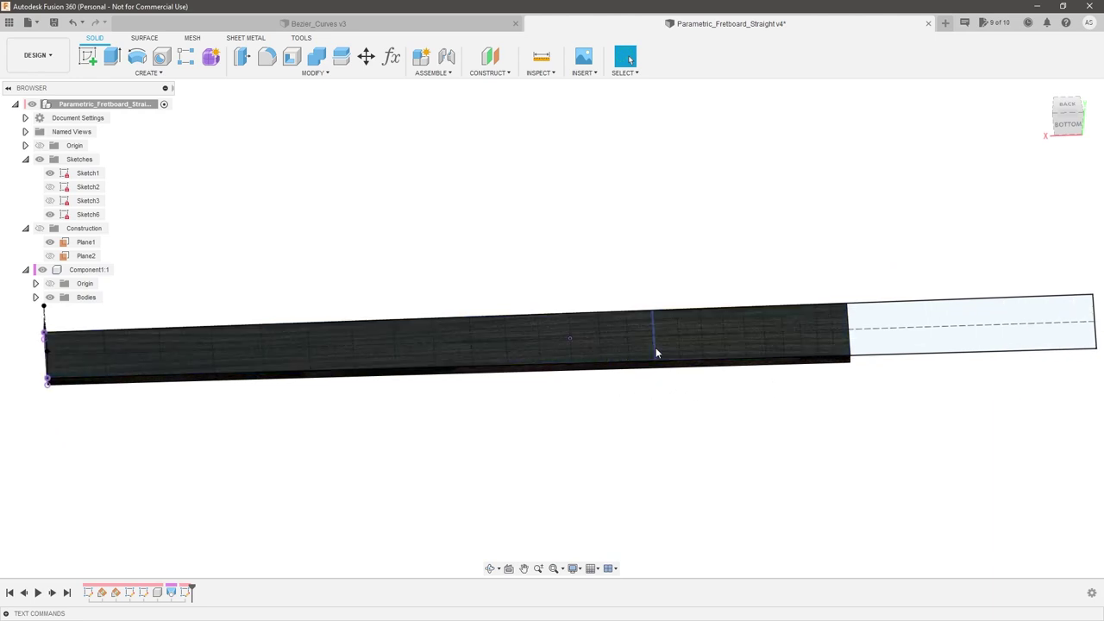
pyautogui.click(489, 72)
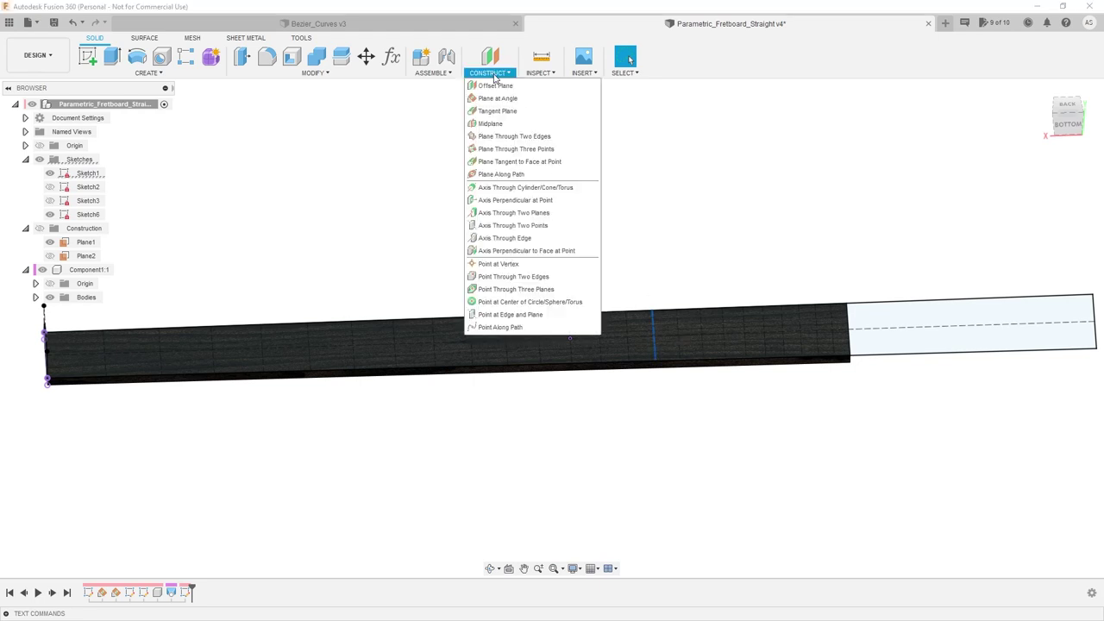
pyautogui.click(492, 98)
pyautogui.keyDown('shift'); pyautogui.moveTo(685, 223); pyautogui.dragTo(632, 221, button='middle'); pyautogui.keyUp('shift')
pyautogui.write('90')
pyautogui.press('Return')
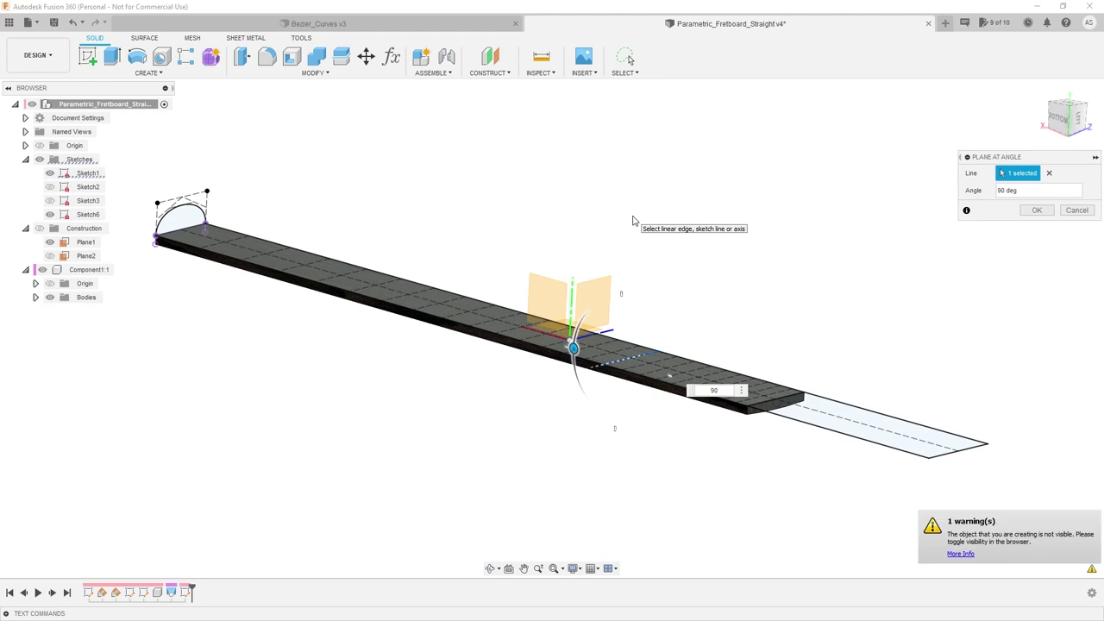
# Show the construction planes and hide Plane1 at the wide end of the fretboard
pyautogui.click(39, 227)
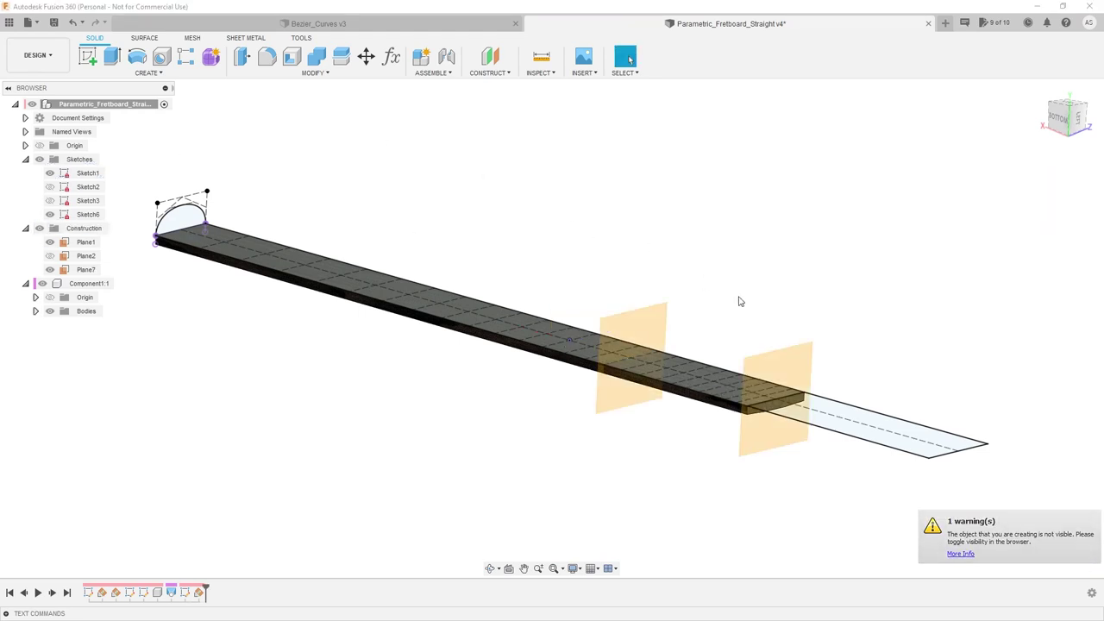
pyautogui.click(58, 242)
pyautogui.click(51, 243)
# Start a sketch on the new construction plane through the fret line
pyautogui.keyDown('shift'); pyautogui.moveTo(682, 258); pyautogui.dragTo(667, 264, button='middle'); pyautogui.keyUp('shift')
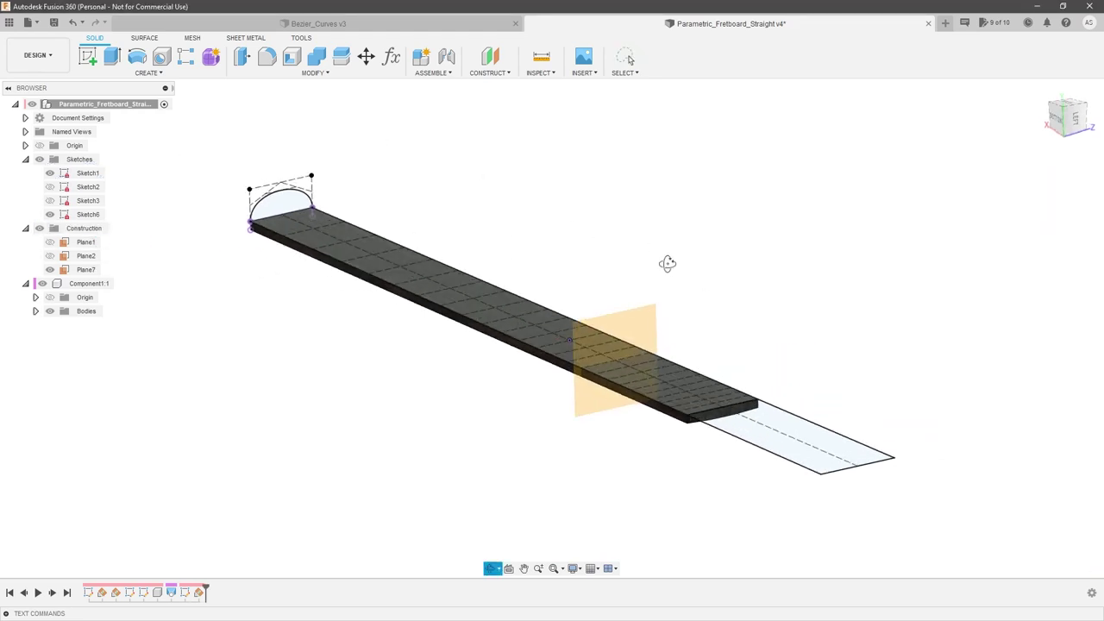
pyautogui.click(640, 330)
pyautogui.click(88, 56)
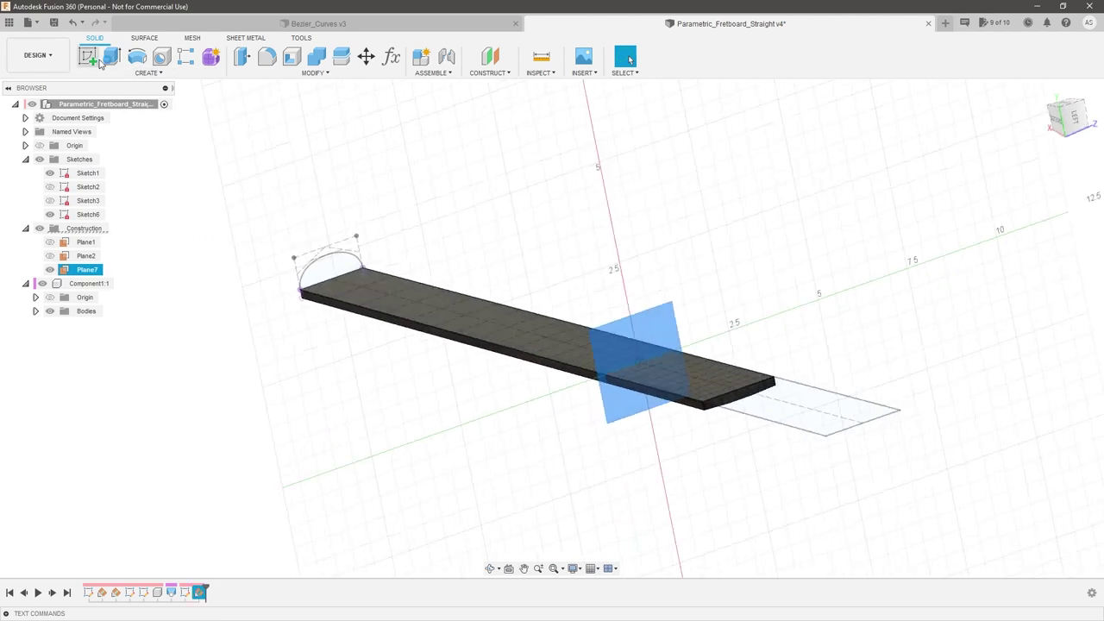
# Intersect the fretboard's two long side faces with the sketch plane to get their edges in the sketch
pyautogui.moveTo(411, 227)
pyautogui.keyDown('shift'); pyautogui.mouseDown(button='middle')
pyautogui.moveTo(509, 298)
pyautogui.moveTo(500, 210)
pyautogui.moveTo(578, 349)
pyautogui.mouseUp(button='middle'); pyautogui.keyUp('shift')
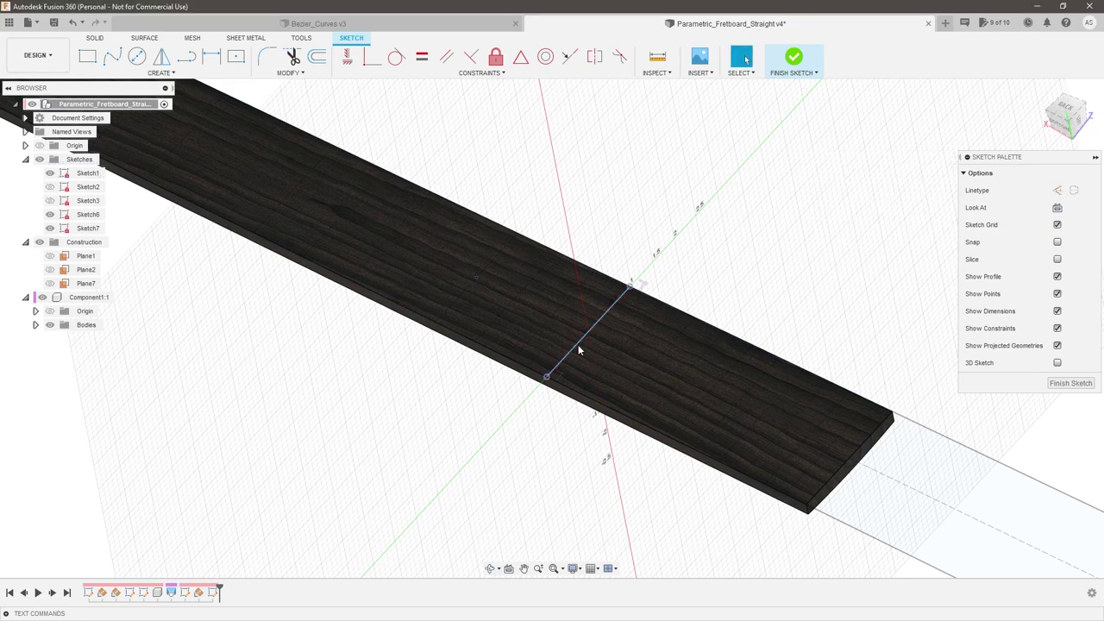
pyautogui.scroll(2, 661, 313)
pyautogui.moveTo(661, 313)
pyautogui.keyDown('shift'); pyautogui.mouseDown(button='middle')
pyautogui.moveTo(669, 310)
pyautogui.moveTo(636, 285)
pyautogui.moveTo(608, 315)
pyautogui.mouseUp(button='middle'); pyautogui.keyUp('shift')
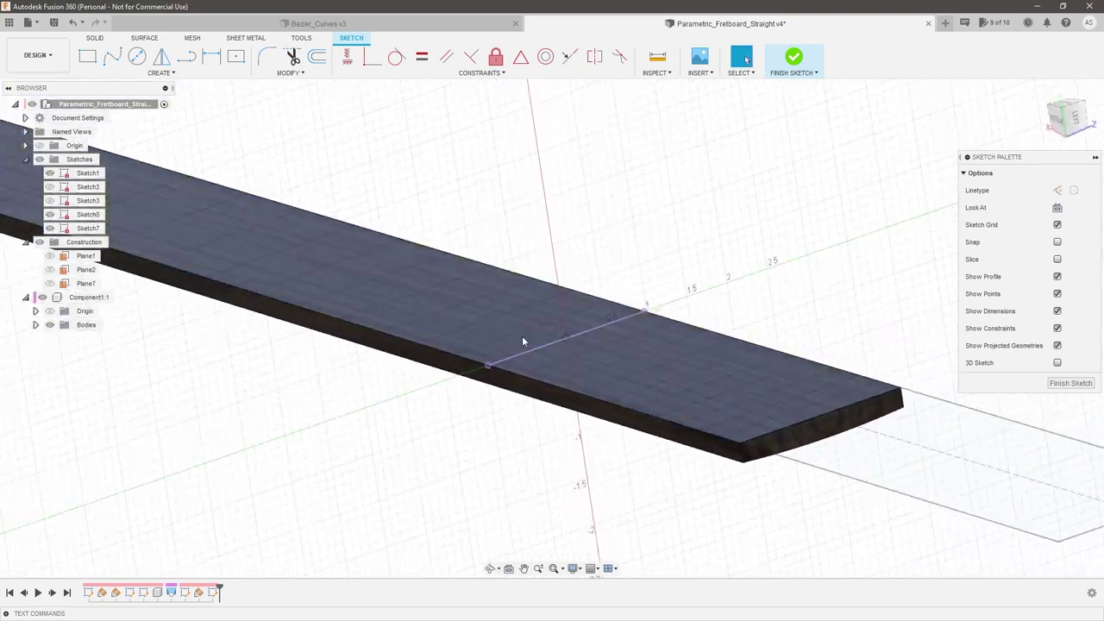
pyautogui.scroll(1, 533, 342)
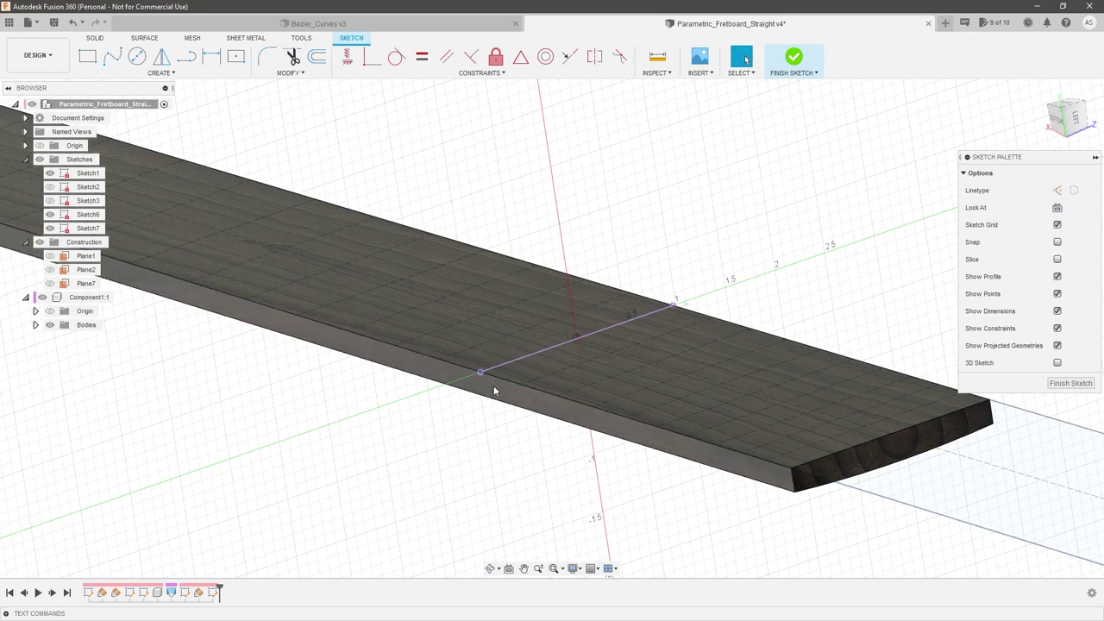
pyautogui.keyDown('shift'); pyautogui.moveTo(571, 345); pyautogui.dragTo(409, 204, button='middle'); pyautogui.keyUp('shift')
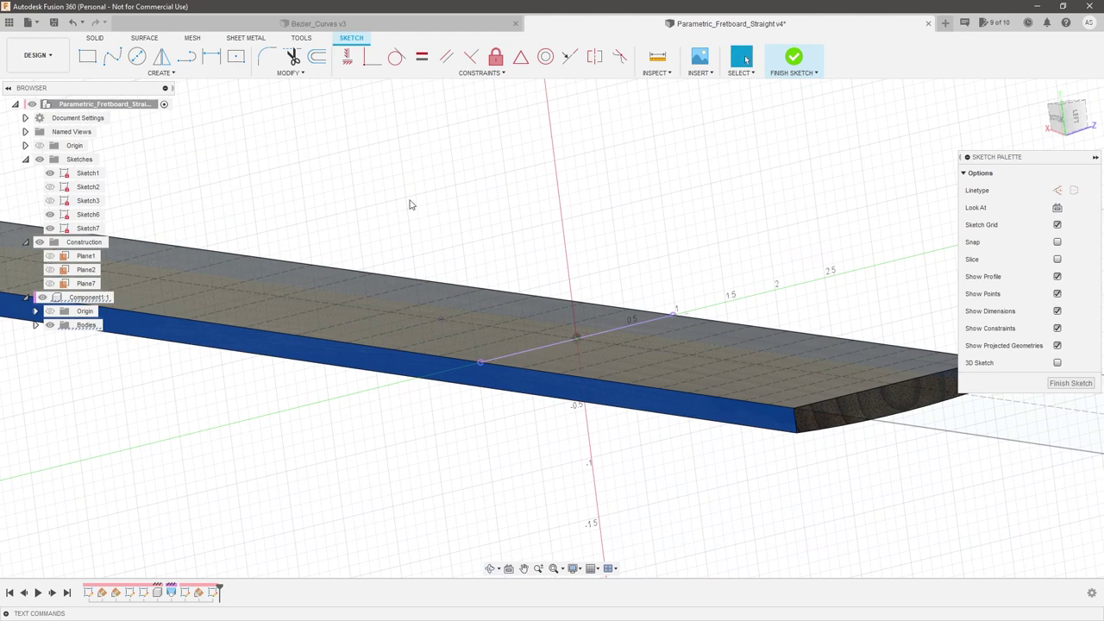
pyautogui.click(151, 74)
pyautogui.moveTo(143, 277)
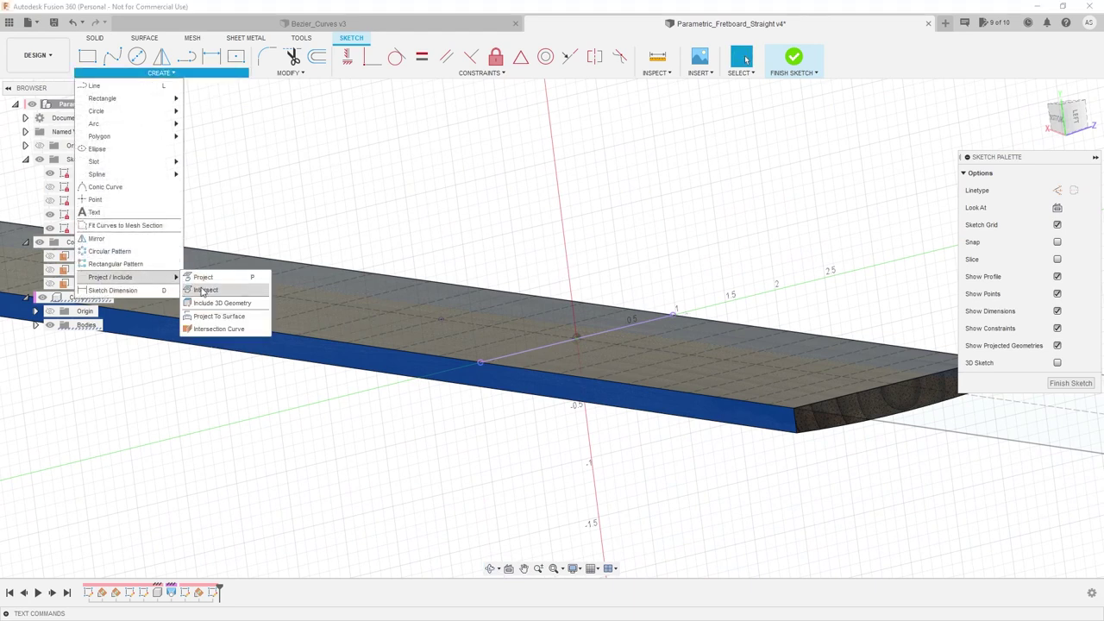
pyautogui.click(203, 288)
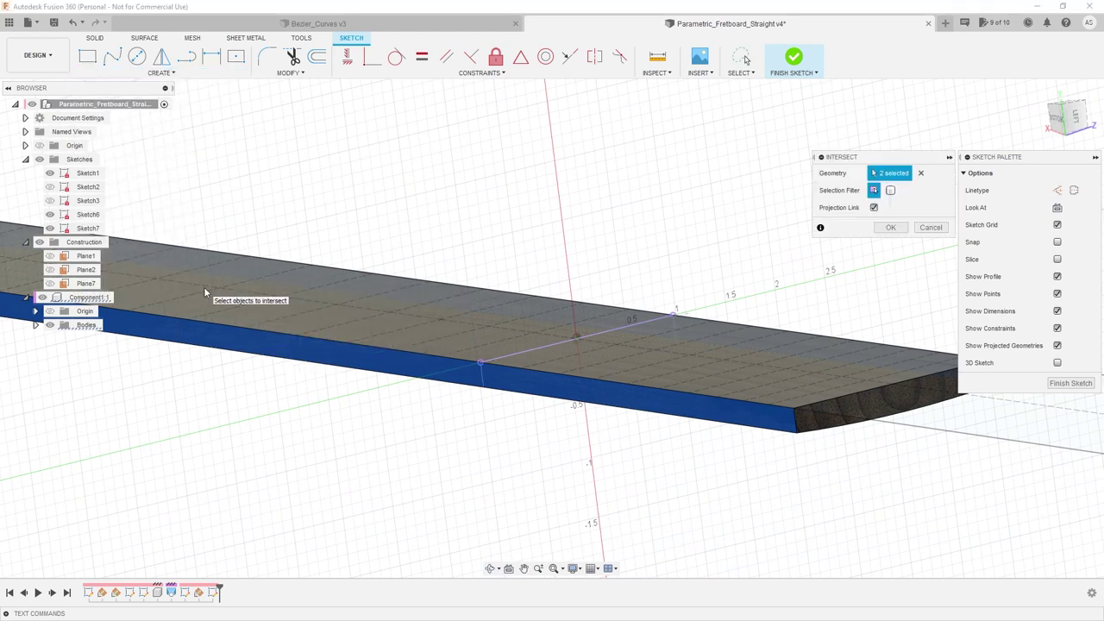
pyautogui.click(890, 228)
pyautogui.scroll(2, 466, 379)
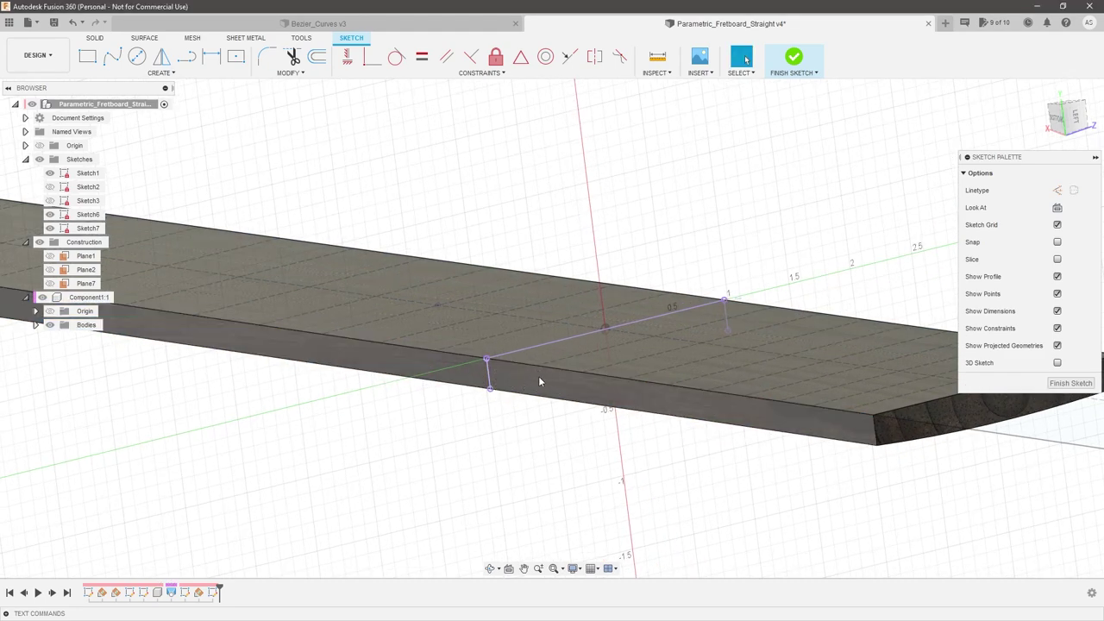
pyautogui.keyDown('shift'); pyautogui.moveTo(551, 394); pyautogui.dragTo(543, 372, button='middle'); pyautogui.keyUp('shift')
pyautogui.scroll(-2, 569, 292)
pyautogui.scroll(2, 569, 291)
pyautogui.scroll(-2, 569, 291)
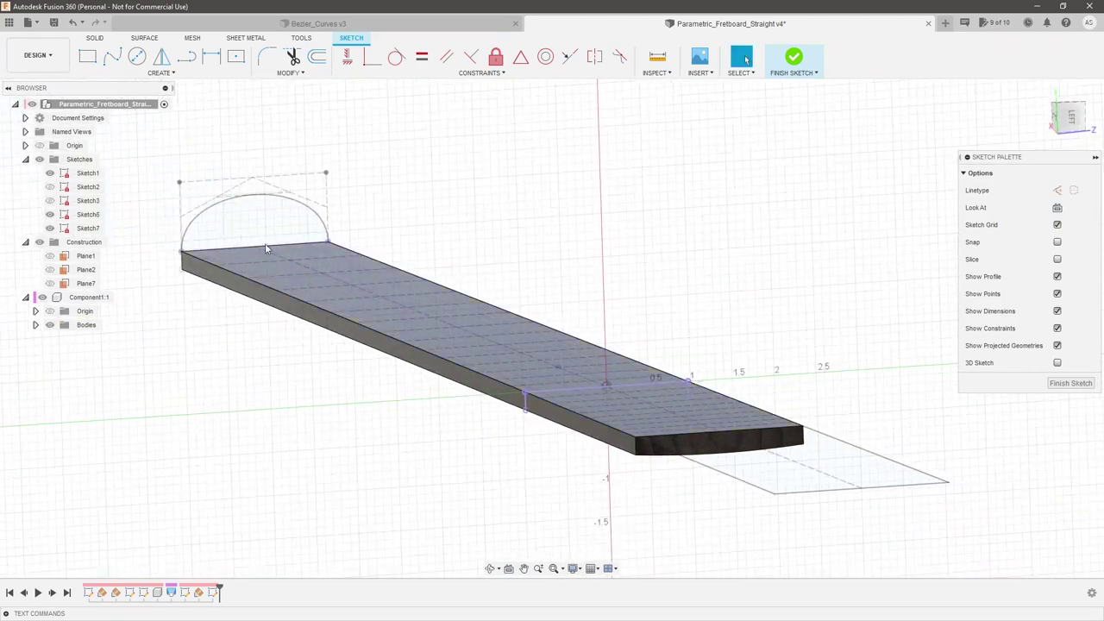
pyautogui.scroll(-1, 669, 284)
pyautogui.scroll(2, 661, 338)
pyautogui.keyDown('shift'); pyautogui.moveTo(658, 319); pyautogui.dragTo(664, 312, button='middle'); pyautogui.keyUp('shift')
pyautogui.click(169, 72)
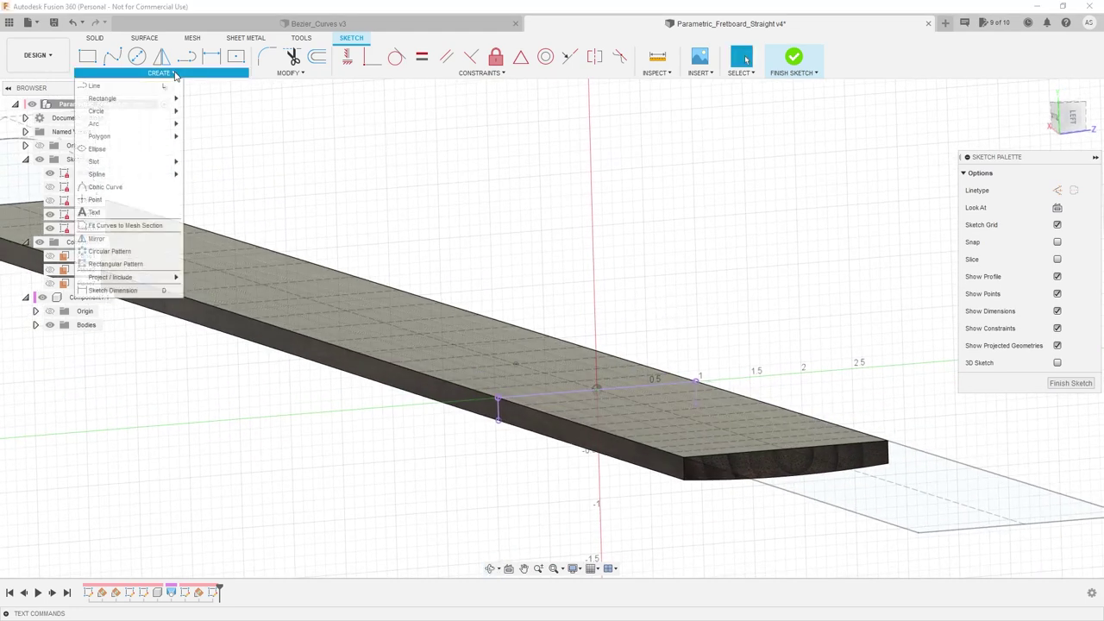
pyautogui.moveTo(155, 177)
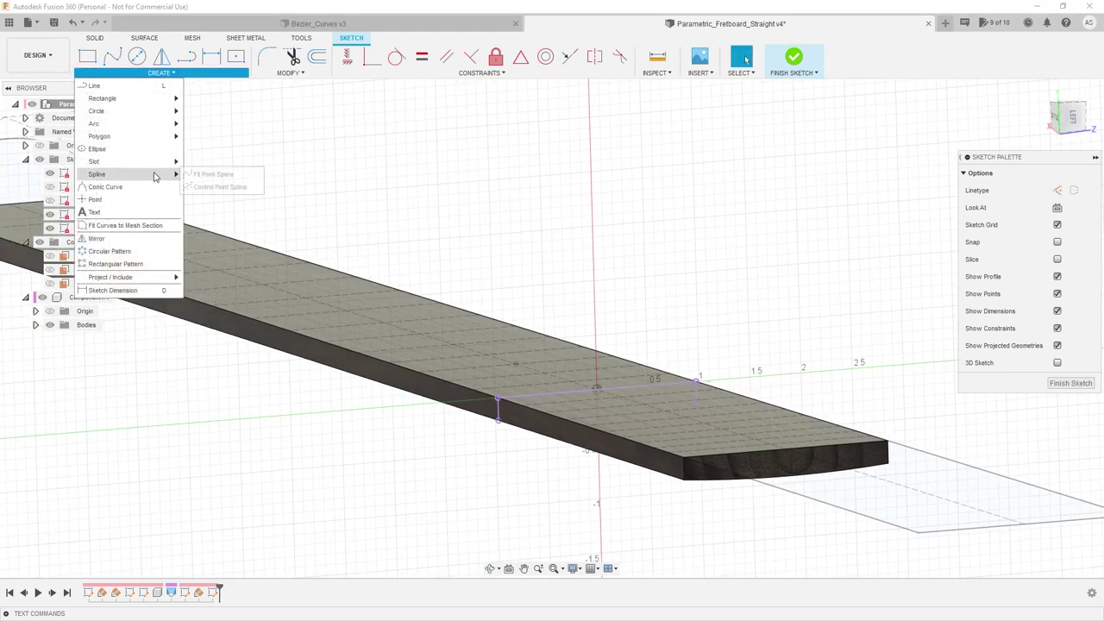
pyautogui.click(220, 188)
pyautogui.click(459, 274)
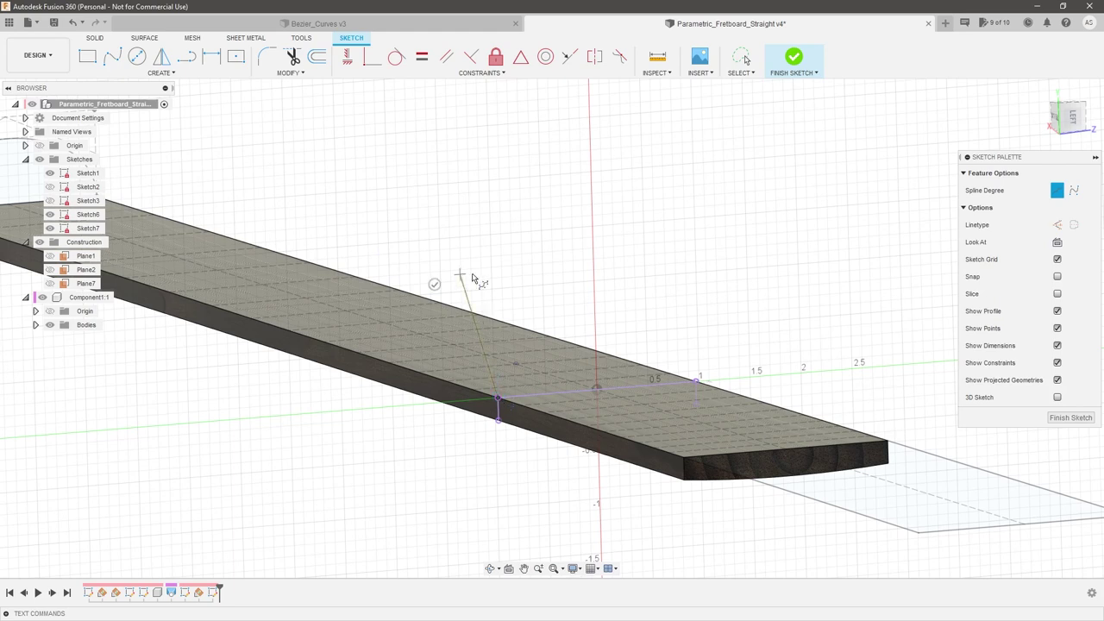
pyautogui.click(721, 267)
pyautogui.press('Escape')
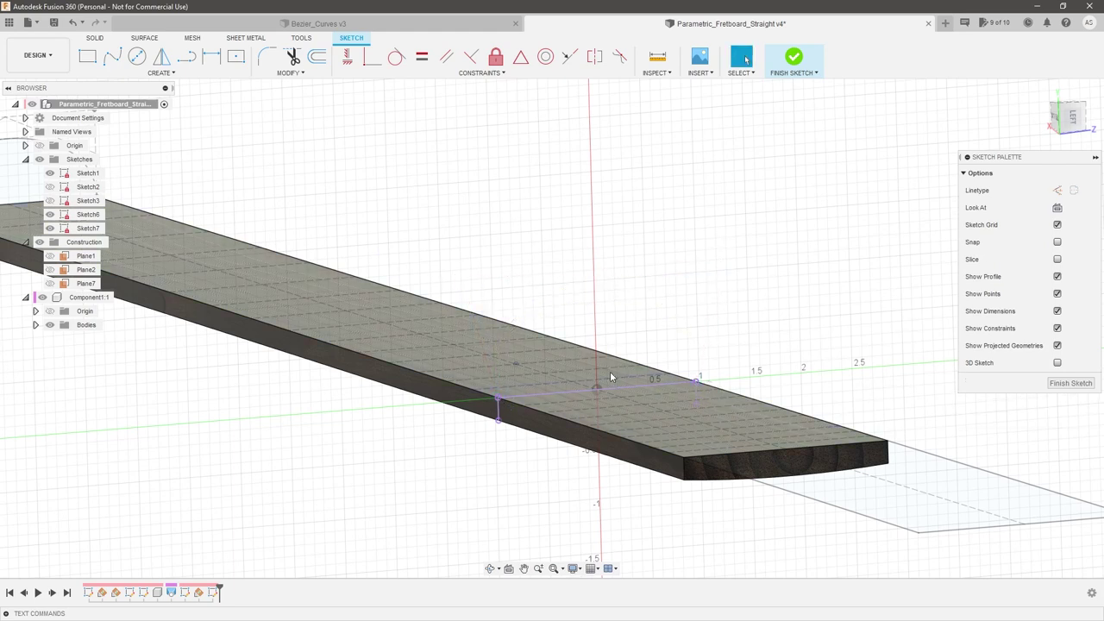
# Draw a control point spline with four points arching over the fret line from one of its ends to the other
pyautogui.click(143, 78)
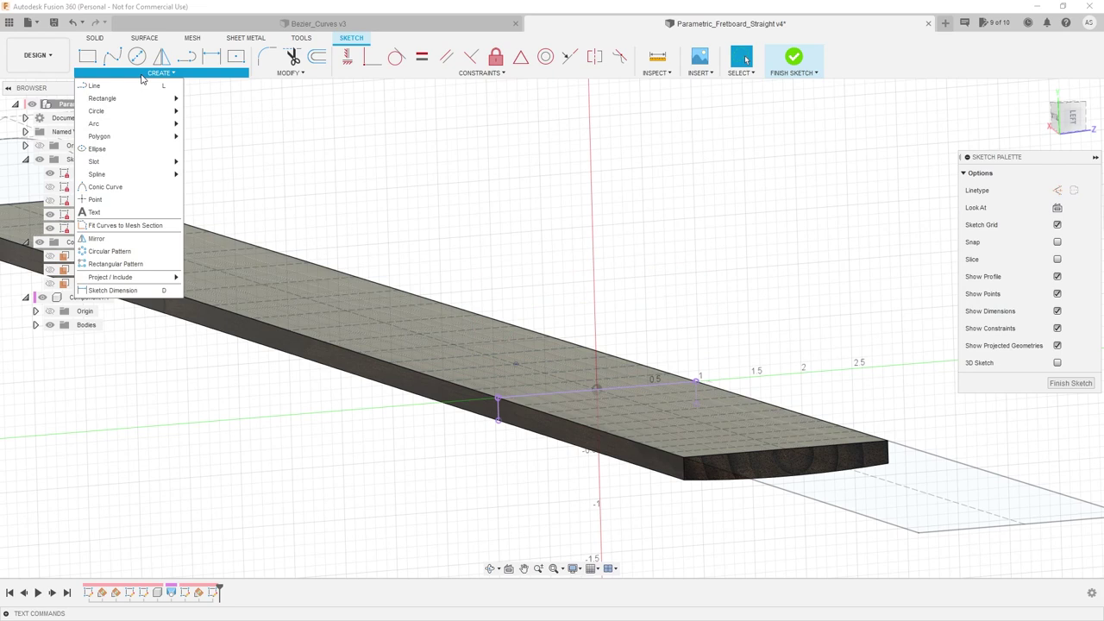
pyautogui.moveTo(136, 173)
pyautogui.click(202, 185)
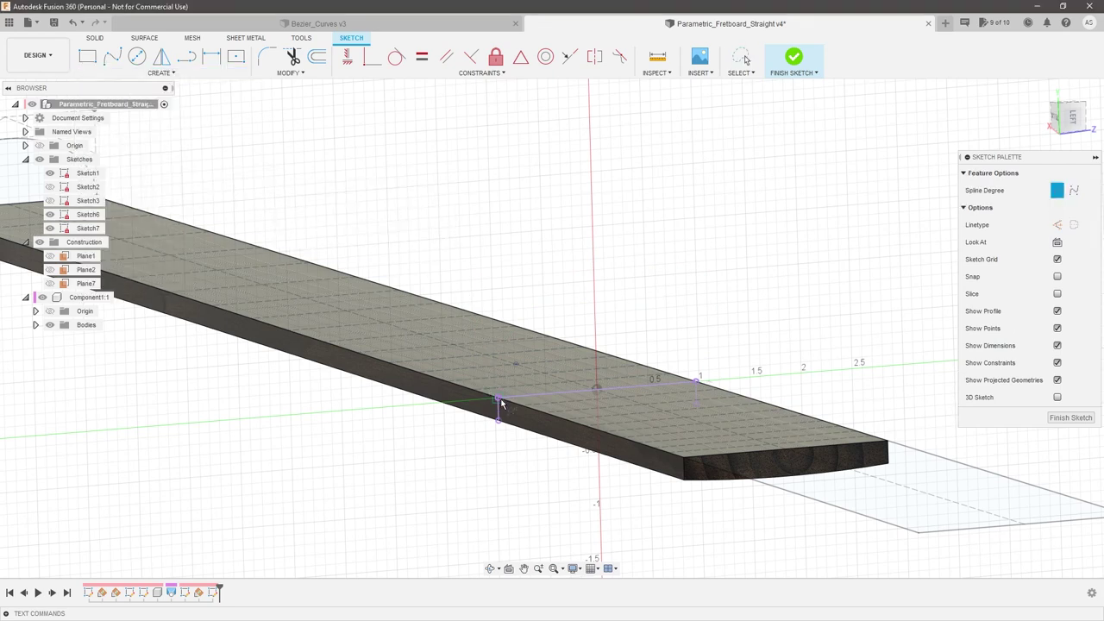
pyautogui.click(438, 275)
pyautogui.click(685, 247)
pyautogui.doubleClick(696, 381)
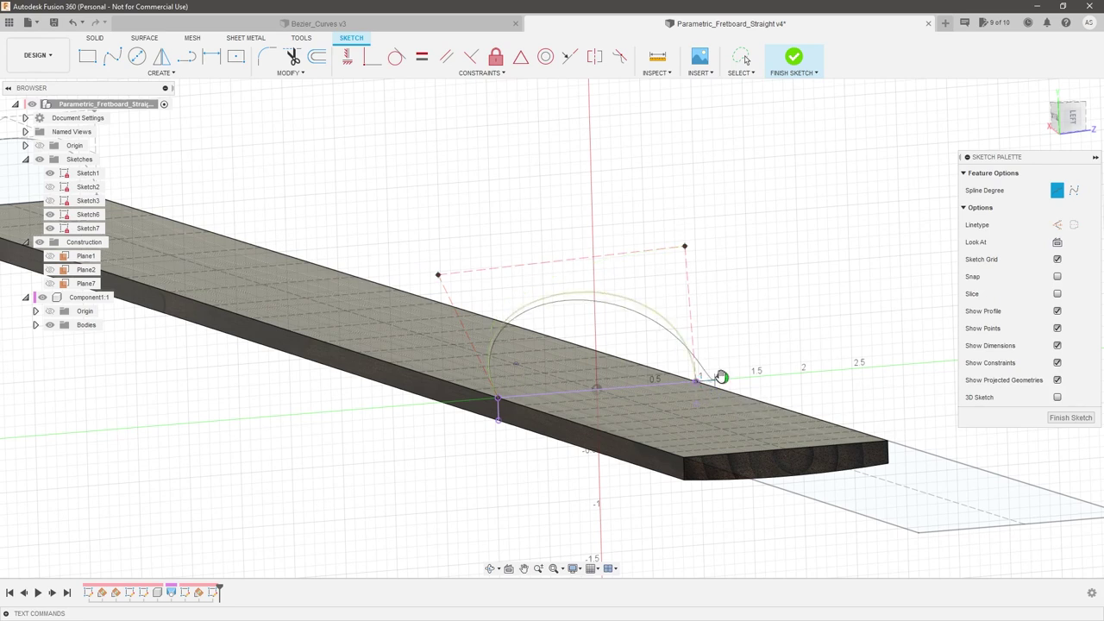
pyautogui.press('Escape')
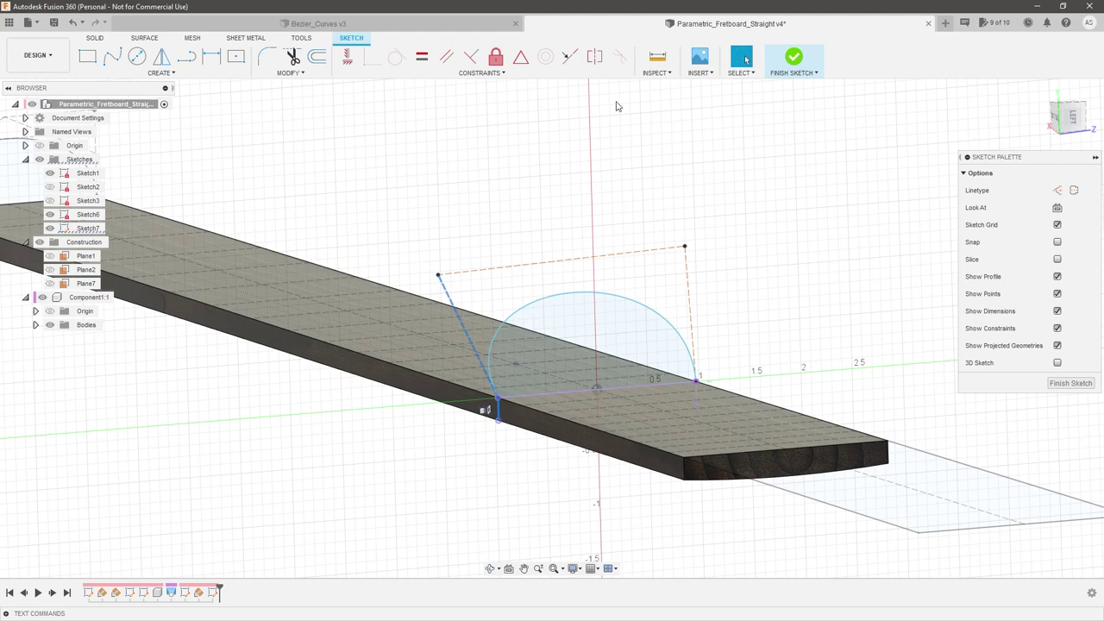
# Make the spline's two outer control lines collinear with the intersected side edges of the fretboard
pyautogui.click(569, 57)
pyautogui.click(695, 332)
pyautogui.moveTo(771, 334)
pyautogui.keyDown('shift'); pyautogui.mouseDown(button='middle')
pyautogui.moveTo(727, 316)
pyautogui.moveTo(567, 320)
pyautogui.moveTo(820, 176)
pyautogui.mouseUp(button='middle'); pyautogui.keyUp('shift')
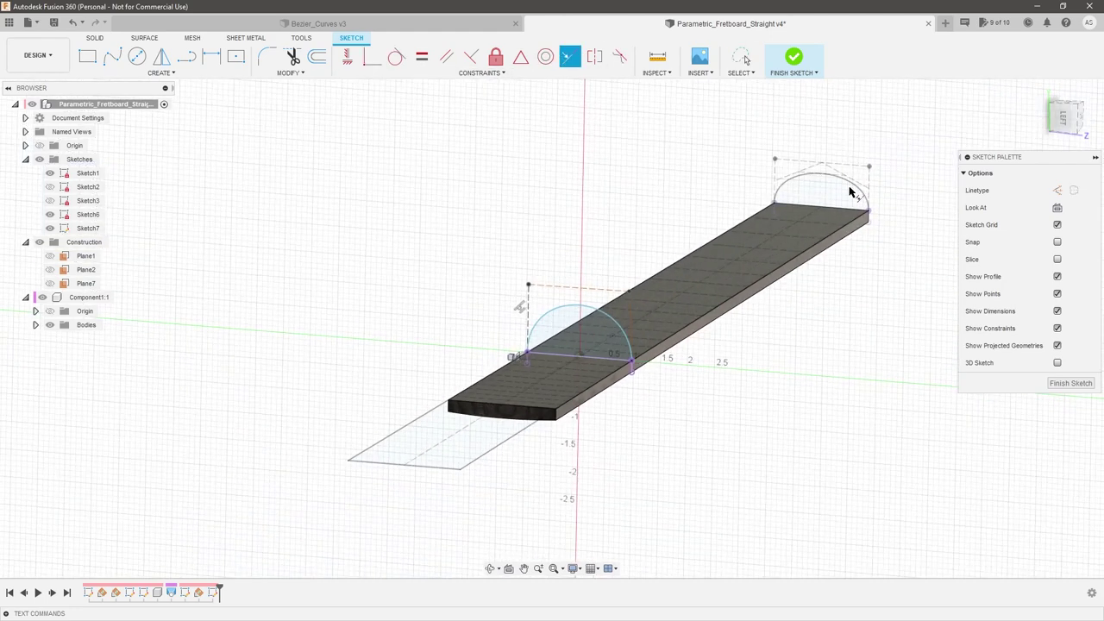
pyautogui.scroll(3, 661, 362)
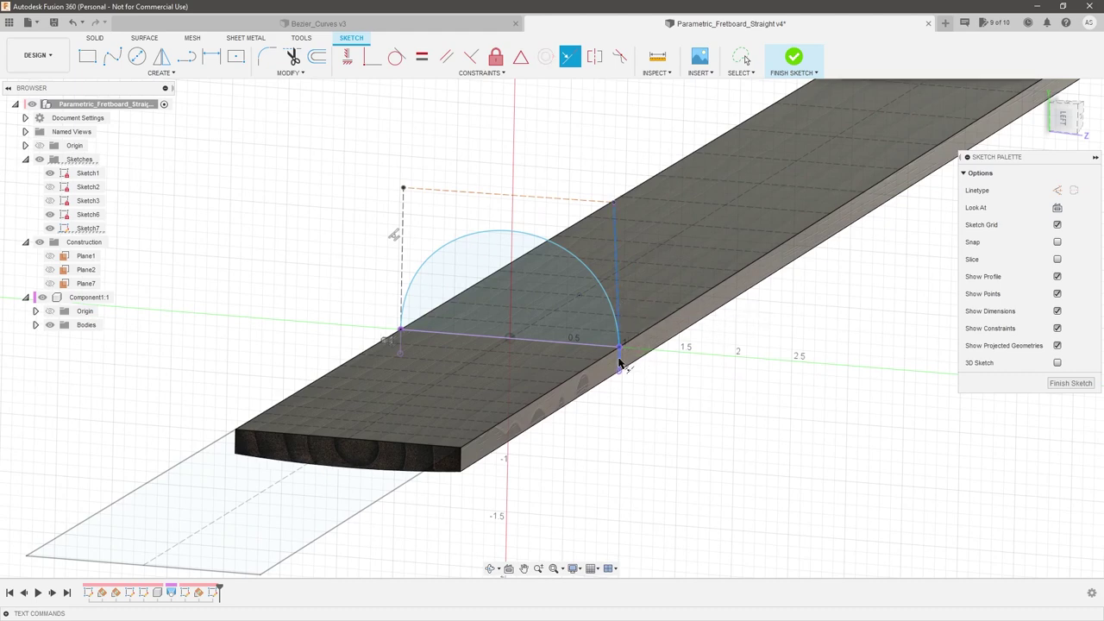
pyautogui.click(618, 357)
pyautogui.keyDown('shift'); pyautogui.moveTo(685, 388); pyautogui.dragTo(689, 367, button='middle'); pyautogui.keyUp('shift')
pyautogui.press('Escape')
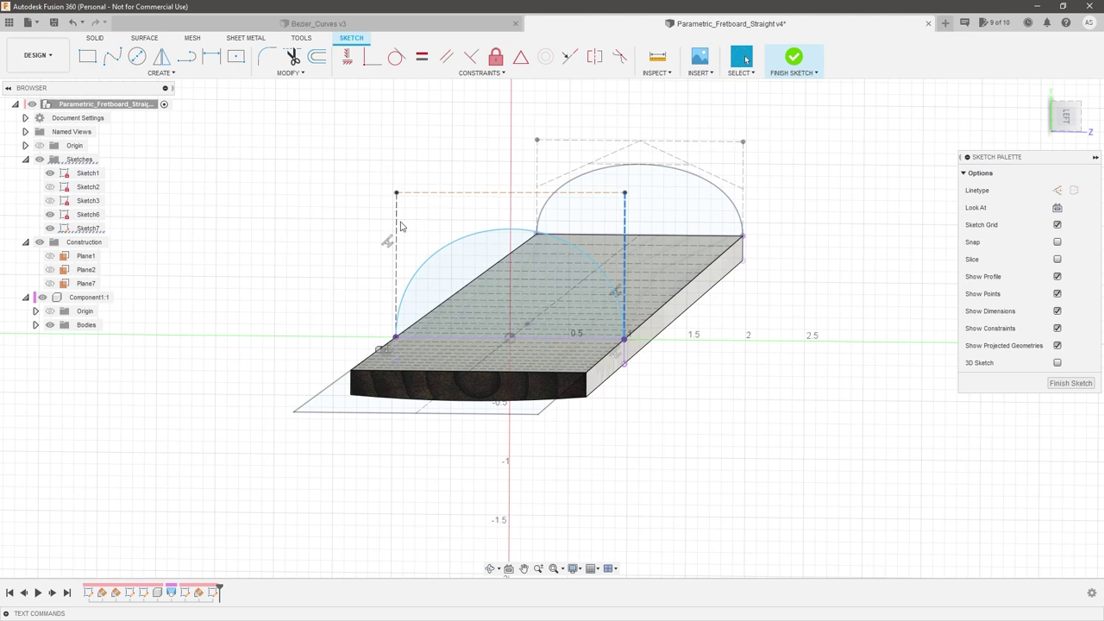
# Constrain the two outer control lines to equal length and pull the control line joining them slightly closer to the fretboard
pyautogui.click(421, 57)
pyautogui.press('Escape')
pyautogui.moveTo(544, 191); pyautogui.dragTo(523, 201)
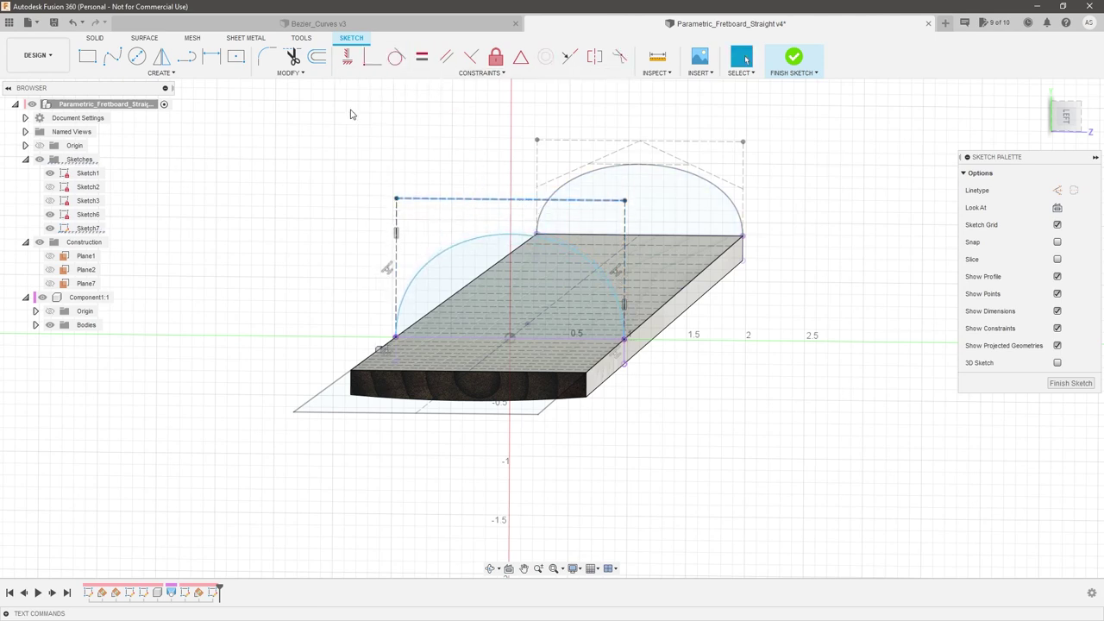
# Draw two construction lines connecting the midpoints of the spline's three control lines, and a third joining the midpoints of those two
pyautogui.click(189, 57)
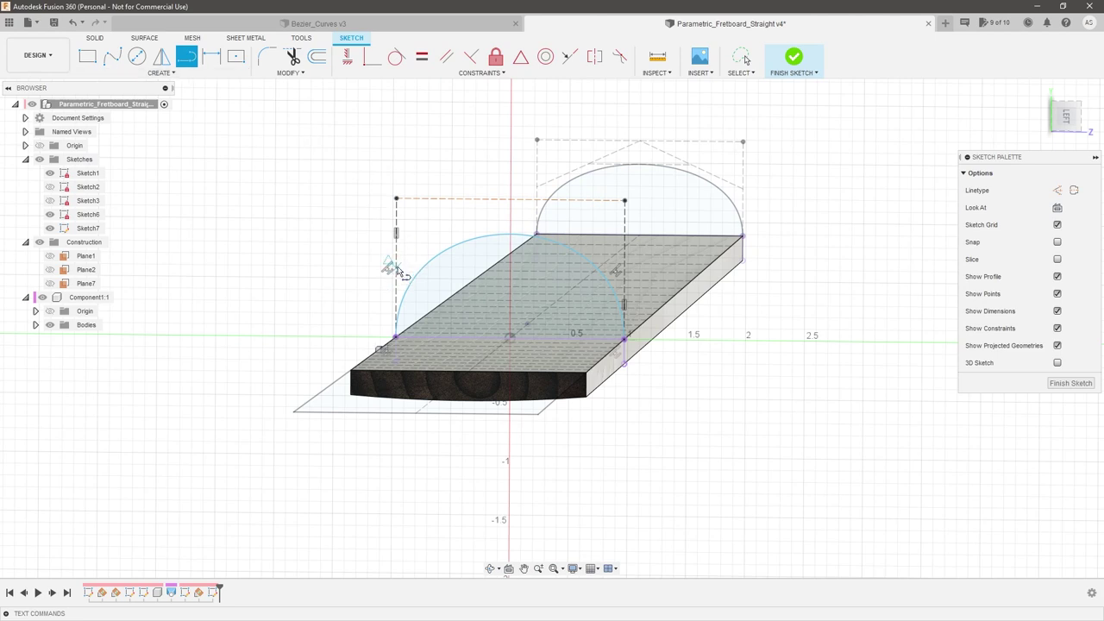
pyautogui.click(396, 270)
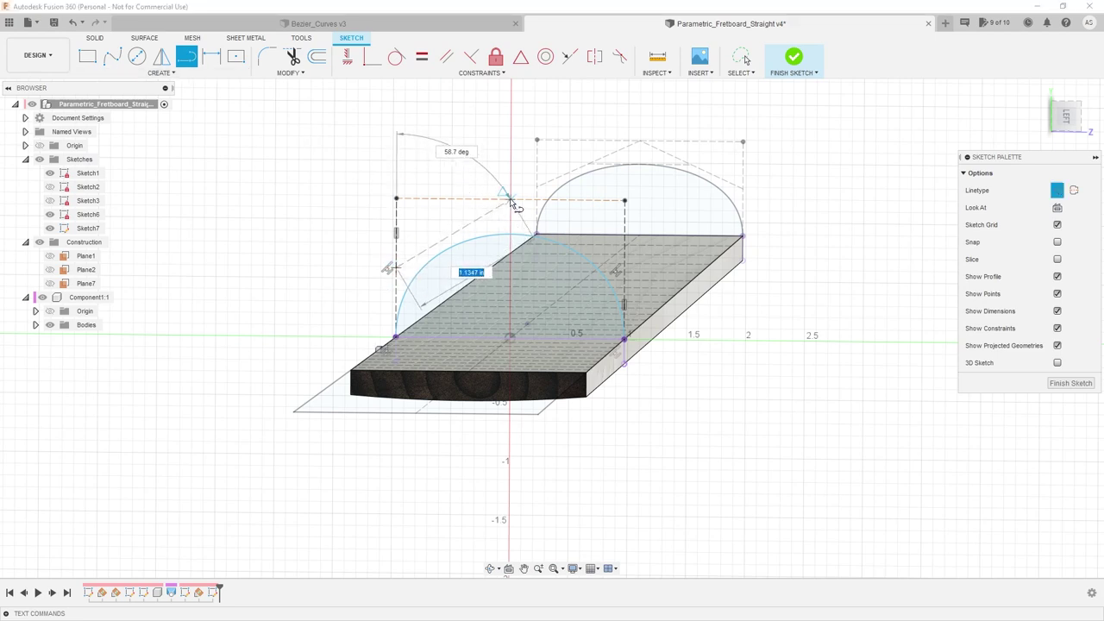
pyautogui.click(624, 269)
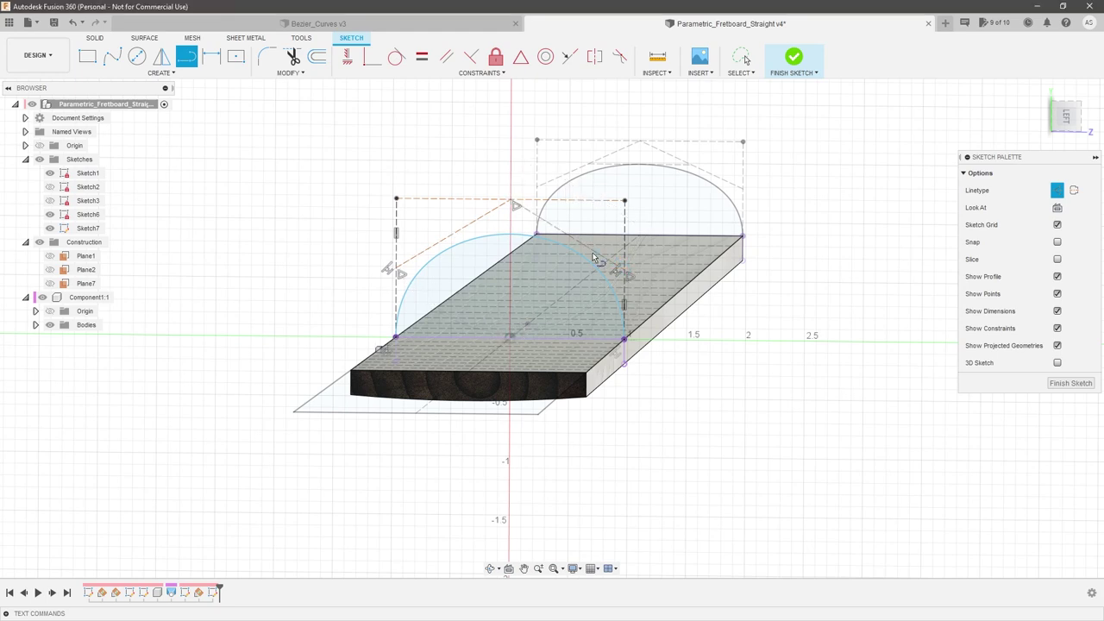
pyautogui.click(453, 234)
pyautogui.press('Escape')
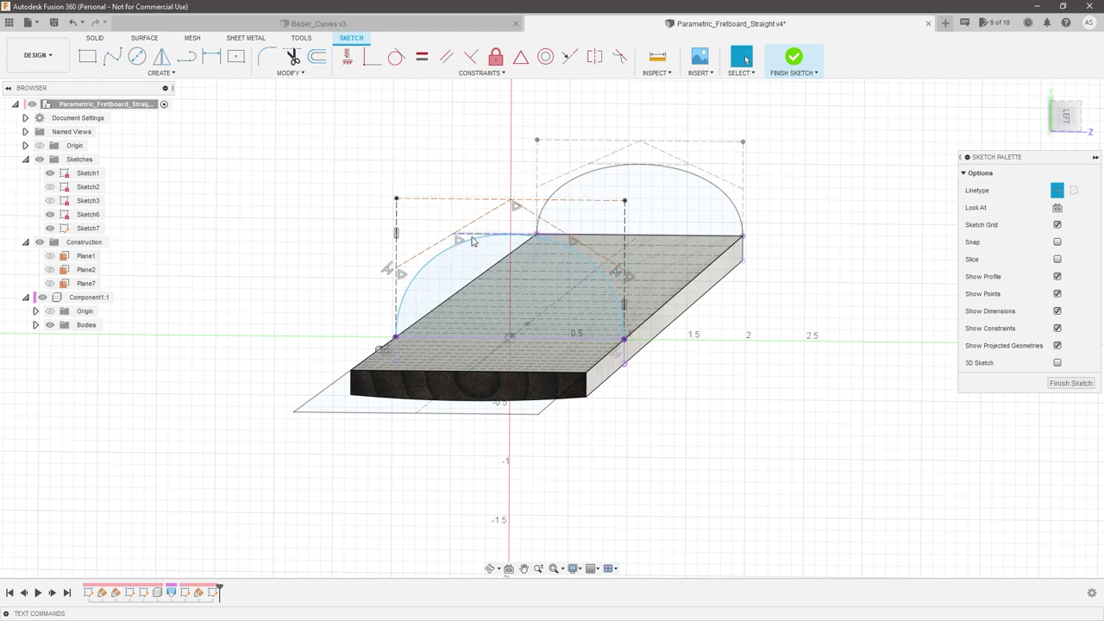
# Dimension the construction line at the spline's crest 0.75 in from the fretboard's flat edge
pyautogui.press('d')
pyautogui.click(449, 336)
pyautogui.click(362, 302)
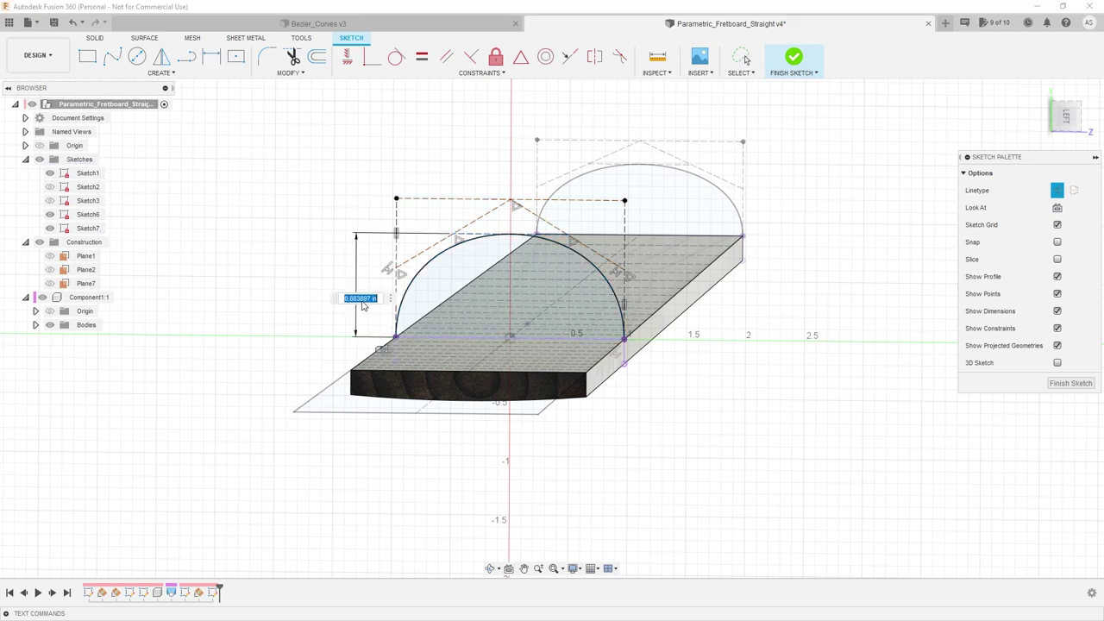
pyautogui.write('.75')
pyautogui.press('Return')
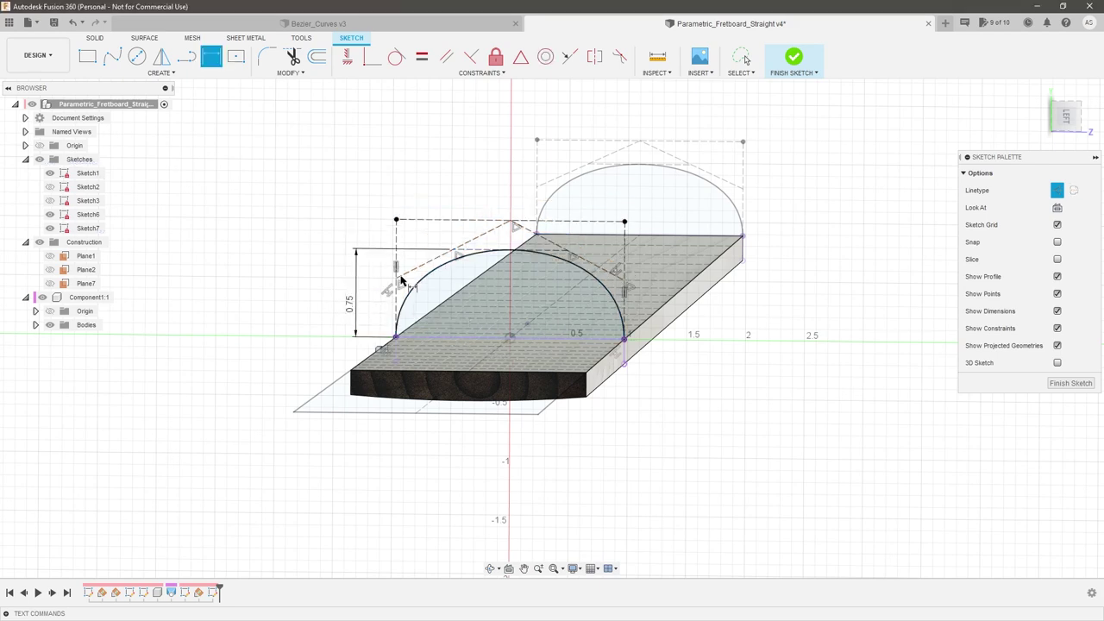
# Compare the two neck profiles from the left view and at an angle along the fretboard
pyautogui.scroll(-2, 766, 354)
pyautogui.click(1061, 114)
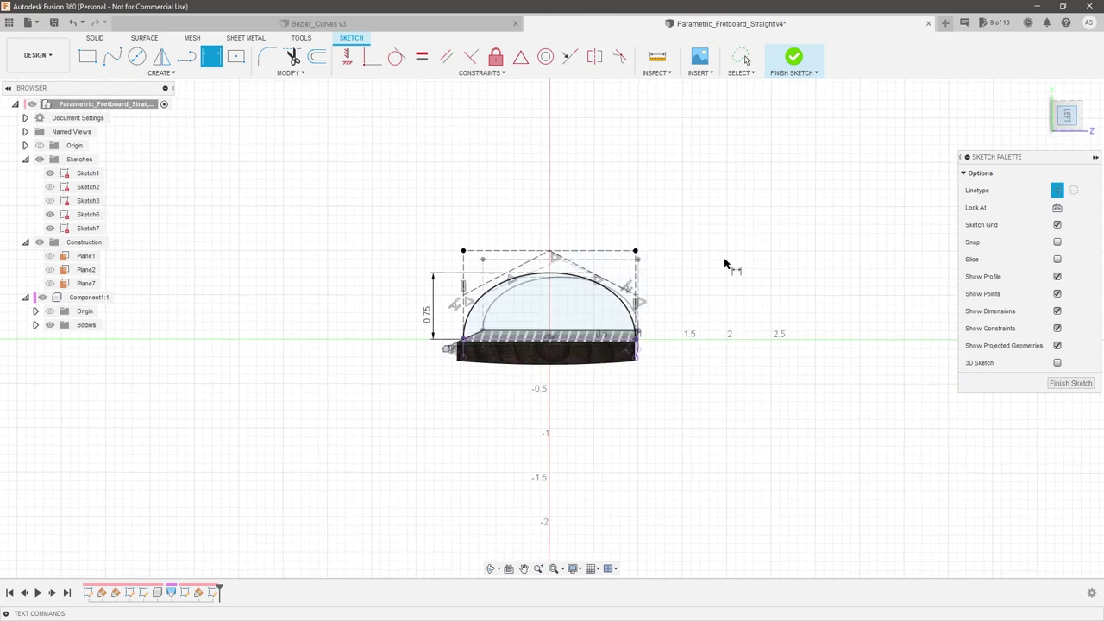
pyautogui.scroll(2, 523, 335)
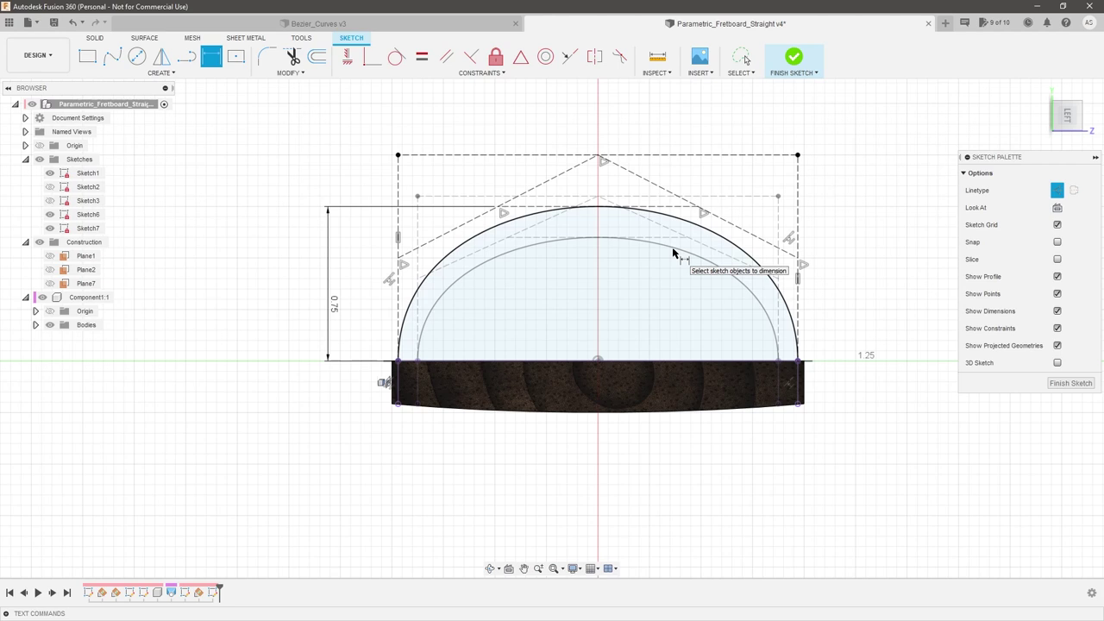
pyautogui.scroll(-2, 647, 200)
pyautogui.keyDown('shift'); pyautogui.moveTo(729, 267); pyautogui.dragTo(756, 269, button='middle'); pyautogui.keyUp('shift')
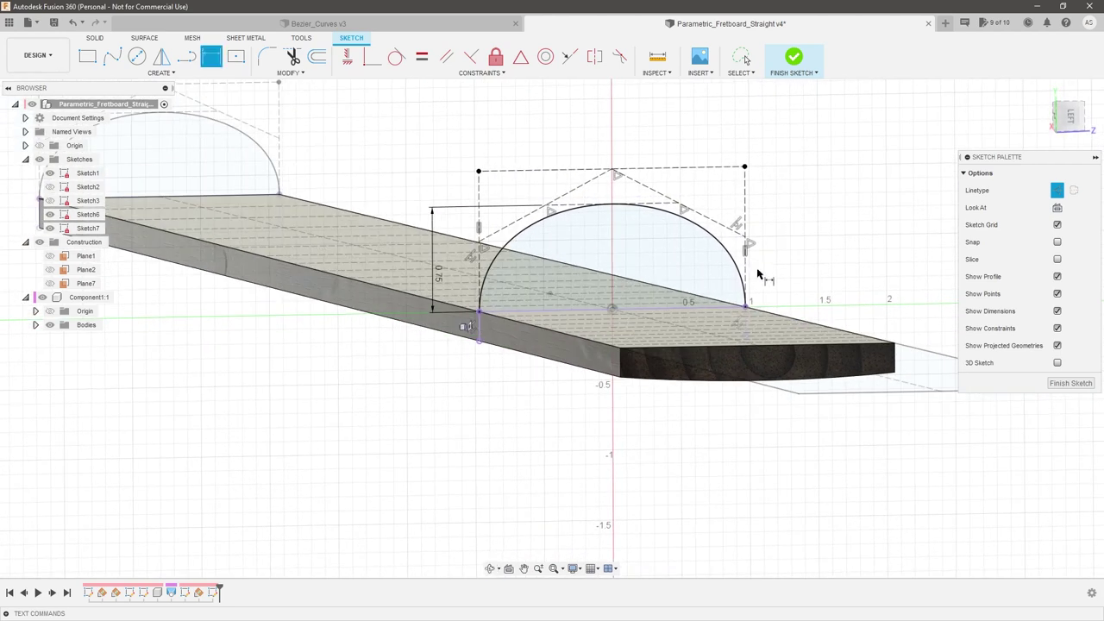
pyautogui.scroll(-2, 778, 304)
pyautogui.press('Escape')
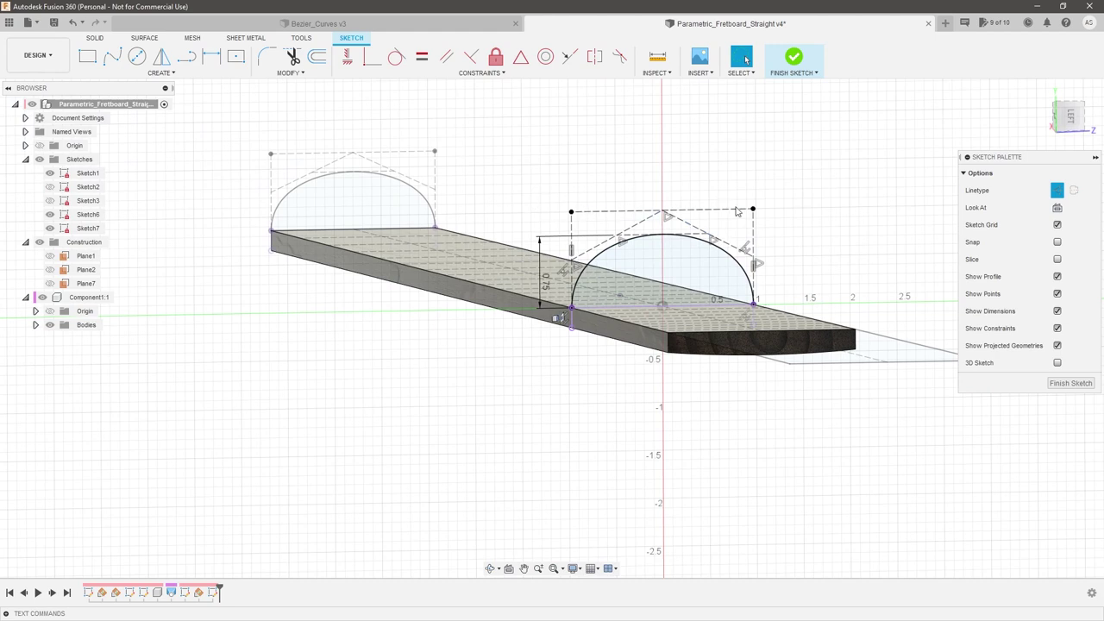
# Project the far profile's spline into the active sketch of the near profile
pyautogui.scroll(1, 829, 228)
pyautogui.click(361, 182)
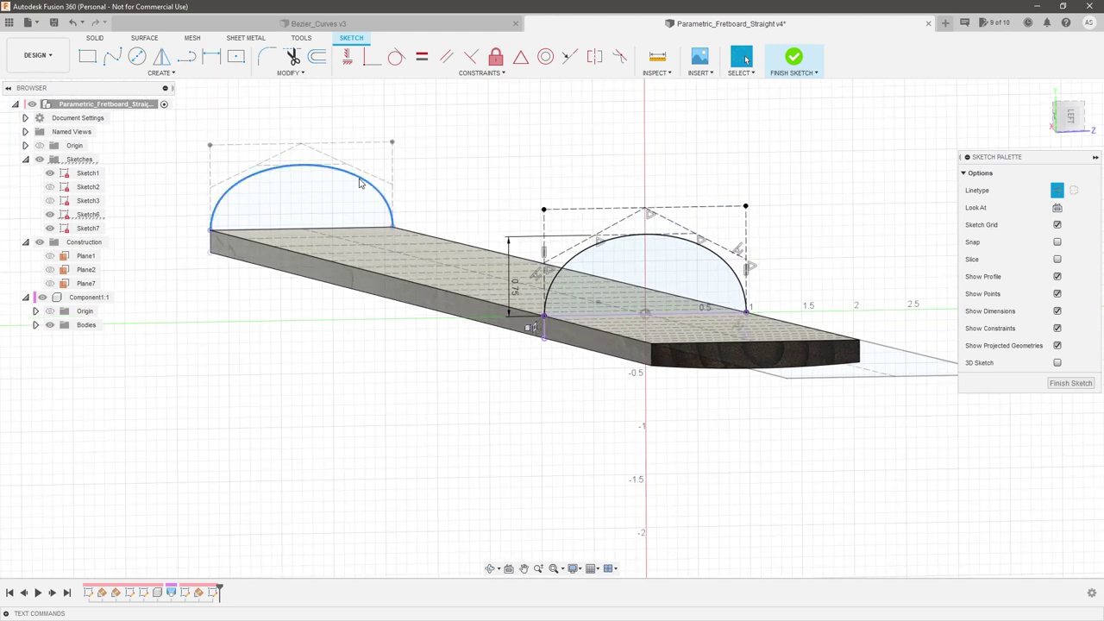
pyautogui.press('p')
pyautogui.press('Return')
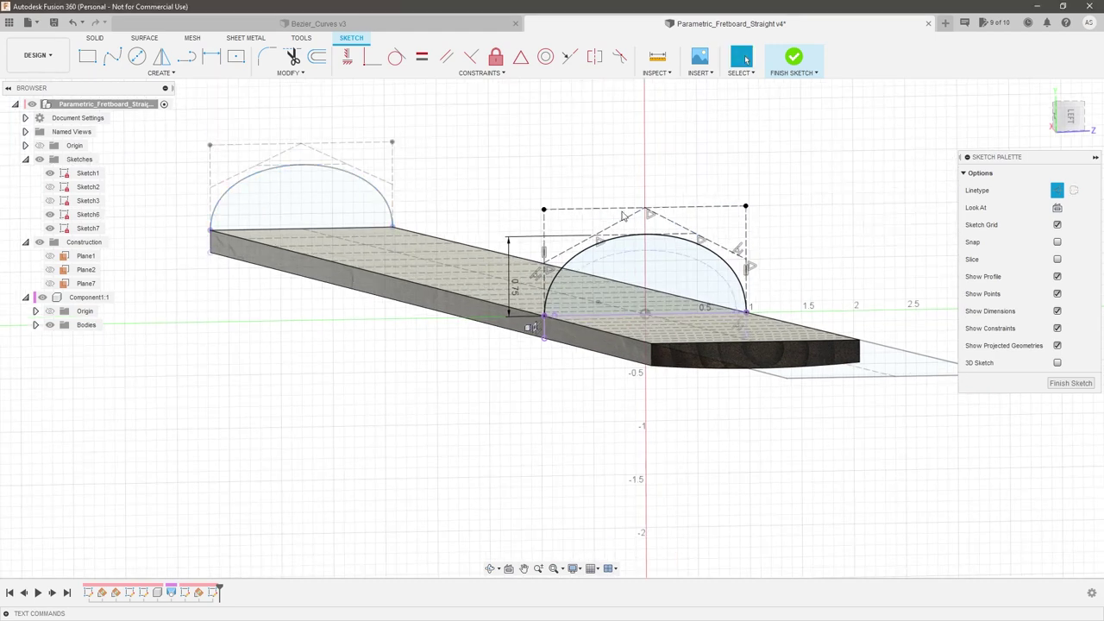
# Hide the far profile's sketch and the component's bodies
pyautogui.scroll(2, 807, 280)
pyautogui.click(50, 215)
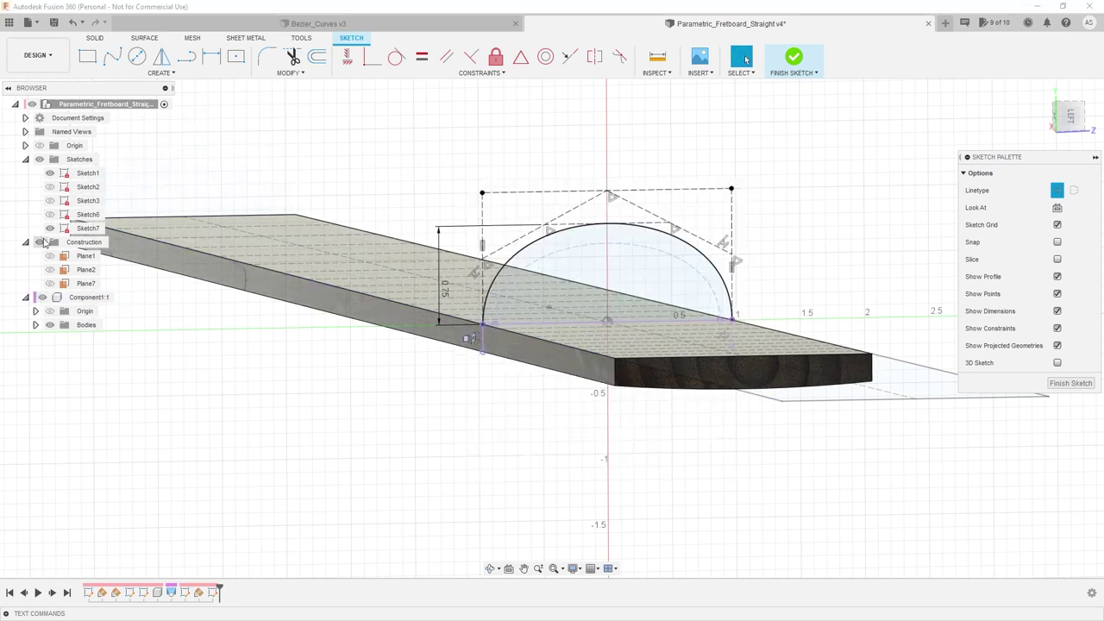
pyautogui.click(50, 324)
pyautogui.scroll(1, 604, 256)
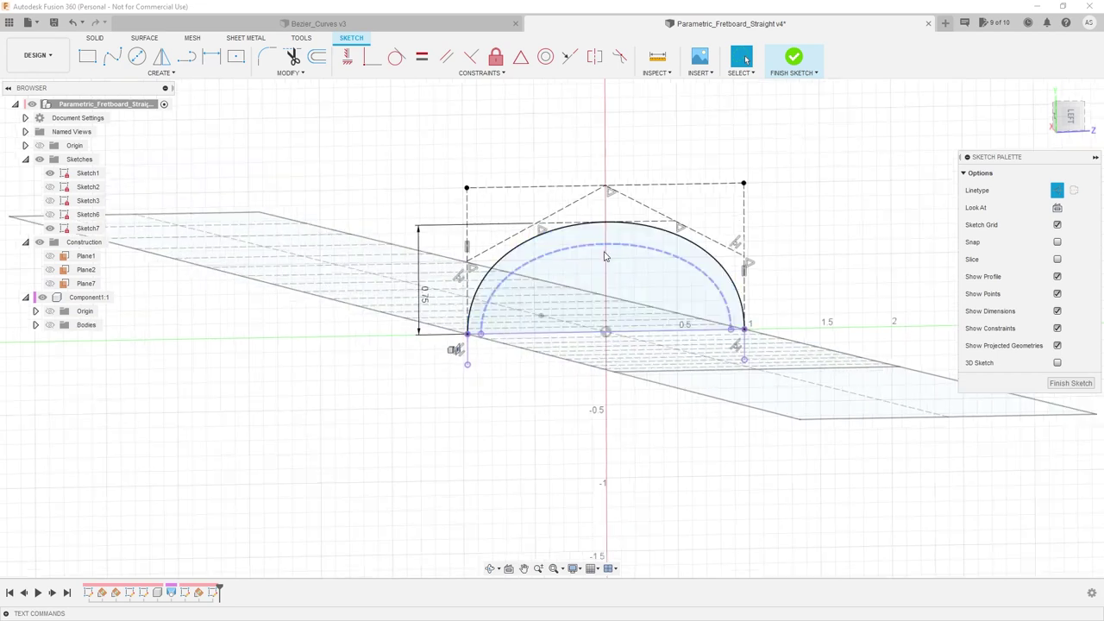
pyautogui.scroll(1, 604, 256)
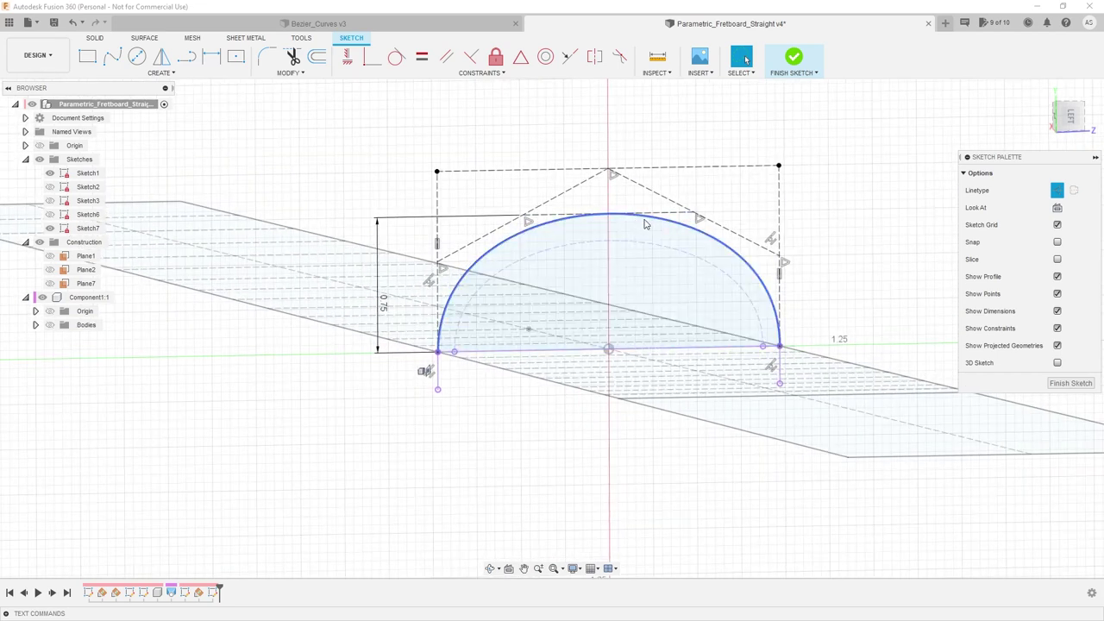
# Try offsetting the projected spline inward, reducing the offset to about 0.28 in
pyautogui.click(654, 248)
pyautogui.press('o')
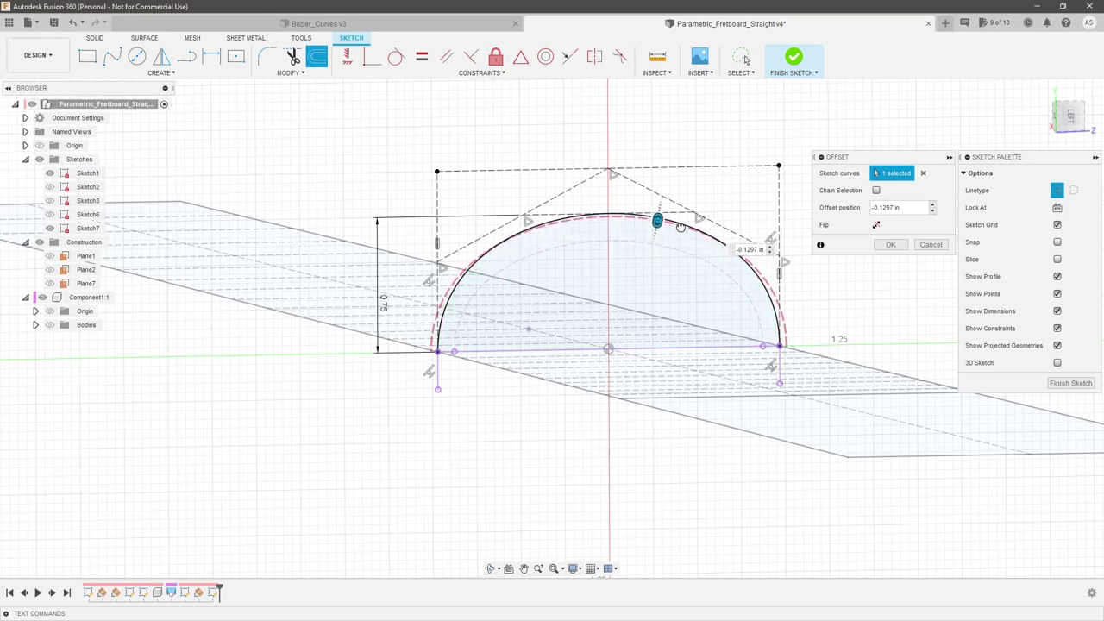
pyautogui.scroll(-4, 552, 241)
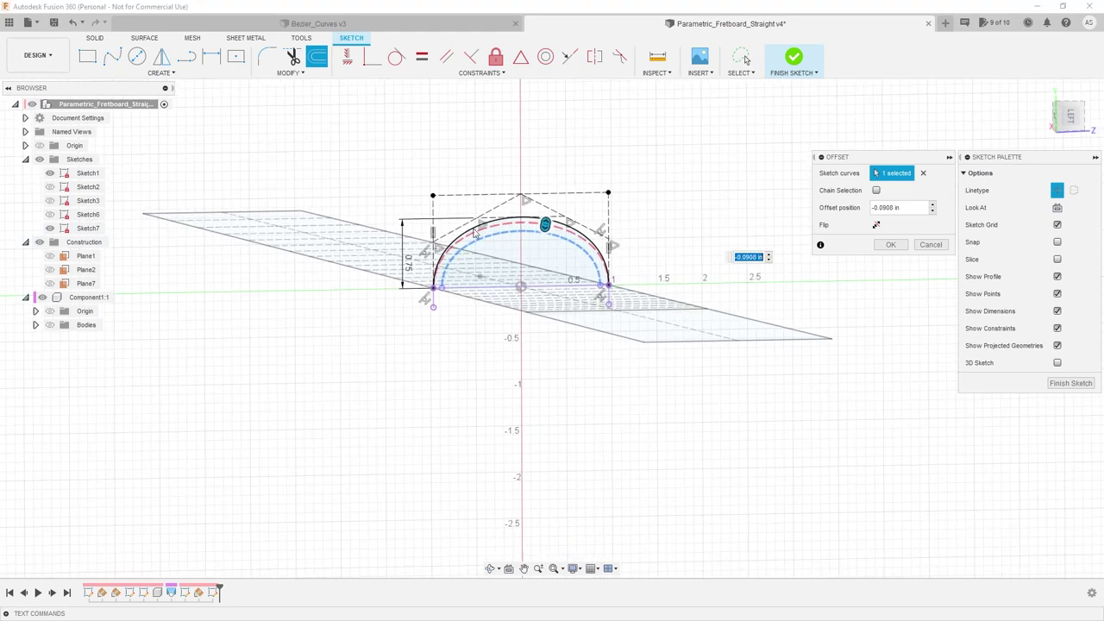
pyautogui.scroll(2, 493, 220)
pyautogui.moveTo(595, 223)
pyautogui.keyDown('shift'); pyautogui.mouseDown(button='middle')
pyautogui.moveTo(556, 220)
pyautogui.moveTo(549, 239)
pyautogui.mouseUp(button='middle'); pyautogui.keyUp('shift')
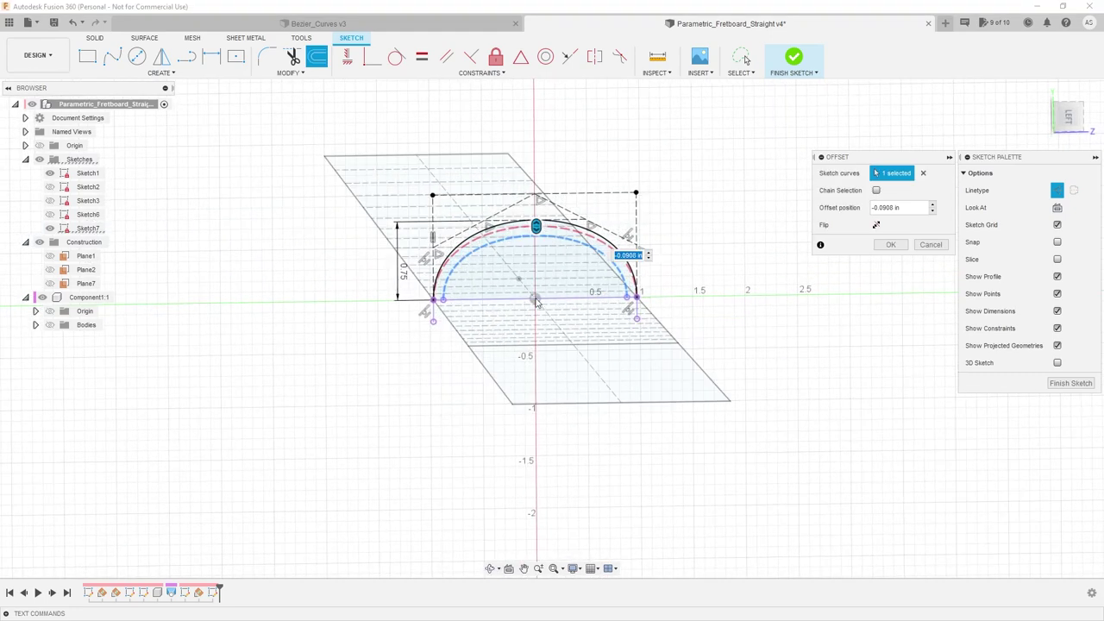
pyautogui.scroll(-3, 544, 252)
pyautogui.scroll(5, 536, 257)
pyautogui.moveTo(536, 259); pyautogui.dragTo(532, 349)
pyautogui.scroll(1, 532, 349)
pyautogui.scroll(5, 532, 349)
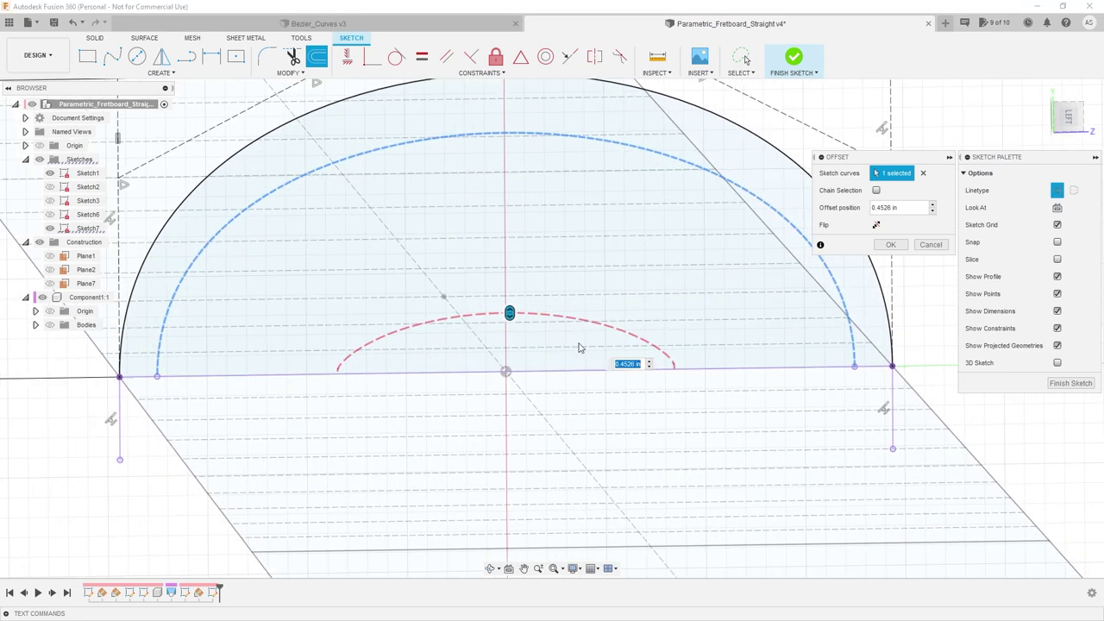
pyautogui.moveTo(511, 312)
pyautogui.mouseDown()
pyautogui.moveTo(505, 375)
pyautogui.moveTo(525, 262)
pyautogui.moveTo(543, 227)
pyautogui.moveTo(506, 247)
pyautogui.mouseUp()
pyautogui.scroll(-10, 496, 288)
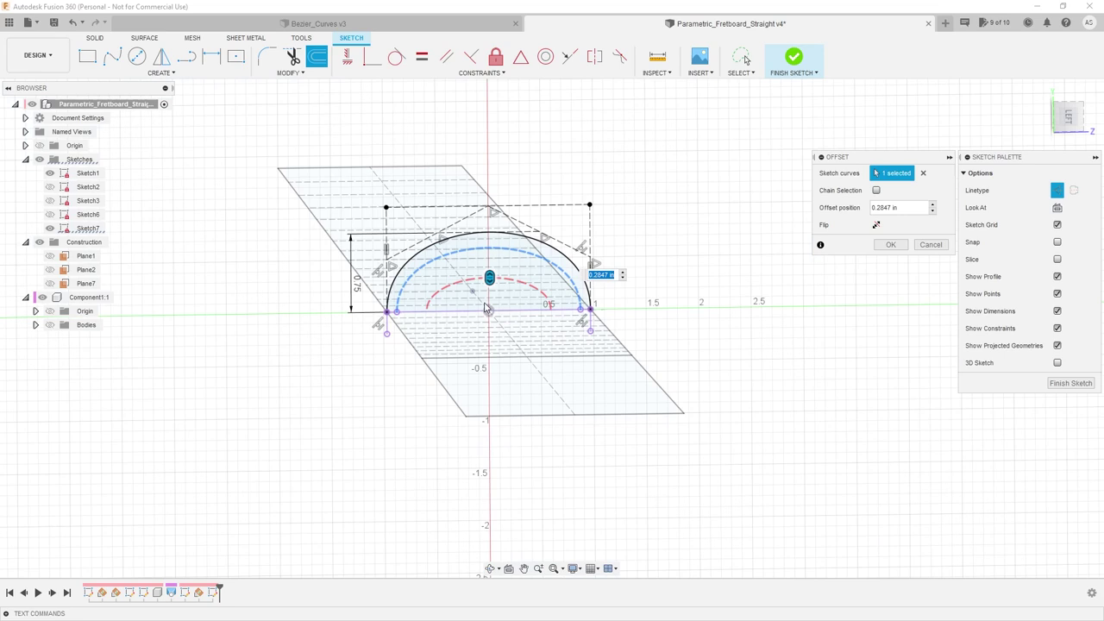
# Try to offset the projected spline outward, well beyond the near neck profile
pyautogui.moveTo(496, 288); pyautogui.dragTo(485, 103)
pyautogui.scroll(-5, 487, 232)
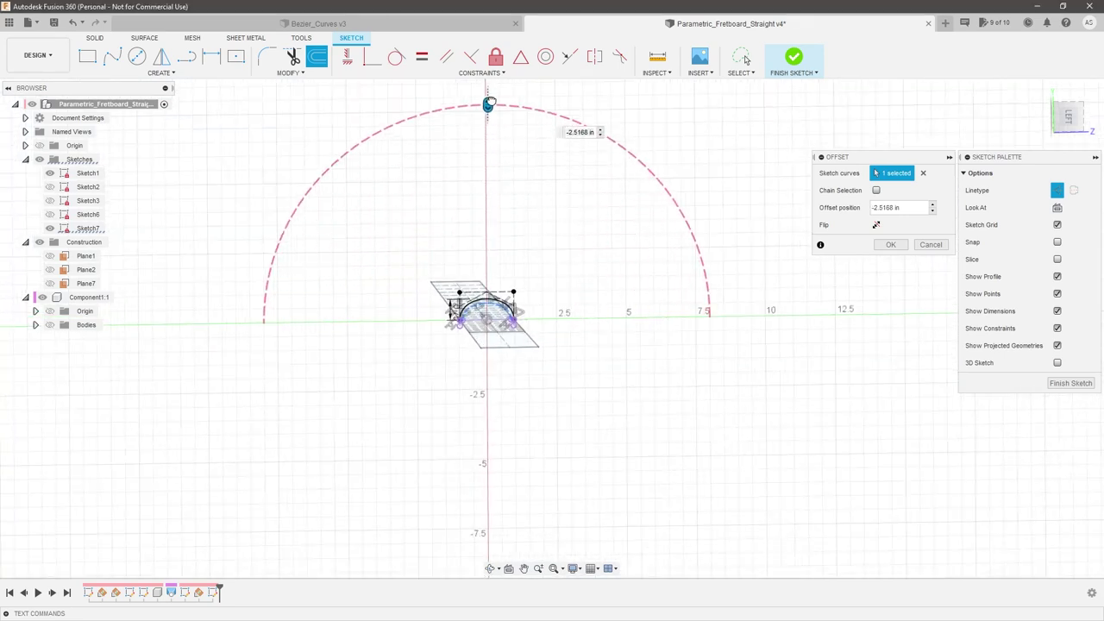
pyautogui.scroll(-3, 520, 348)
pyautogui.moveTo(496, 185); pyautogui.dragTo(498, 264)
pyautogui.scroll(3, 494, 276)
pyautogui.press('Return')
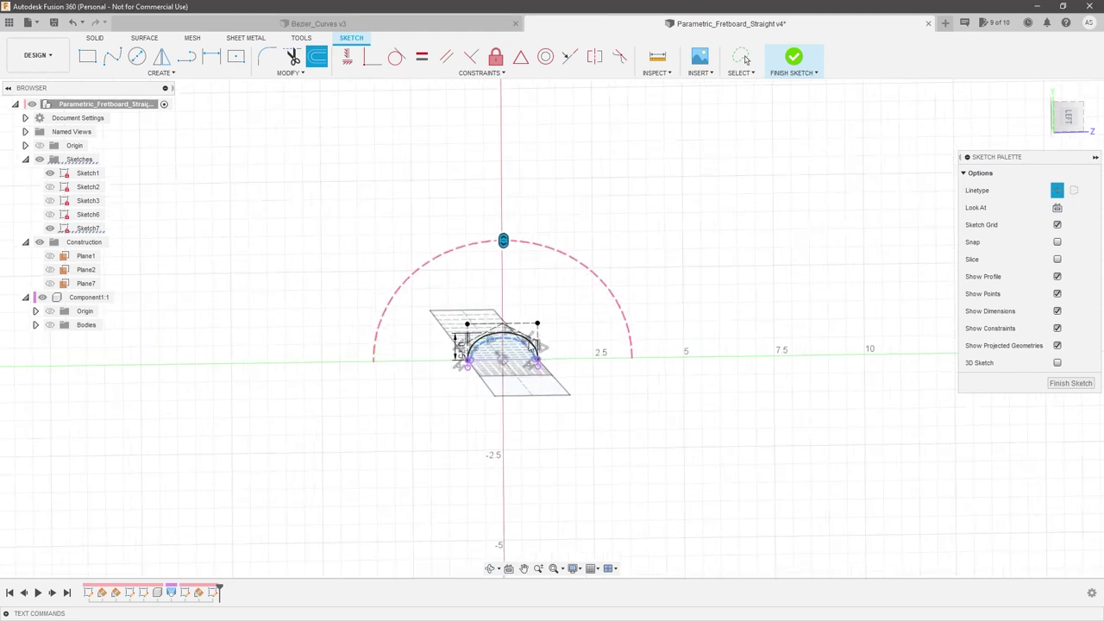
# Undo hiding the bodies and the far sketch, and undo projecting the far spline
pyautogui.scroll(10, 554, 338)
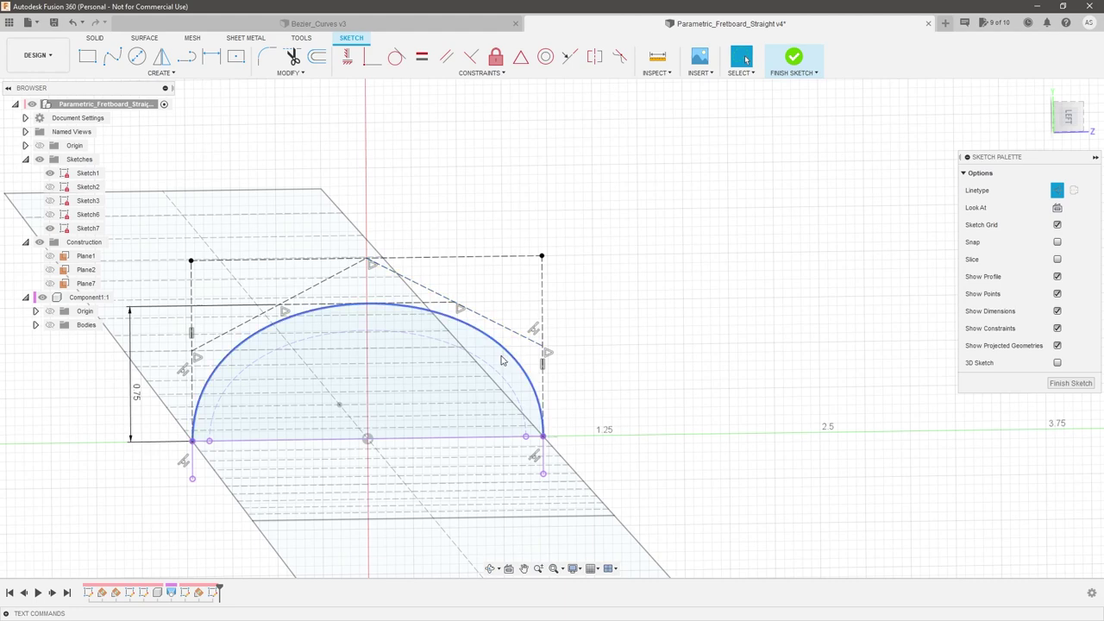
pyautogui.scroll(-3, 505, 357)
pyautogui.scroll(3, 653, 342)
pyautogui.hotkey('ctrl', 'z')
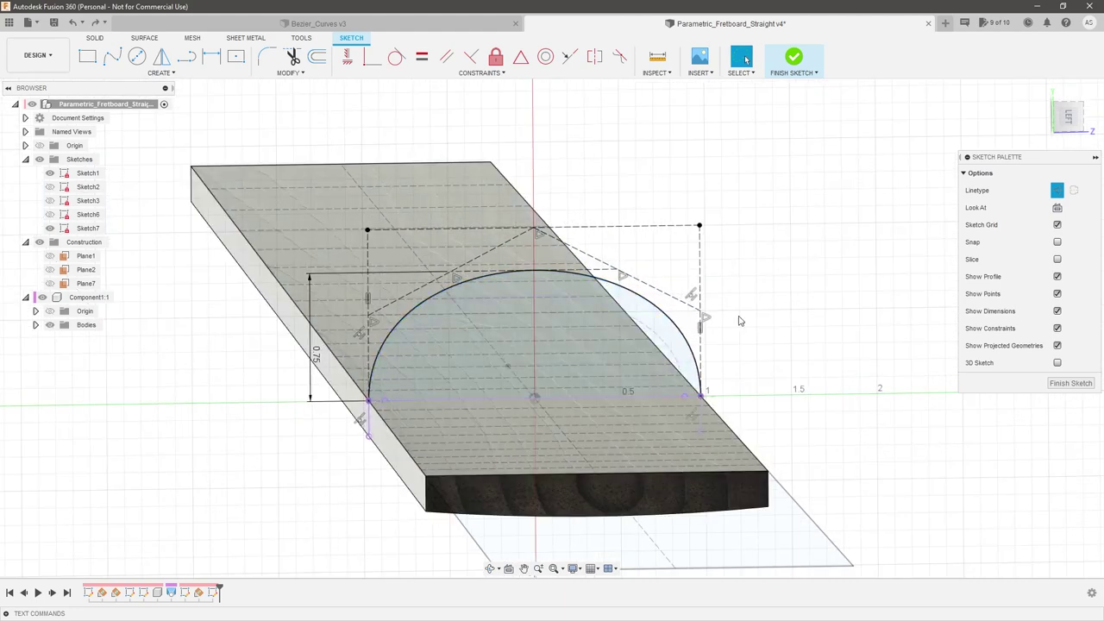
# Loft a solid between the near and far neck profiles, using the Join operation
pyautogui.keyDown('shift'); pyautogui.moveTo(752, 293); pyautogui.dragTo(774, 293, button='middle'); pyautogui.keyUp('shift')
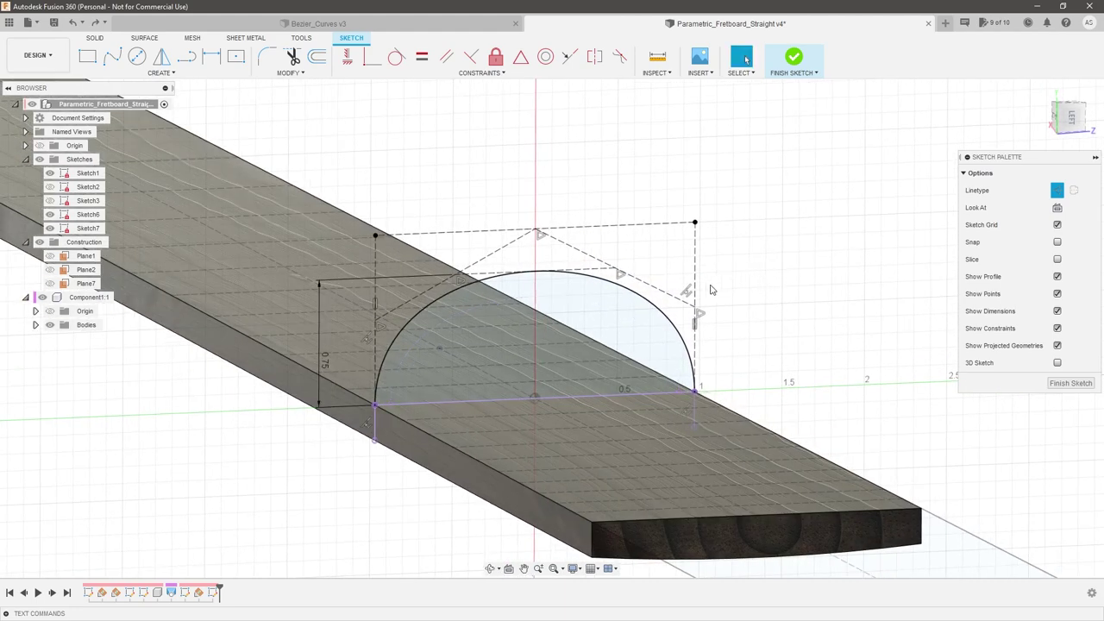
pyautogui.click(653, 303)
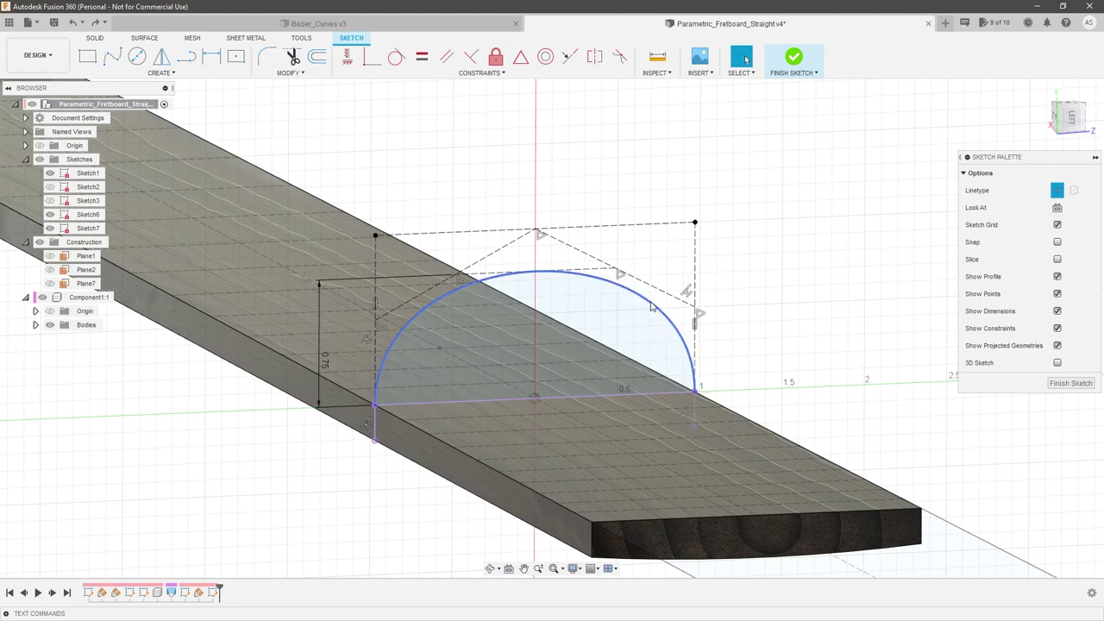
pyautogui.moveTo(652, 308)
pyautogui.keyDown('shift'); pyautogui.mouseDown(button='middle')
pyautogui.moveTo(753, 344)
pyautogui.moveTo(751, 308)
pyautogui.moveTo(763, 326)
pyautogui.mouseUp(button='middle'); pyautogui.keyUp('shift')
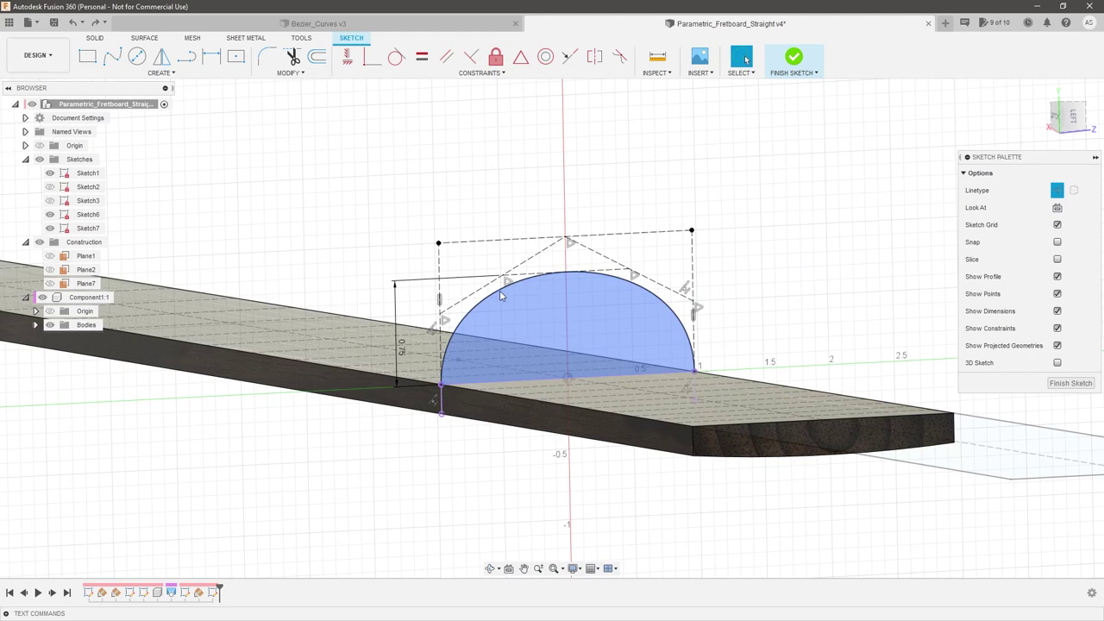
pyautogui.scroll(-5, 742, 345)
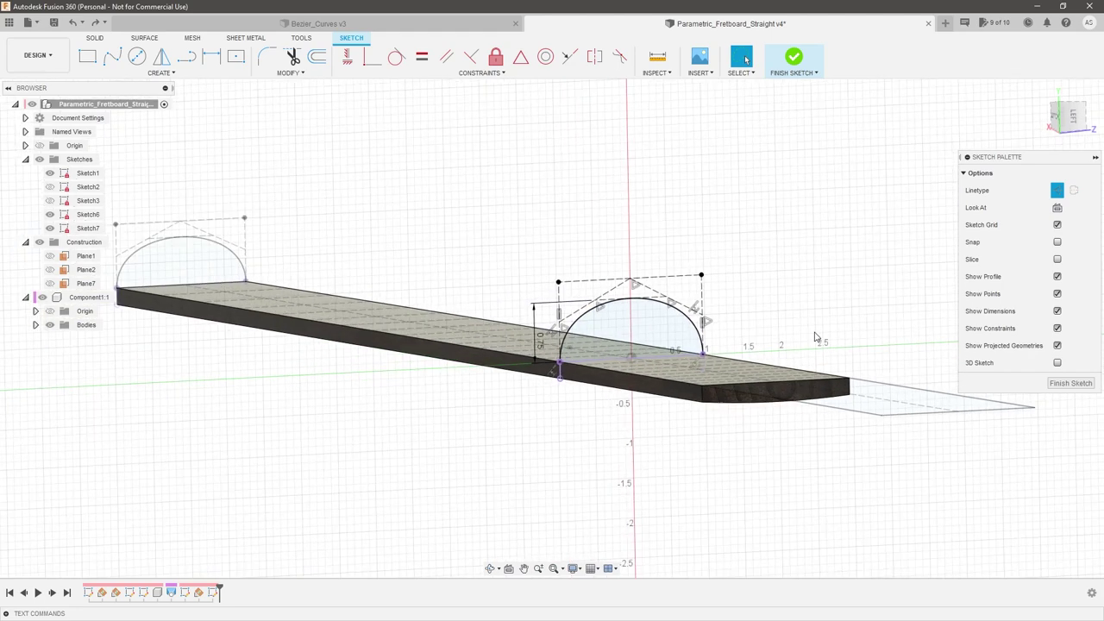
pyautogui.click(693, 328)
pyautogui.keyDown('shift'); pyautogui.click(313, 275); pyautogui.keyUp('shift')
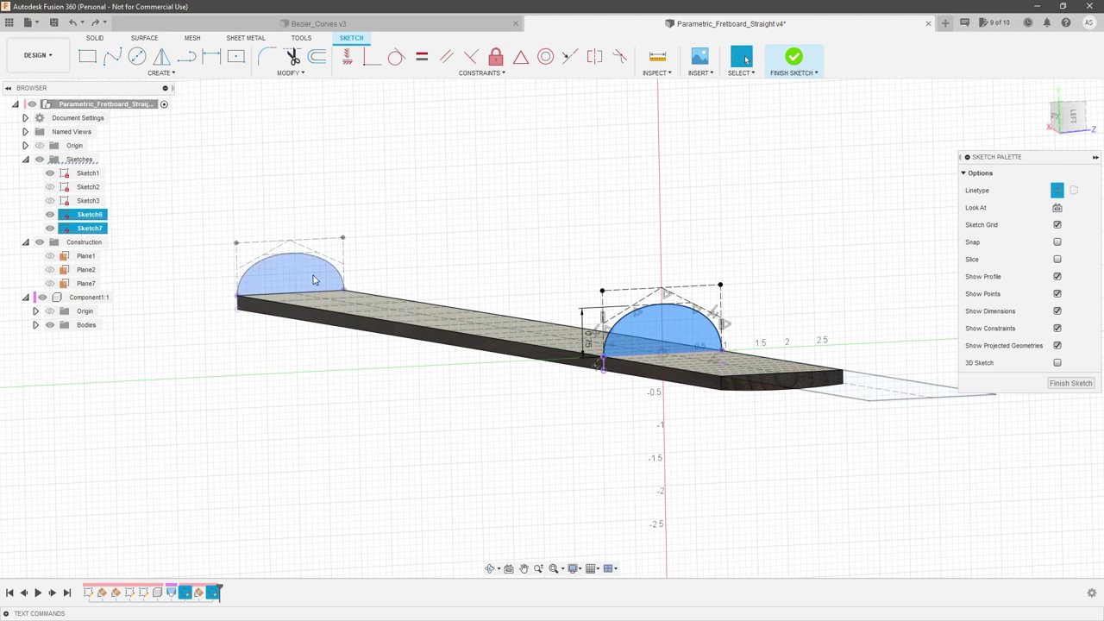
pyautogui.click(96, 39)
pyautogui.click(145, 73)
pyautogui.click(138, 176)
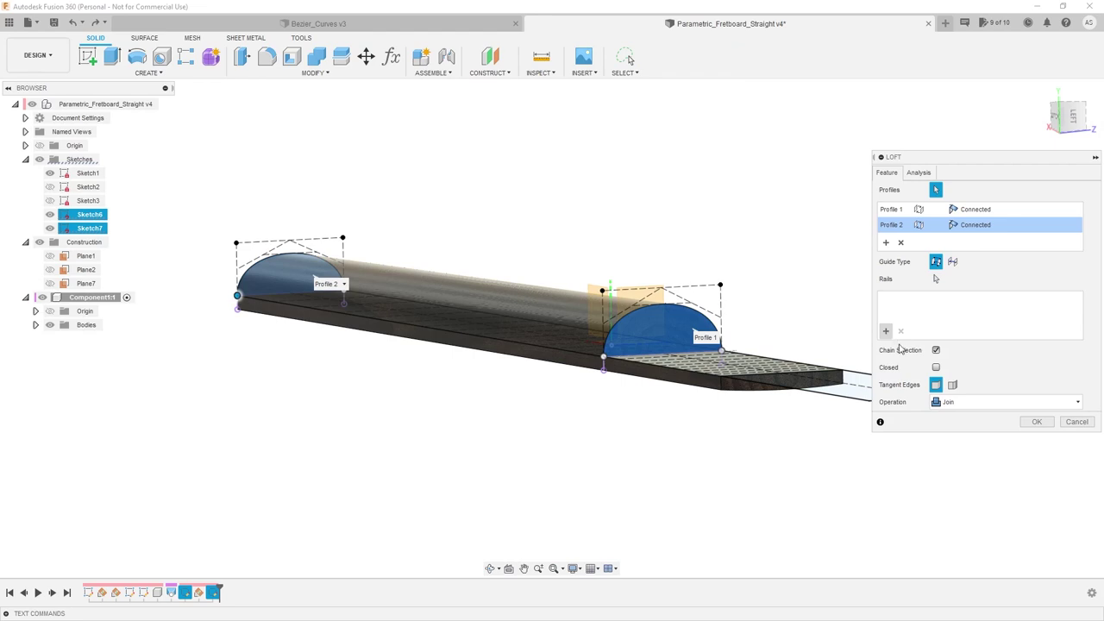
pyautogui.click(1038, 422)
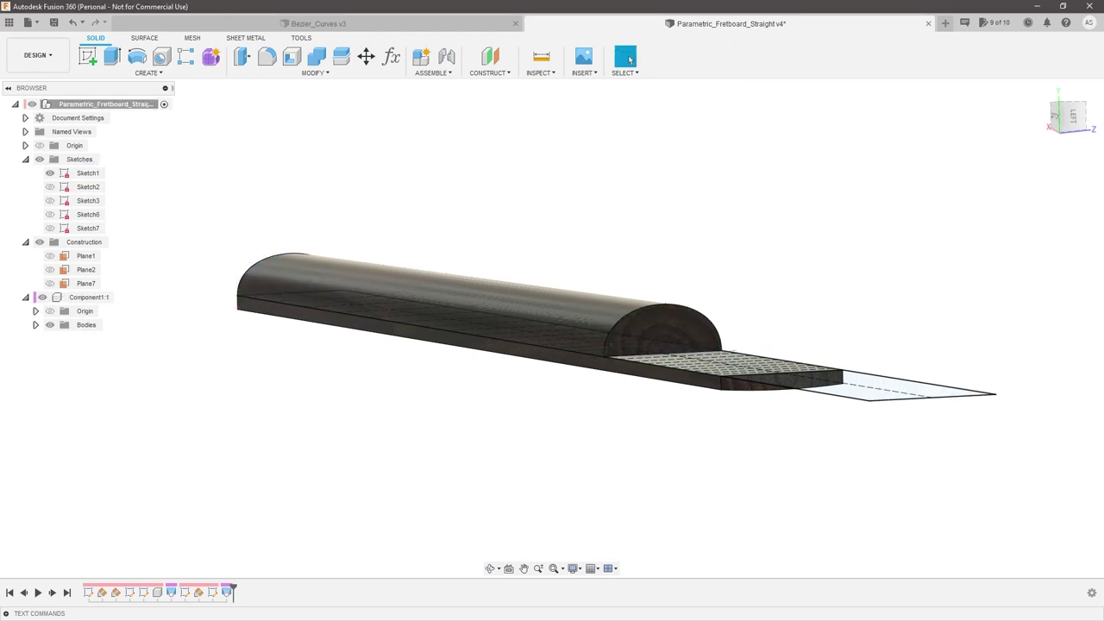
# Hide all the sketches in the design
pyautogui.click(39, 159)
pyautogui.moveTo(530, 229)
pyautogui.keyDown('shift'); pyautogui.mouseDown(button='middle')
pyautogui.moveTo(603, 229)
pyautogui.moveTo(627, 250)
pyautogui.moveTo(508, 328)
pyautogui.moveTo(562, 362)
pyautogui.moveTo(557, 342)
pyautogui.moveTo(637, 335)
pyautogui.mouseUp(button='middle'); pyautogui.keyUp('shift')
pyautogui.scroll(-3, 478, 325)
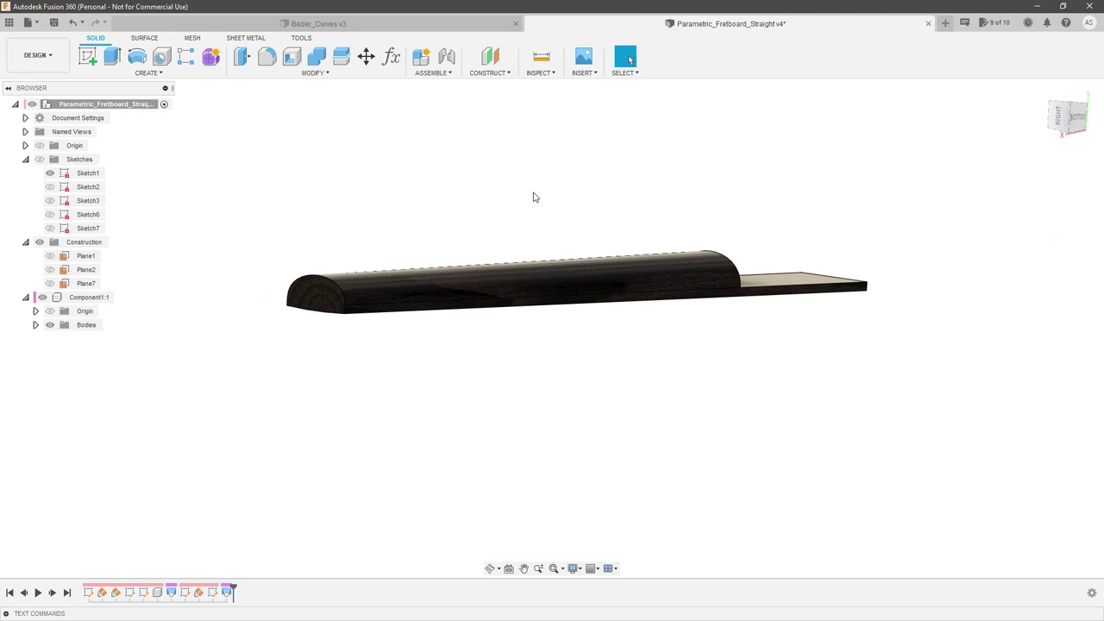
# Apply a brown wood appearance to the joined neck and fretboard body
pyautogui.press('a')
pyautogui.moveTo(868, 286); pyautogui.dragTo(694, 279)
pyautogui.scroll(2, 754, 328)
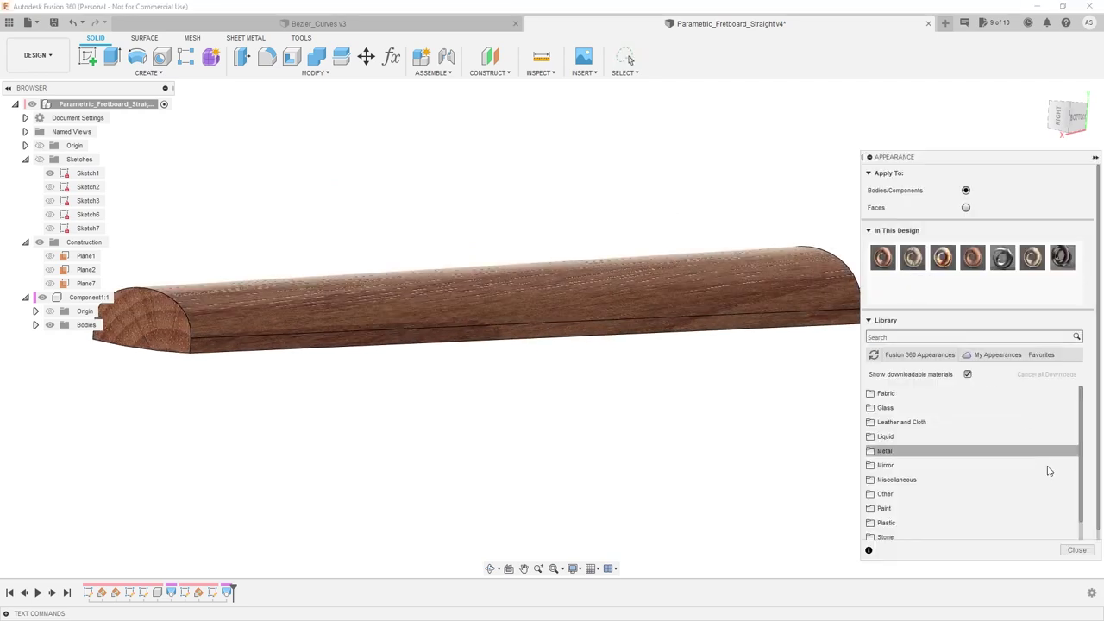
pyautogui.click(1076, 549)
# Examine the lofted neck's shape and its transition at the fretboard's end from several angles
pyautogui.keyDown('shift'); pyautogui.moveTo(639, 396); pyautogui.dragTo(611, 391, button='middle'); pyautogui.keyUp('shift')
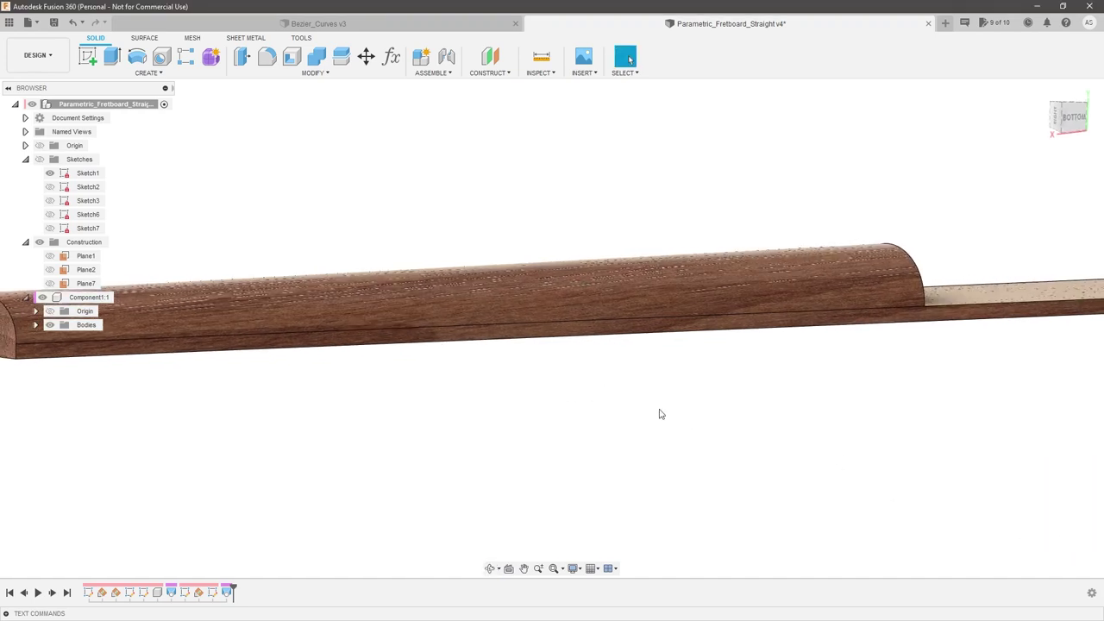
pyautogui.scroll(-2, 697, 402)
pyautogui.scroll(1, 794, 361)
pyautogui.keyDown('shift'); pyautogui.moveTo(794, 361); pyautogui.dragTo(824, 357, button='middle'); pyautogui.keyUp('shift')
pyautogui.scroll(1, 39, 319)
pyautogui.click(35, 325)
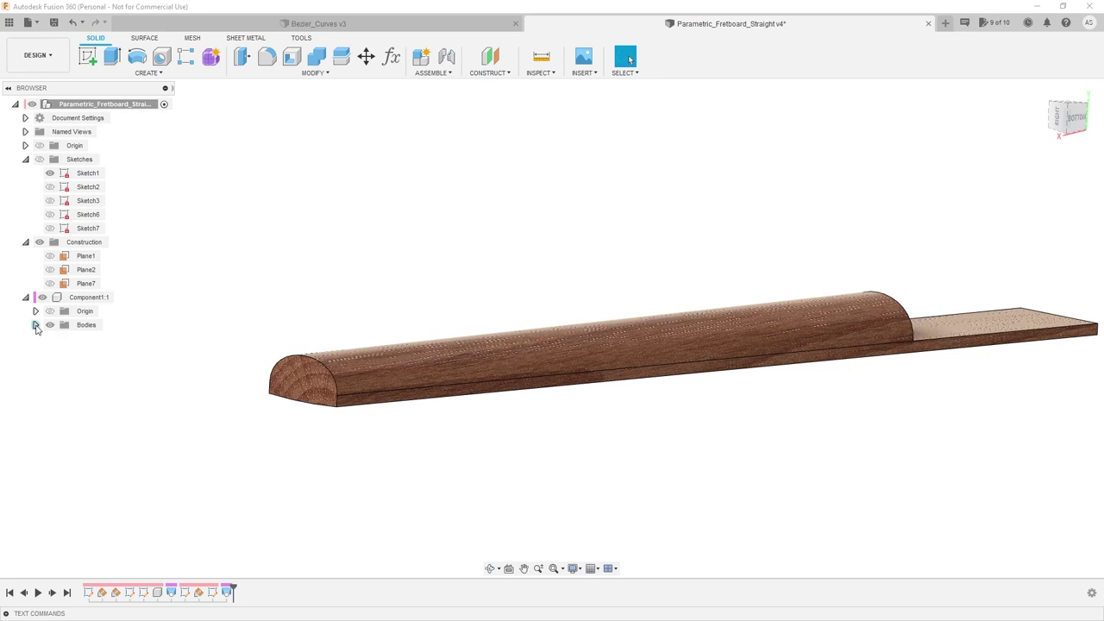
pyautogui.click(36, 325)
pyautogui.scroll(-2, 379, 379)
pyautogui.scroll(2, 610, 382)
pyautogui.keyDown('shift'); pyautogui.moveTo(687, 371); pyautogui.dragTo(662, 376, button='middle'); pyautogui.keyUp('shift')
pyautogui.scroll(-3, 690, 384)
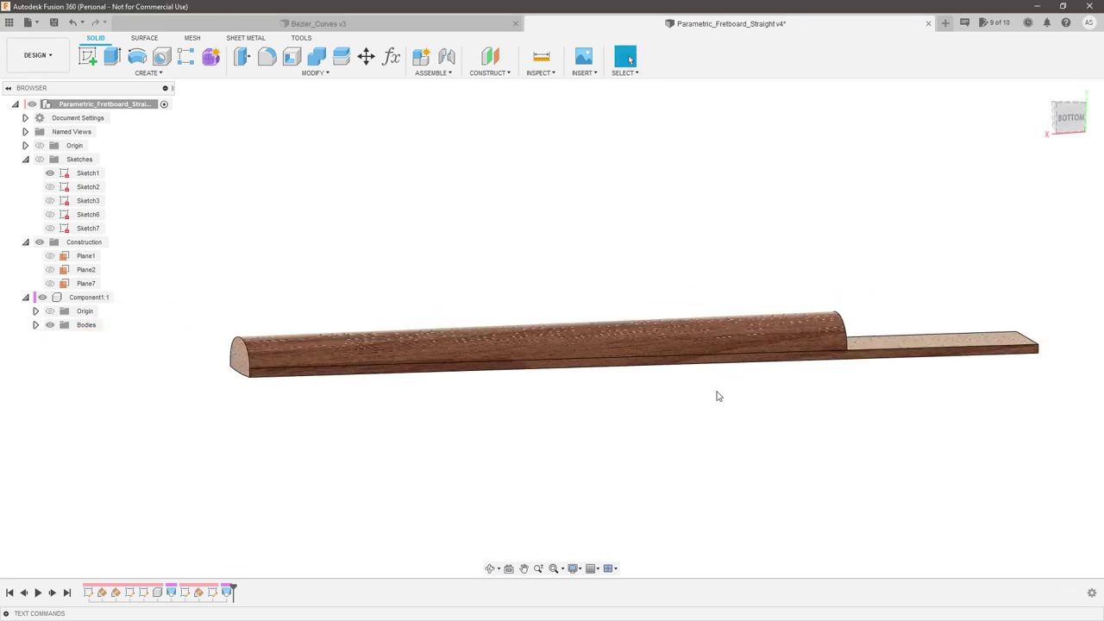
pyautogui.keyDown('shift'); pyautogui.moveTo(719, 400); pyautogui.dragTo(749, 339, button='middle'); pyautogui.keyUp('shift')
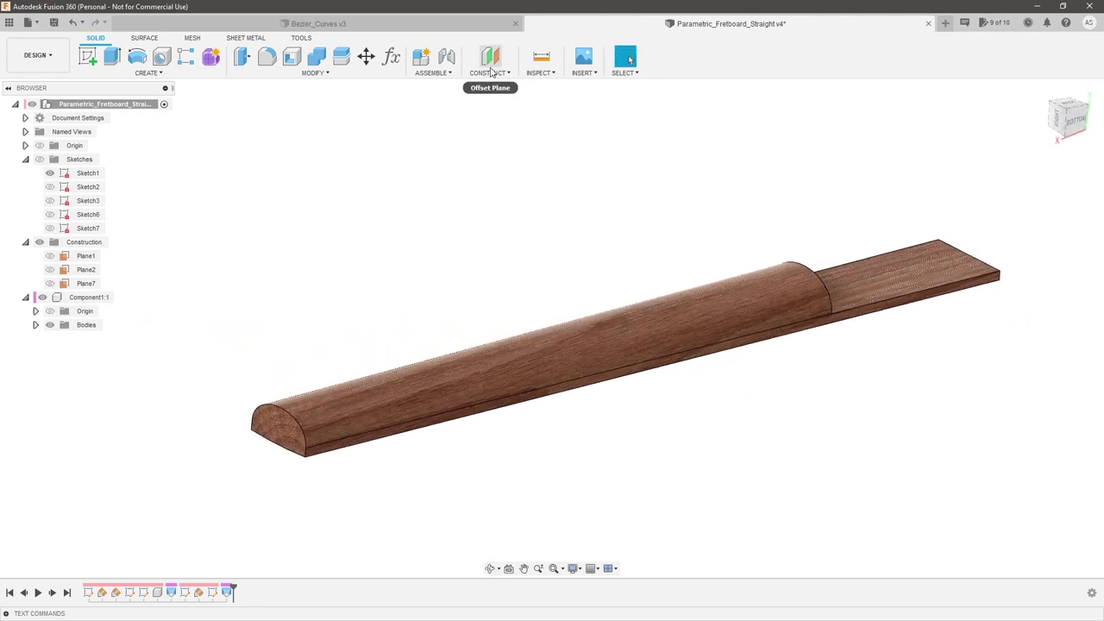
# Add a Zebra Analysis with the default stripe settings to the neck body and check the stripe flow along the lofted surface
pyautogui.click(541, 73)
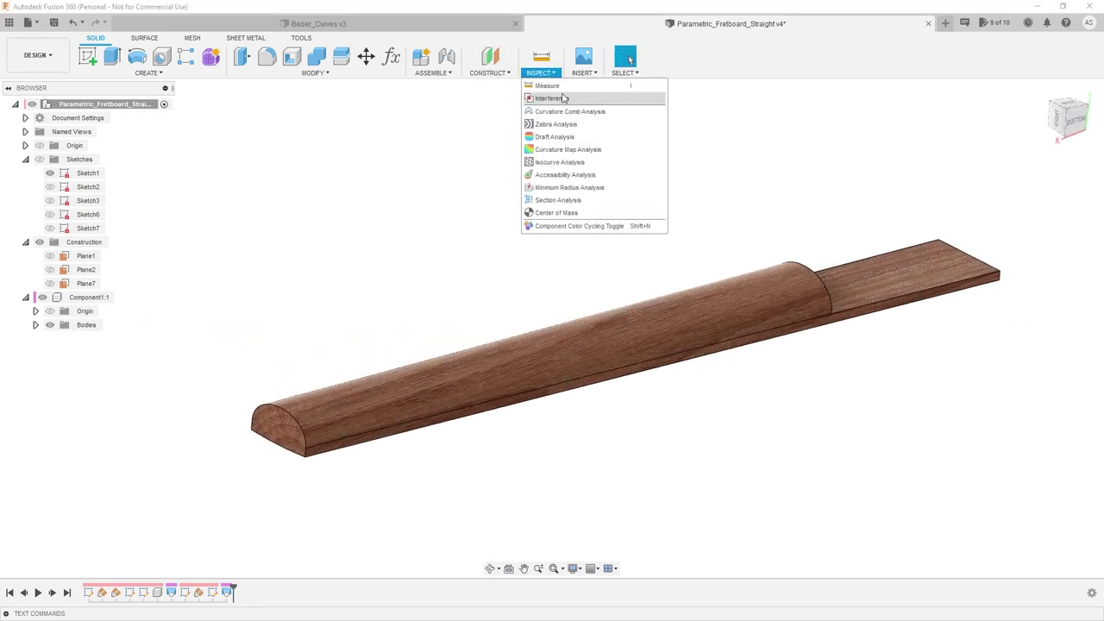
pyautogui.click(571, 129)
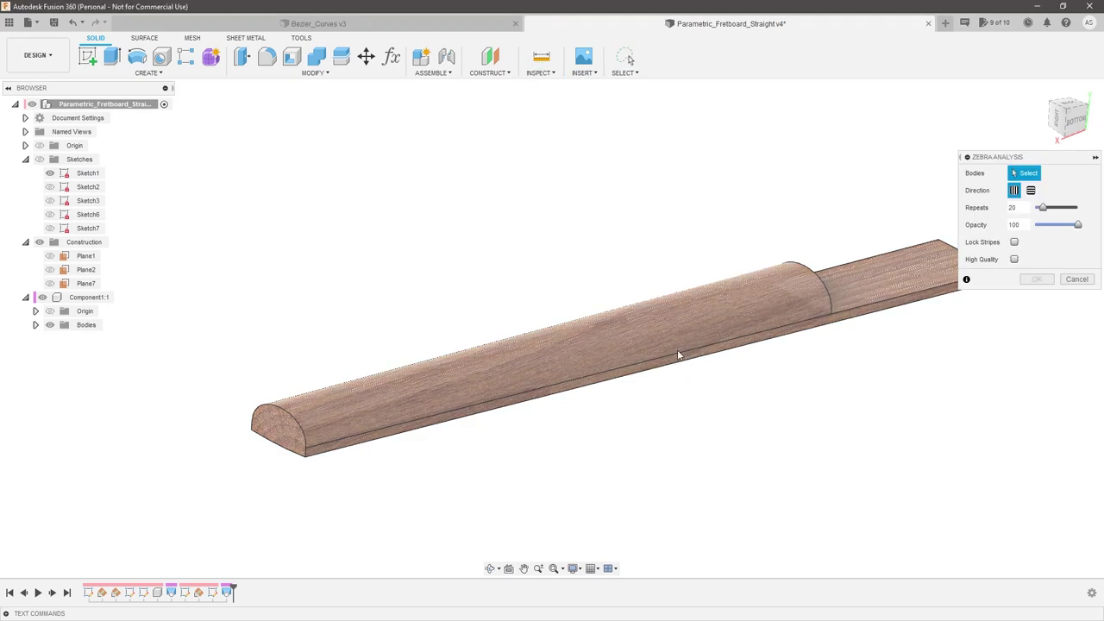
pyautogui.click(678, 352)
pyautogui.scroll(2, 678, 353)
pyautogui.keyDown('shift'); pyautogui.moveTo(719, 380); pyautogui.dragTo(675, 367, button='middle'); pyautogui.keyUp('shift')
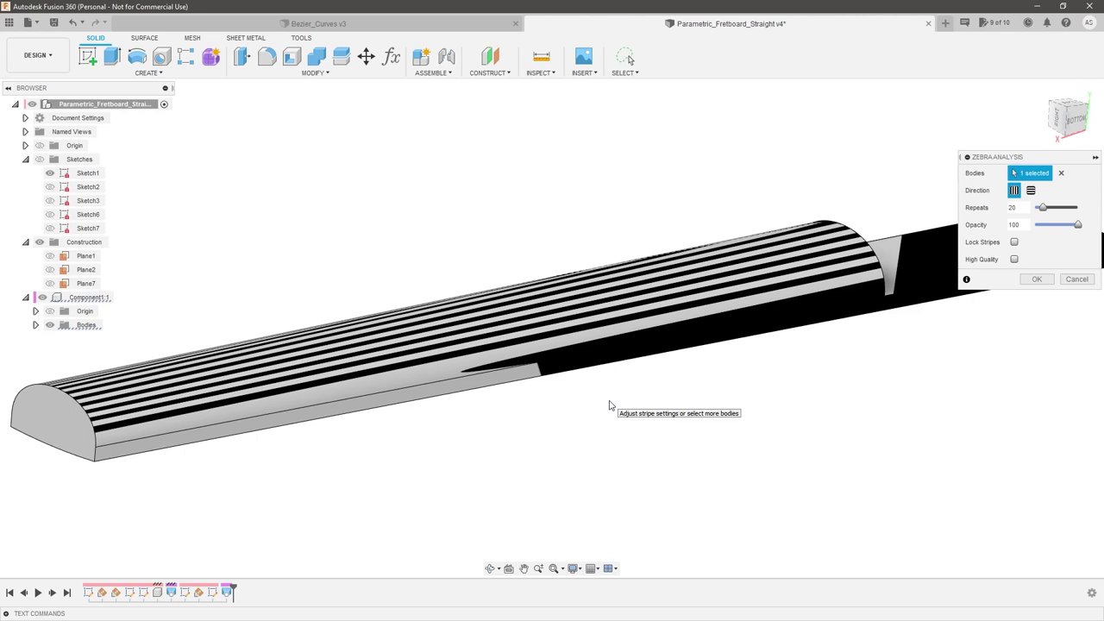
pyautogui.keyDown('shift'); pyautogui.moveTo(661, 395); pyautogui.dragTo(600, 428, button='middle'); pyautogui.keyUp('shift')
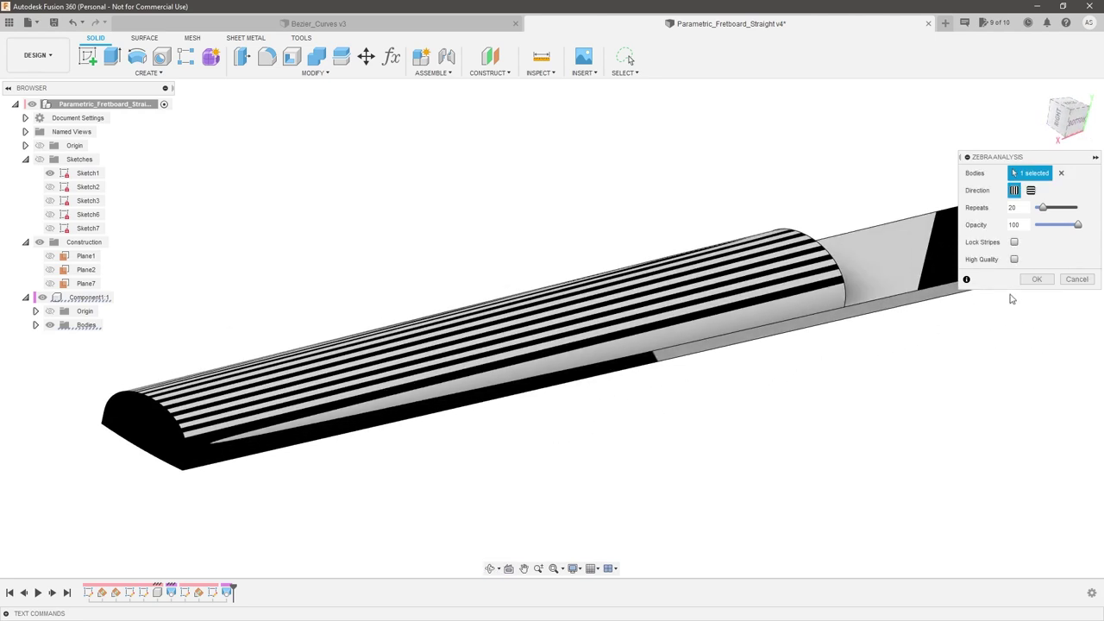
pyautogui.click(1036, 280)
pyautogui.scroll(-2, 713, 415)
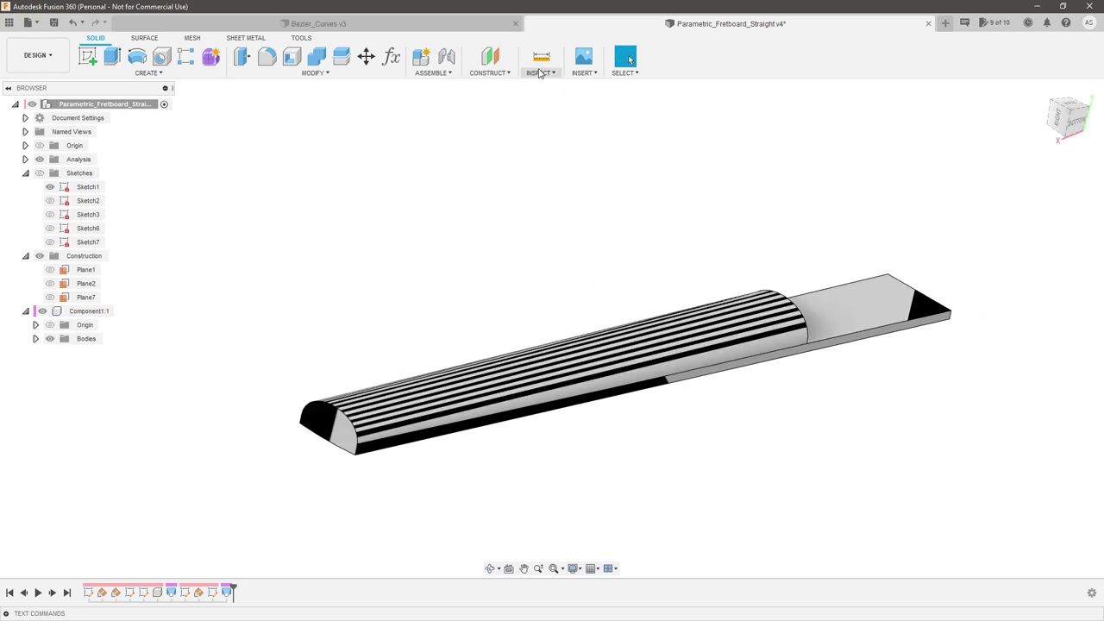
# Hide the zebra analysis so the neck shows its wood appearance
pyautogui.click(538, 73)
pyautogui.click(538, 74)
pyautogui.click(40, 158)
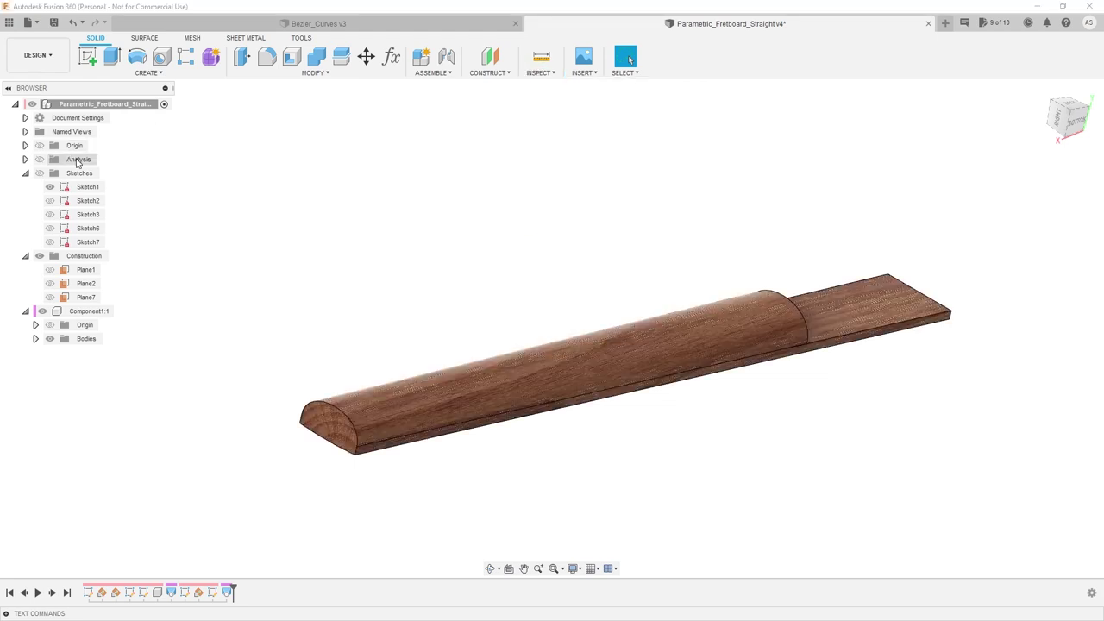
# Reopen the neck profile sketch at the fretboard's narrow end and delete the construction lines joining the control frame's midpoints
pyautogui.doubleClick(185, 592)
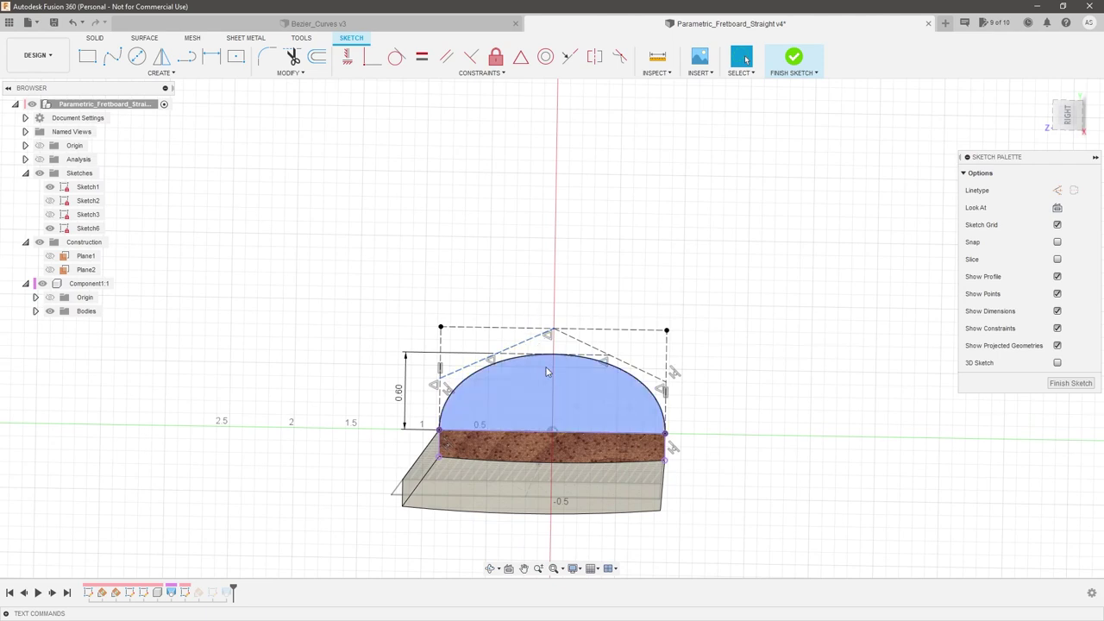
pyautogui.scroll(2, 530, 349)
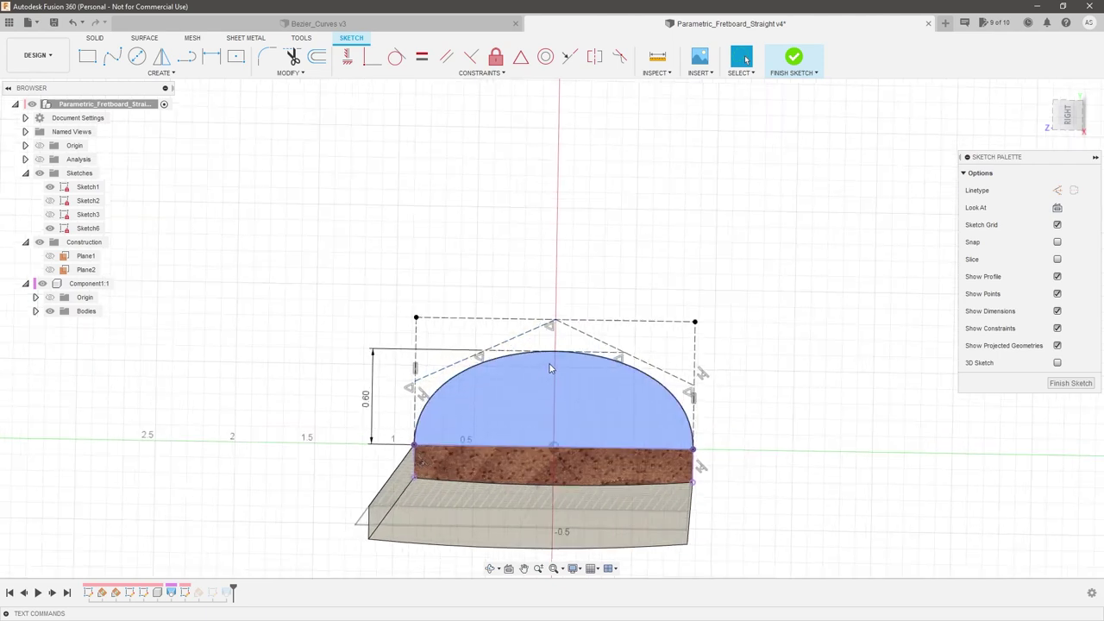
pyautogui.click(417, 347)
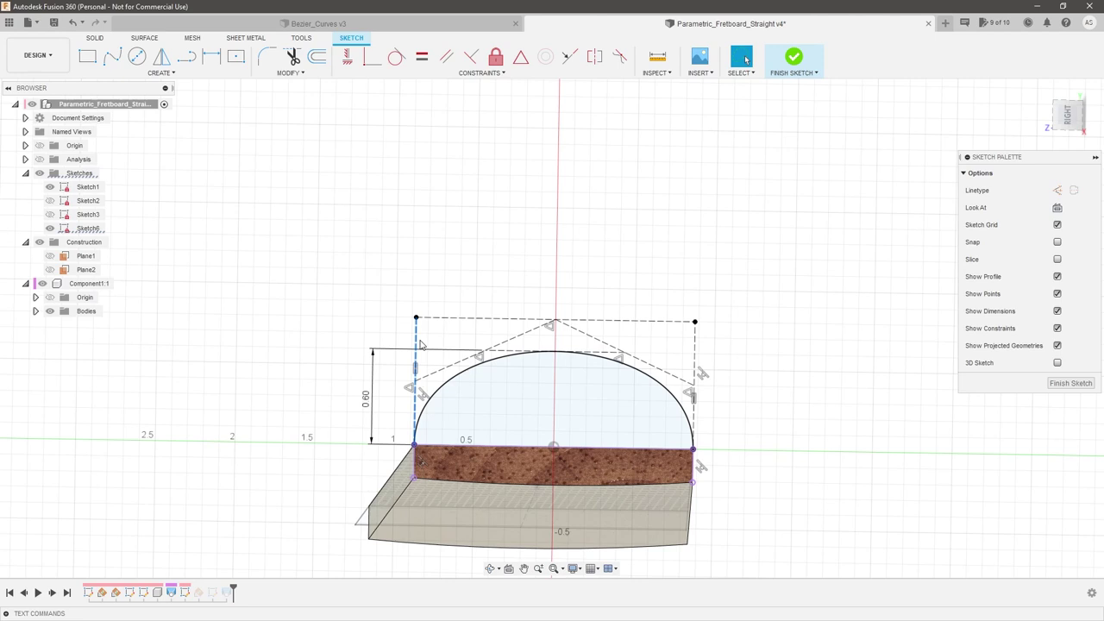
pyautogui.doubleClick(510, 339)
pyautogui.press('Delete')
pyautogui.click(514, 351)
pyautogui.press('Delete')
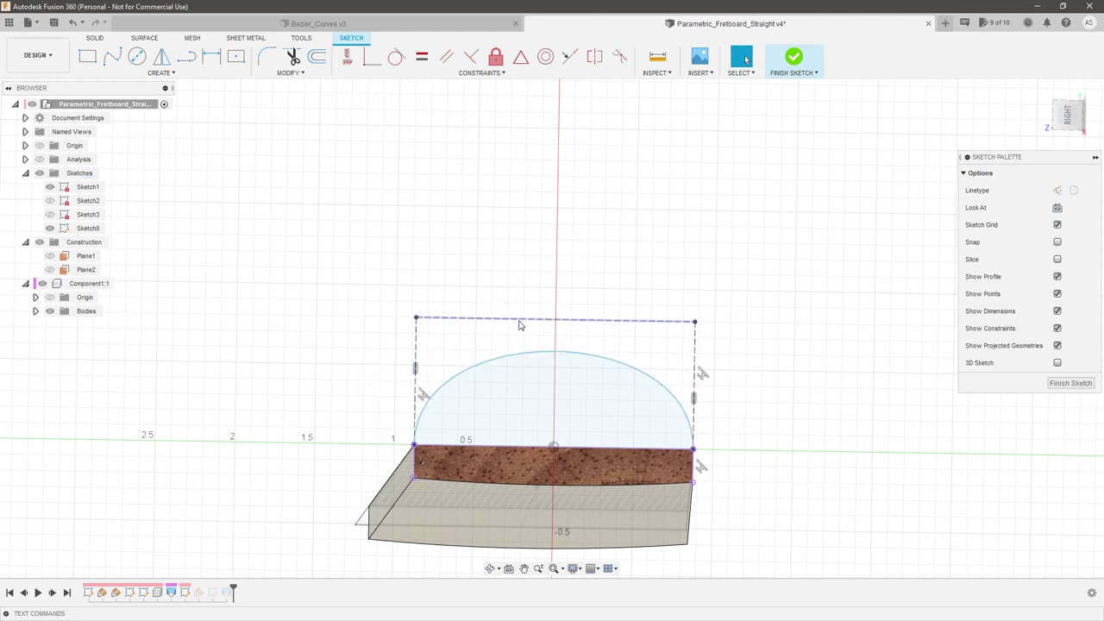
# Convert the profile's control point spline to degree 5 and move an upper control point to make the curve asymmetric
pyautogui.rightClick(556, 358)
pyautogui.click(570, 475)
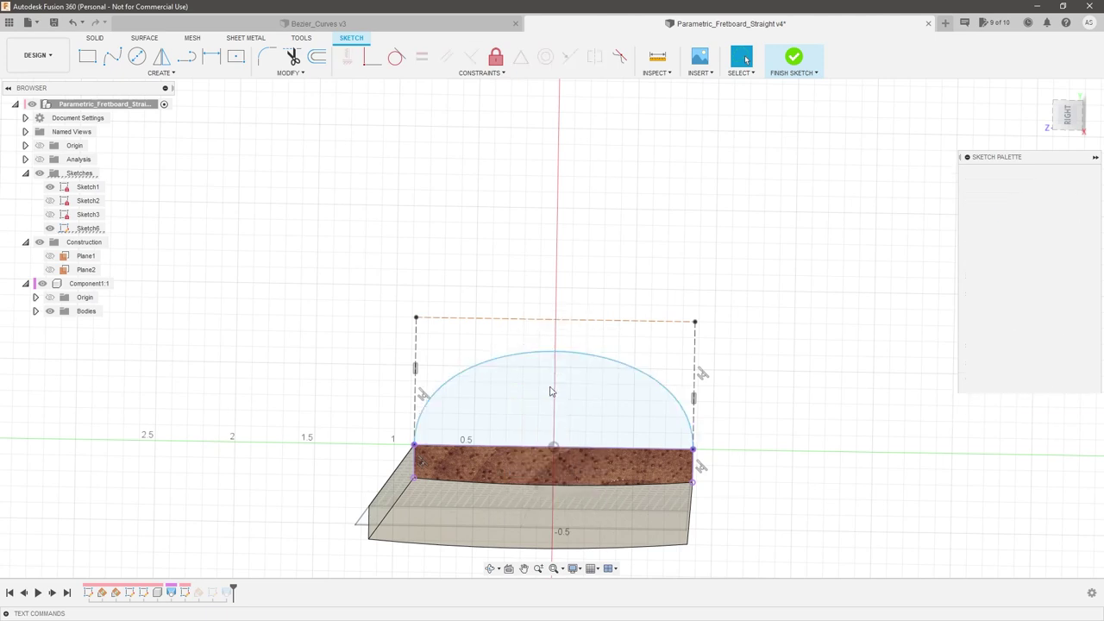
pyautogui.click(553, 352)
pyautogui.click(554, 351)
pyautogui.moveTo(500, 333); pyautogui.dragTo(422, 297)
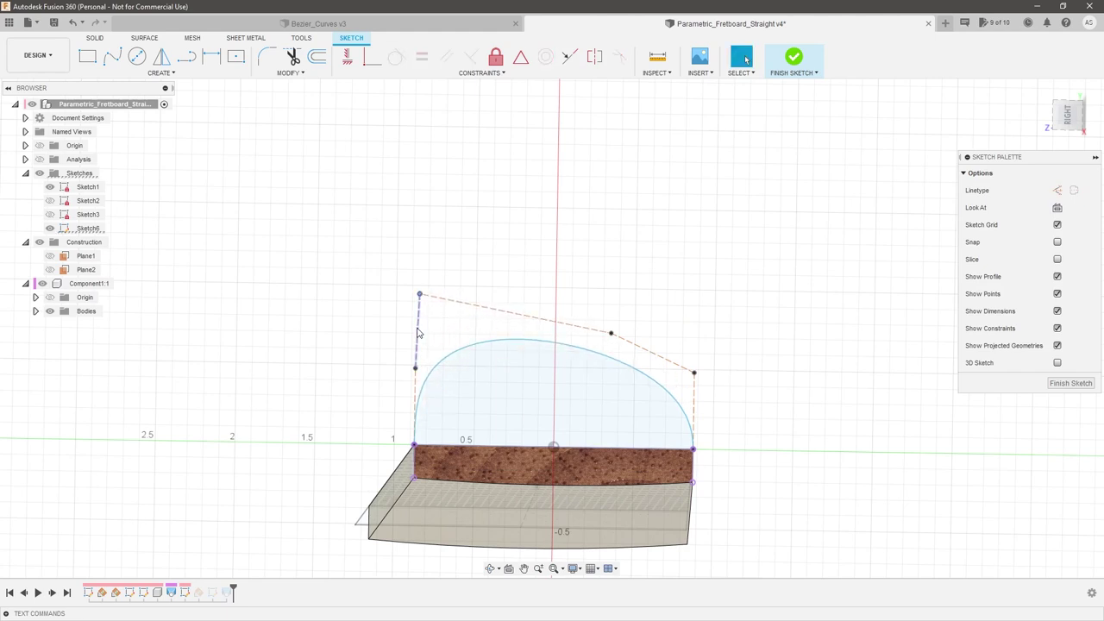
pyautogui.scroll(-3, 560, 267)
pyautogui.scroll(3, 497, 385)
pyautogui.moveTo(497, 384)
pyautogui.keyDown('shift'); pyautogui.mouseDown(button='middle')
pyautogui.moveTo(504, 398)
pyautogui.moveTo(506, 388)
pyautogui.mouseUp(button='middle'); pyautogui.keyUp('shift')
pyautogui.click(746, 59)
pyautogui.moveTo(457, 215); pyautogui.dragTo(496, 234)
# Try curvature constraints between the profile spline and both fretboard side edges, and undo them
pyautogui.click(455, 336)
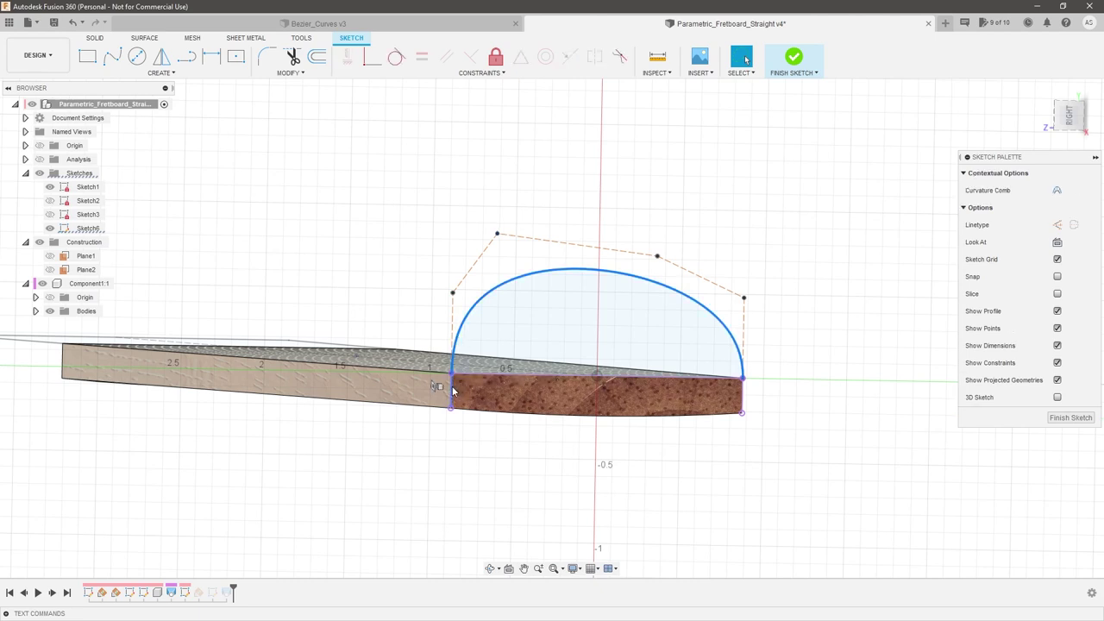
pyautogui.click(620, 57)
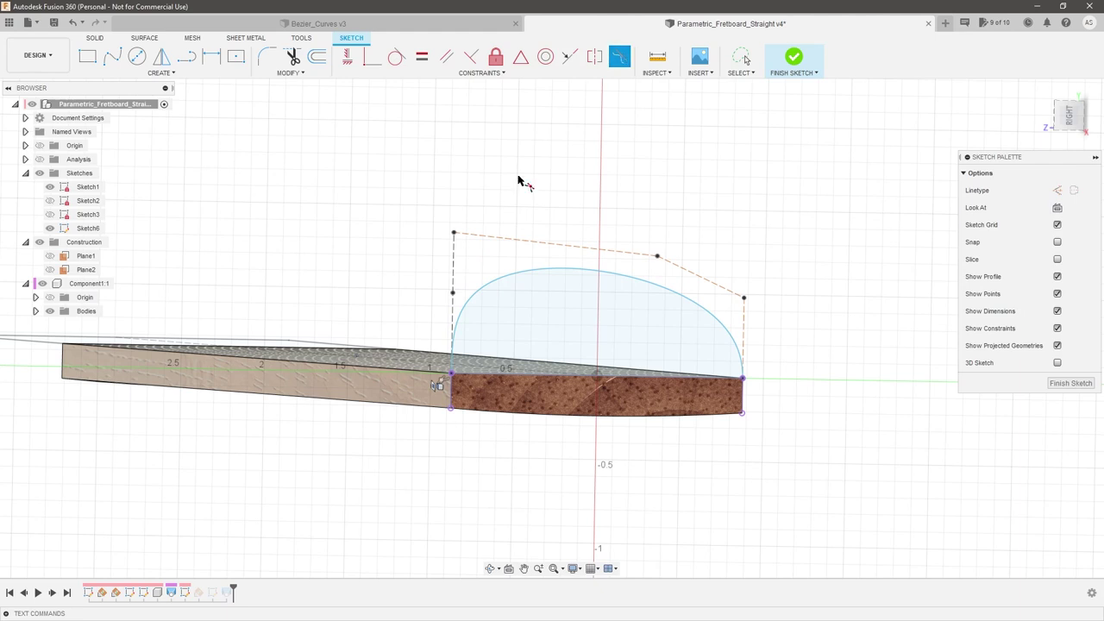
pyautogui.press('Escape')
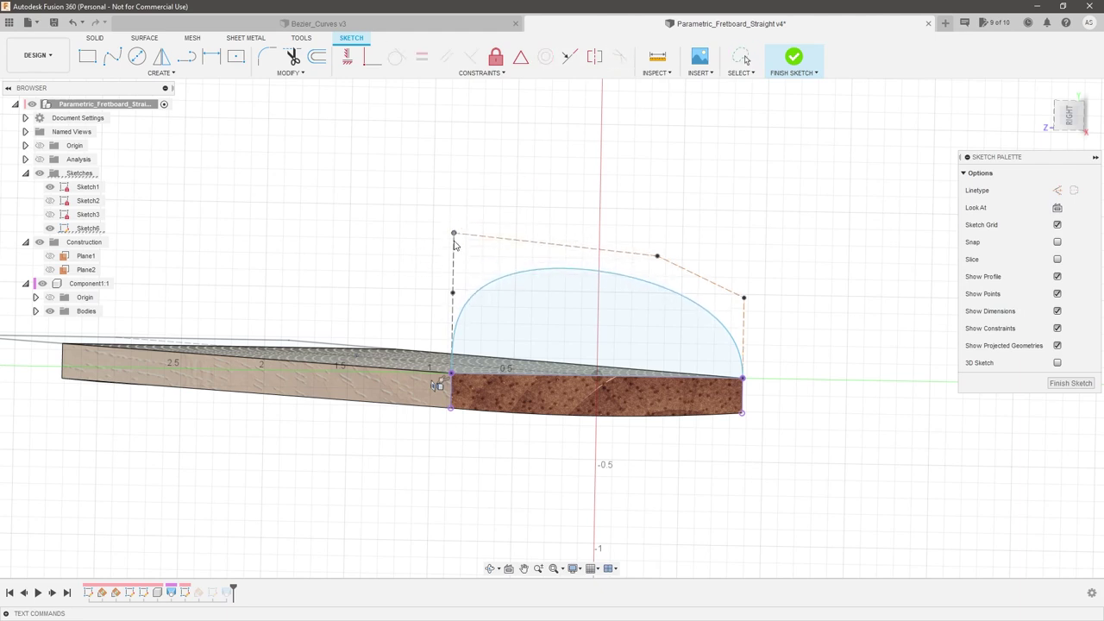
pyautogui.click(454, 256)
pyautogui.click(734, 340)
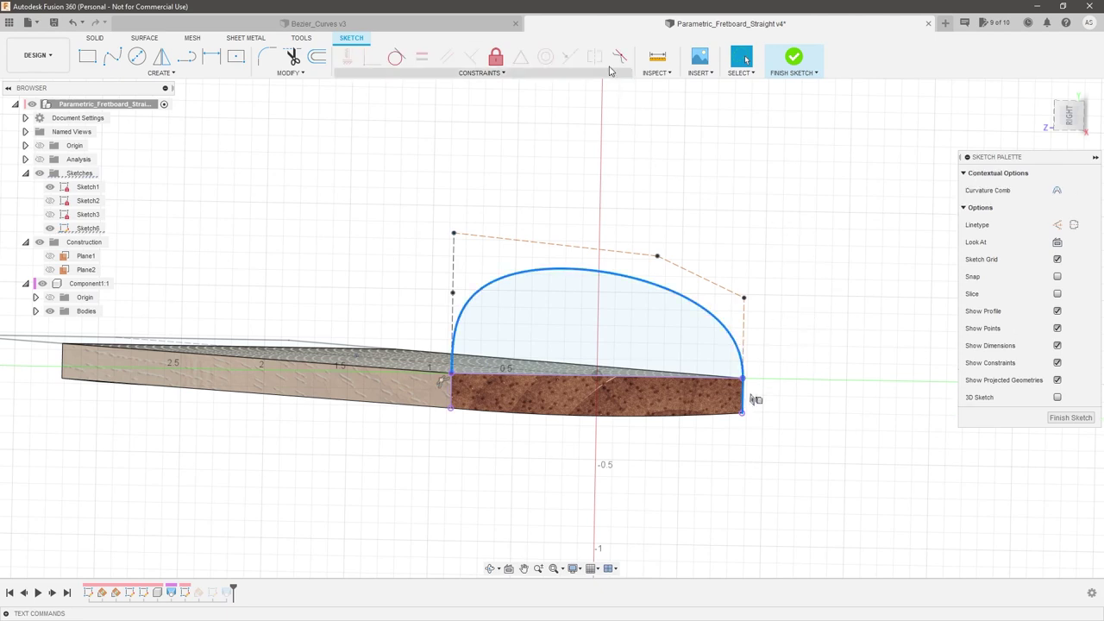
pyautogui.press('Escape')
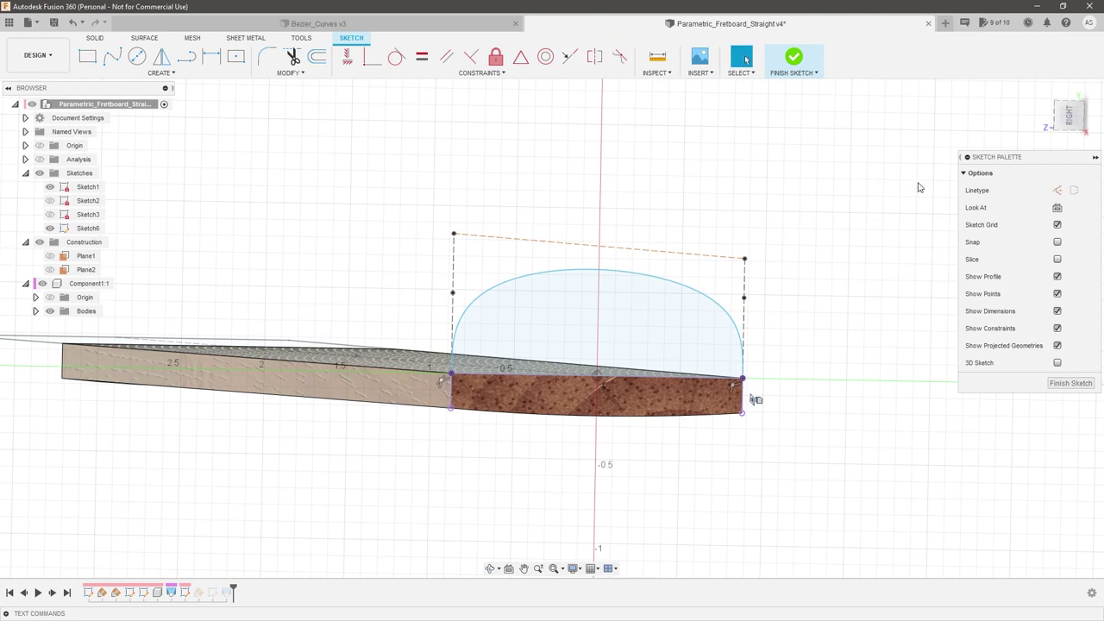
pyautogui.click(1069, 114)
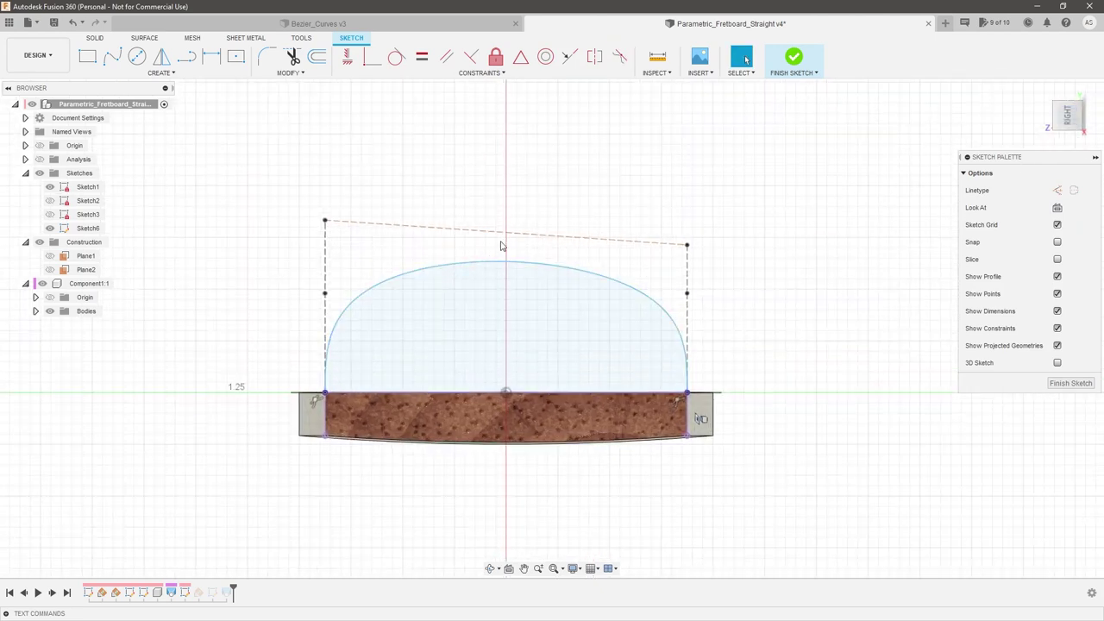
pyautogui.hotkey('ctrl', 'z')
pyautogui.hotkey('ctrl', 'z')
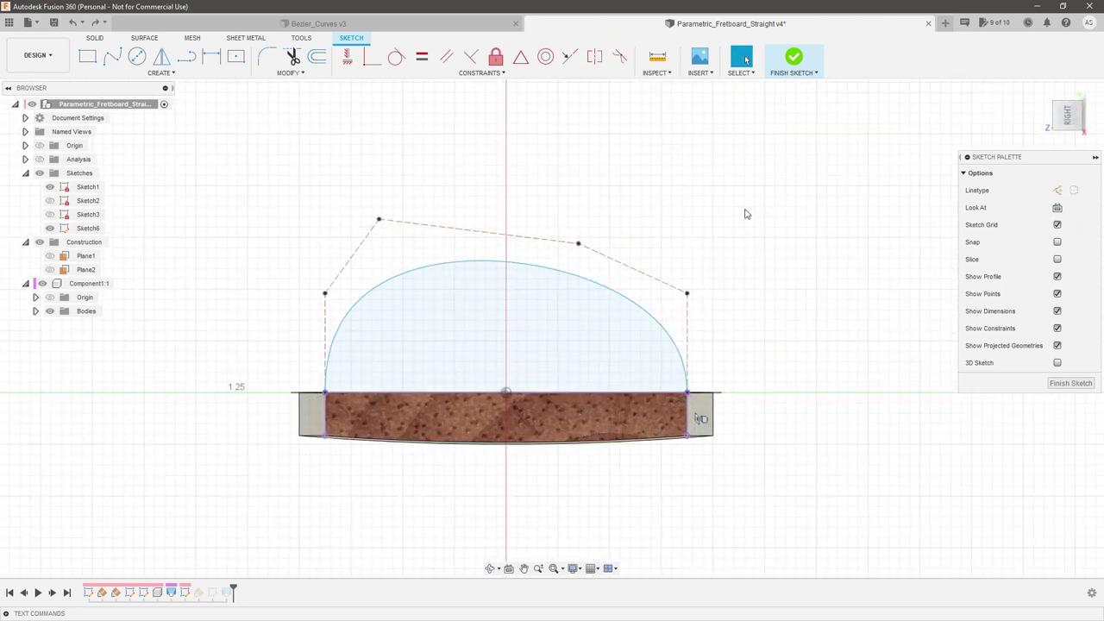
# Draw a chain of lines joining the midpoints of the spline's five control frame segments
pyautogui.click(186, 56)
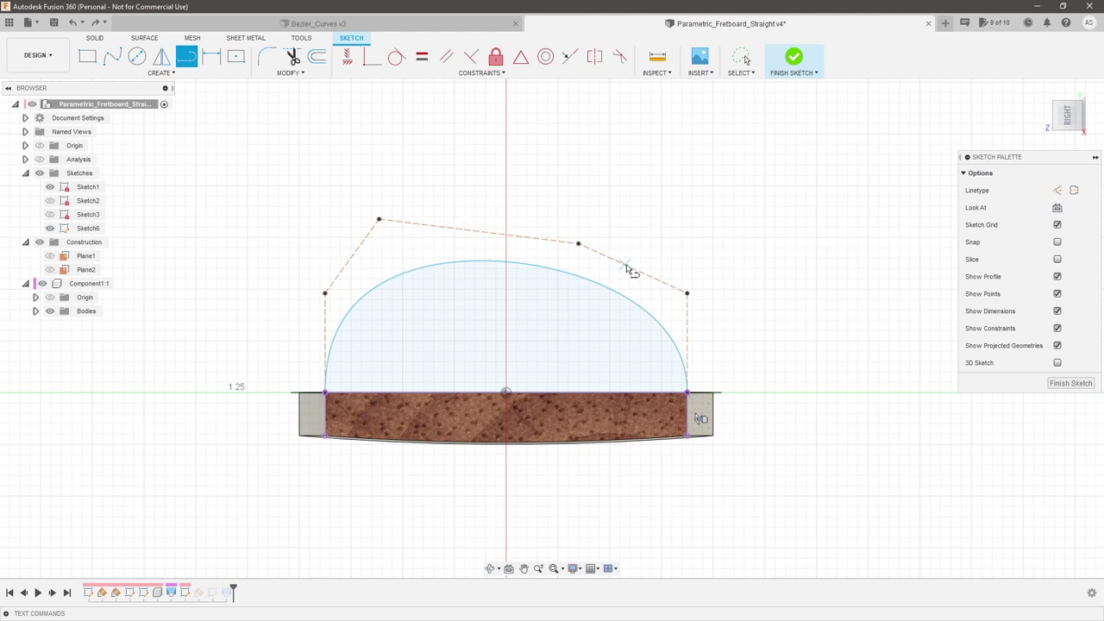
pyautogui.click(326, 342)
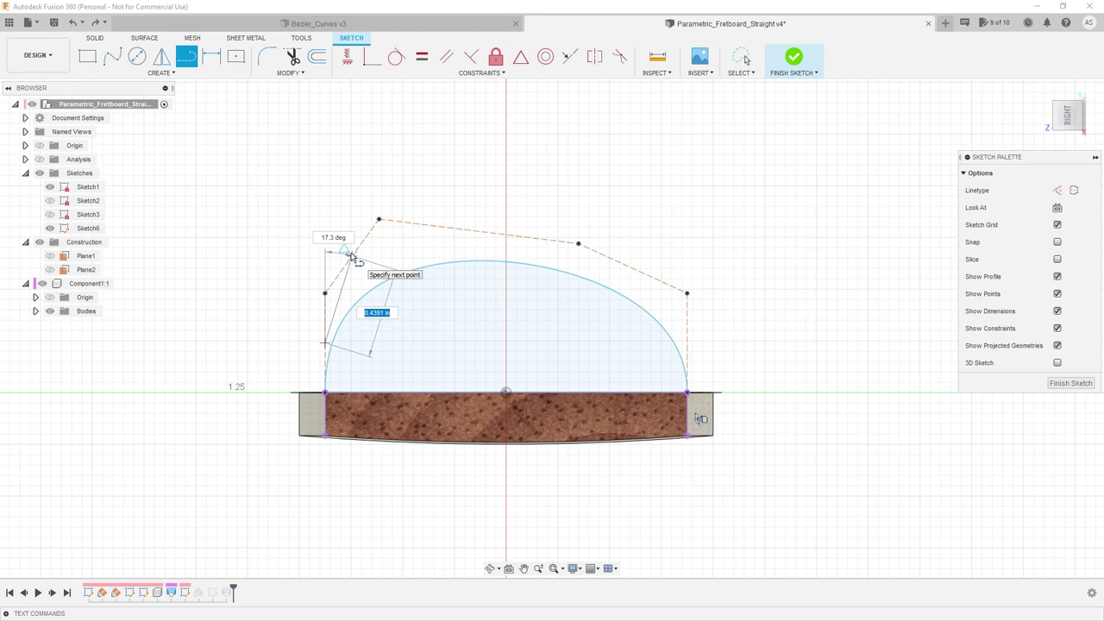
pyautogui.click(348, 260)
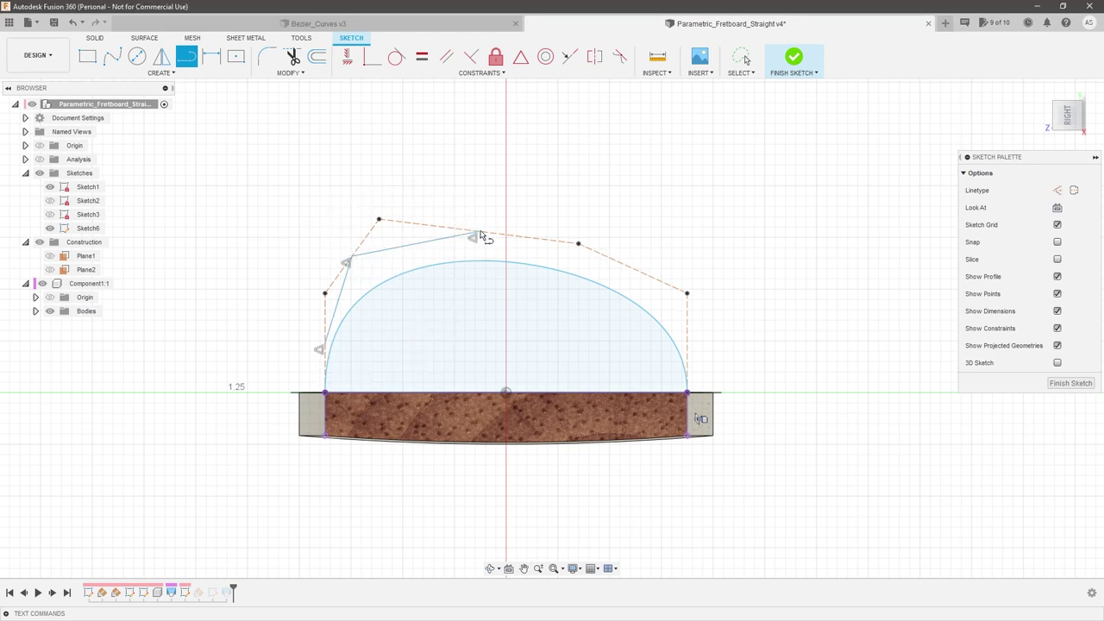
pyautogui.click(478, 234)
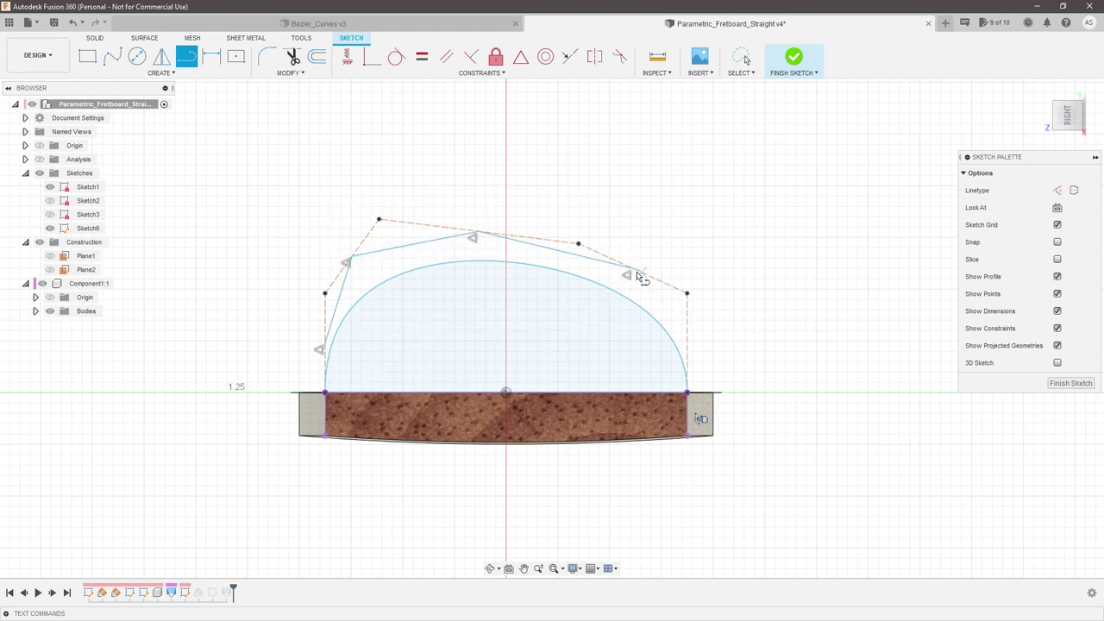
pyautogui.doubleClick(687, 343)
# Draw successive inner line chains, each joining the midpoints of the previous chain's segments, down to the profile curve
pyautogui.click(659, 305)
pyautogui.click(557, 250)
pyautogui.click(556, 250)
pyautogui.click(413, 248)
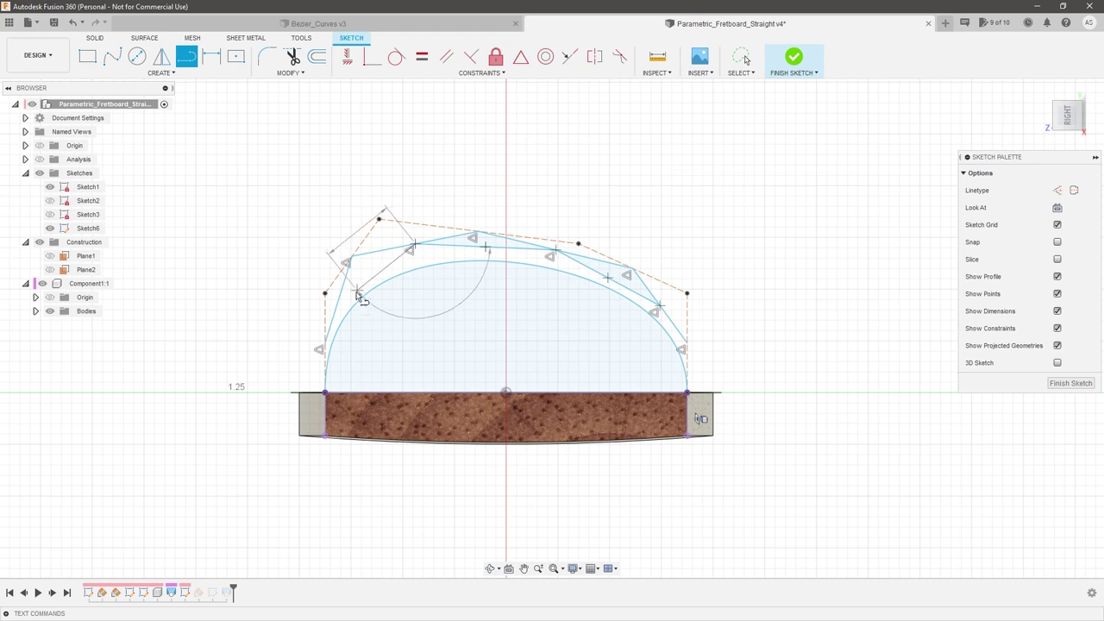
pyautogui.click(339, 301)
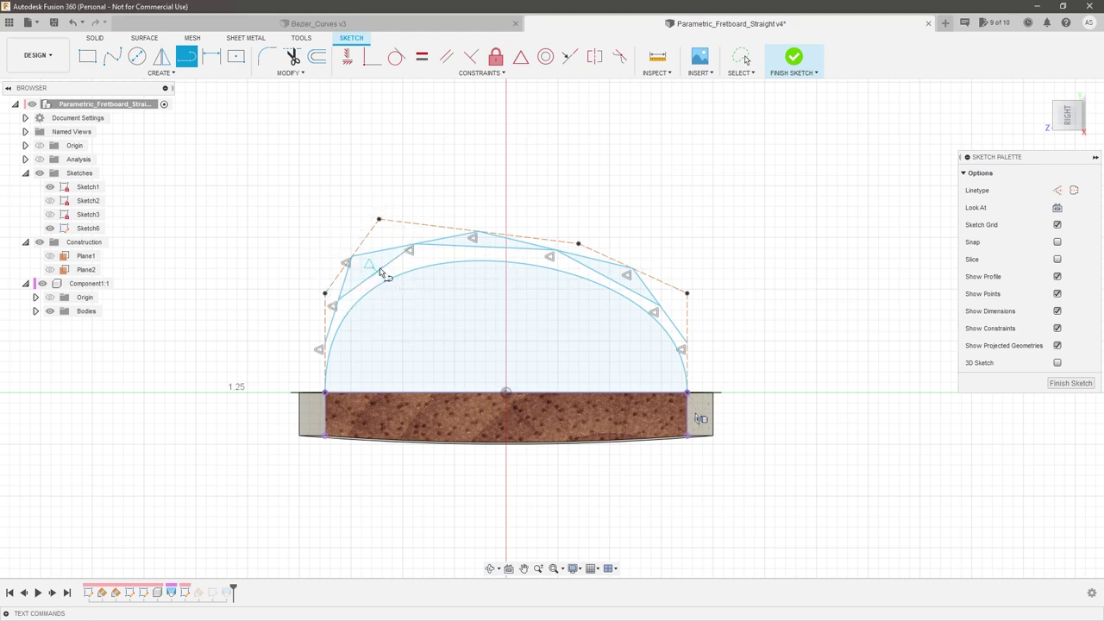
pyautogui.click(377, 270)
pyautogui.click(486, 248)
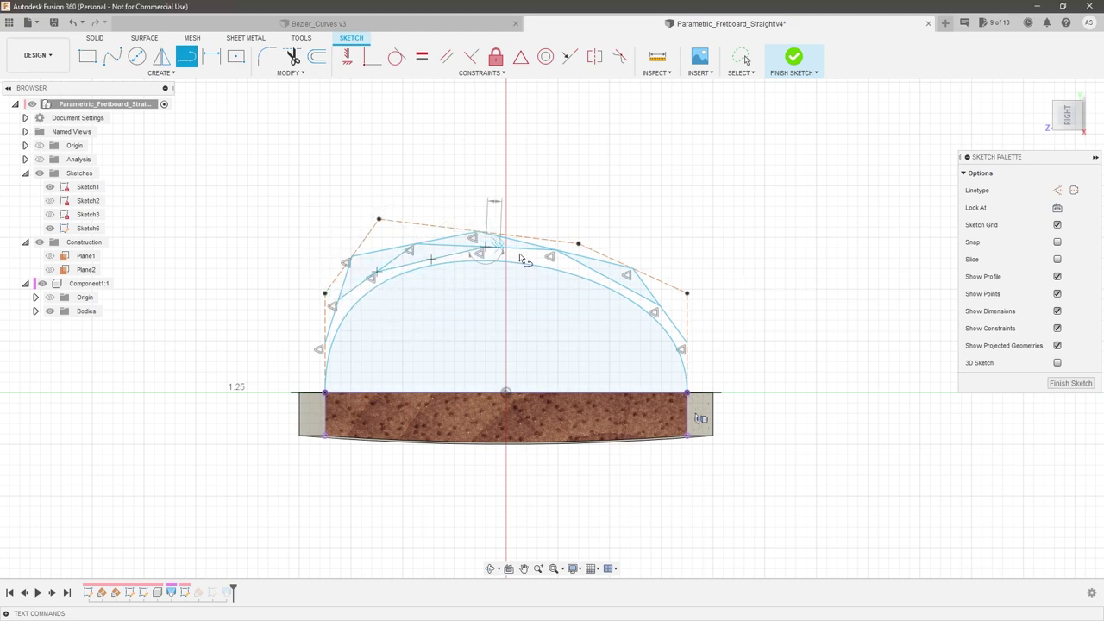
pyautogui.click(604, 283)
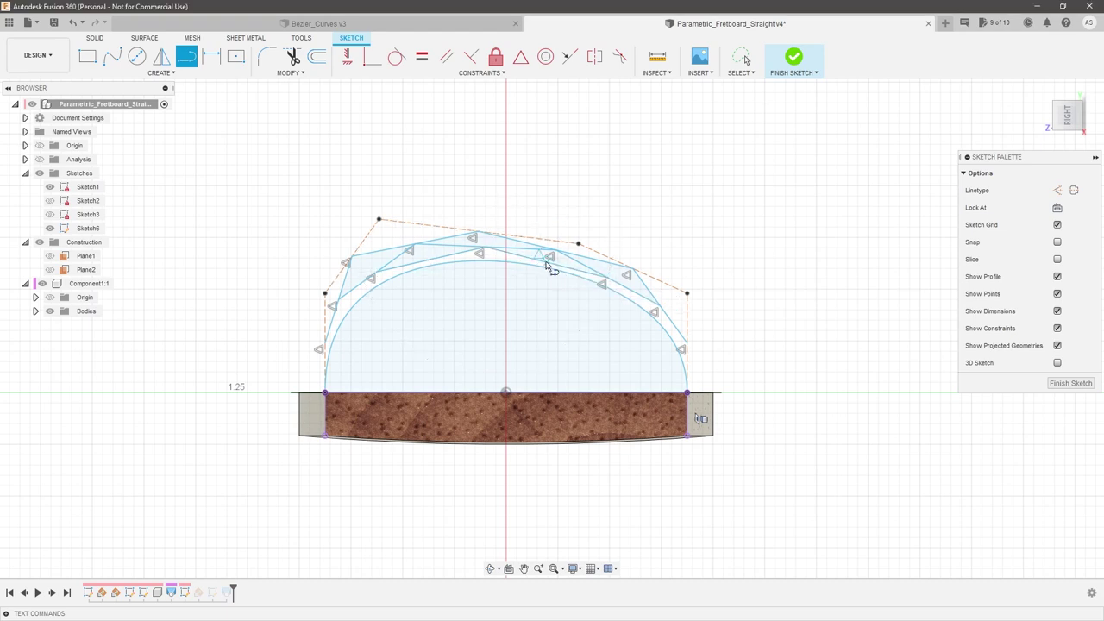
pyautogui.press('Escape')
# Convert all the midpoint line chains above the profile curve to construction lines
pyautogui.click(453, 260)
pyautogui.press('x')
pyautogui.doubleClick(454, 245)
pyautogui.press('x')
pyautogui.doubleClick(451, 237)
pyautogui.press('x')
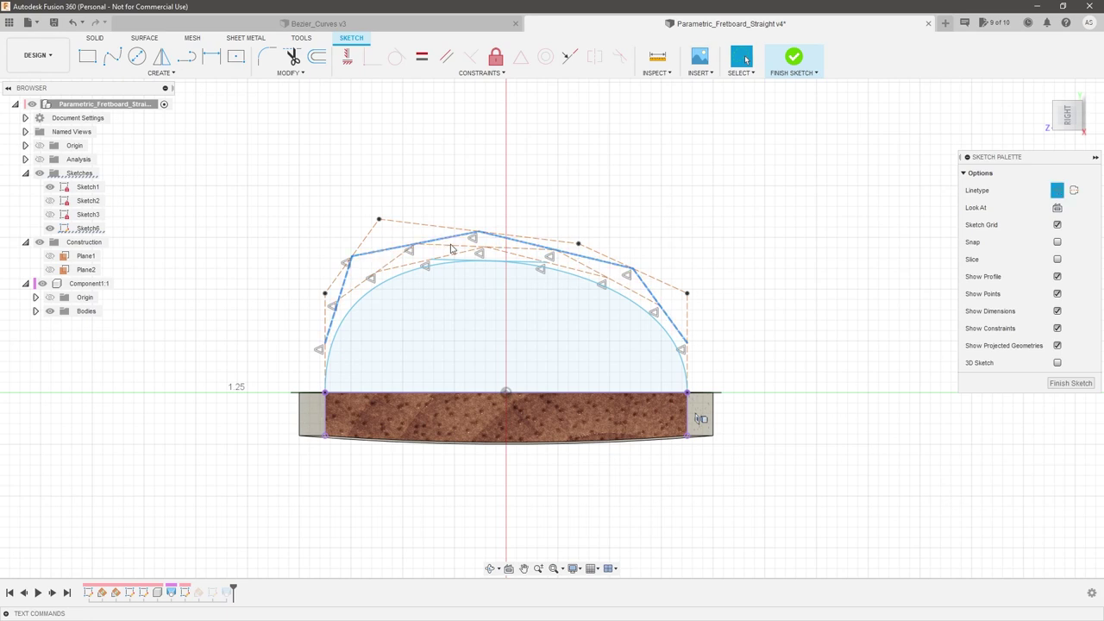
pyautogui.click(597, 204)
# Apply curvature constraints between the profile spline and the fretboard's two side edges
pyautogui.scroll(2, 461, 224)
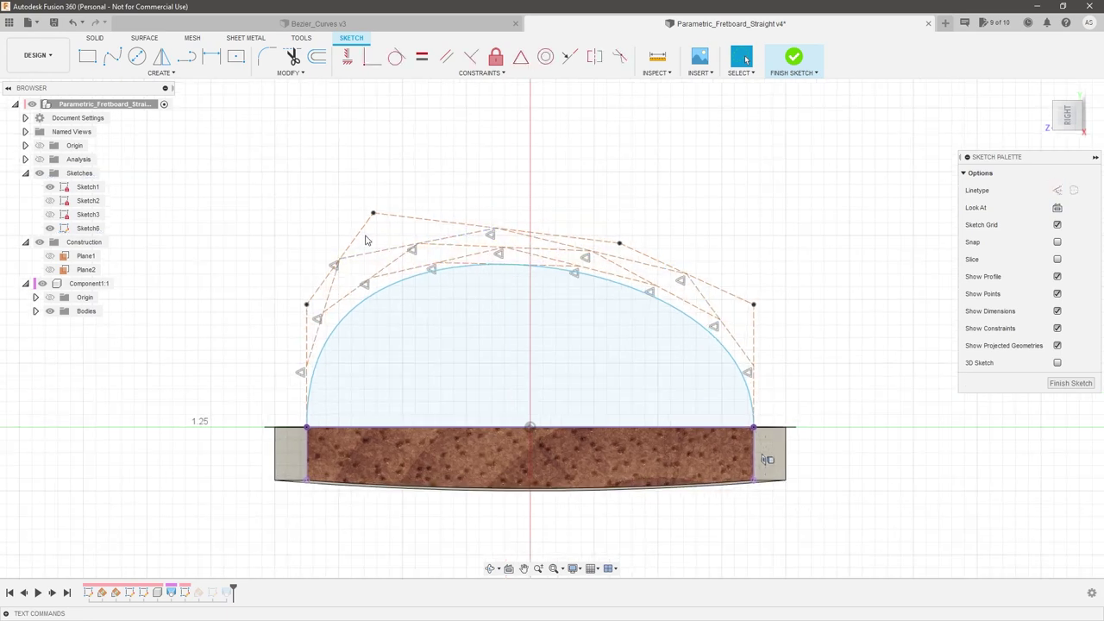
pyautogui.click(310, 390)
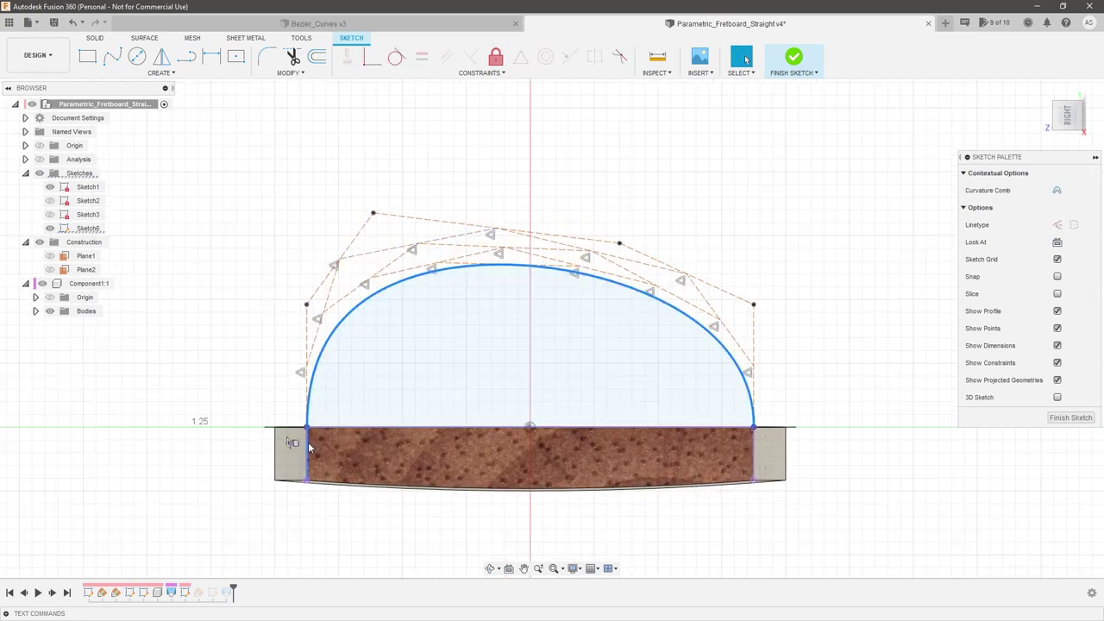
pyautogui.click(619, 56)
pyautogui.click(722, 381)
pyautogui.click(756, 447)
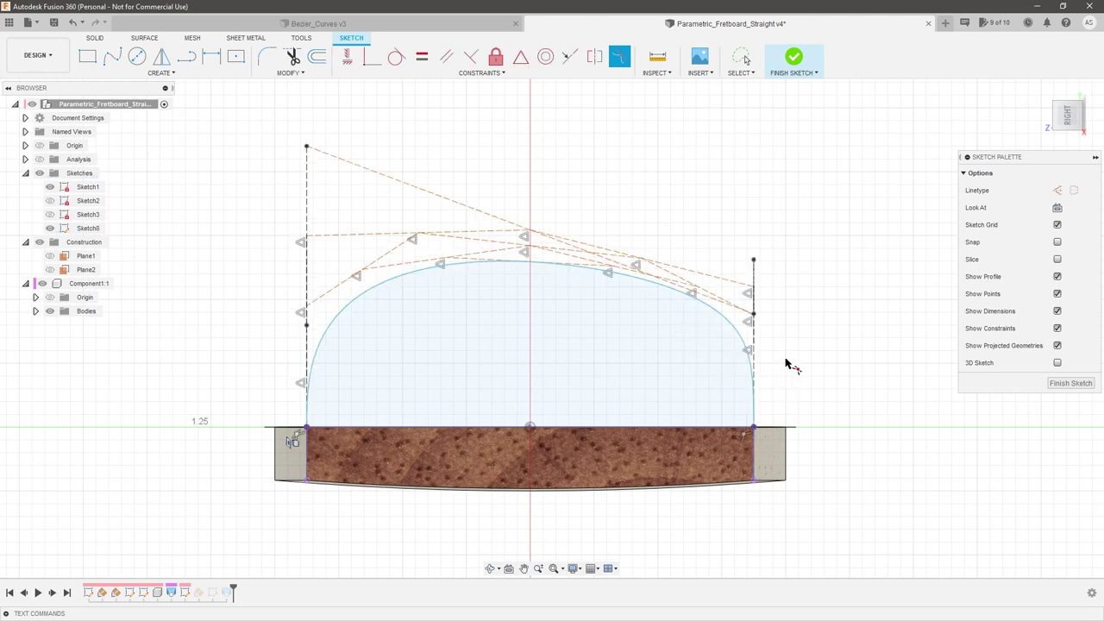
# Even out the spline's side control points and align the two intermediate ones with a horizontal constraint
pyautogui.moveTo(756, 316); pyautogui.dragTo(748, 239)
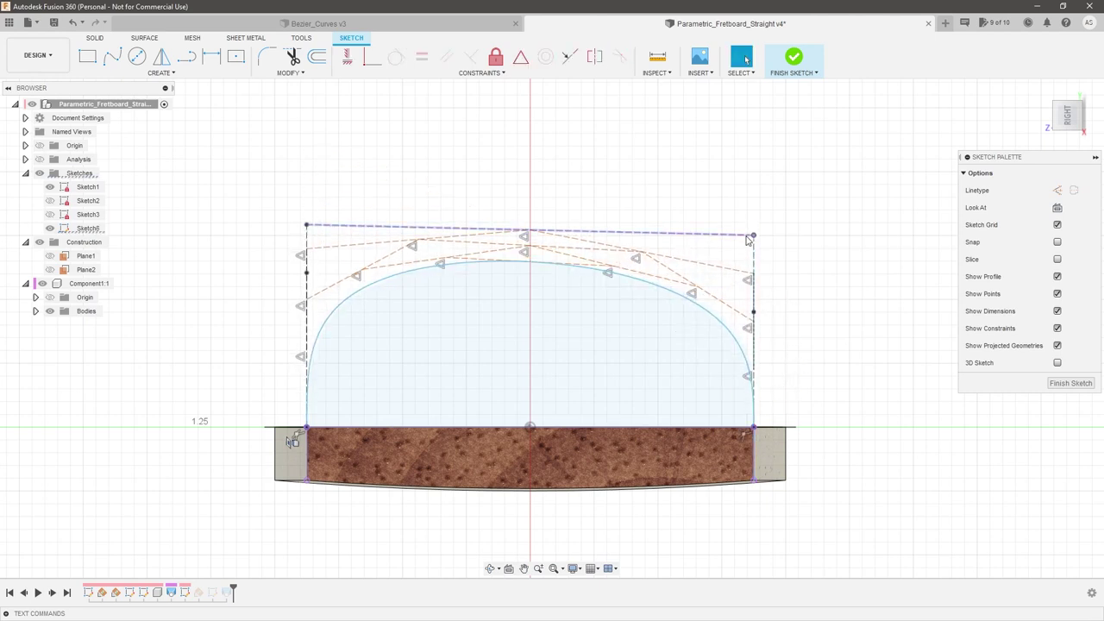
pyautogui.moveTo(756, 318); pyautogui.dragTo(756, 304)
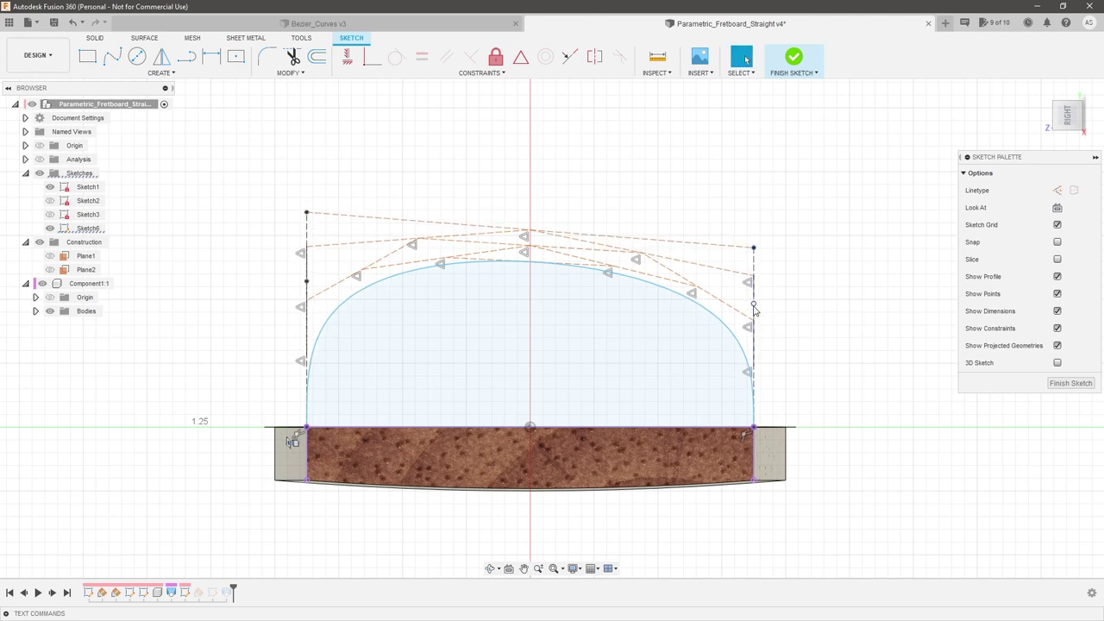
pyautogui.keyDown('ctrl'); pyautogui.click(307, 281); pyautogui.keyUp('ctrl')
pyautogui.click(347, 57)
pyautogui.press('Escape')
# Constrain the control frame's top segment horizontal and adjust its height above the curve
pyautogui.moveTo(753, 253); pyautogui.dragTo(753, 248)
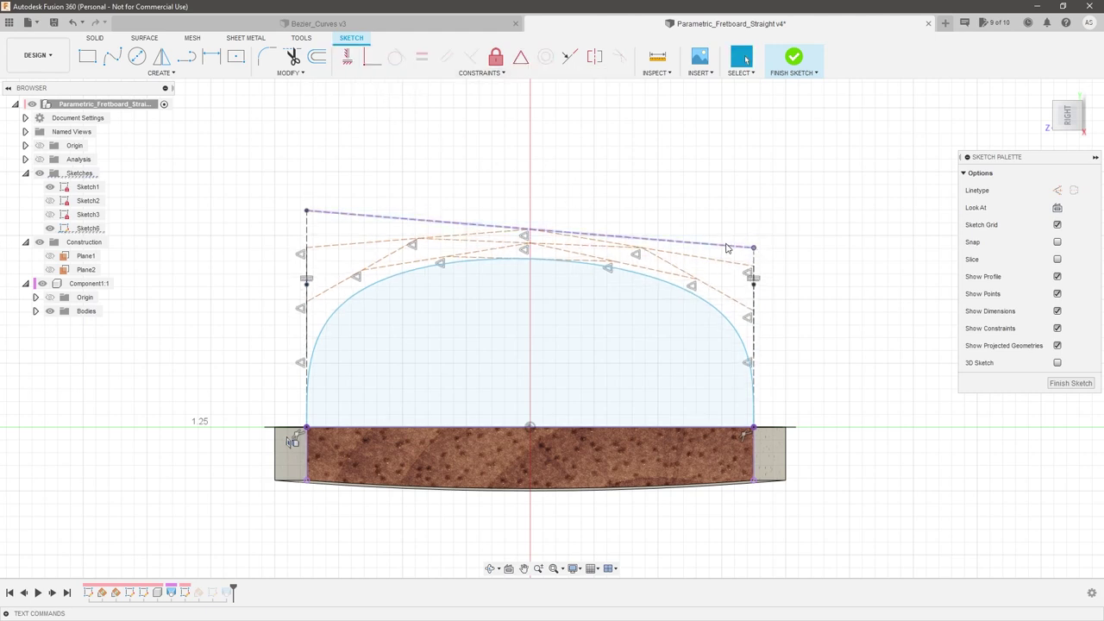
pyautogui.click(348, 57)
pyautogui.moveTo(755, 231)
pyautogui.mouseDown()
pyautogui.moveTo(752, 179)
pyautogui.moveTo(744, 235)
pyautogui.moveTo(743, 207)
pyautogui.moveTo(741, 223)
pyautogui.mouseUp()
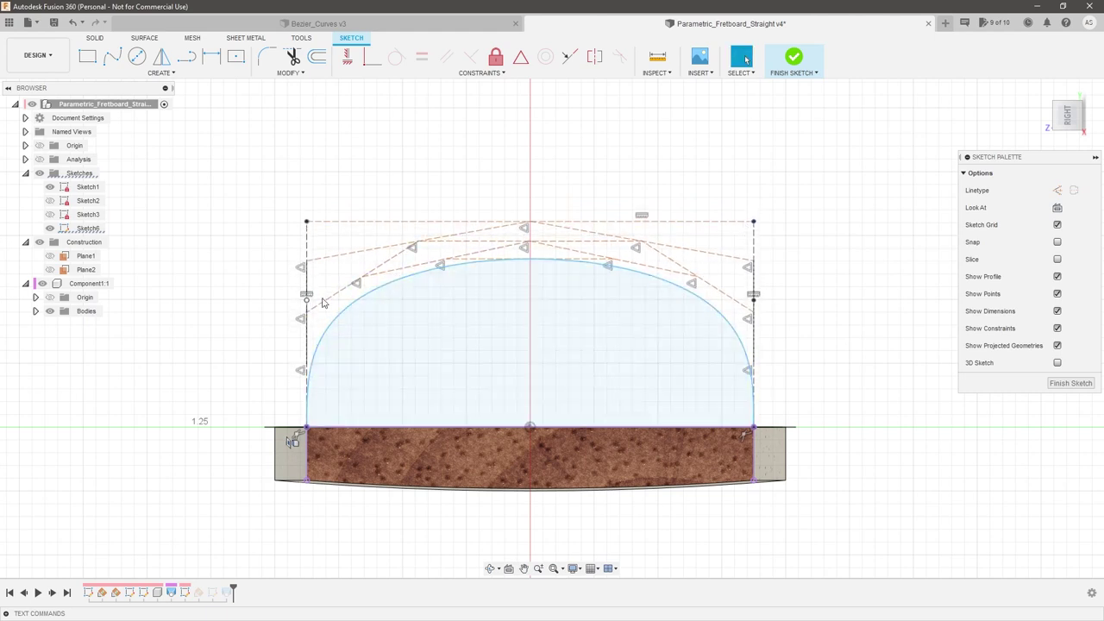
# Align the control frame's intermediate side point with the end of the innermost construction line using a horizontal constraint
pyautogui.click(347, 56)
pyautogui.click(351, 250)
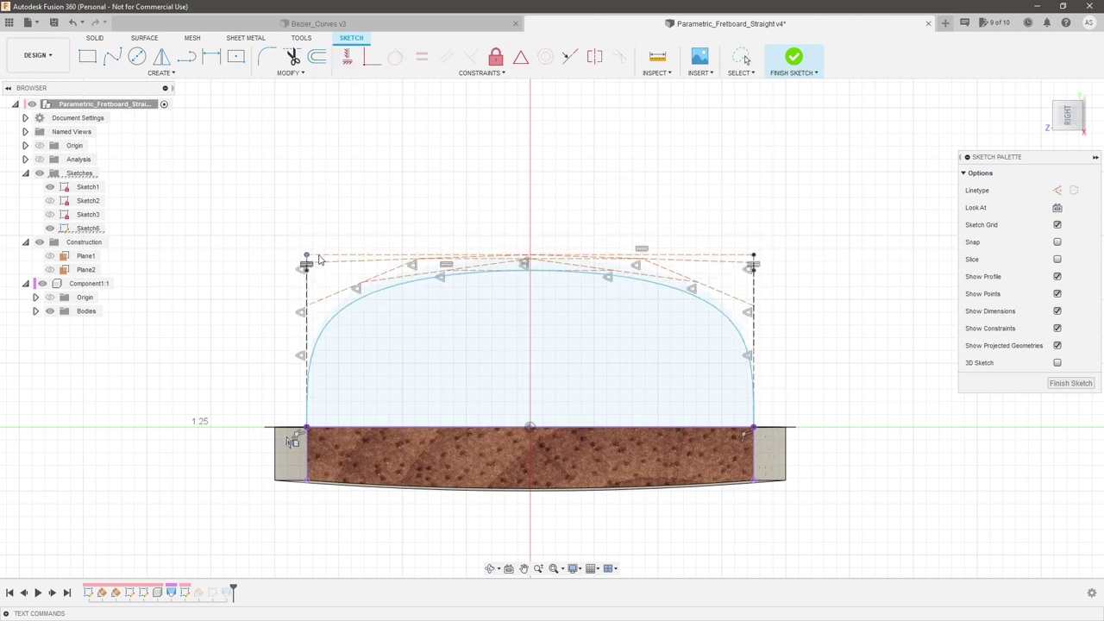
pyautogui.press('Escape')
pyautogui.click(440, 292)
pyautogui.scroll(1, 460, 272)
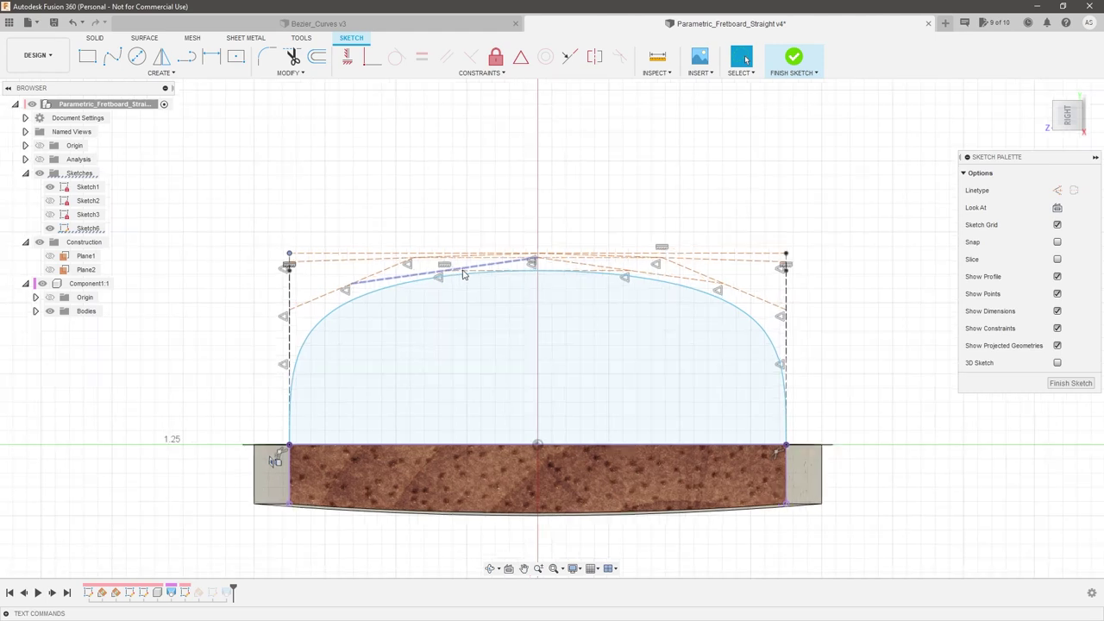
# Dimension the height from the fretboard's base edge to the innermost construction line as 0.6
pyautogui.click(463, 274)
pyautogui.scroll(2, 457, 276)
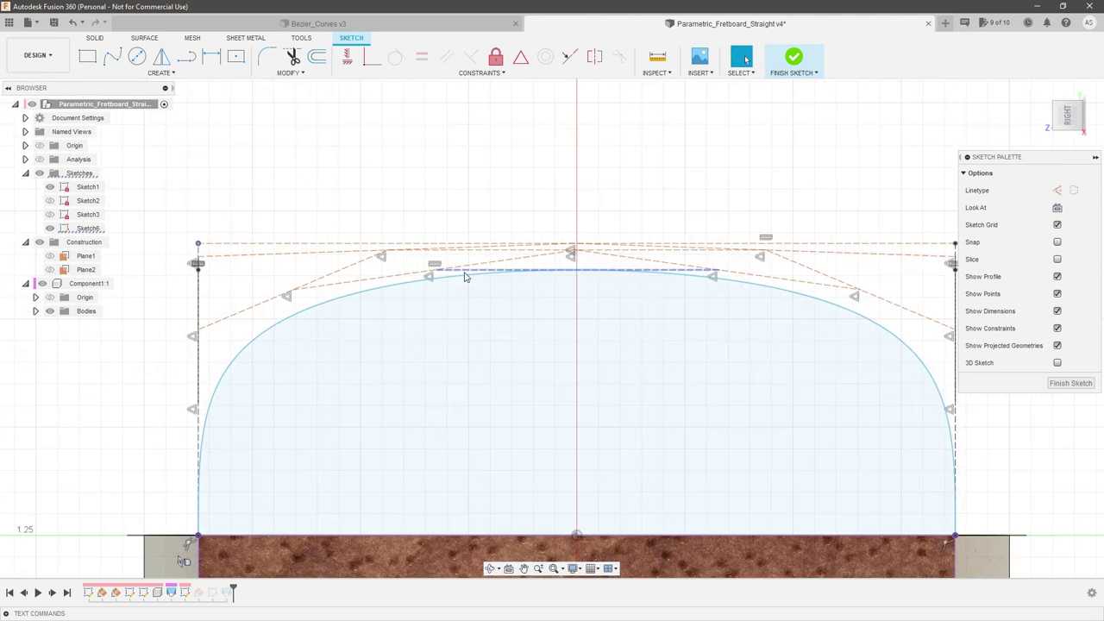
pyautogui.scroll(-2, 454, 278)
pyautogui.press('d')
pyautogui.click(324, 422)
pyautogui.click(213, 353)
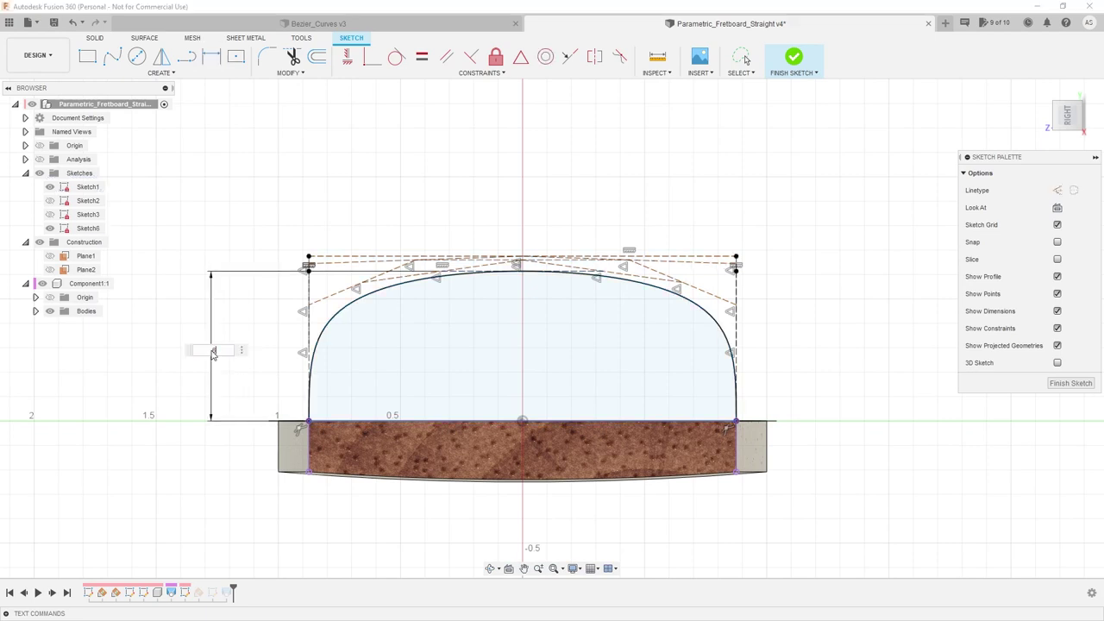
pyautogui.write('0.6')
pyautogui.press('Return')
pyautogui.scroll(2, 418, 275)
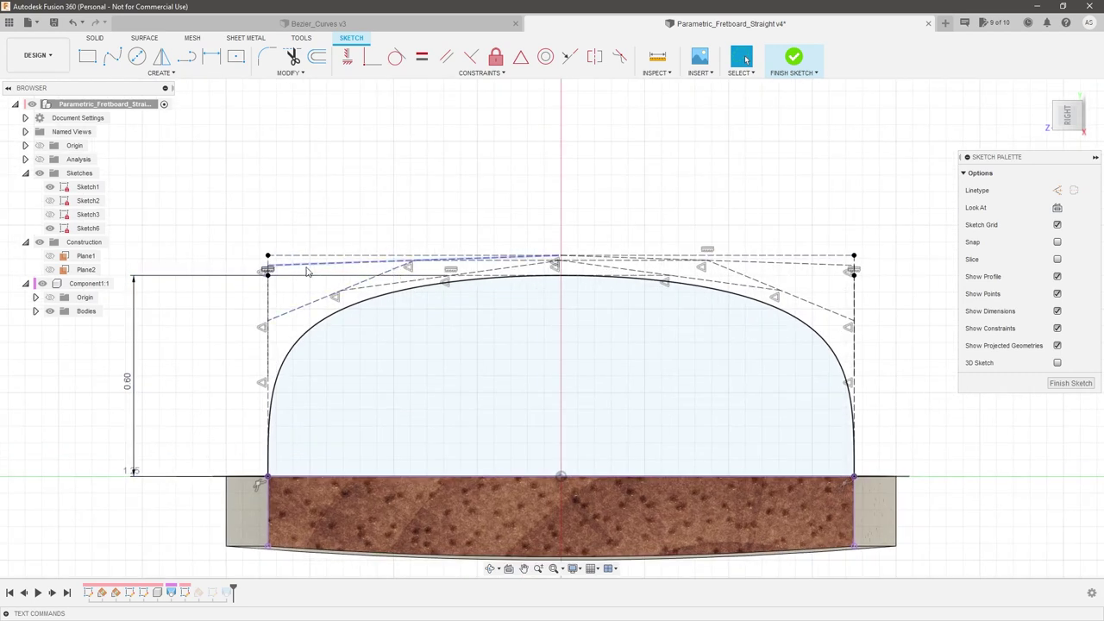
# Replace the left side point's horizontal constraint with an equal constraint between the control frame's two left side segments
pyautogui.moveTo(269, 256); pyautogui.dragTo(267, 220)
pyautogui.click(269, 270)
pyautogui.press('Delete')
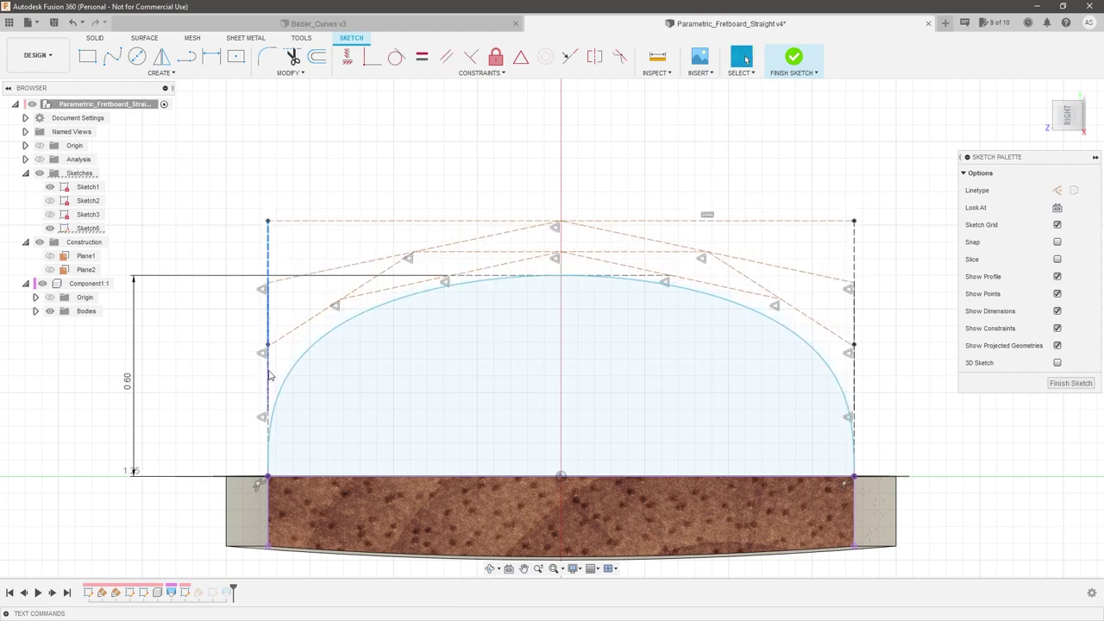
pyautogui.keyDown('ctrl'); pyautogui.click(268, 431); pyautogui.keyUp('ctrl')
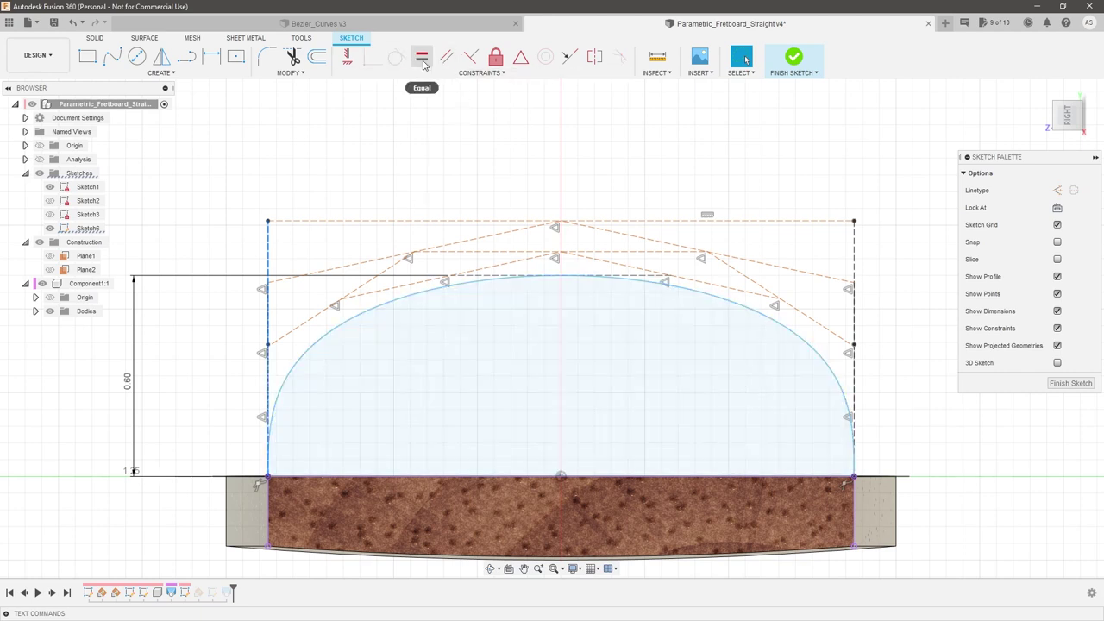
pyautogui.click(370, 178)
pyautogui.scroll(-2, 362, 198)
pyautogui.click(520, 263)
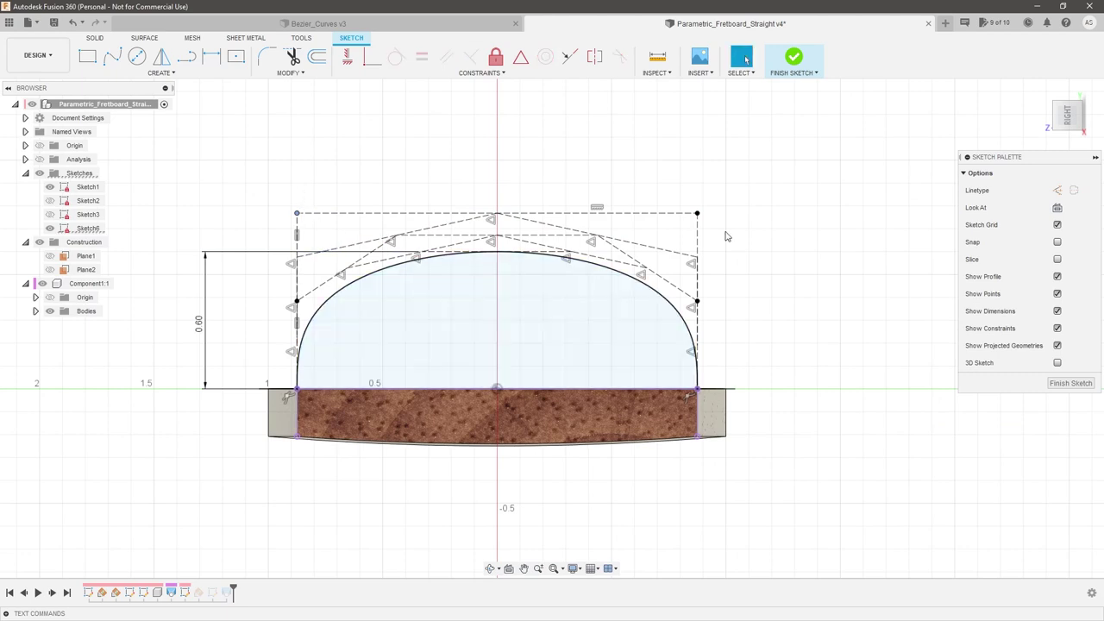
pyautogui.scroll(-2, 735, 389)
pyautogui.scroll(3, 747, 369)
pyautogui.moveTo(729, 371)
pyautogui.keyDown('shift'); pyautogui.mouseDown(button='middle')
pyautogui.moveTo(699, 365)
pyautogui.moveTo(706, 405)
pyautogui.mouseUp(button='middle'); pyautogui.keyUp('shift')
pyautogui.scroll(-4, 599, 430)
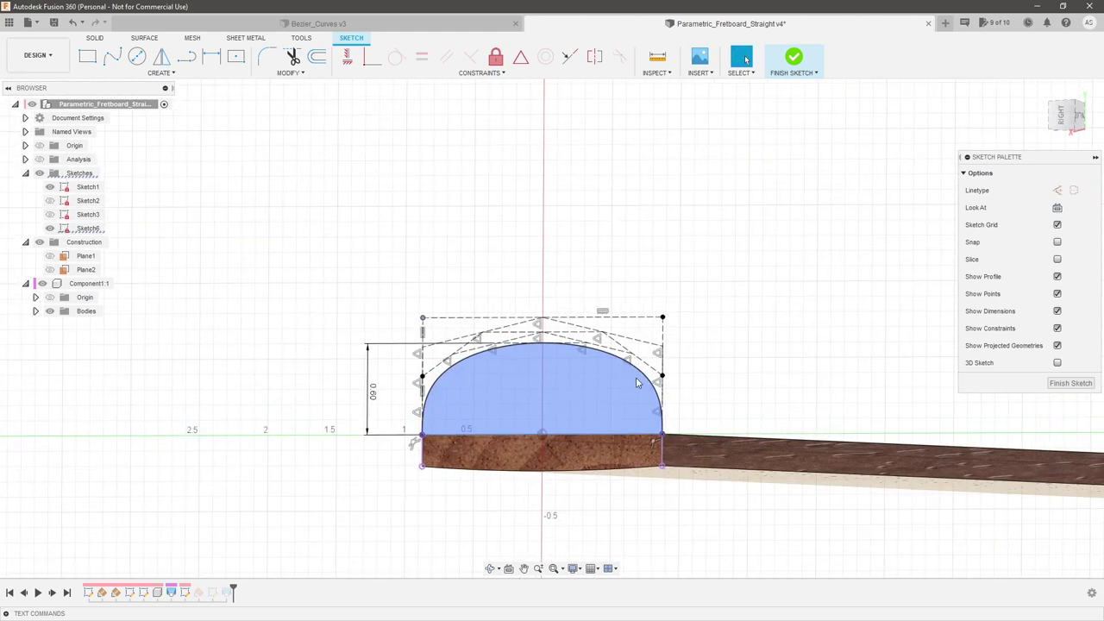
pyautogui.moveTo(724, 366)
pyautogui.keyDown('shift'); pyautogui.mouseDown(button='middle')
pyautogui.moveTo(741, 356)
pyautogui.moveTo(731, 348)
pyautogui.mouseUp(button='middle'); pyautogui.keyUp('shift')
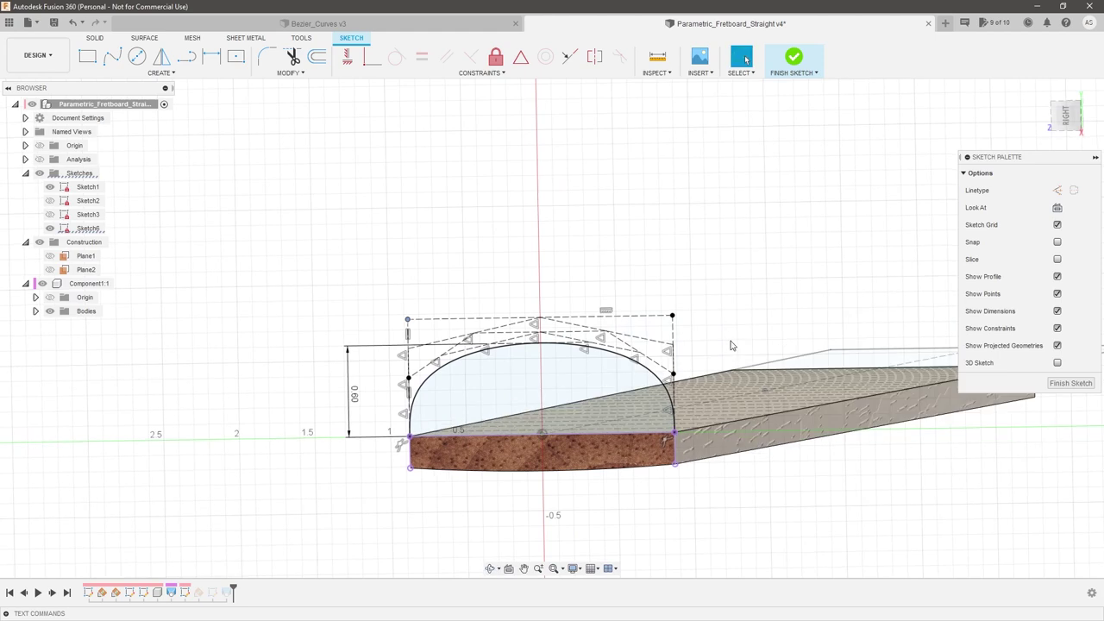
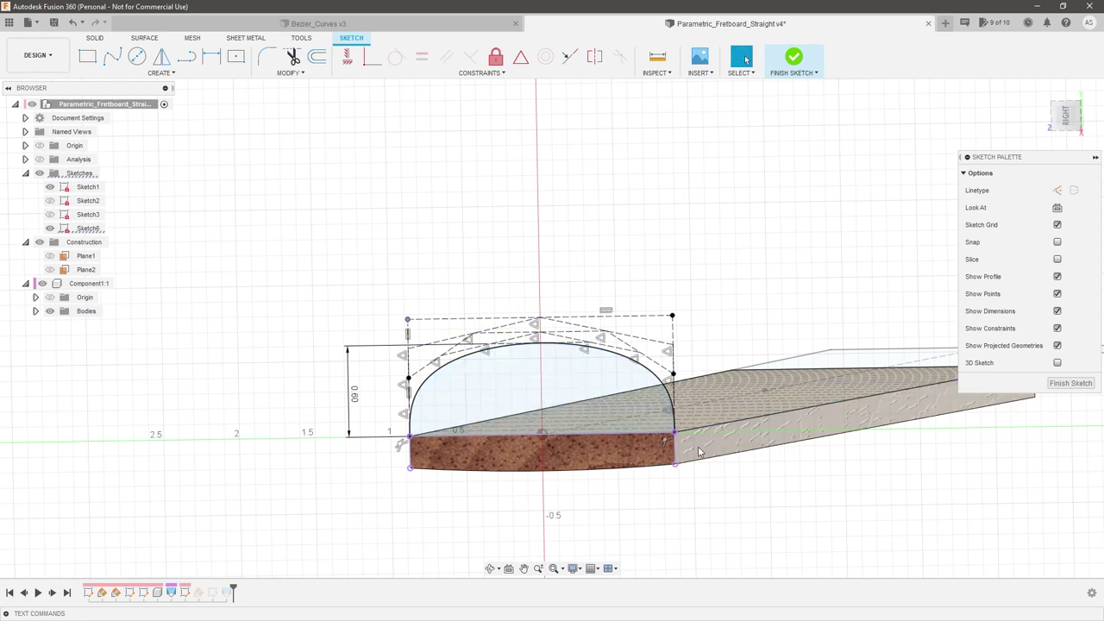
pyautogui.scroll(-2, 447, 401)
pyautogui.scroll(1, 728, 445)
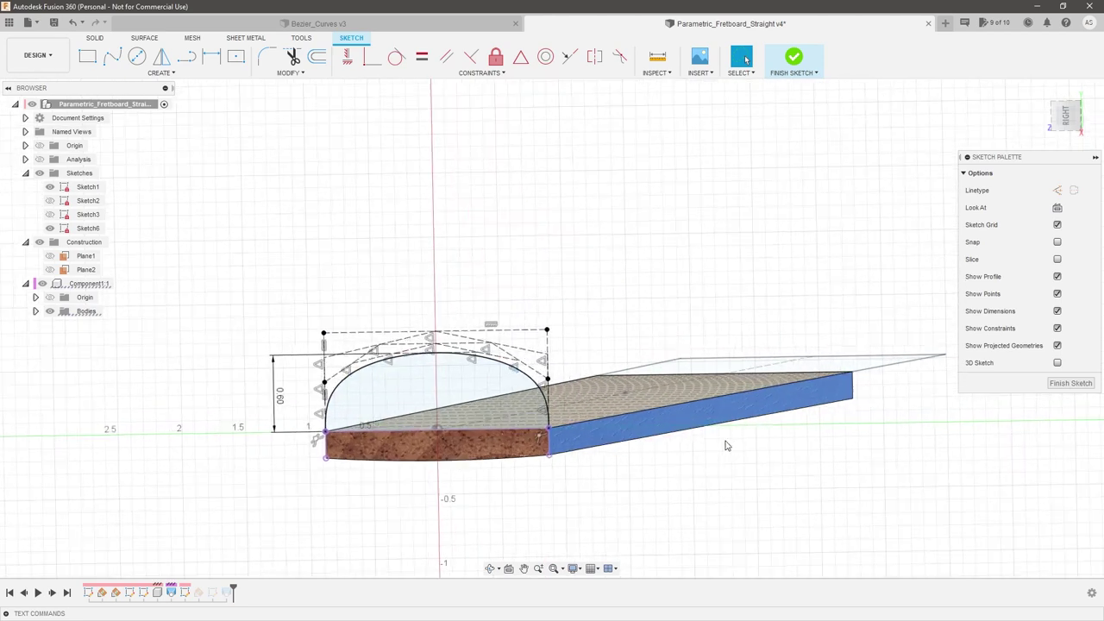
# Undo the recent sketch edits back to the rectangular control frame with four spline control points
pyautogui.hotkey('ctrl', 'z')
pyautogui.hotkey('ctrl', 'z')
pyautogui.hotkey('ctrl', 'z')
pyautogui.hotkey('ctrl', 'z')
pyautogui.hotkey('ctrl', 'z')
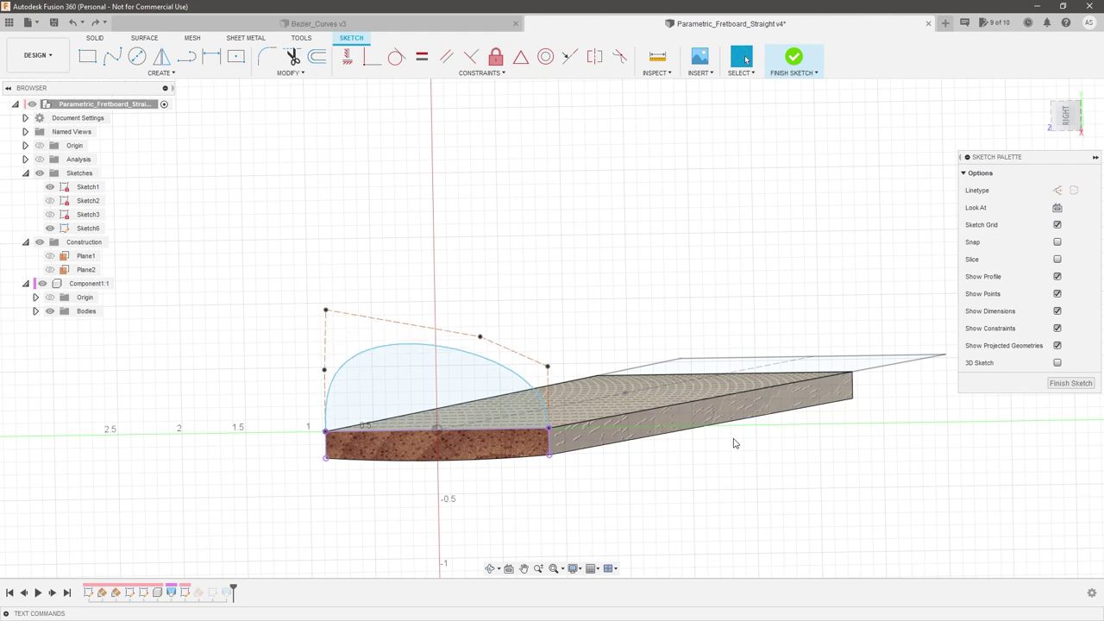
pyautogui.hotkey('ctrl', 'z')
# Insert an additional spline control point at the middle of the profile curve
pyautogui.scroll(-1, 782, 364)
pyautogui.keyDown('shift'); pyautogui.moveTo(791, 367); pyautogui.dragTo(837, 244, button='middle'); pyautogui.keyUp('shift')
pyautogui.click(1067, 119)
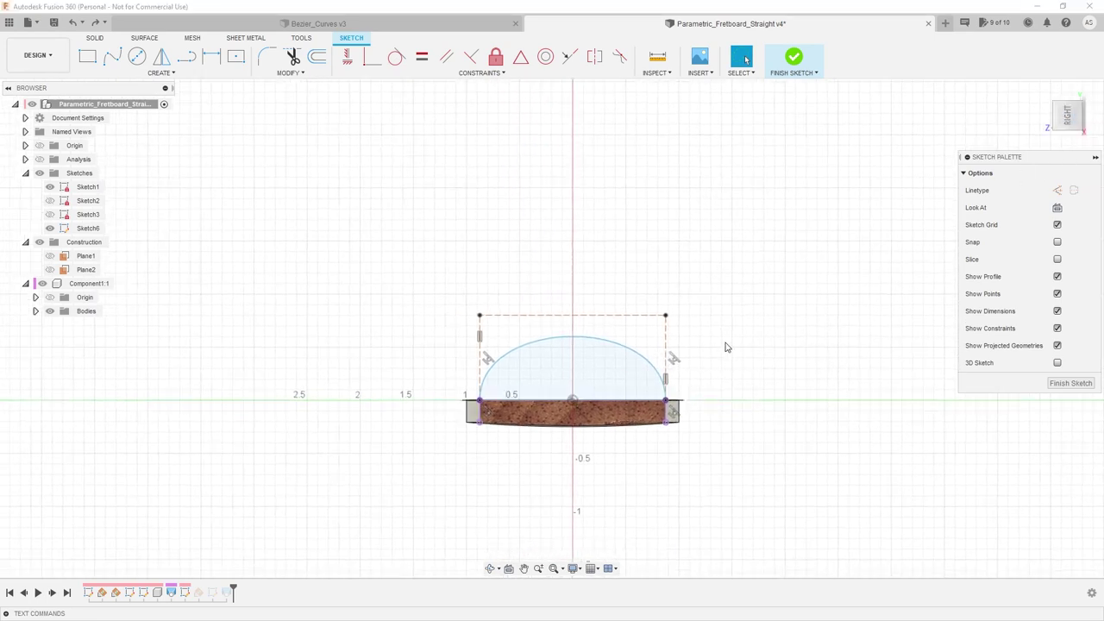
pyautogui.rightClick(593, 342)
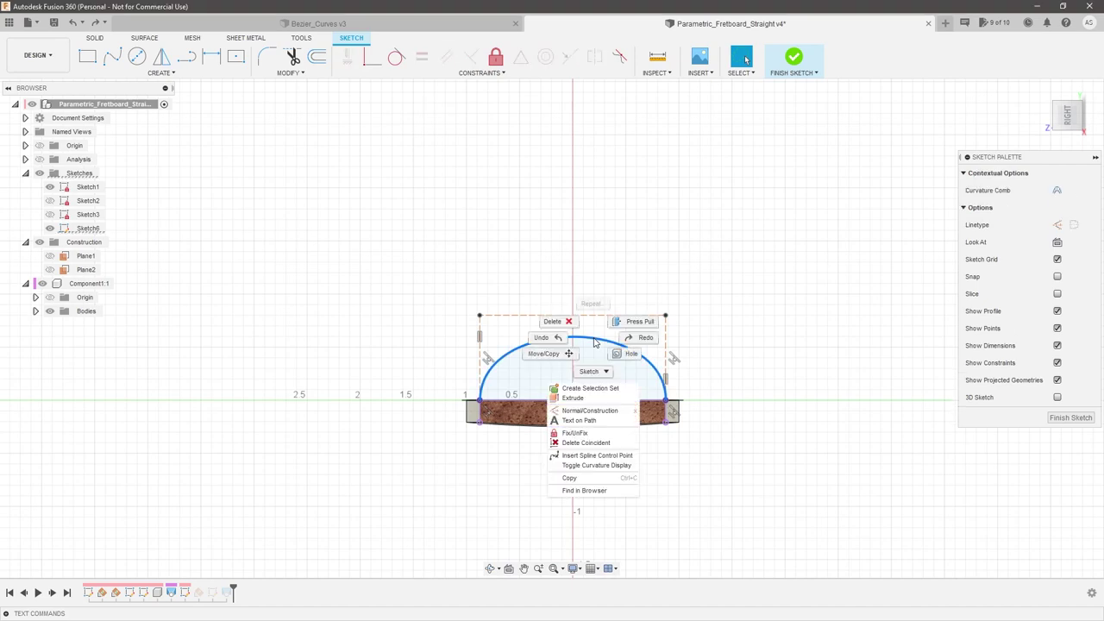
pyautogui.click(594, 457)
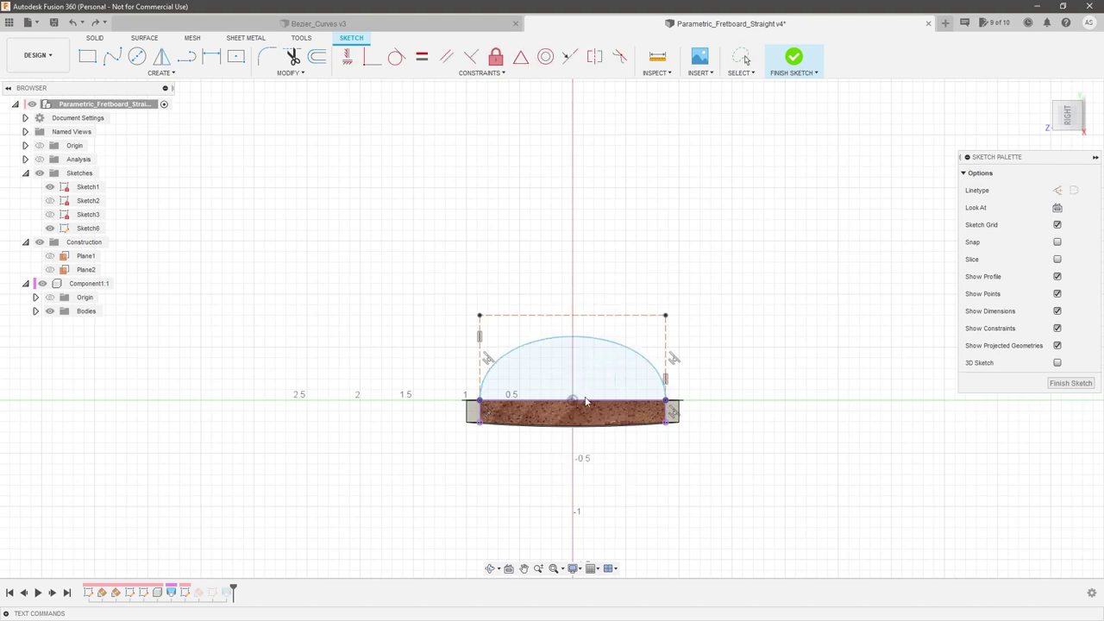
pyautogui.click(576, 339)
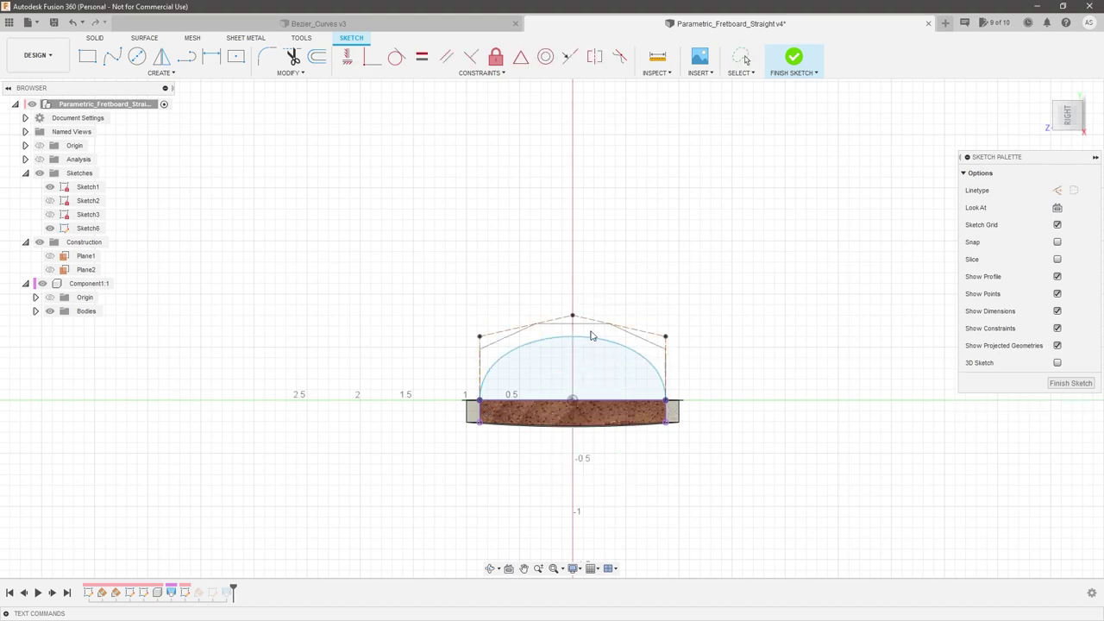
# Draw a three-segment line chain connecting the midpoints of the control frame's four segments
pyautogui.scroll(3, 617, 321)
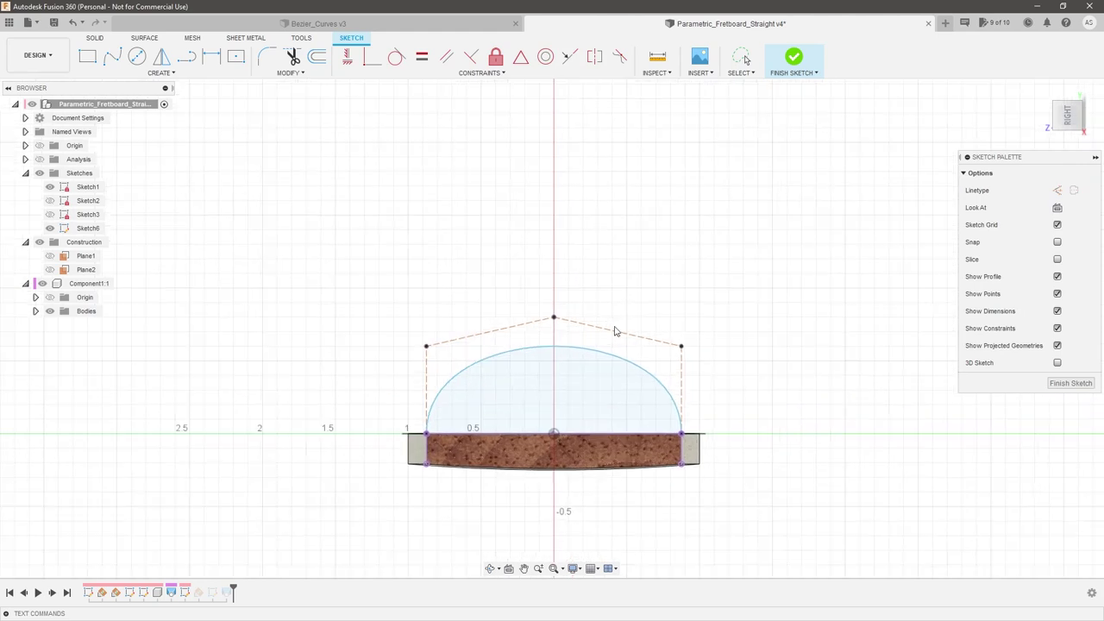
pyautogui.click(190, 59)
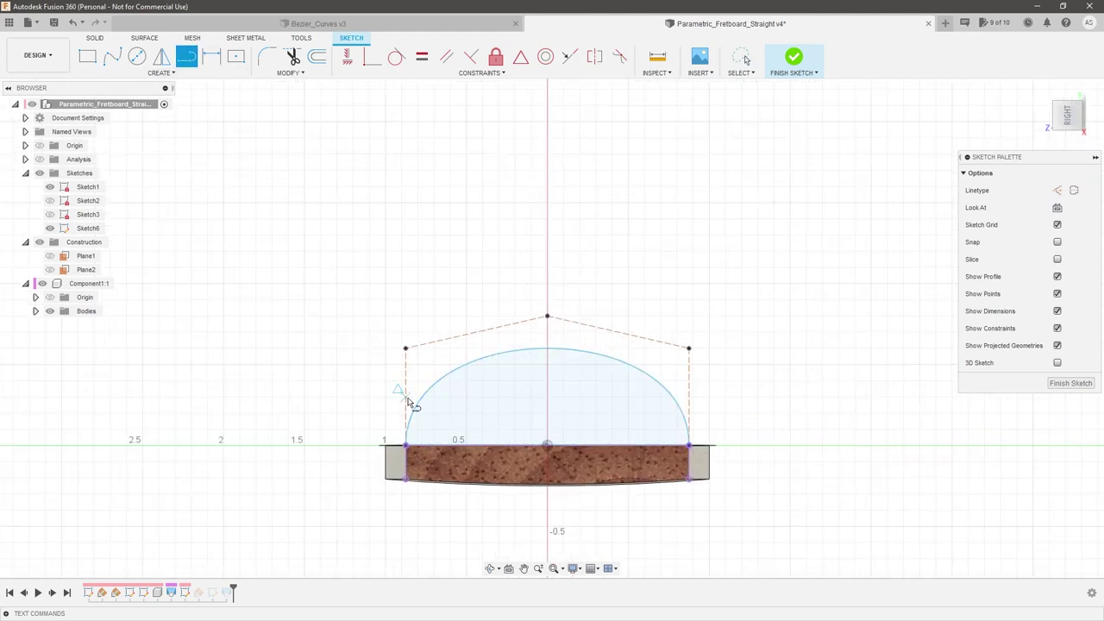
pyautogui.click(406, 398)
pyautogui.click(473, 336)
pyautogui.click(618, 331)
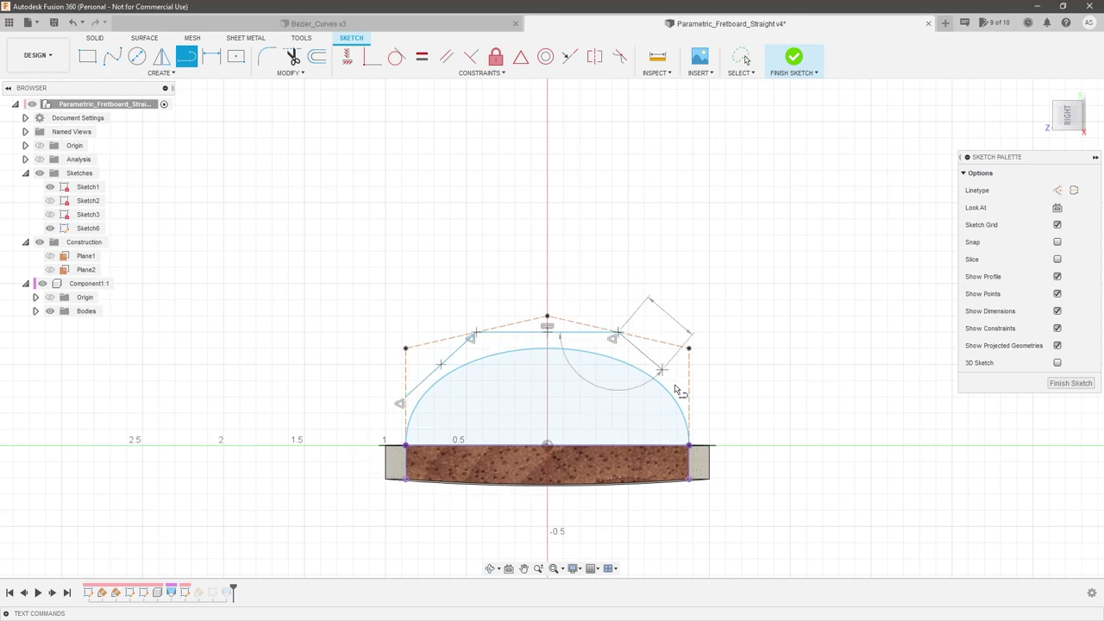
pyautogui.doubleClick(691, 399)
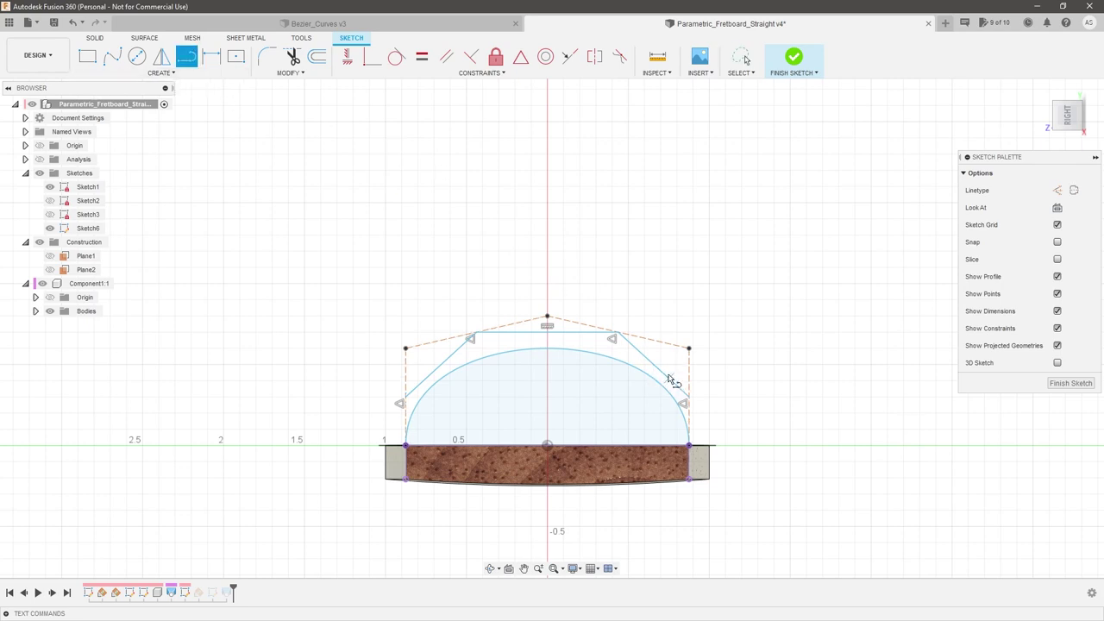
# Connect the midpoints of the three-segment chain with two lines, and join those lines' midpoints with an innermost line
pyautogui.click(654, 363)
pyautogui.click(547, 332)
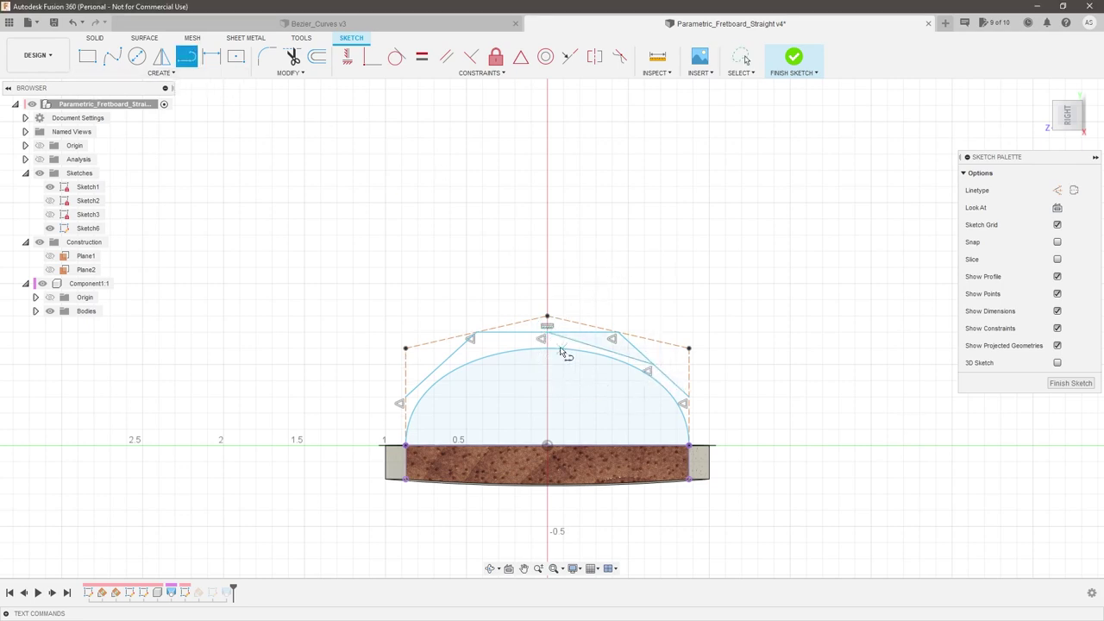
pyautogui.moveTo(552, 336); pyautogui.dragTo(601, 352)
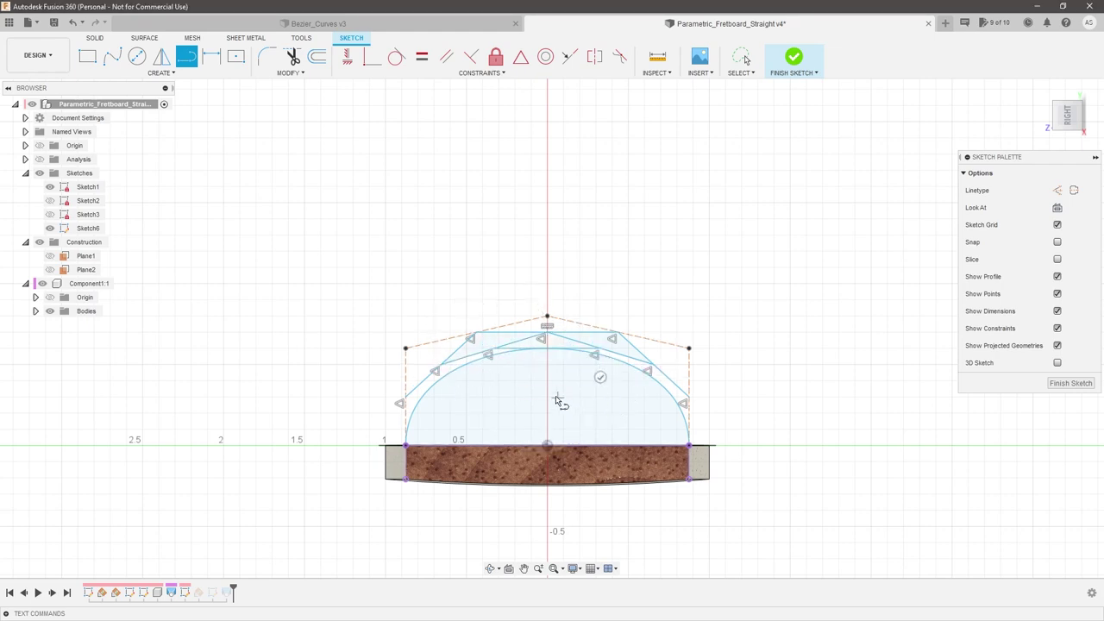
pyautogui.press('Escape')
# Convert all the midpoint connecting lines to construction lines
pyautogui.doubleClick(509, 347)
pyautogui.press('x')
pyautogui.doubleClick(527, 332)
pyautogui.press('x')
pyautogui.click(547, 348)
pyautogui.press('x')
pyautogui.click(576, 331)
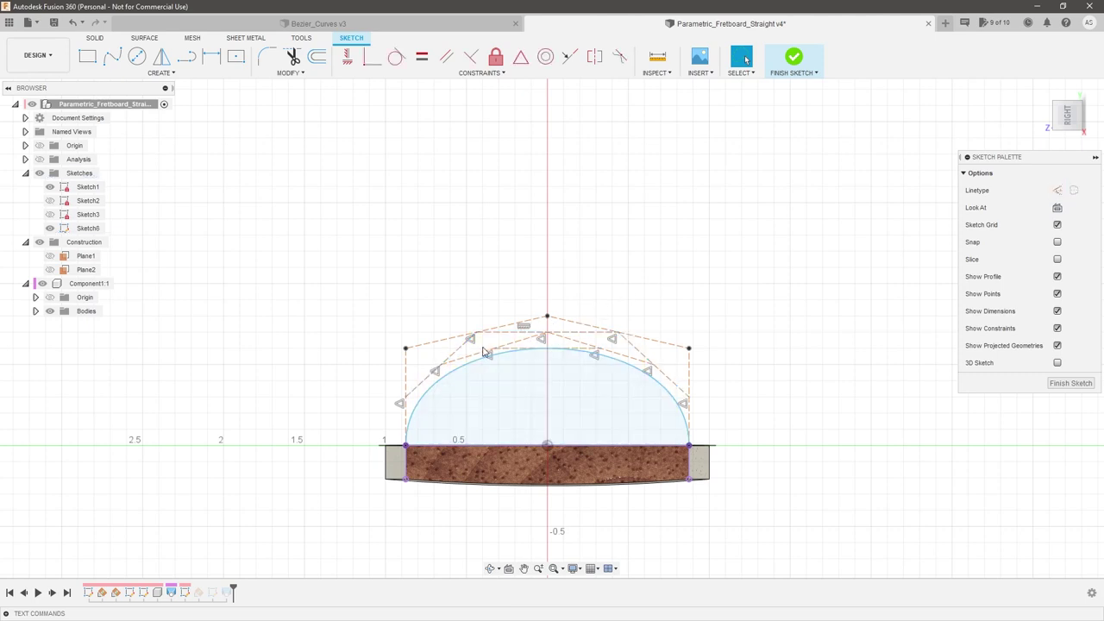
# Constrain the frame's left corner point level with the innermost line's end, and pull the apex control point up and off-centre
pyautogui.click(420, 345)
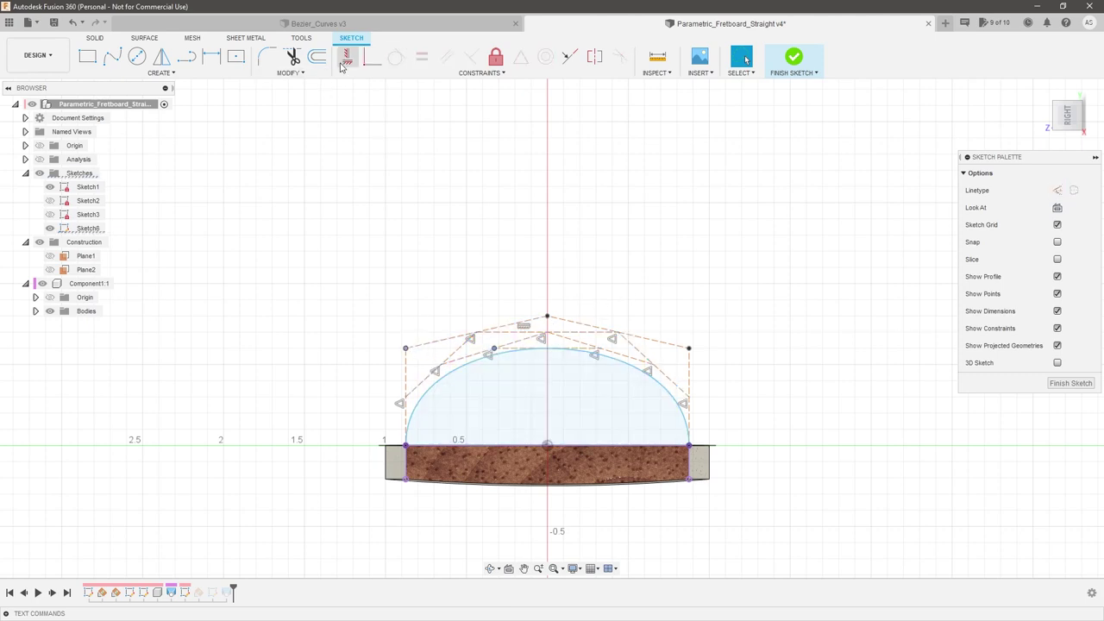
pyautogui.click(374, 94)
pyautogui.moveTo(546, 315); pyautogui.dragTo(505, 292)
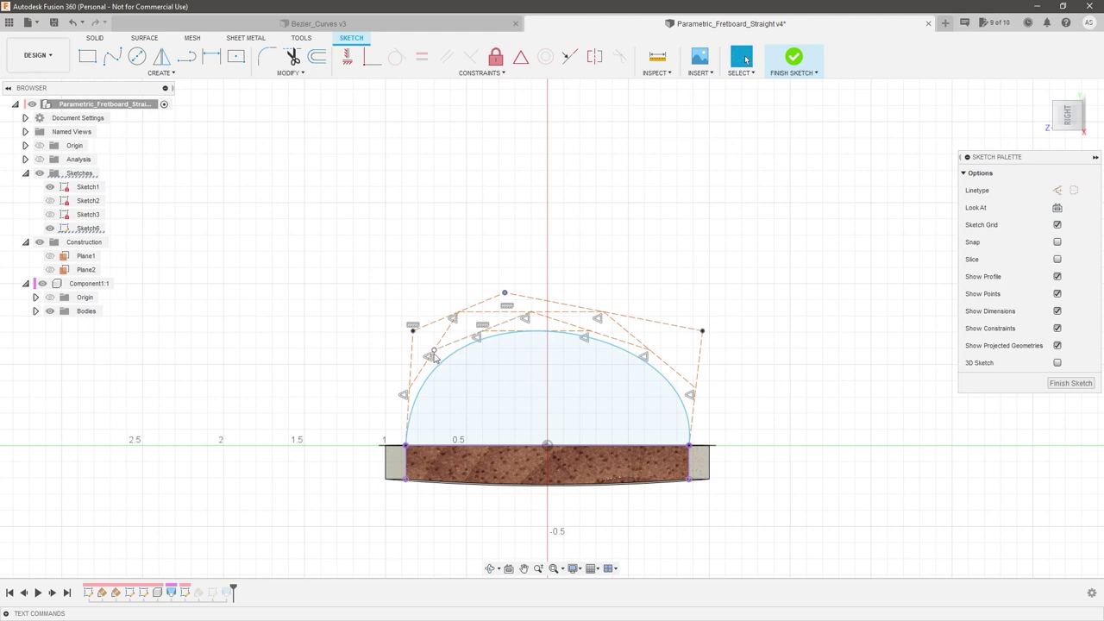
# Make the control frame's two side segments collinear with the fretboard's side edges, and raise the apex control point
pyautogui.click(411, 362)
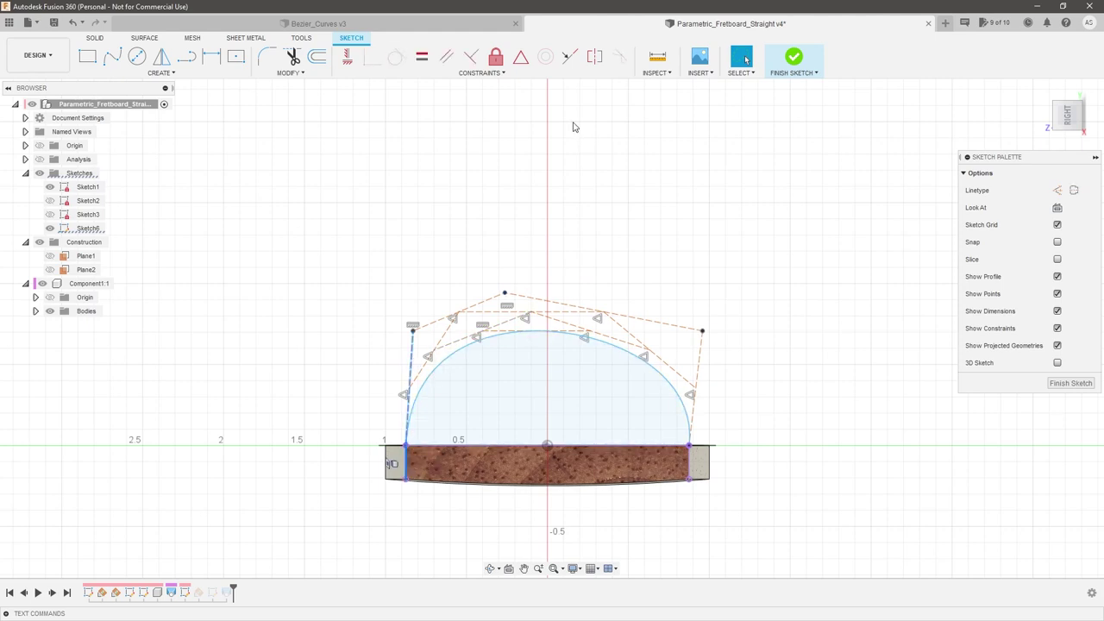
pyautogui.click(569, 56)
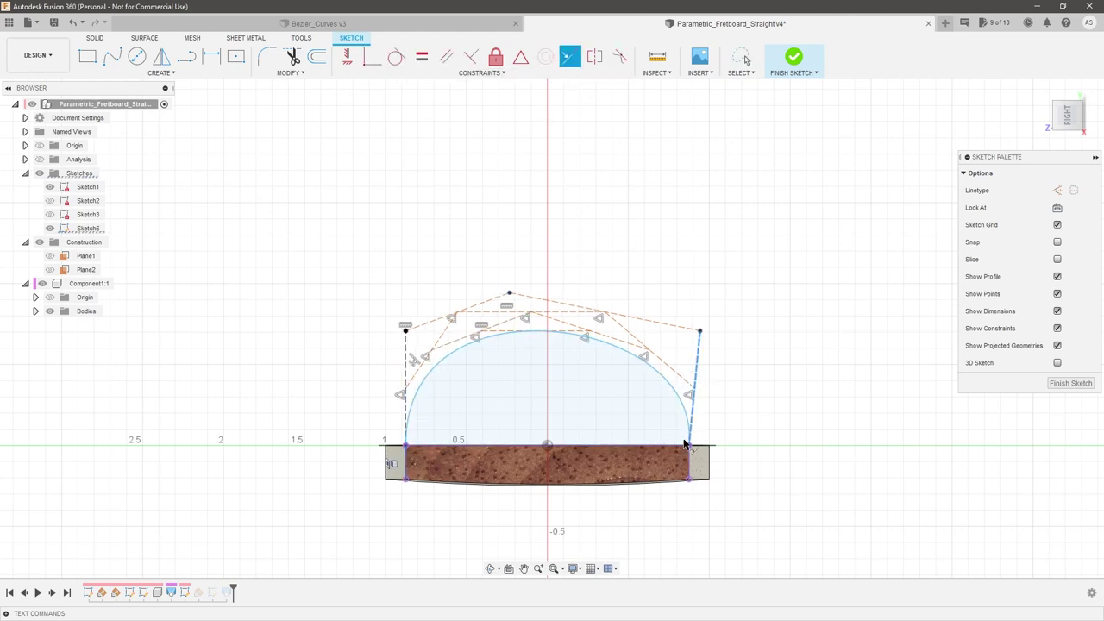
pyautogui.click(695, 381)
pyautogui.press('Escape')
pyautogui.moveTo(514, 295); pyautogui.dragTo(503, 256)
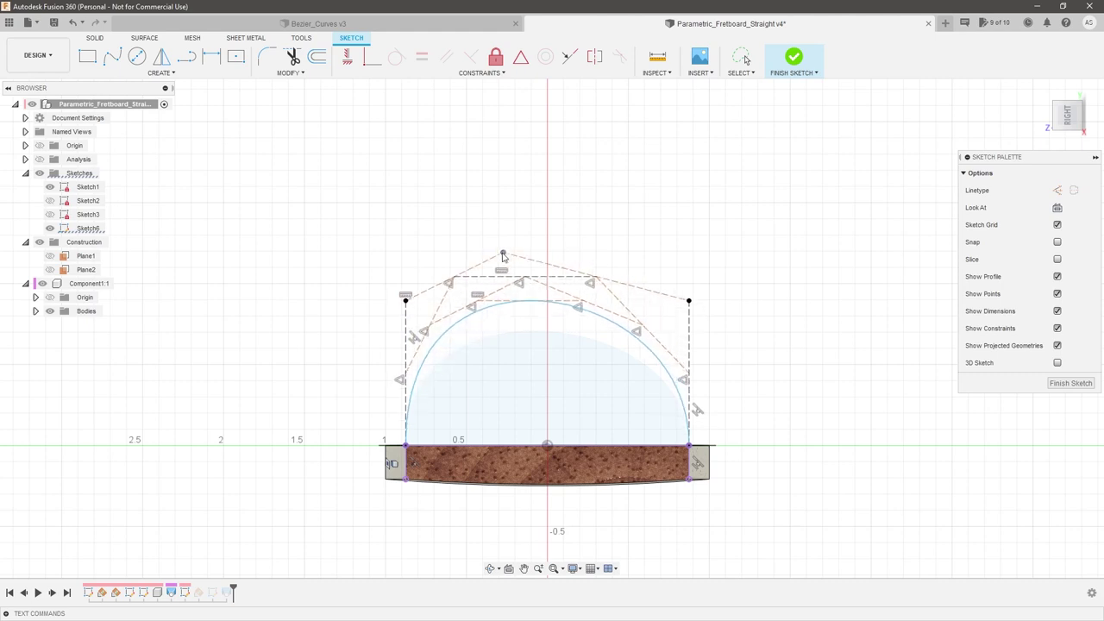
# Dimension the profile height from the fretboard's base edge to the innermost construction line as 0.6
pyautogui.click(488, 301)
pyautogui.press('d')
pyautogui.scroll(1, 461, 392)
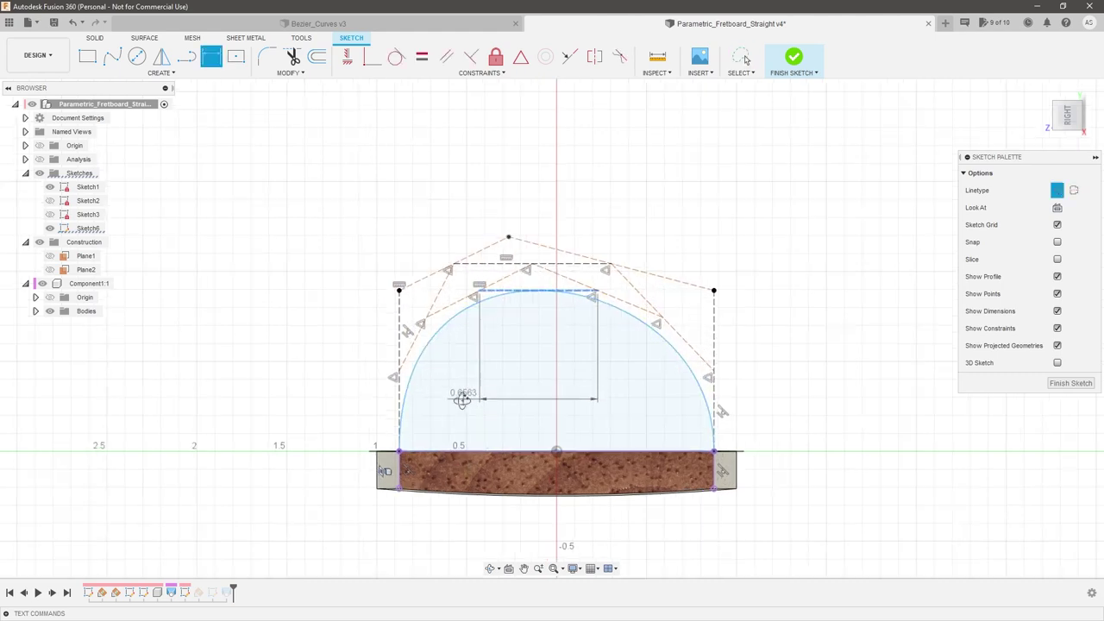
pyautogui.keyDown('shift'); pyautogui.moveTo(462, 400); pyautogui.dragTo(454, 426, button='middle'); pyautogui.keyUp('shift')
pyautogui.click(443, 451)
pyautogui.click(340, 397)
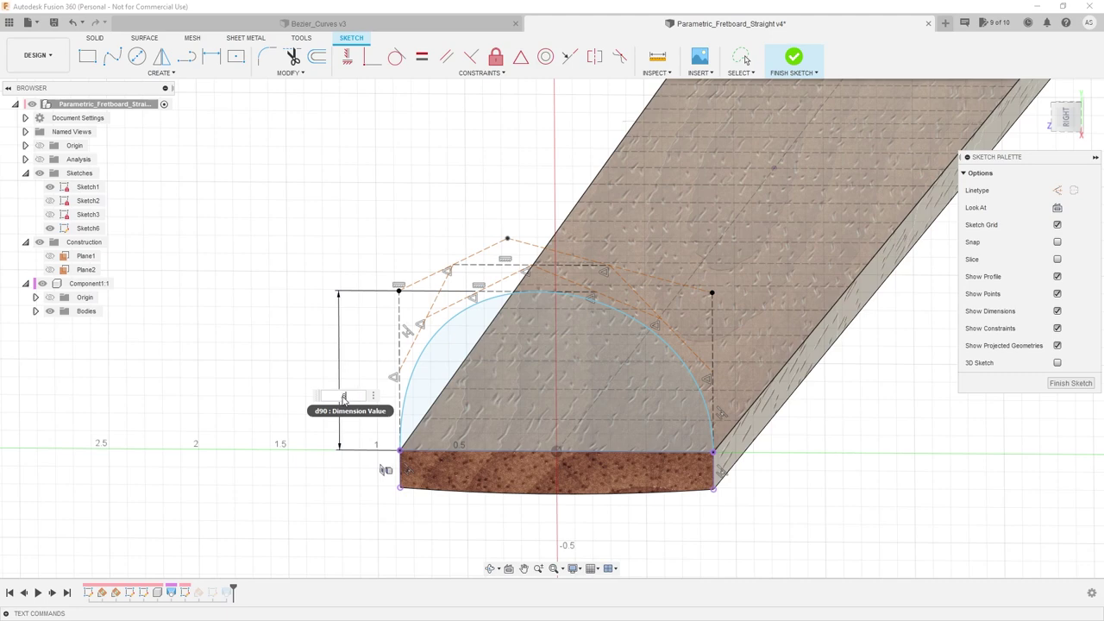
pyautogui.write('0.6')
pyautogui.press('Return')
pyautogui.press('Escape')
# Move the apex control point further off-centre to the left to make the profile asymmetric
pyautogui.moveTo(502, 308); pyautogui.dragTo(479, 291)
pyautogui.click(1067, 119)
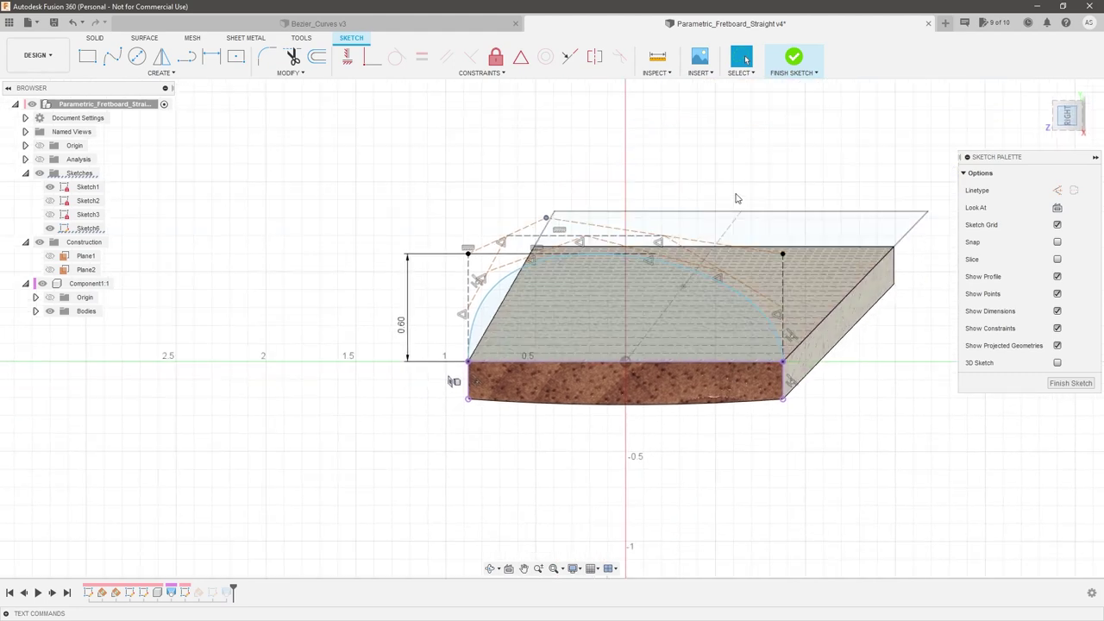
pyautogui.moveTo(486, 204); pyautogui.dragTo(466, 203)
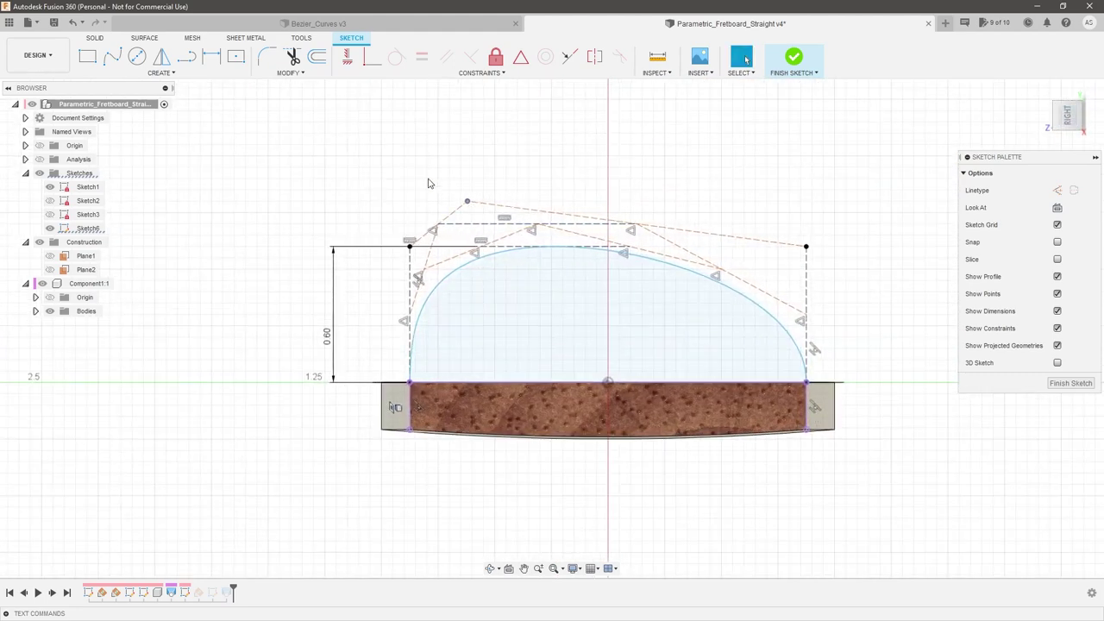
# Place a sketch point at the midpoint of the innermost construction line, on the crown of the curve
pyautogui.click(160, 72)
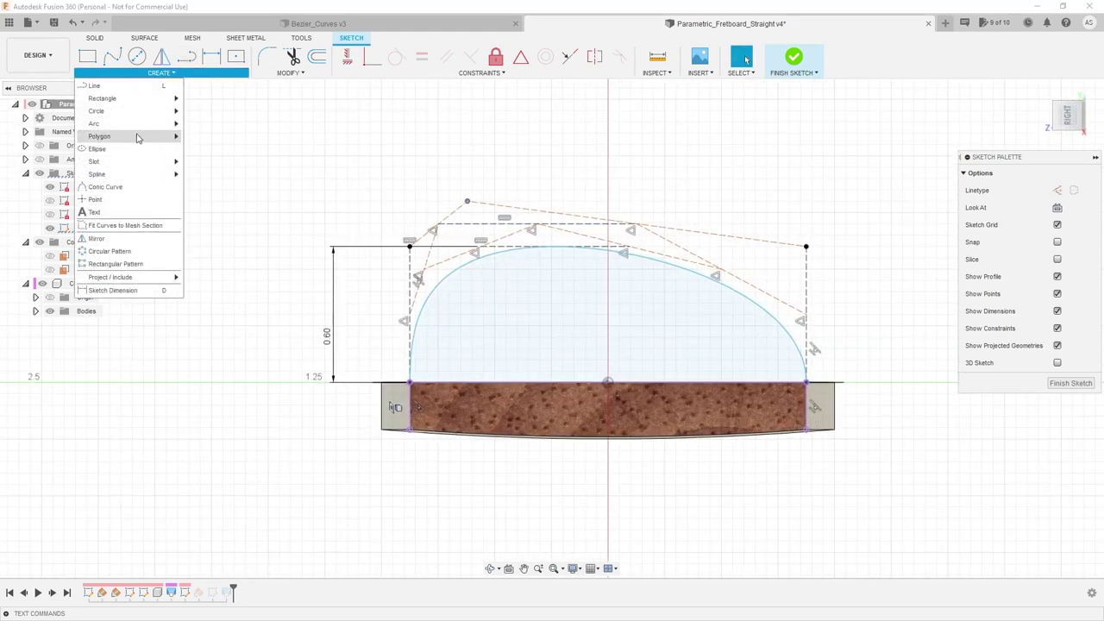
pyautogui.click(134, 199)
pyautogui.press('Escape')
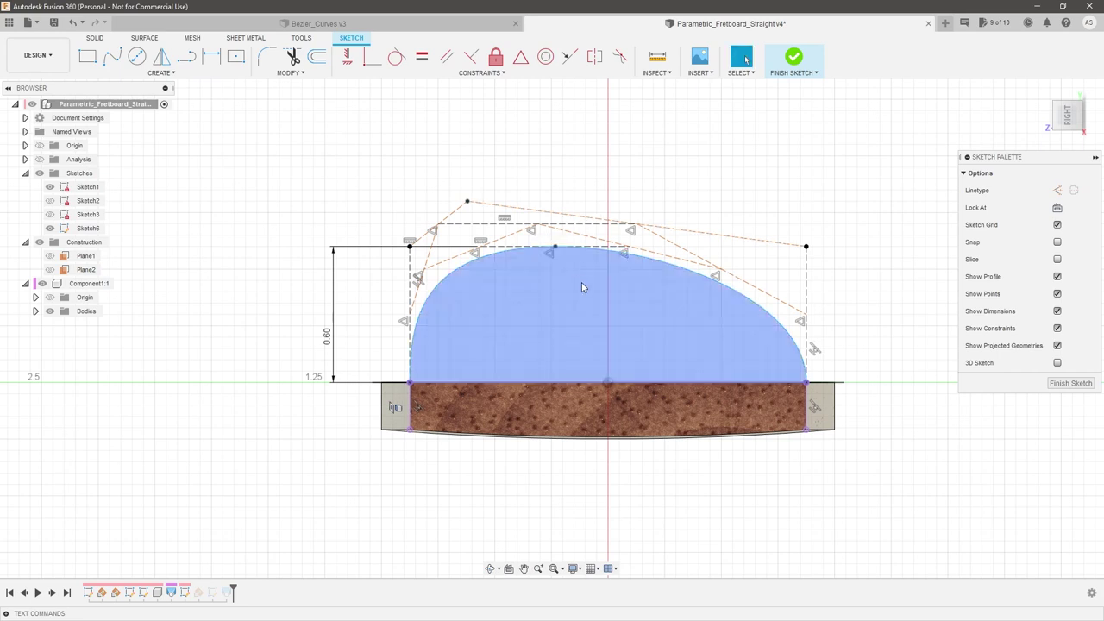
# Dimension the horizontal offset between the crown point and the sketch origin as 0.25
pyautogui.click(554, 246)
pyautogui.press('d')
pyautogui.click(607, 382)
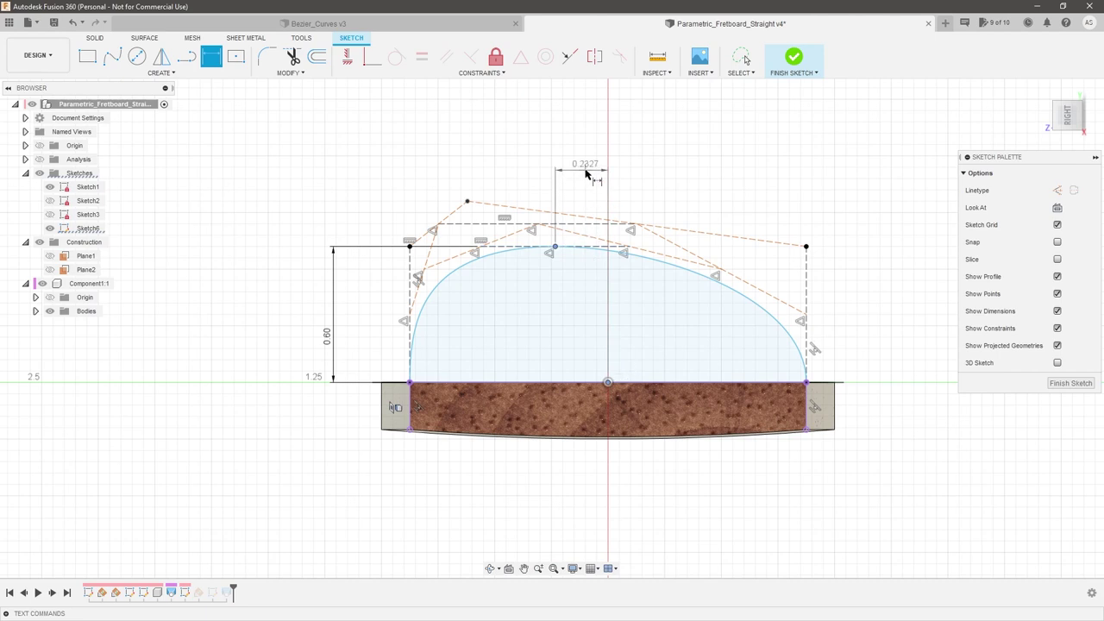
pyautogui.click(586, 174)
pyautogui.write('.25')
pyautogui.press('Return')
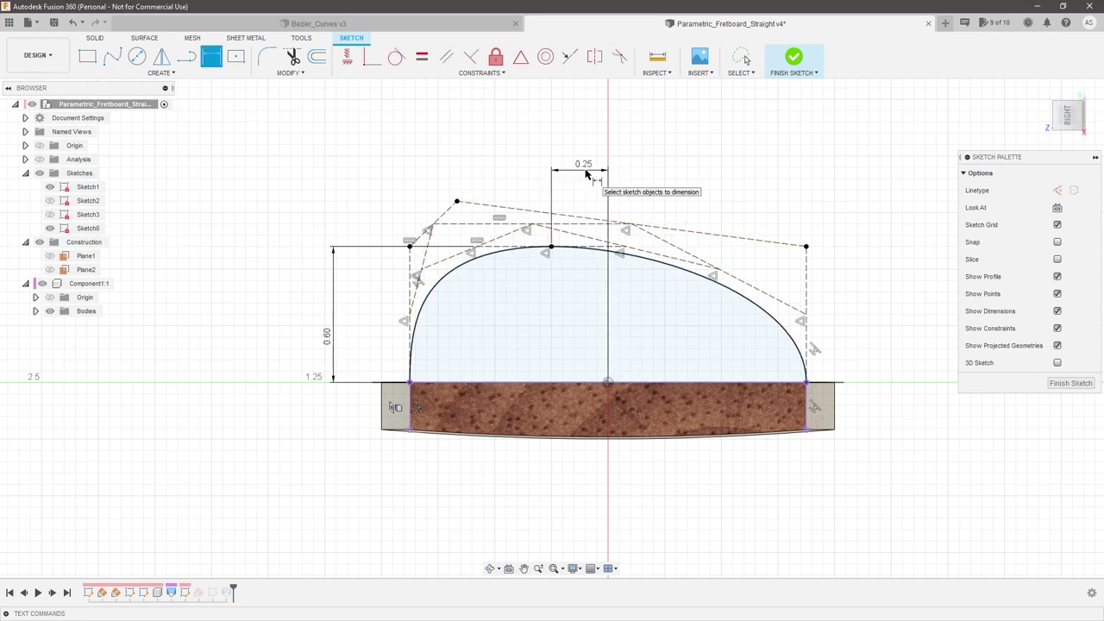
# Change the crown point's offset from the origin to 0.375 and check the curve near the fretboard's edge
pyautogui.doubleClick(590, 170)
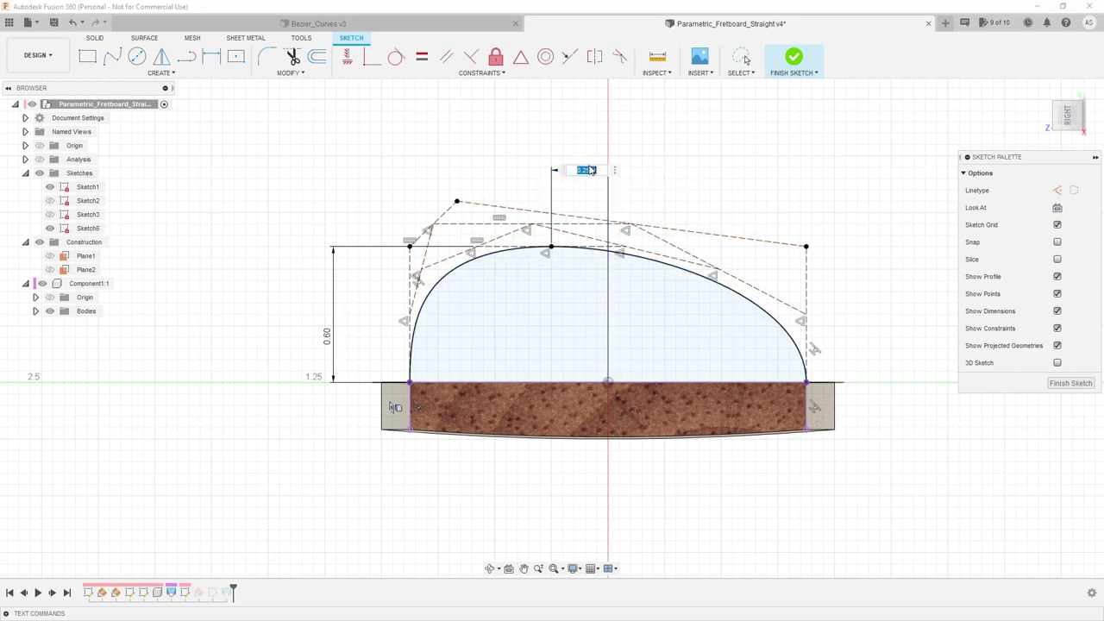
pyautogui.write('.375')
pyautogui.press('Return')
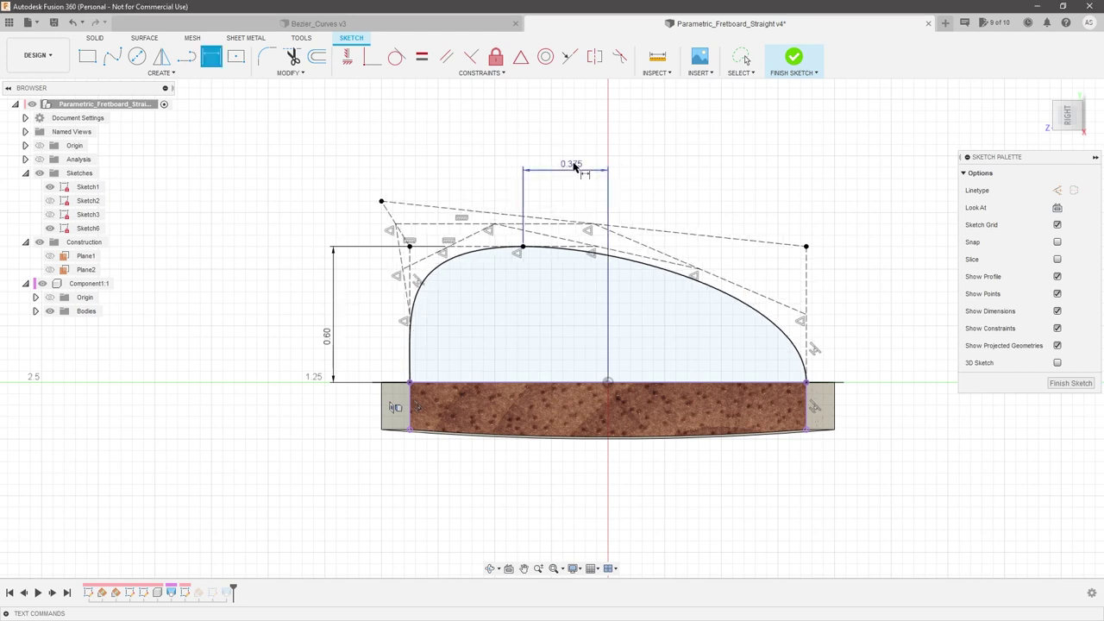
pyautogui.scroll(6, 412, 311)
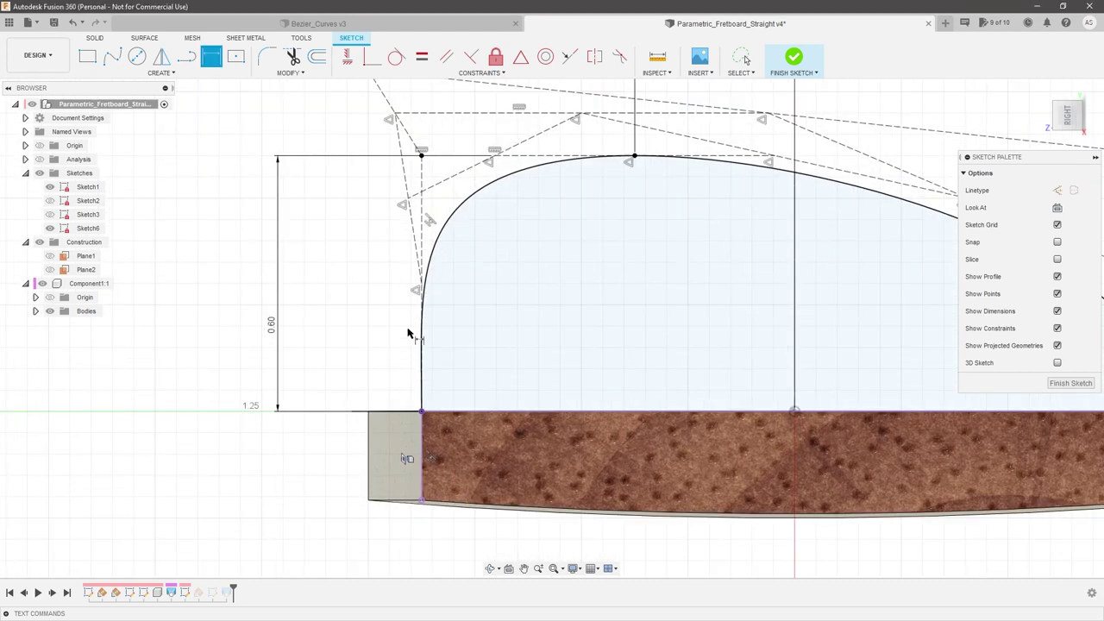
pyautogui.scroll(-6, 422, 402)
# Set the crown point's horizontal offset to 0.25 and finish the sketch
pyautogui.doubleClick(565, 193)
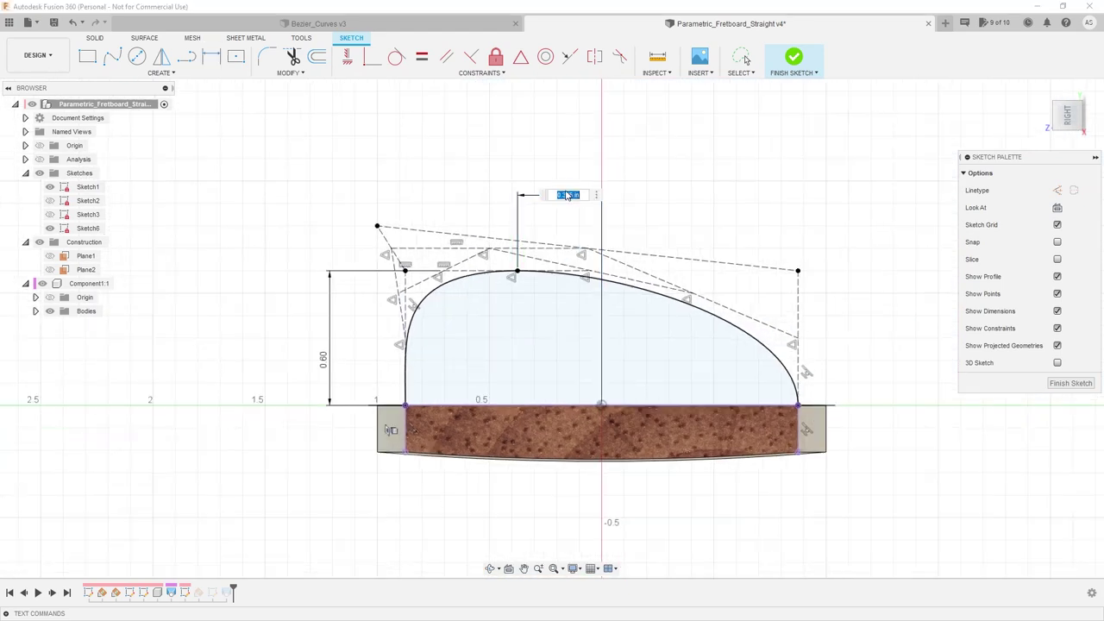
pyautogui.write('.25')
pyautogui.press('Return')
pyautogui.scroll(-2, 517, 216)
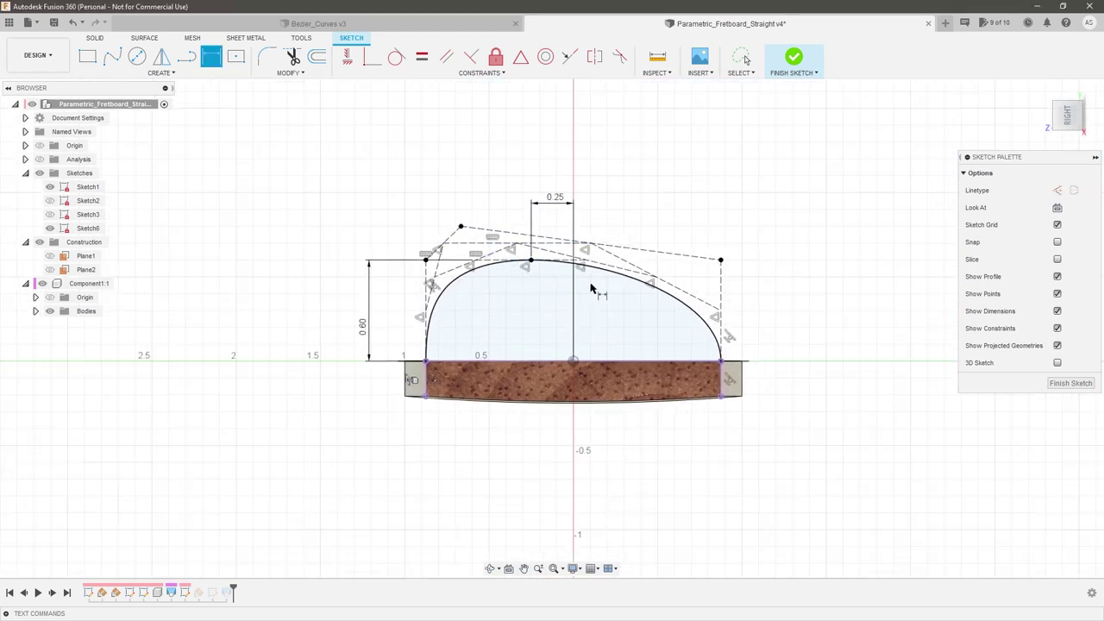
pyautogui.click(1070, 383)
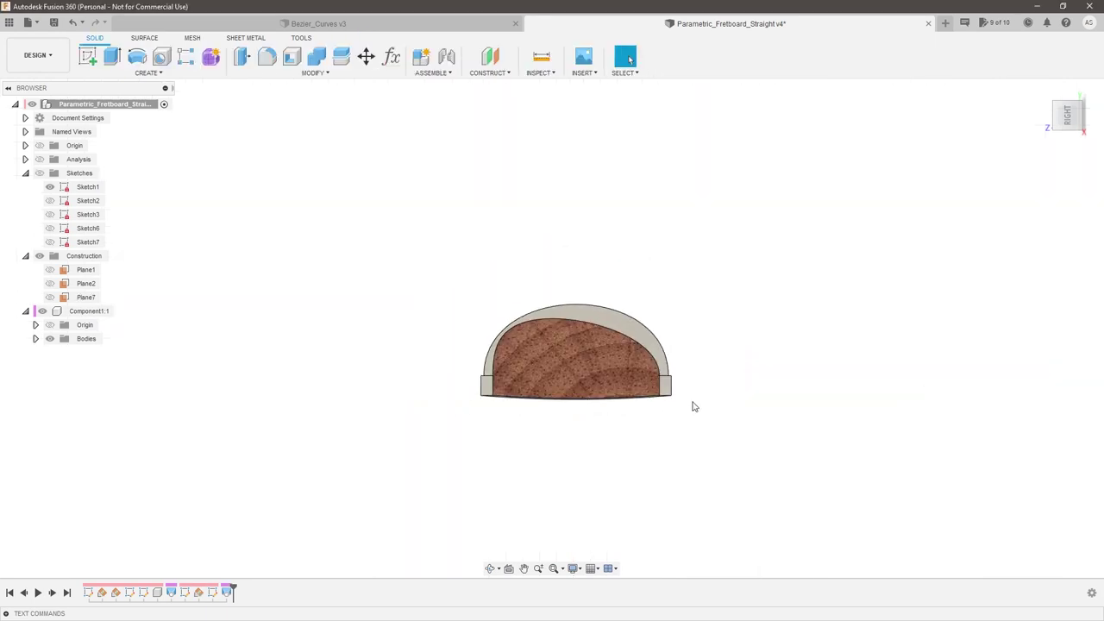
# Examine the lofted neck from both ends and along its length to compare the asymmetric and symmetric profiles
pyautogui.keyDown('shift'); pyautogui.moveTo(751, 408); pyautogui.dragTo(655, 452, button='middle'); pyautogui.keyUp('shift')
pyautogui.click(1067, 115)
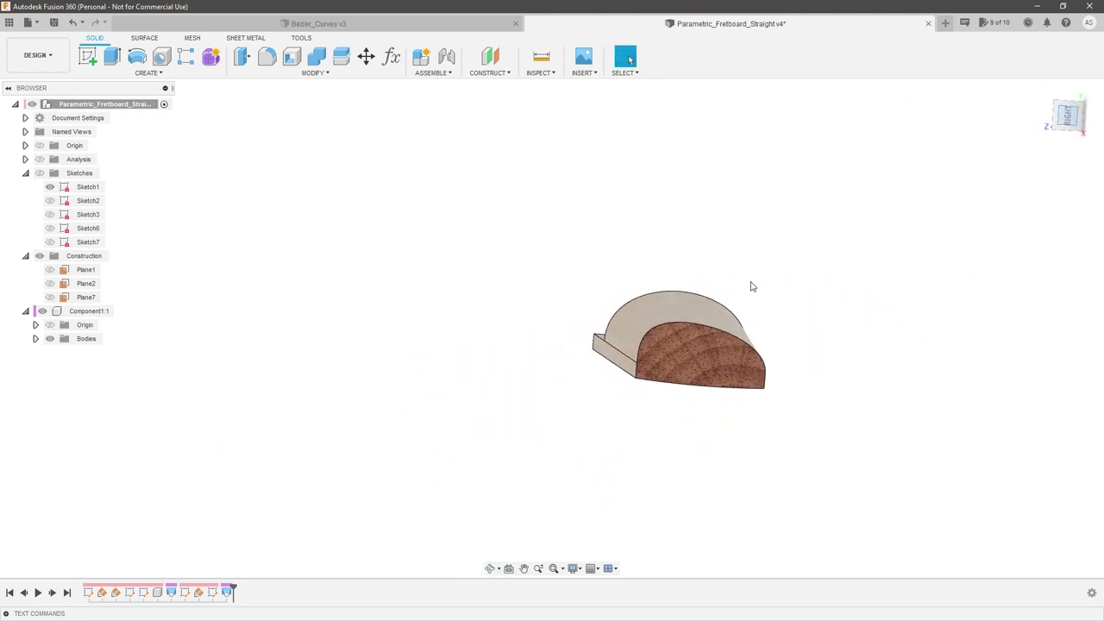
pyautogui.keyDown('shift'); pyautogui.moveTo(737, 301); pyautogui.dragTo(700, 344, button='middle'); pyautogui.keyUp('shift')
pyautogui.keyDown('shift'); pyautogui.moveTo(845, 354); pyautogui.dragTo(707, 399, button='middle'); pyautogui.keyUp('shift')
pyautogui.scroll(4, 865, 361)
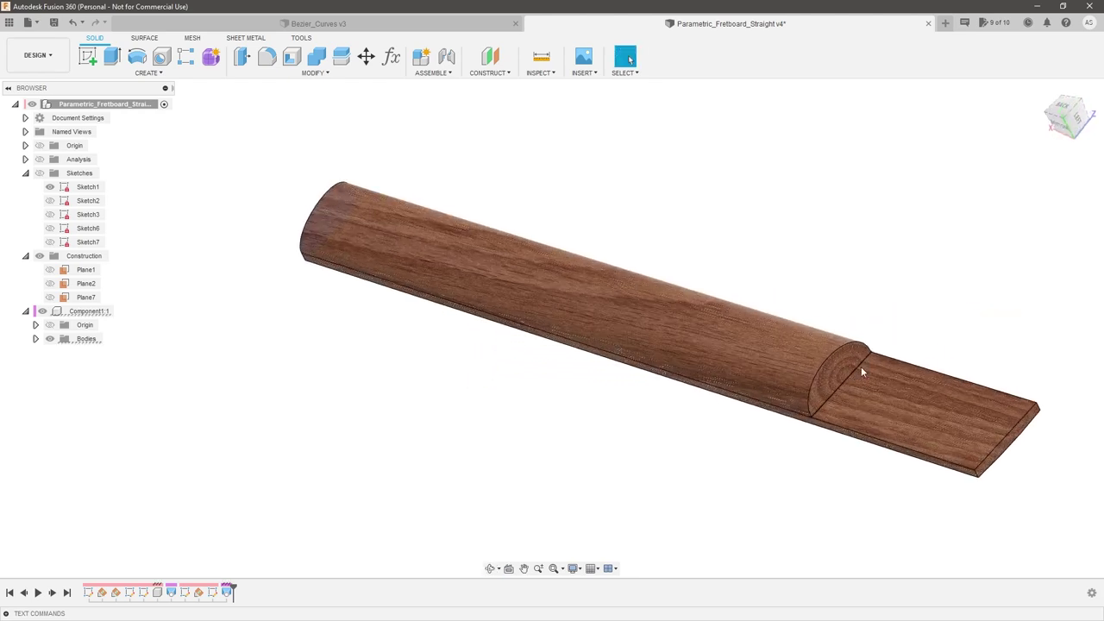
pyautogui.keyDown('shift'); pyautogui.moveTo(837, 326); pyautogui.dragTo(708, 333, button='middle'); pyautogui.keyUp('shift')
pyautogui.click(707, 338)
pyautogui.keyDown('shift'); pyautogui.moveTo(773, 314); pyautogui.dragTo(889, 313, button='middle'); pyautogui.keyUp('shift')
pyautogui.scroll(3, 774, 326)
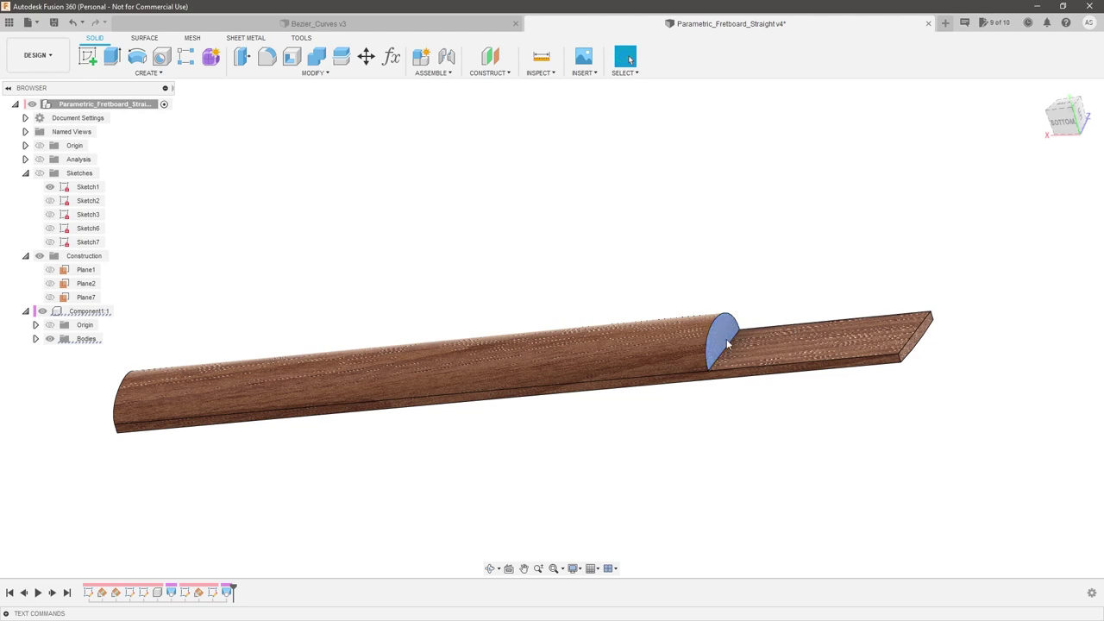
pyautogui.keyDown('shift'); pyautogui.moveTo(626, 269); pyautogui.dragTo(819, 274, button='middle'); pyautogui.keyUp('shift')
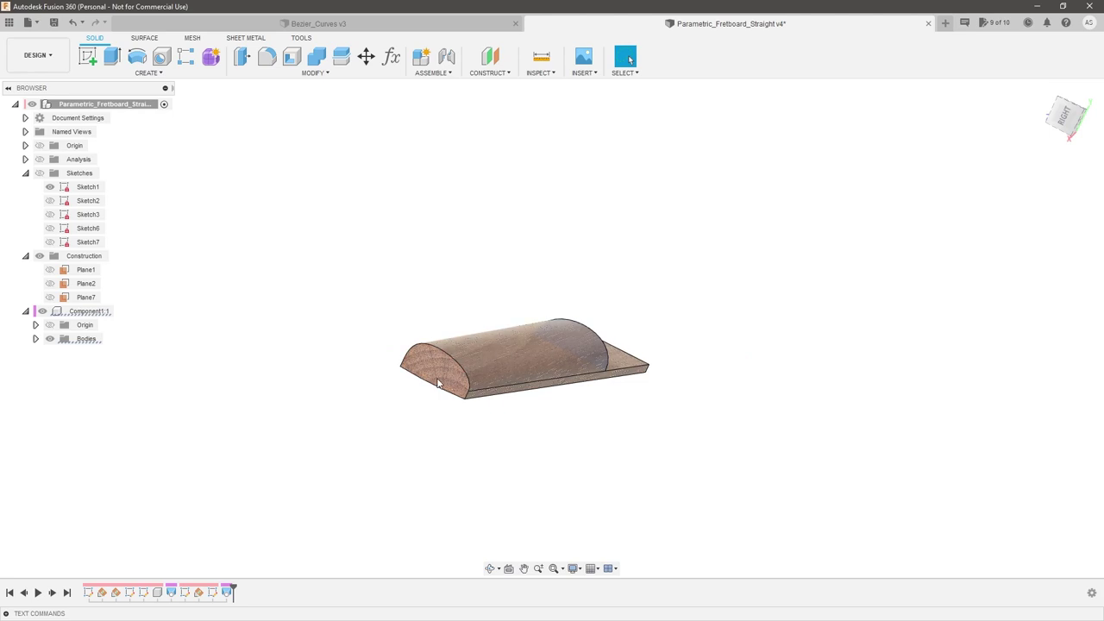
pyautogui.keyDown('shift'); pyautogui.moveTo(1065, 321); pyautogui.dragTo(914, 309, button='middle'); pyautogui.keyUp('shift')
pyautogui.scroll(2, 663, 413)
pyautogui.moveTo(715, 399)
pyautogui.keyDown('shift'); pyautogui.mouseDown(button='middle')
pyautogui.moveTo(732, 387)
pyautogui.moveTo(701, 375)
pyautogui.moveTo(710, 384)
pyautogui.mouseUp(button='middle'); pyautogui.keyUp('shift')
# Open the other profile sketch, Sketch7, for editing and delete its midpoint construction lines
pyautogui.click(211, 592)
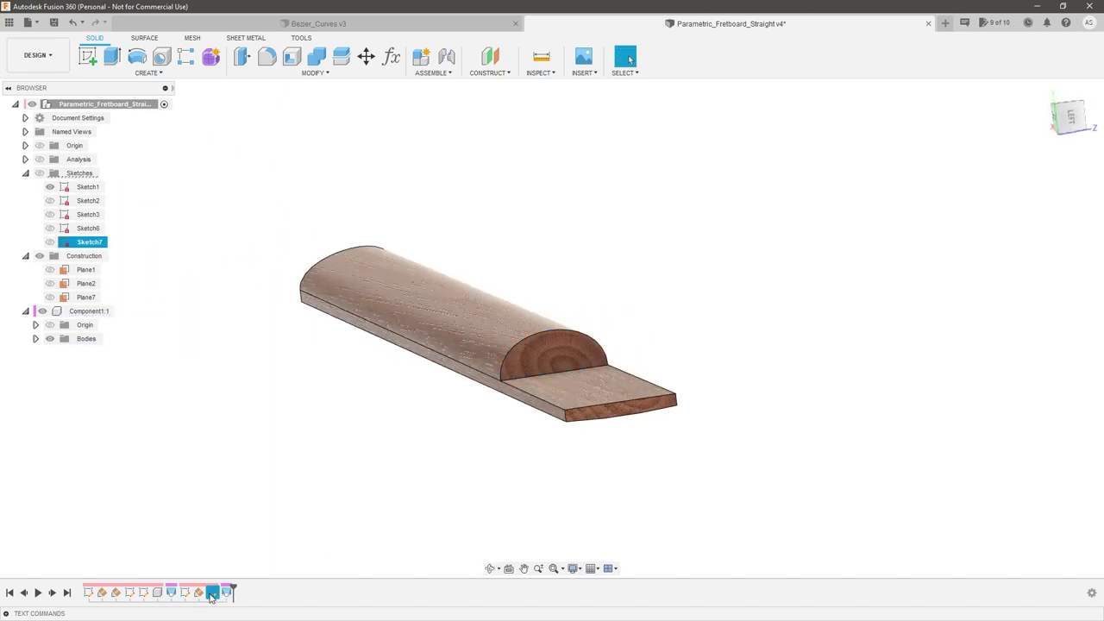
pyautogui.click(266, 528)
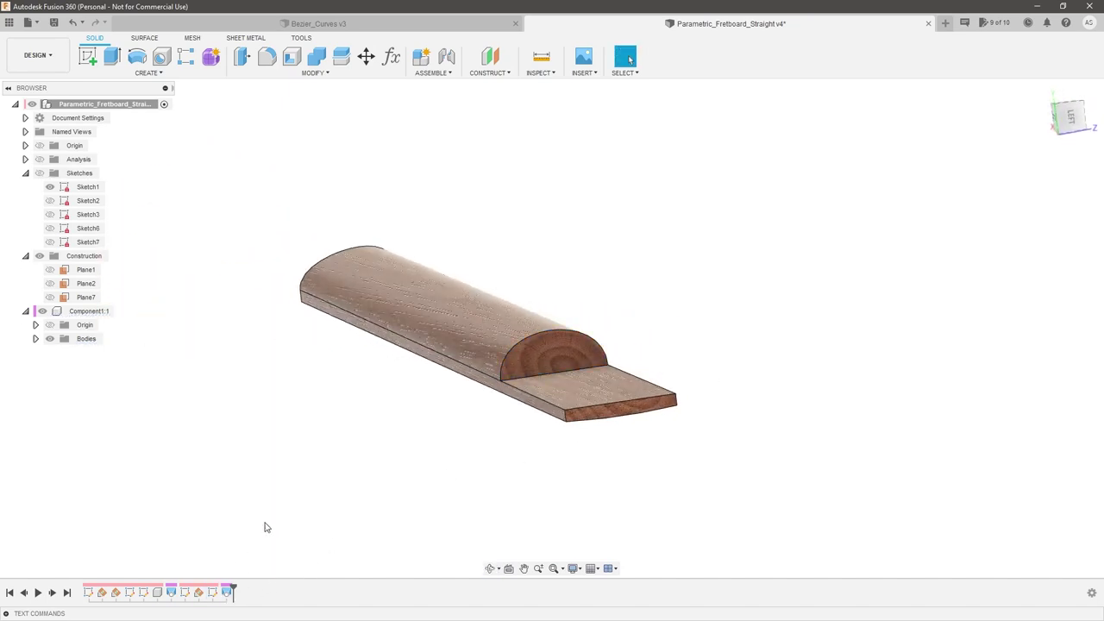
pyautogui.doubleClick(212, 593)
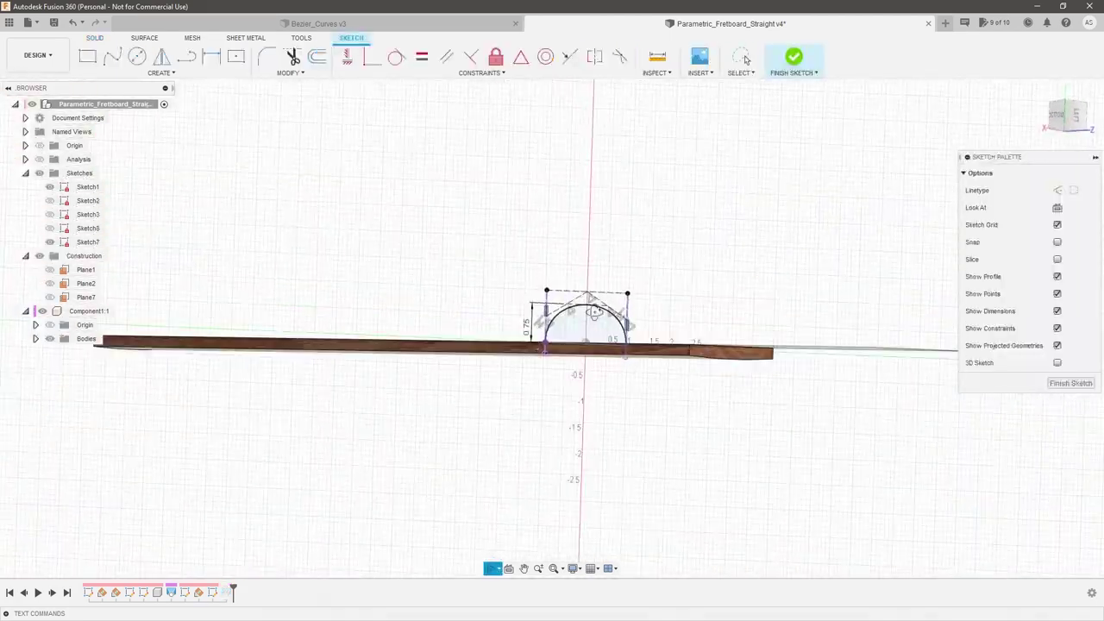
pyautogui.click(551, 310)
pyautogui.press('Delete')
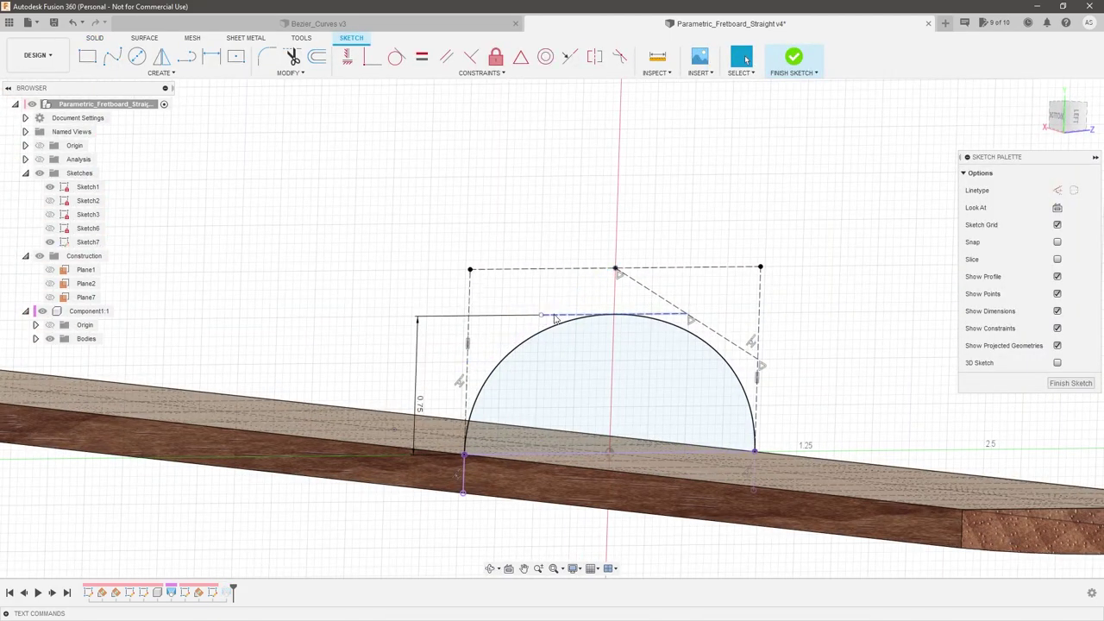
pyautogui.click(572, 314)
pyautogui.press('Delete')
pyautogui.click(647, 290)
pyautogui.press('Delete')
# Insert an additional spline control point at the crown of the symmetric profile curve
pyautogui.click(604, 320)
pyautogui.rightClick(603, 320)
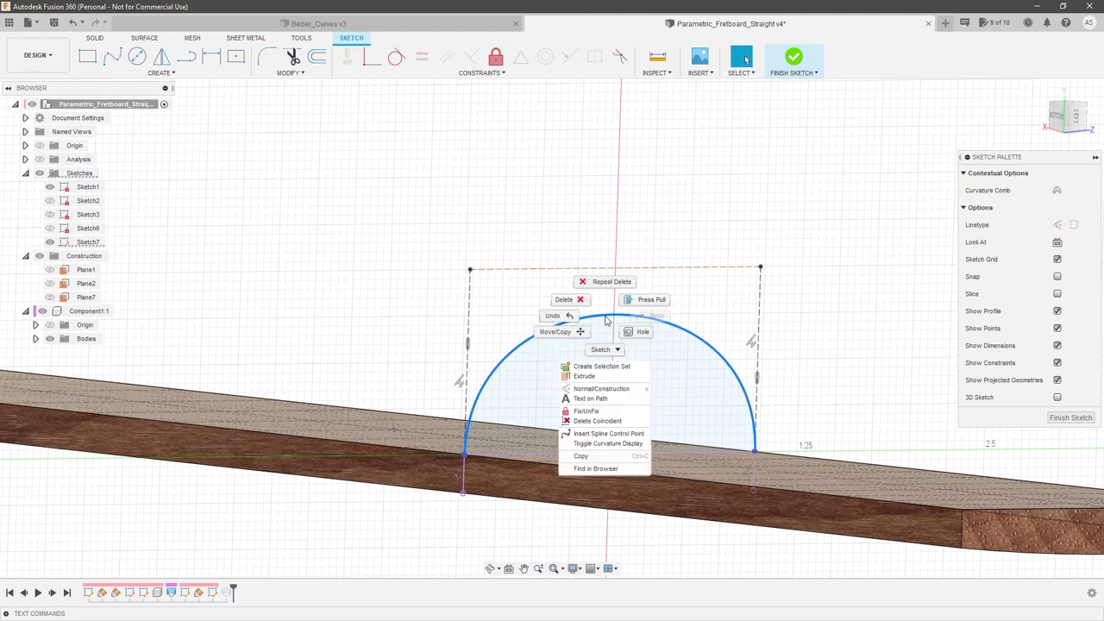
pyautogui.click(624, 426)
pyautogui.click(623, 315)
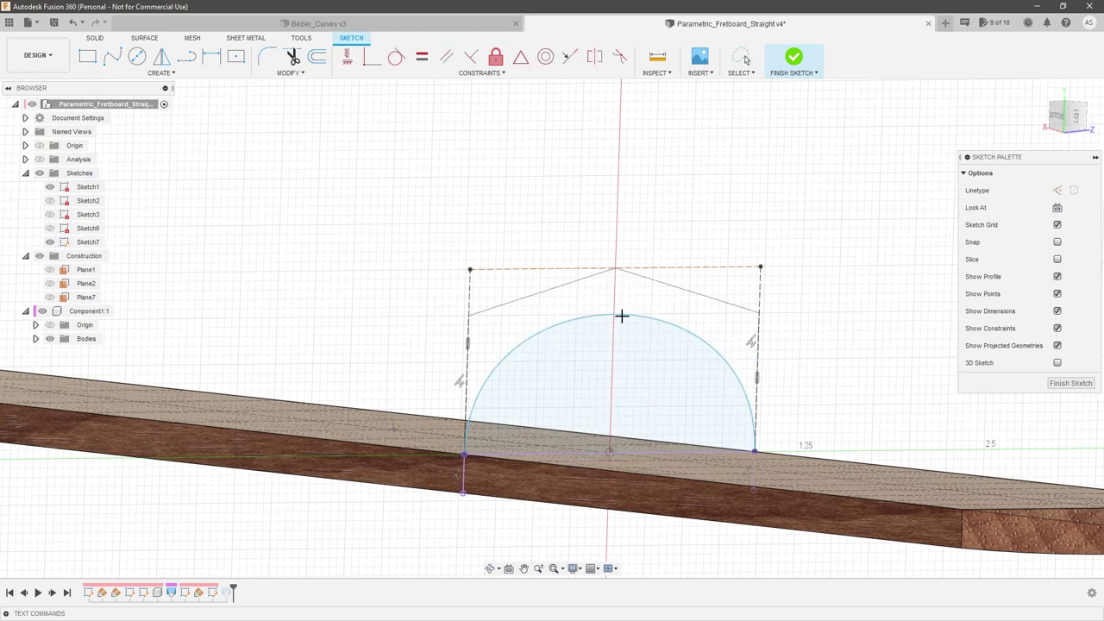
# Make both side segments of the spline's control frame collinear with the fretboard's projected side edges
pyautogui.click(466, 364)
pyautogui.keyDown('shift'); pyautogui.click(756, 321); pyautogui.keyUp('shift')
pyautogui.click(422, 57)
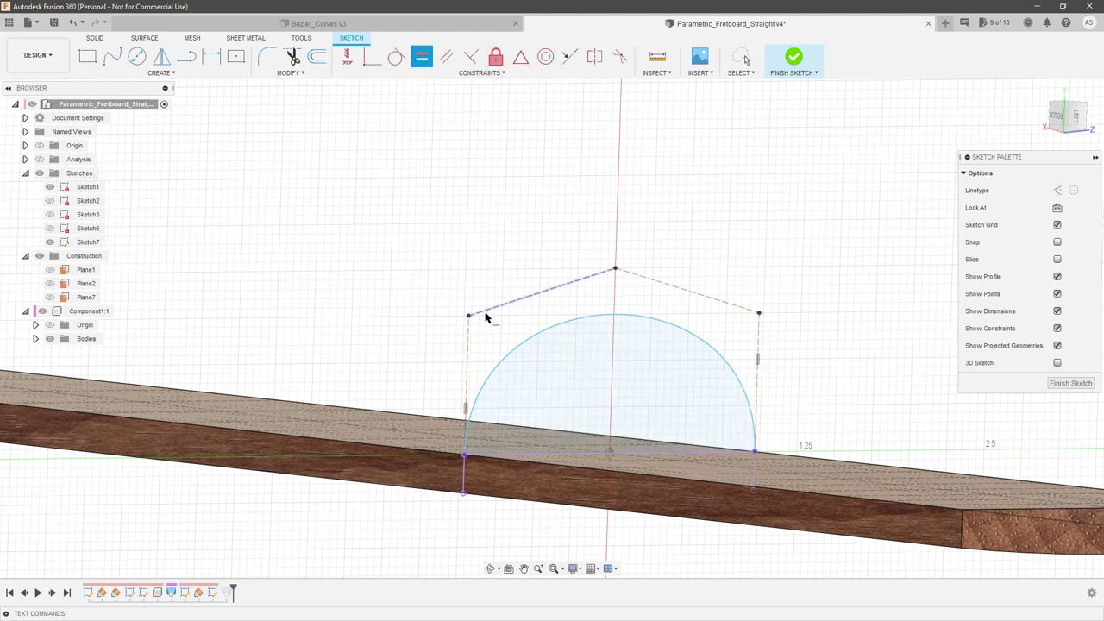
pyautogui.click(466, 479)
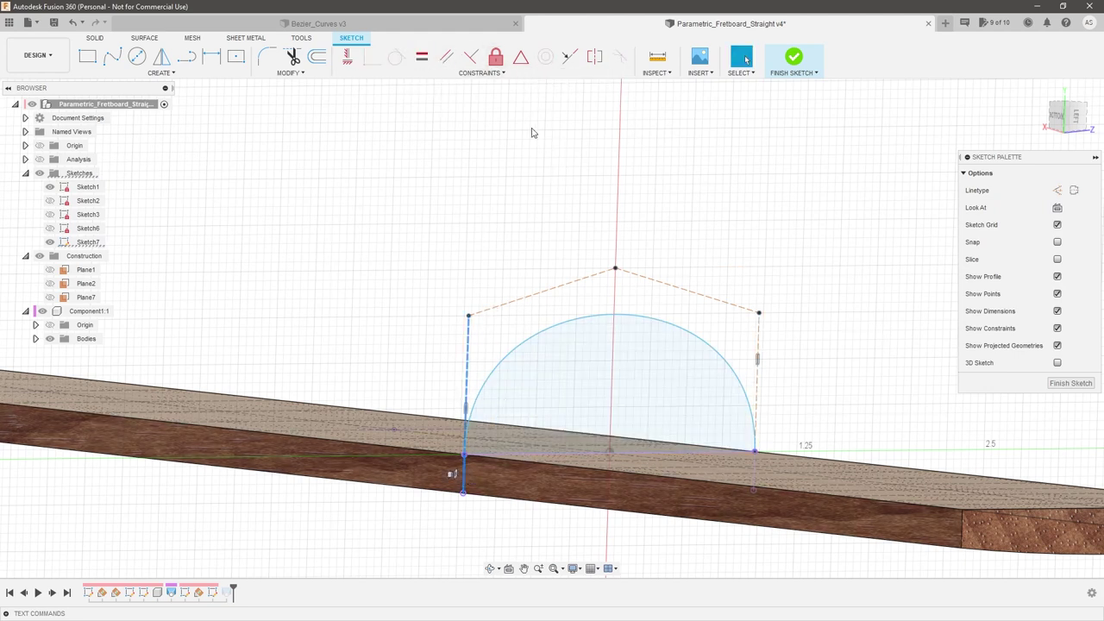
pyautogui.click(568, 59)
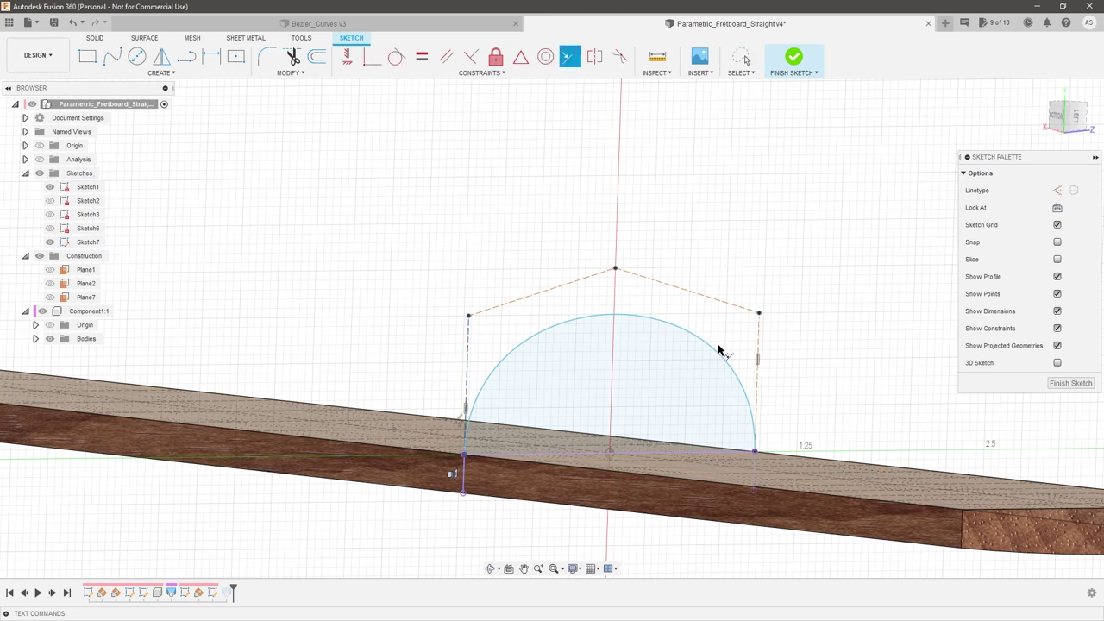
pyautogui.click(759, 361)
pyautogui.keyDown('shift'); pyautogui.moveTo(761, 362); pyautogui.dragTo(747, 440, button='middle'); pyautogui.keyUp('shift')
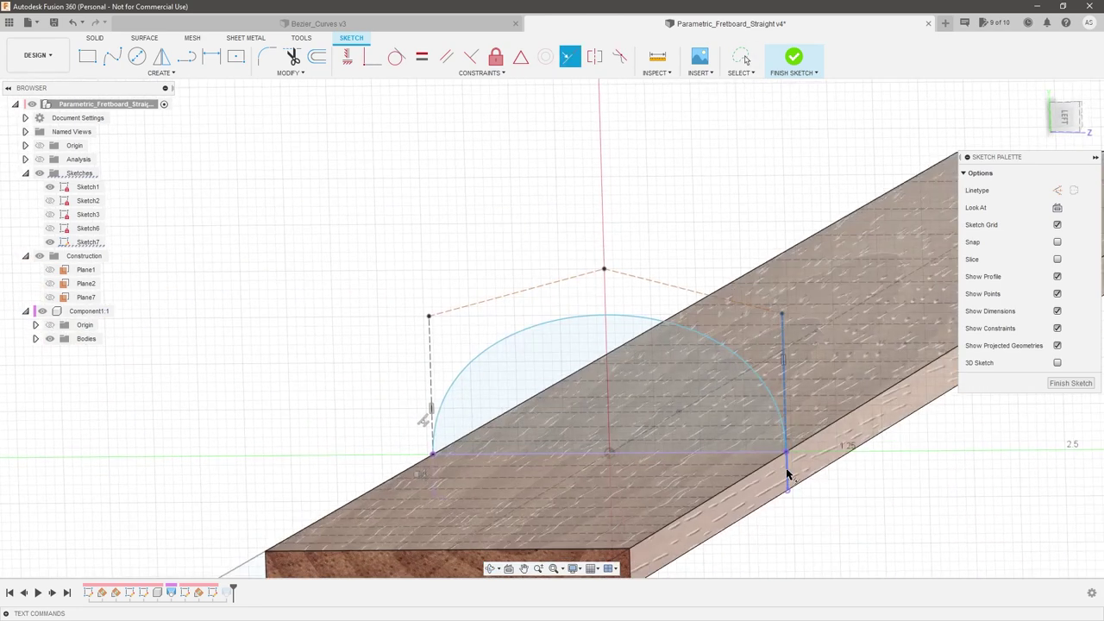
pyautogui.press('Escape')
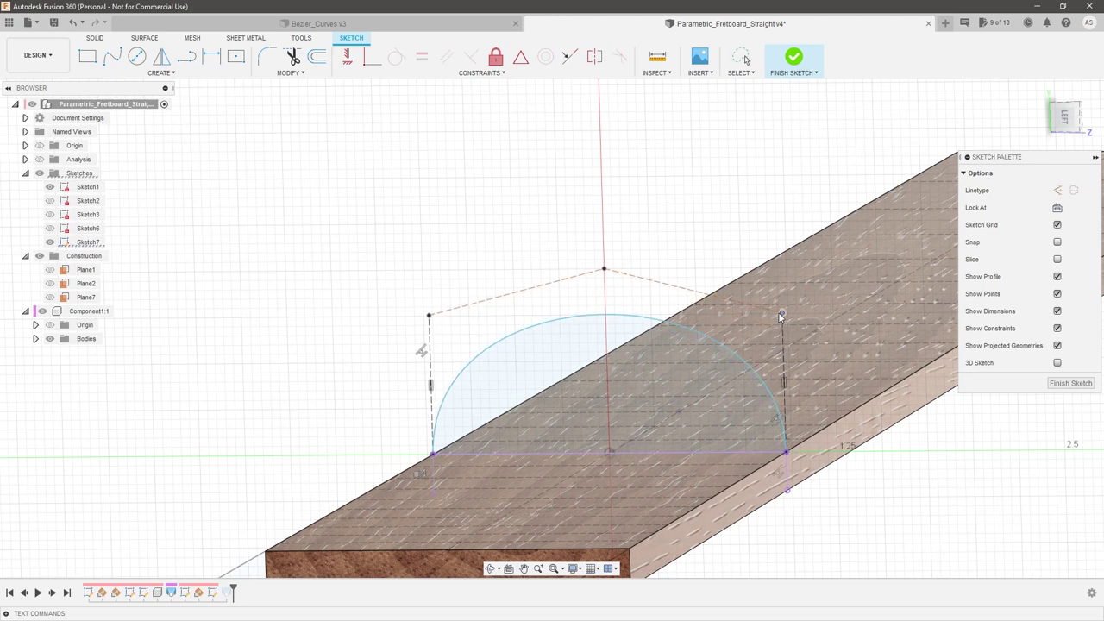
# Draw a chain of connected lines joining the midpoints of the control frame's four segments
pyautogui.click(186, 57)
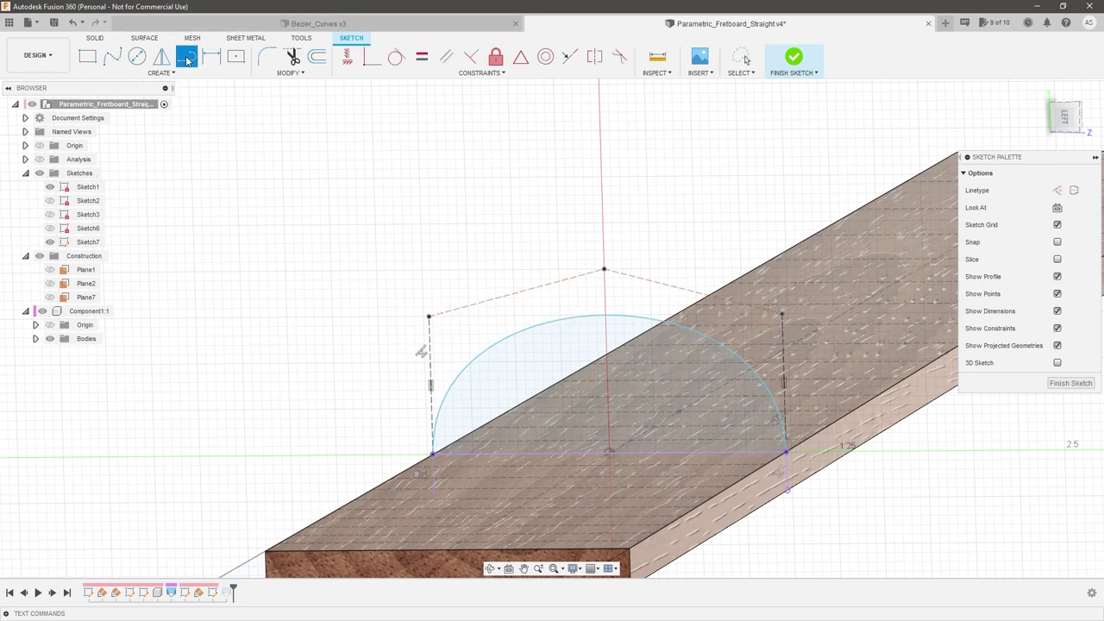
pyautogui.click(431, 386)
pyautogui.click(517, 296)
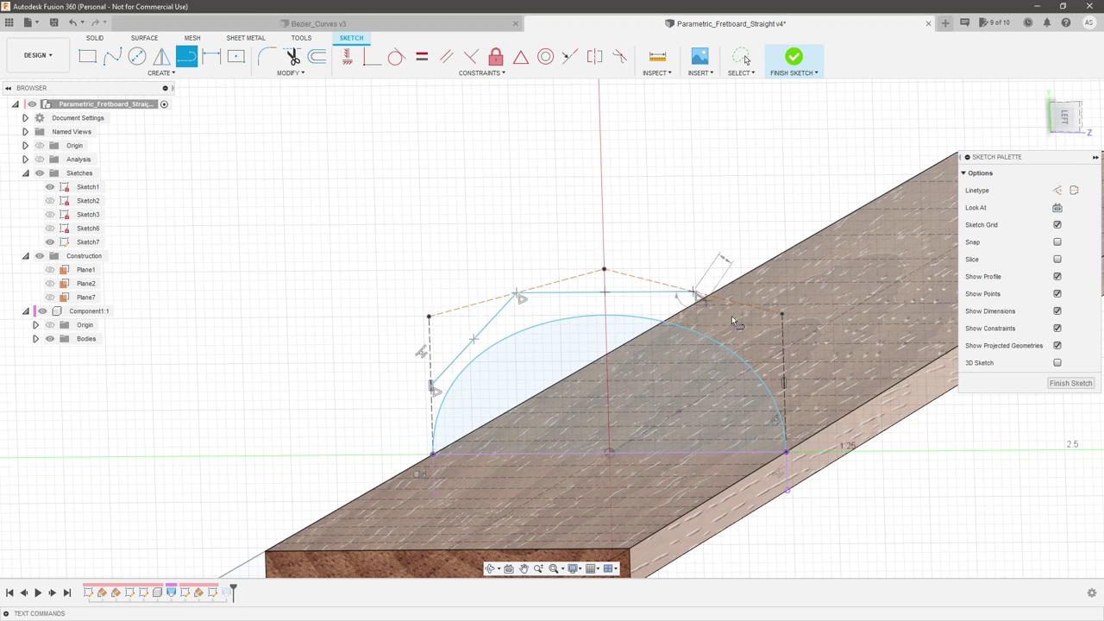
pyautogui.doubleClick(785, 383)
# Add the two inner levels of midpoint-to-midpoint lines, and convert all the new lines to construction geometry
pyautogui.click(605, 293)
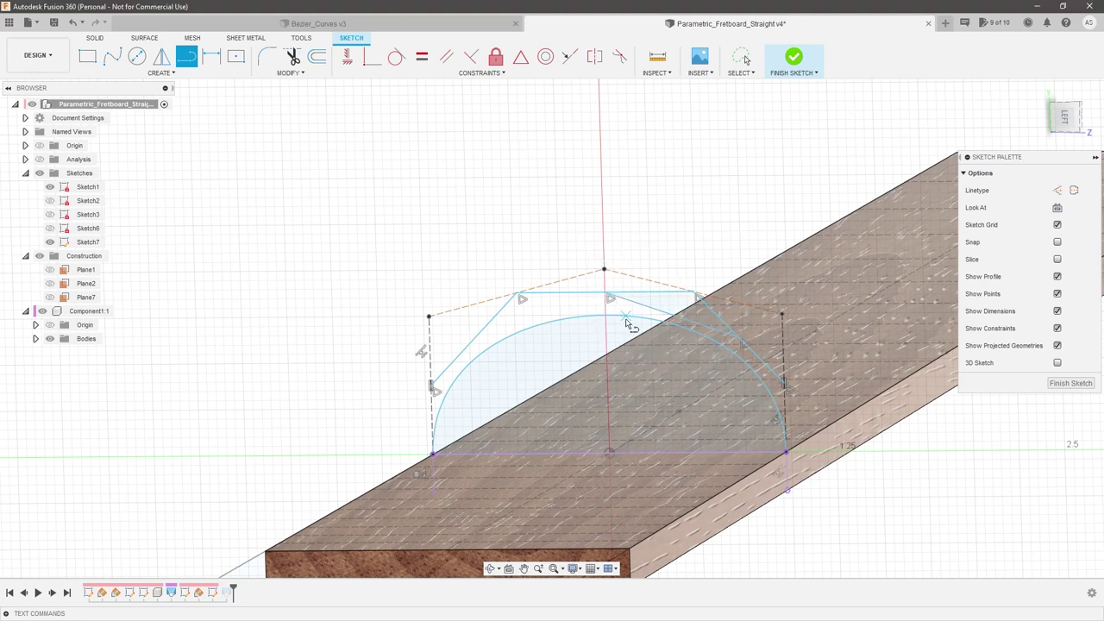
pyautogui.click(604, 292)
pyautogui.click(474, 339)
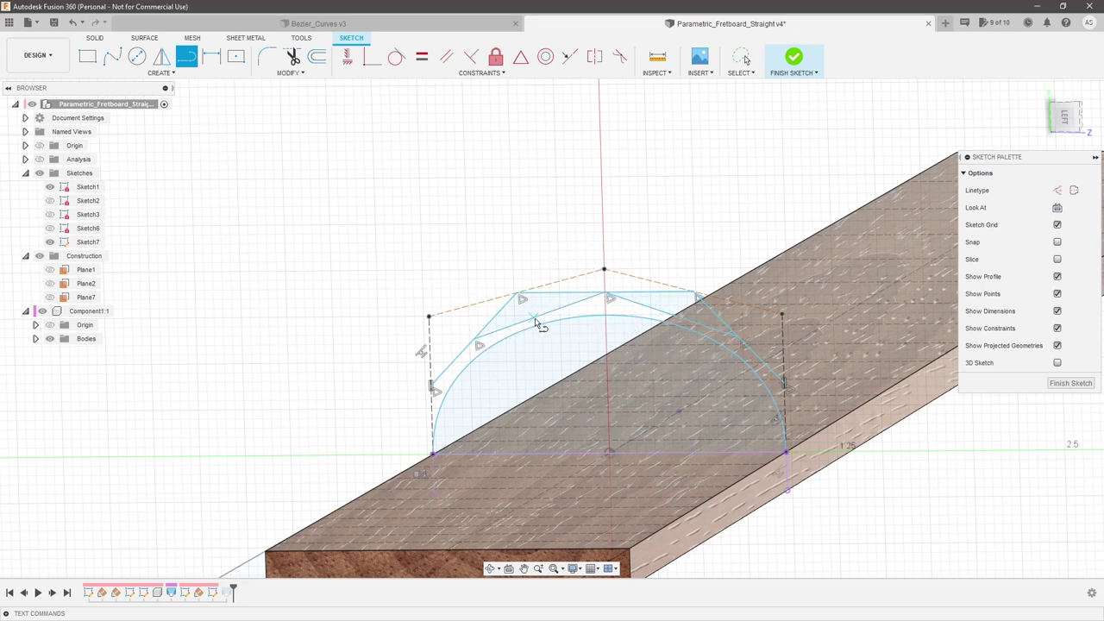
pyautogui.click(539, 316)
pyautogui.click(672, 315)
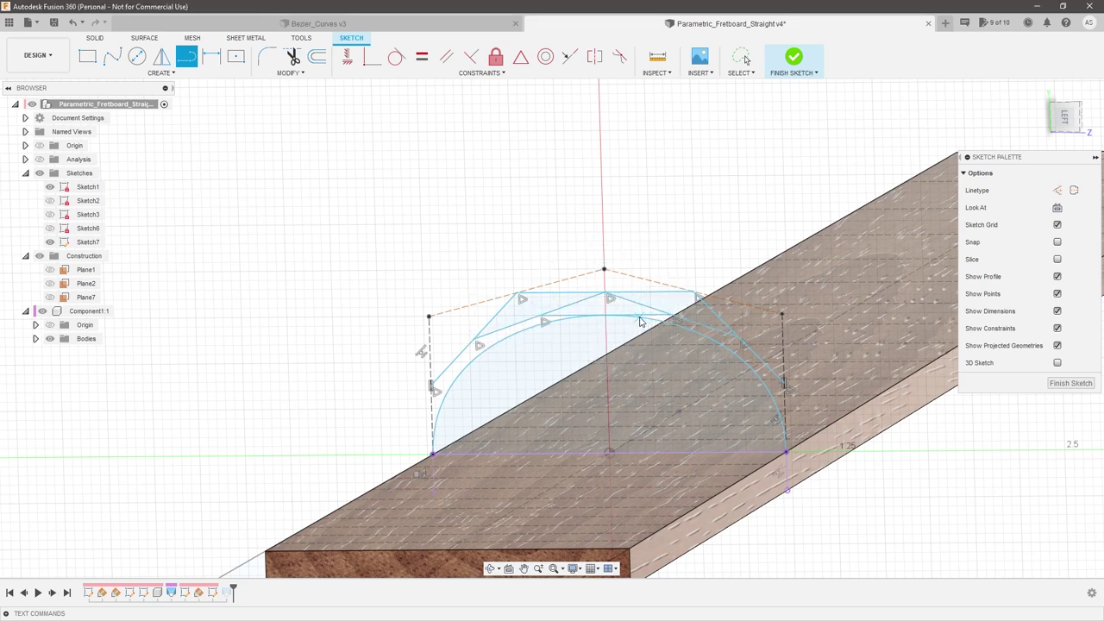
pyautogui.press('Escape')
pyautogui.click(619, 294)
pyautogui.click(536, 182)
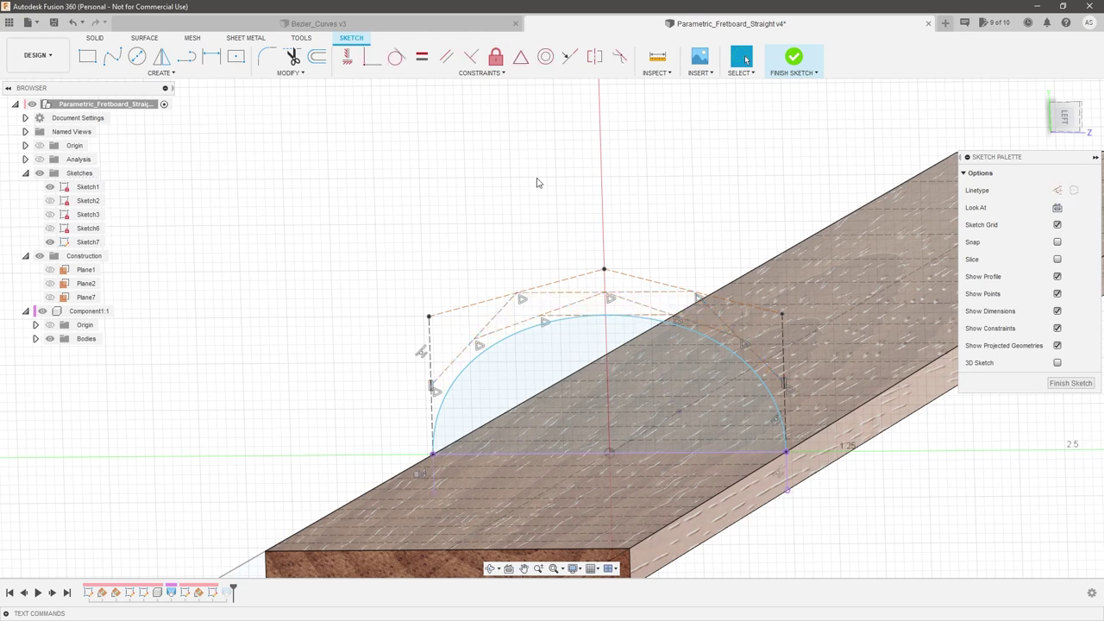
# Dimension the profile height from the fretboard's base edge to the innermost construction line as 0.75
pyautogui.click(553, 316)
pyautogui.press('d')
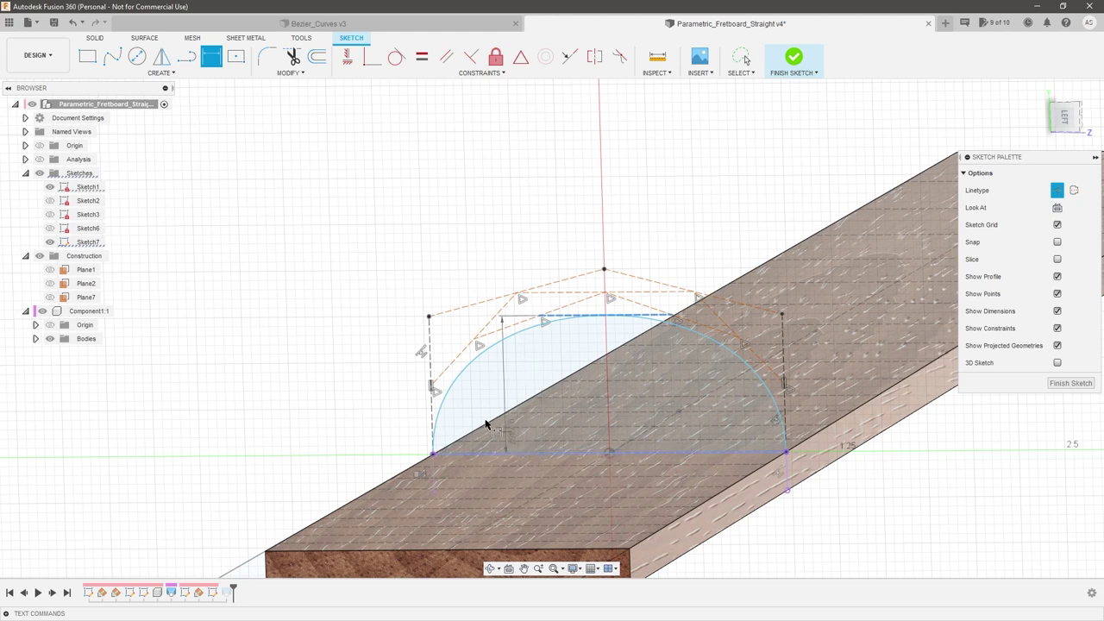
pyautogui.click(374, 388)
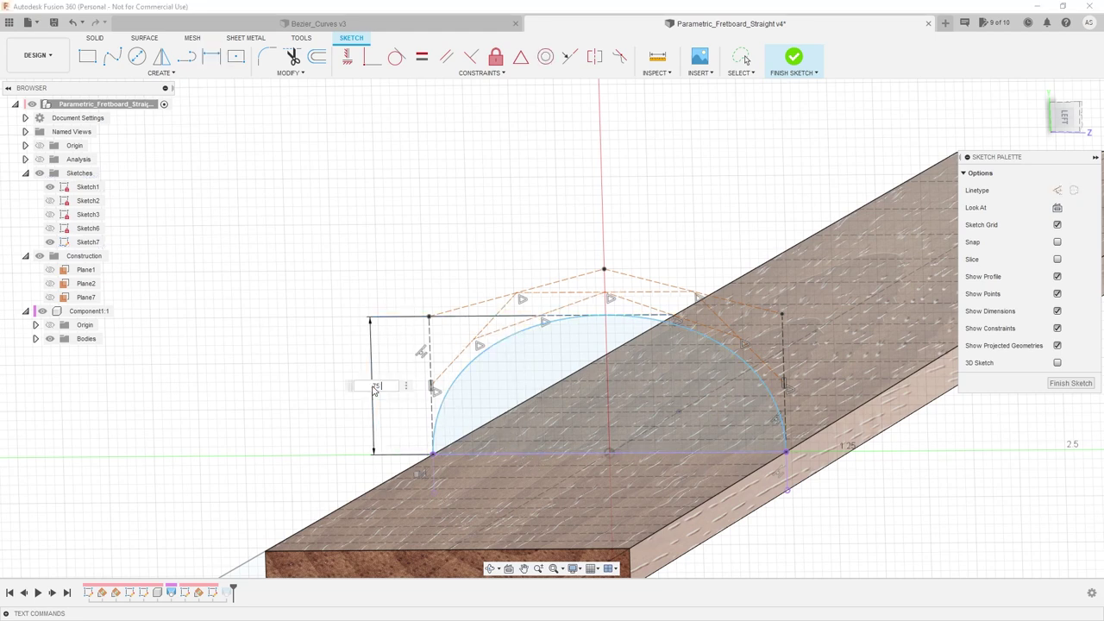
pyautogui.press('Return')
pyautogui.press('Escape')
# Raise the apex control point and align the frame's corner control point horizontally with the end of the innermost construction line
pyautogui.moveTo(603, 271); pyautogui.dragTo(617, 247)
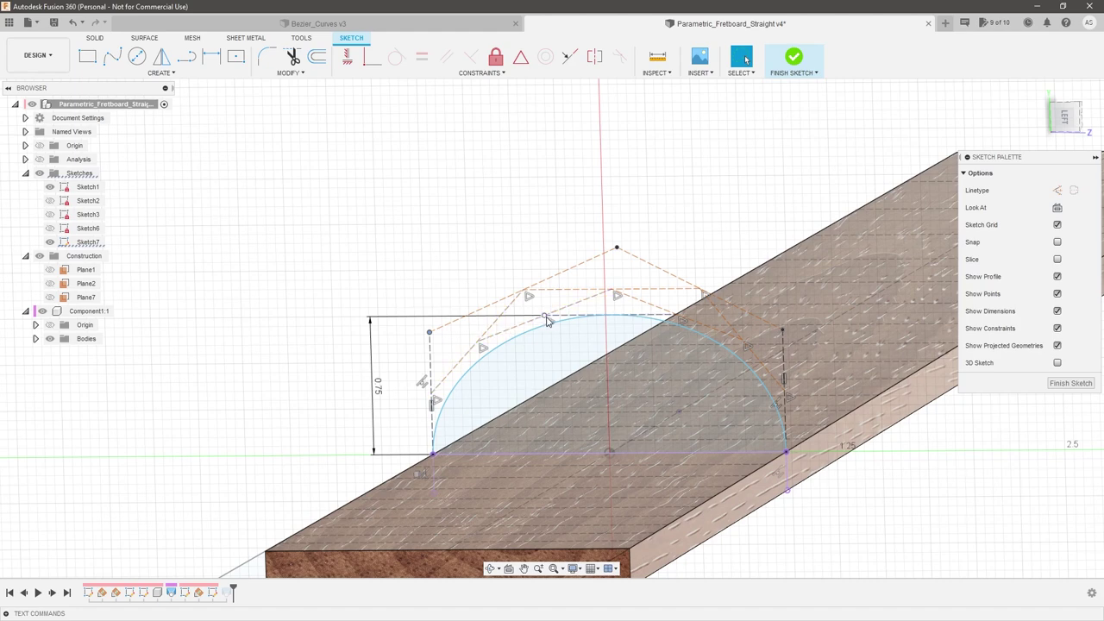
pyautogui.click(347, 58)
pyautogui.press('Escape')
# Move the apex control point left of the centreline and show Sketch6 for comparison in the straight-on end view
pyautogui.moveTo(617, 267); pyautogui.dragTo(519, 264)
pyautogui.scroll(-3, 573, 264)
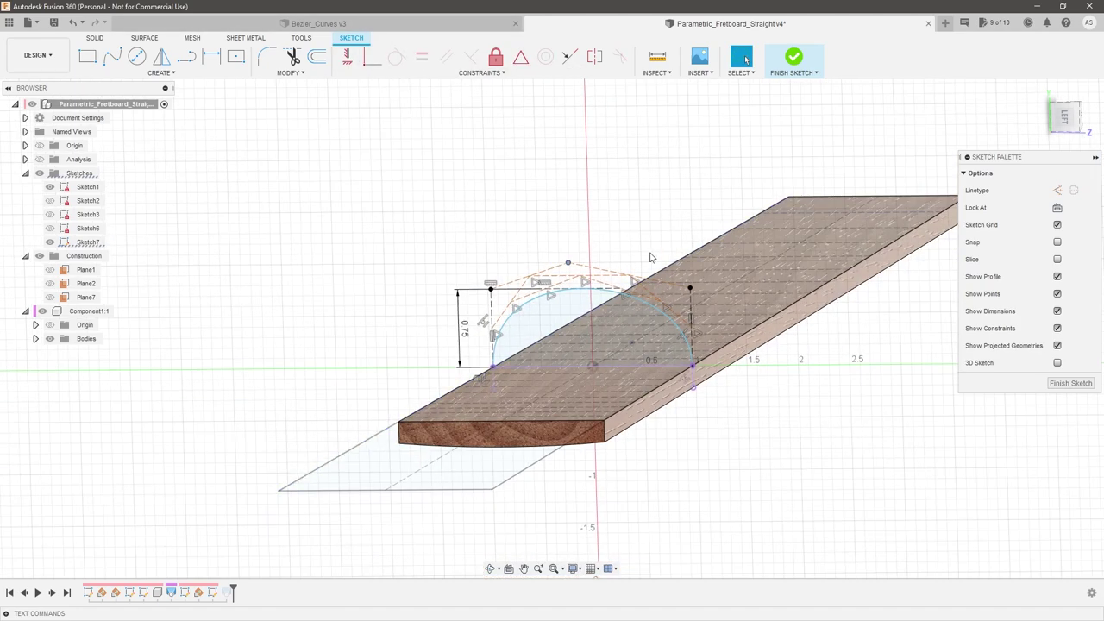
pyautogui.click(1066, 117)
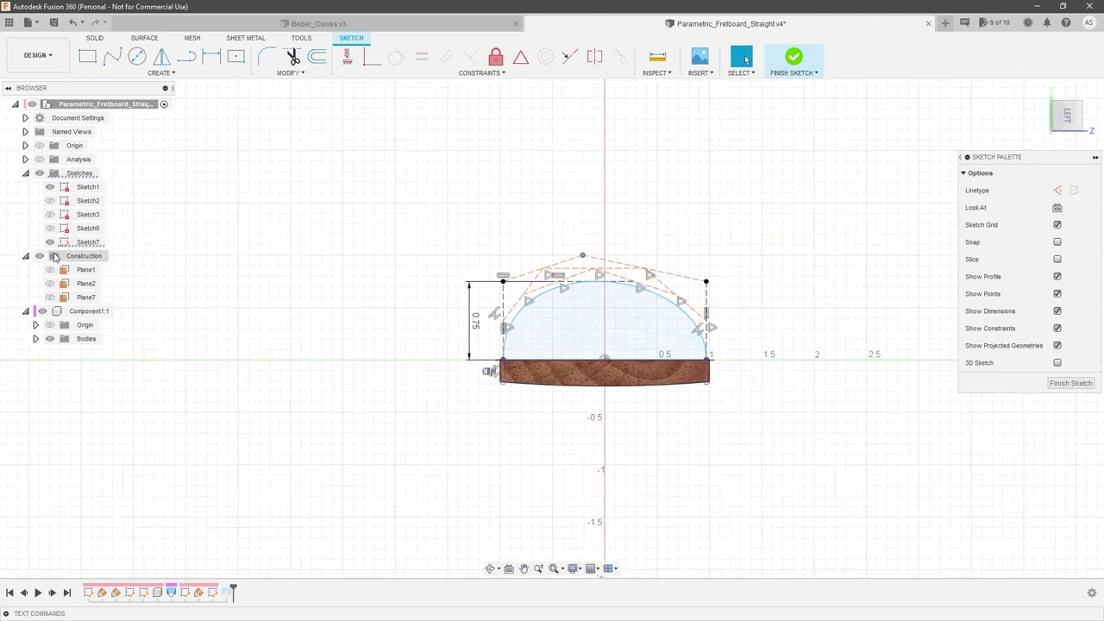
pyautogui.scroll(1, 580, 321)
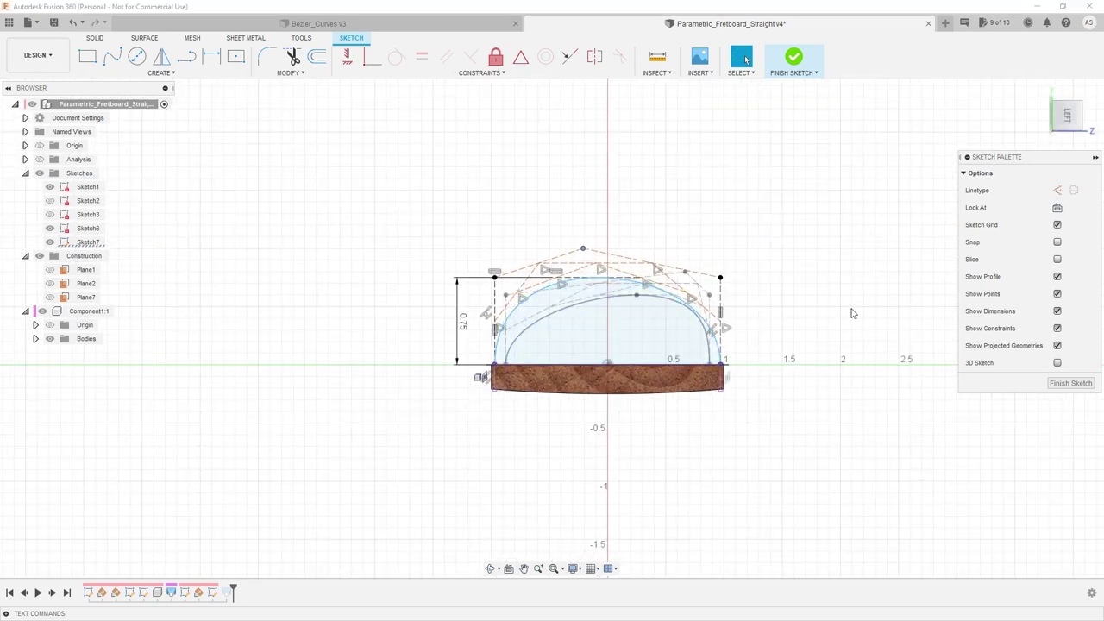
# Shift the apex control point sideways to adjust the crown against Sketch6, leaving it slightly left of the centreline, and hide Sketch6
pyautogui.scroll(3, 585, 259)
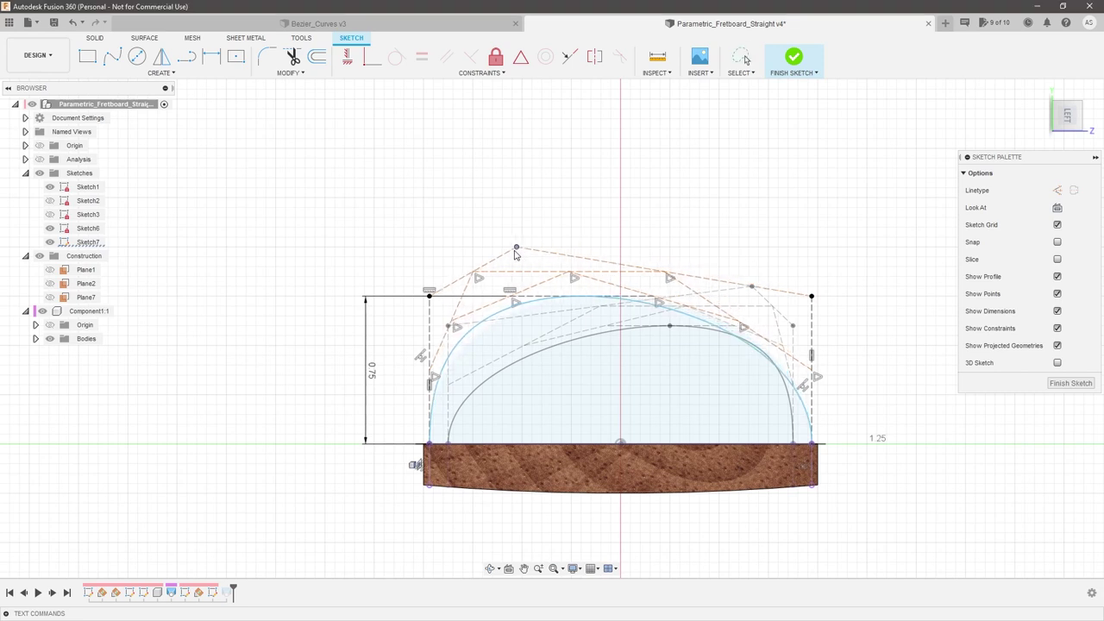
pyautogui.moveTo(538, 257); pyautogui.dragTo(610, 256)
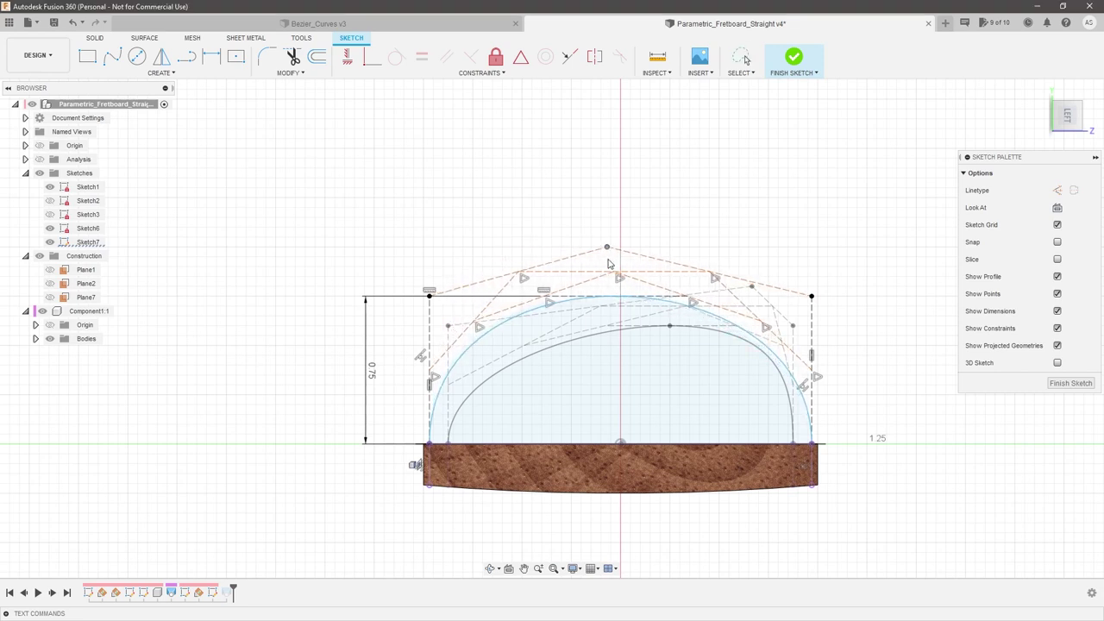
pyautogui.scroll(3, 772, 362)
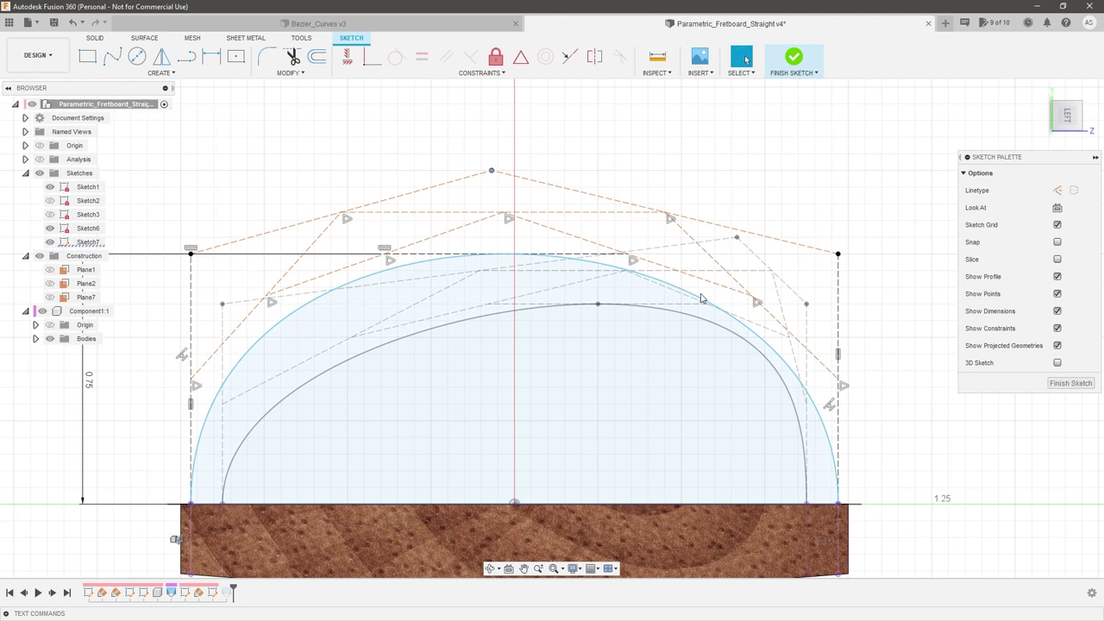
pyautogui.moveTo(491, 172); pyautogui.dragTo(295, 170)
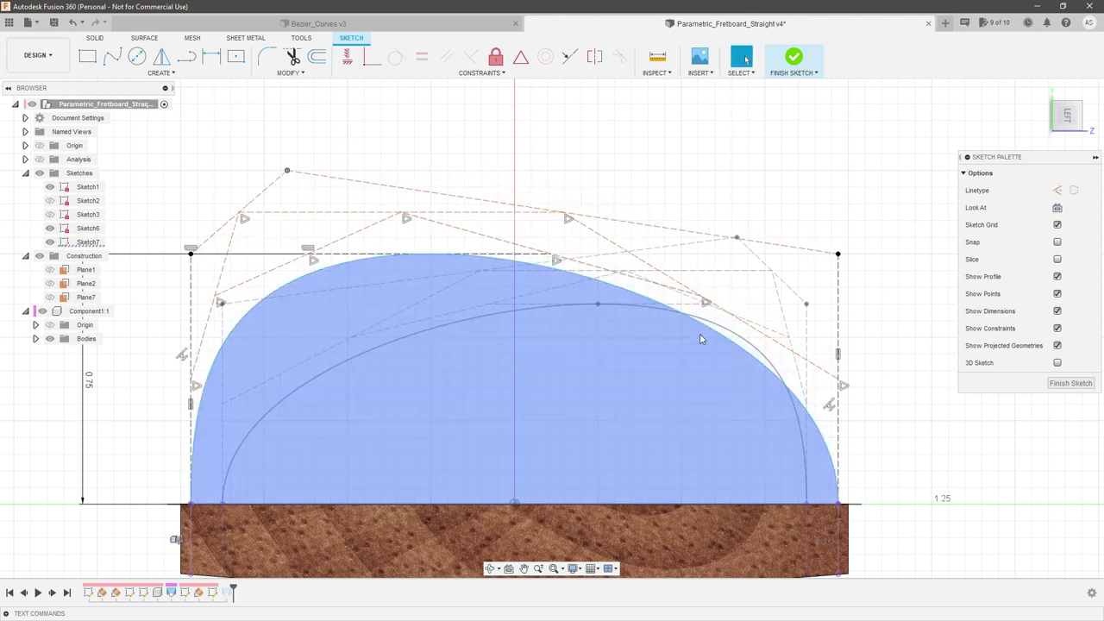
pyautogui.click(734, 349)
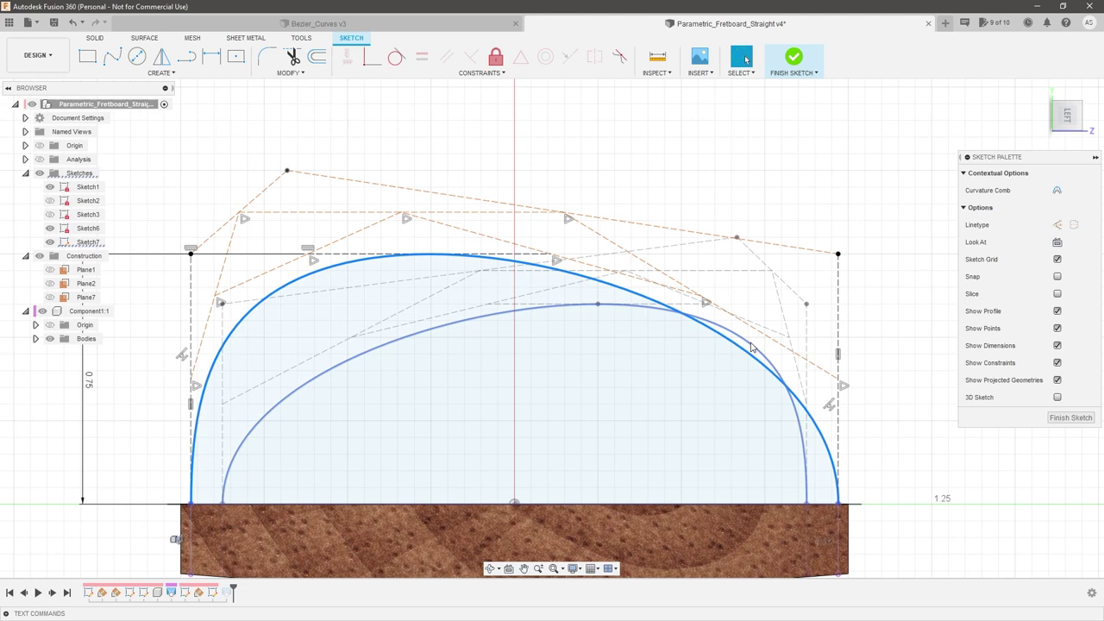
pyautogui.moveTo(289, 173); pyautogui.dragTo(407, 172)
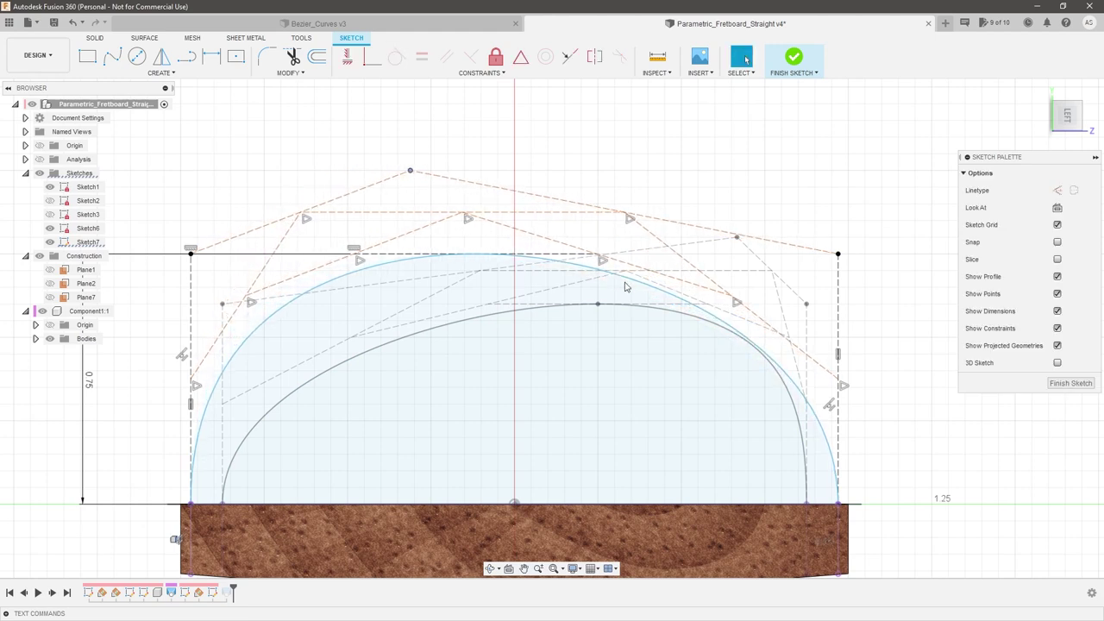
pyautogui.click(764, 359)
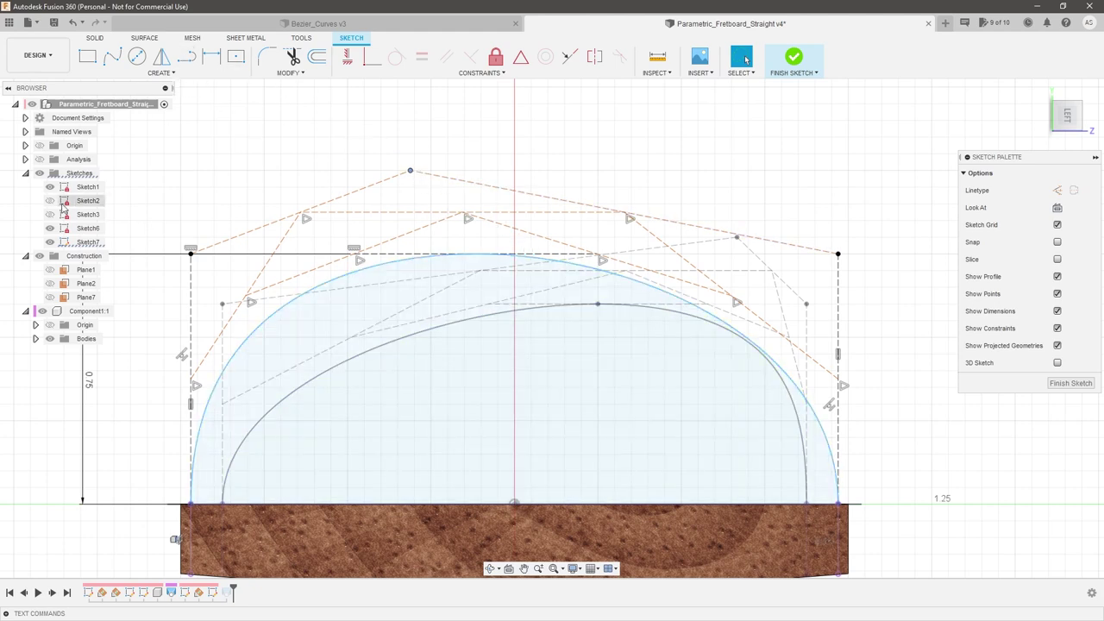
pyautogui.click(49, 227)
# Place a sketch point at the midpoint of the innermost construction line and dimension its horizontal offset from the origin as 0.125
pyautogui.click(160, 73)
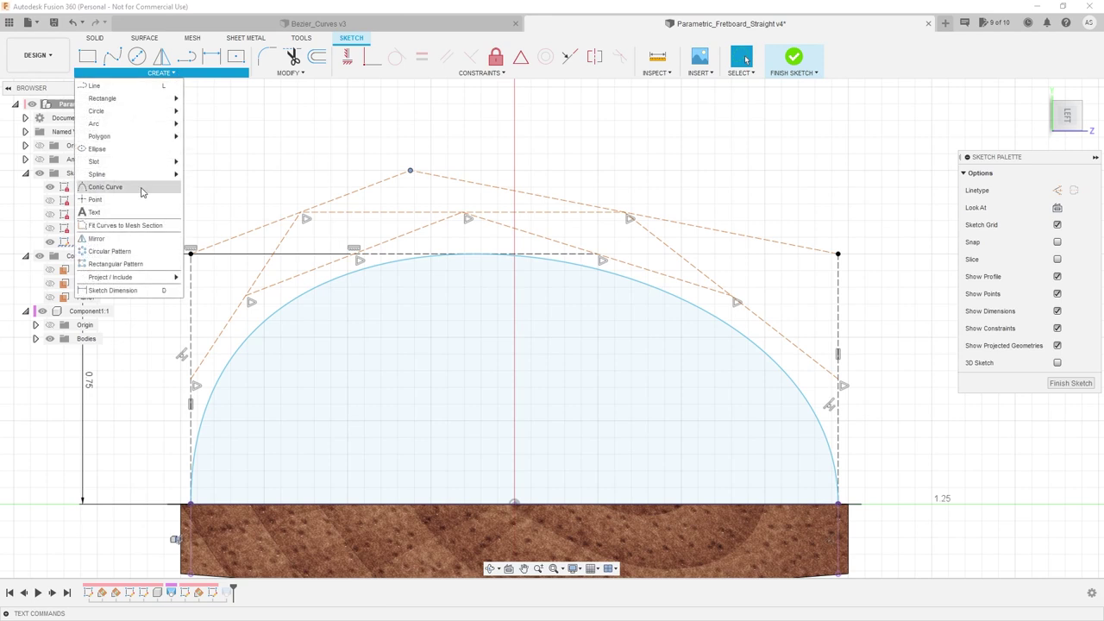
pyautogui.click(141, 187)
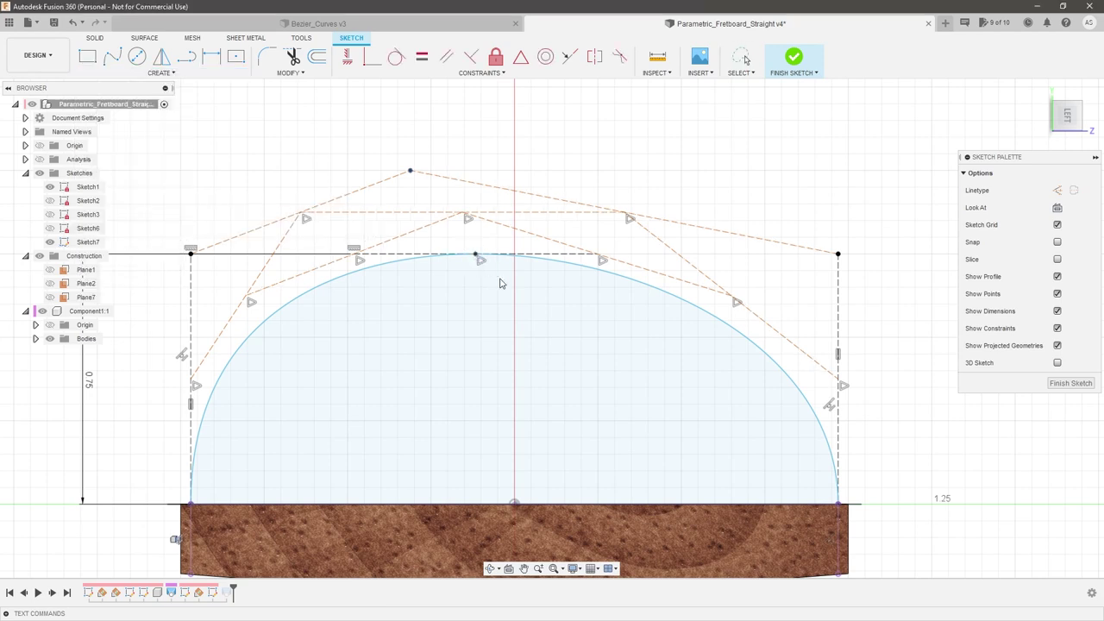
pyautogui.press('d')
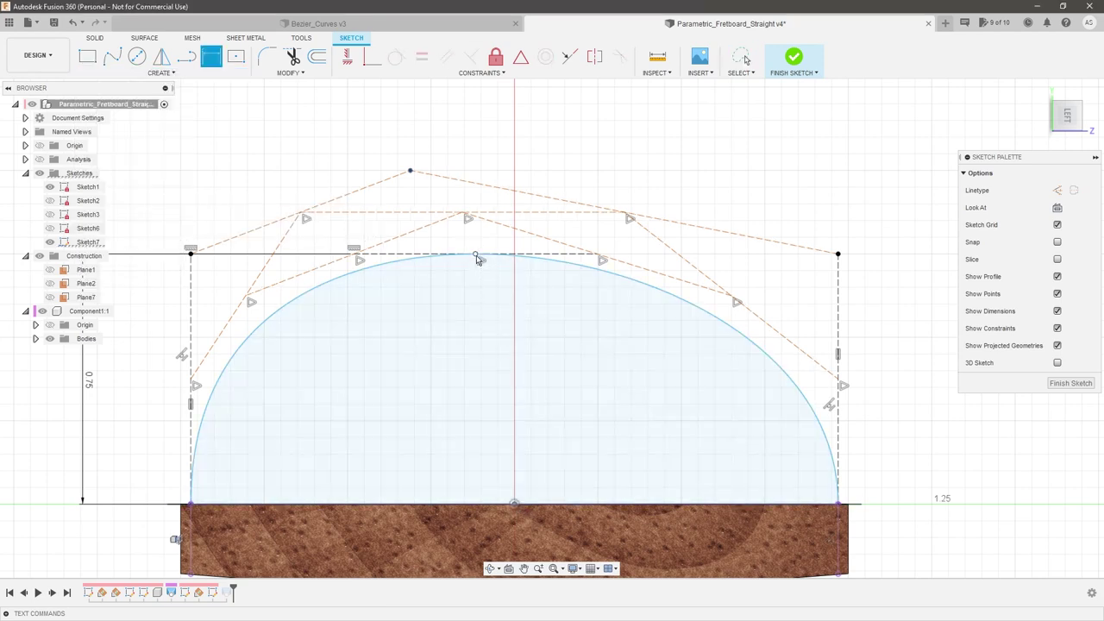
pyautogui.click(501, 152)
pyautogui.write('.12')
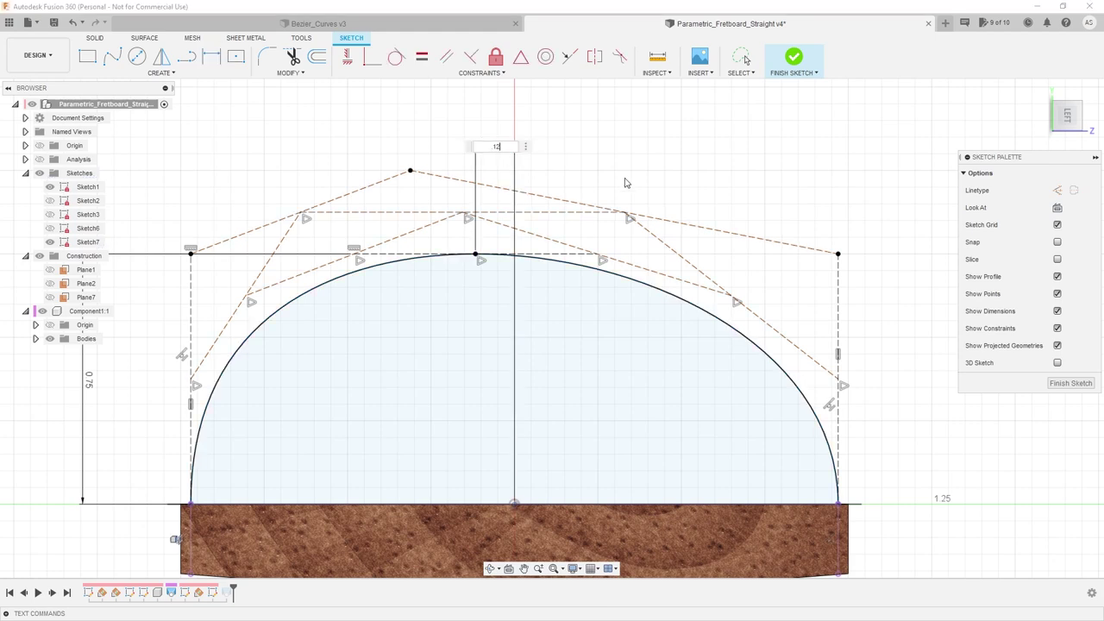
pyautogui.write('5')
pyautogui.press('Return')
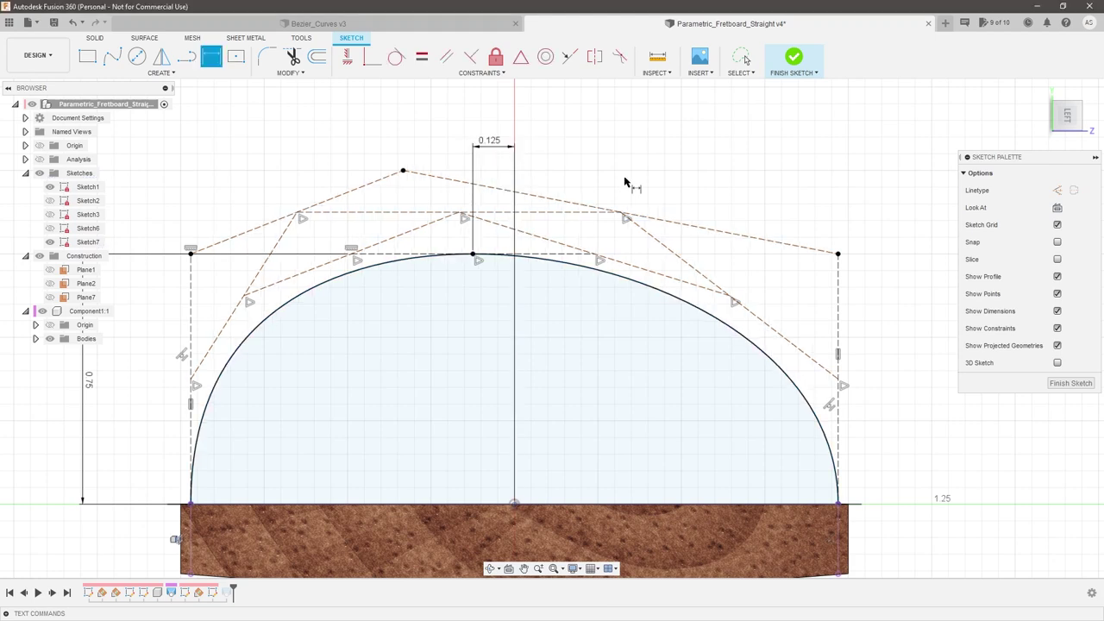
# Show Sketch6 briefly to compare the two profile curves where they run closest together, and hide it again
pyautogui.click(49, 228)
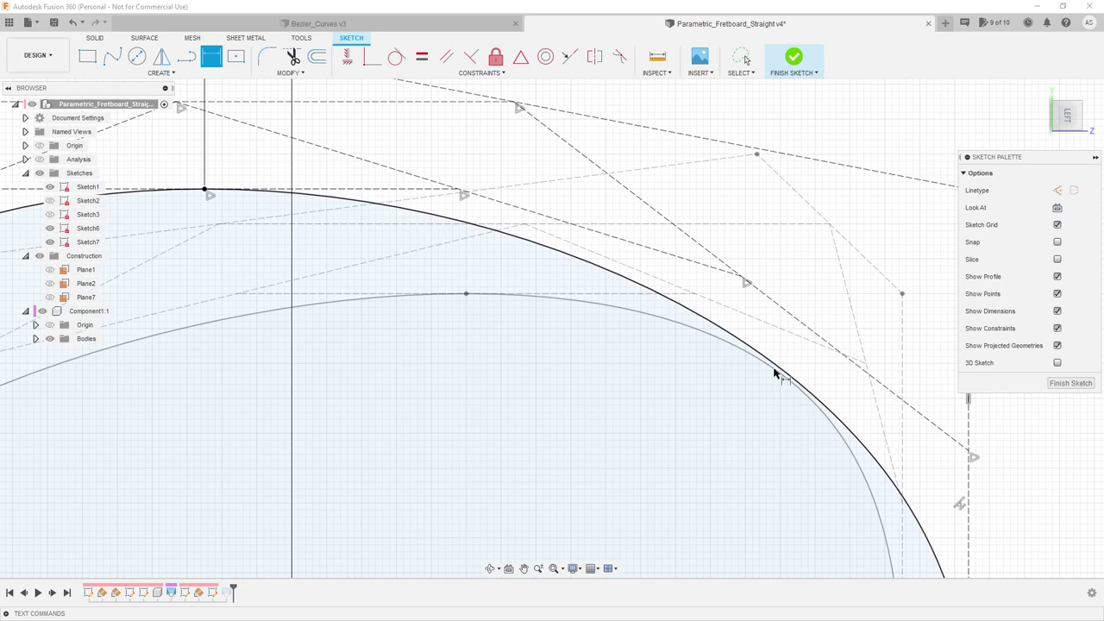
pyautogui.scroll(-4, 750, 358)
pyautogui.click(50, 228)
pyautogui.scroll(-2, 721, 236)
pyautogui.scroll(-1, 853, 241)
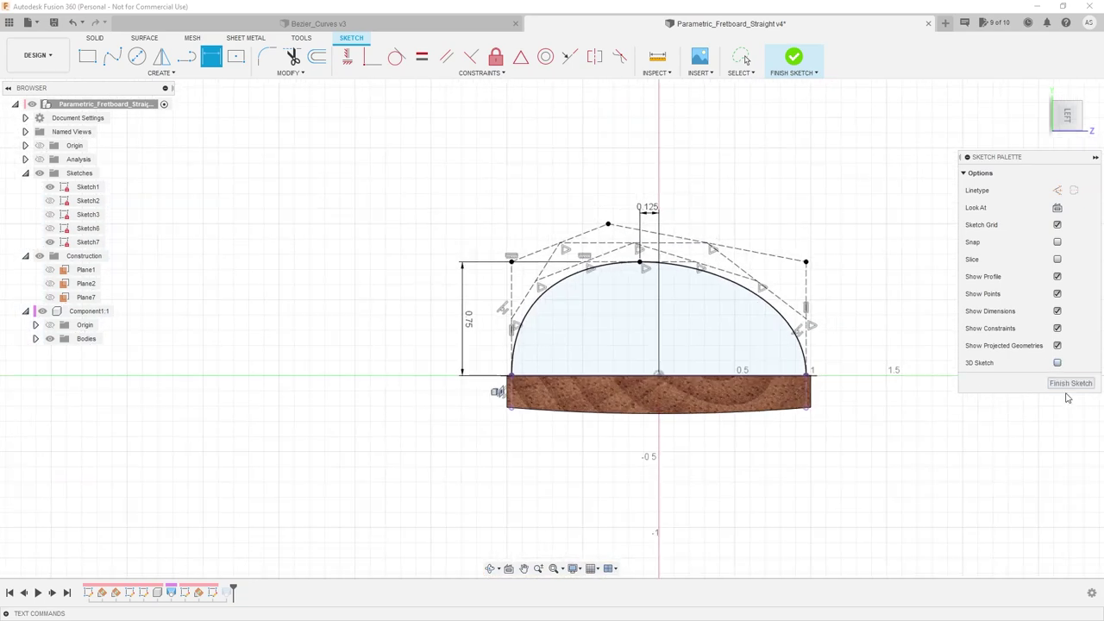
# Finish the profile sketch and examine the updated loft from its end face and along the neck
pyautogui.click(1068, 386)
pyautogui.moveTo(525, 194)
pyautogui.keyDown('shift'); pyautogui.mouseDown(button='middle')
pyautogui.moveTo(586, 210)
pyautogui.moveTo(666, 253)
pyautogui.moveTo(832, 229)
pyautogui.moveTo(754, 229)
pyautogui.moveTo(825, 262)
pyautogui.moveTo(894, 256)
pyautogui.moveTo(954, 298)
pyautogui.moveTo(916, 225)
pyautogui.mouseUp(button='middle'); pyautogui.keyUp('shift')
pyautogui.click(1070, 127)
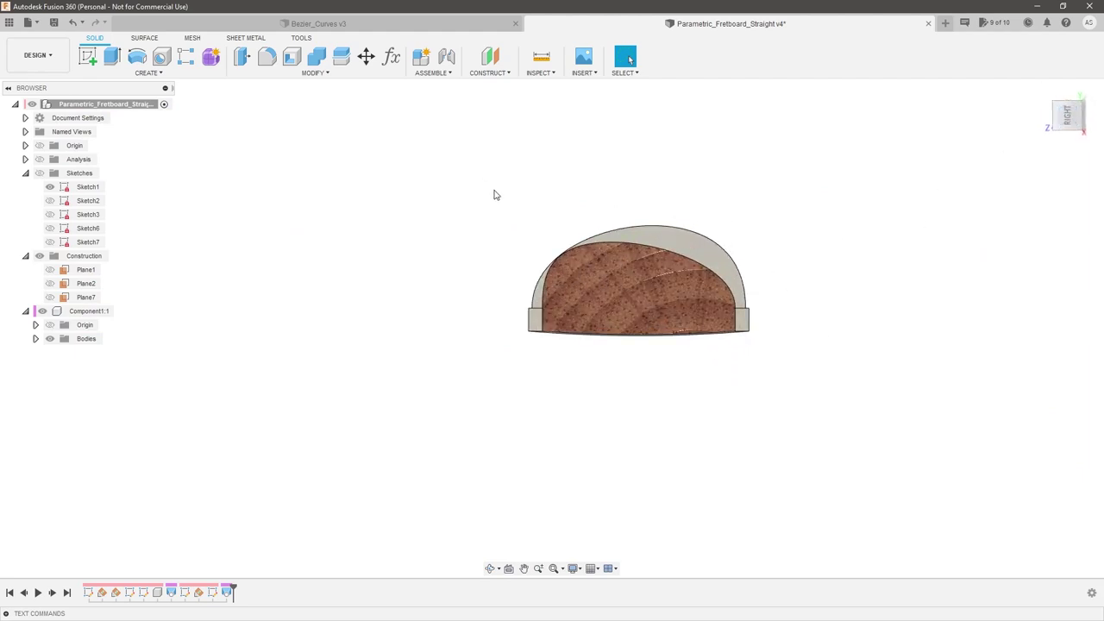
pyautogui.keyDown('shift'); pyautogui.moveTo(794, 175); pyautogui.dragTo(707, 225, button='middle'); pyautogui.keyUp('shift')
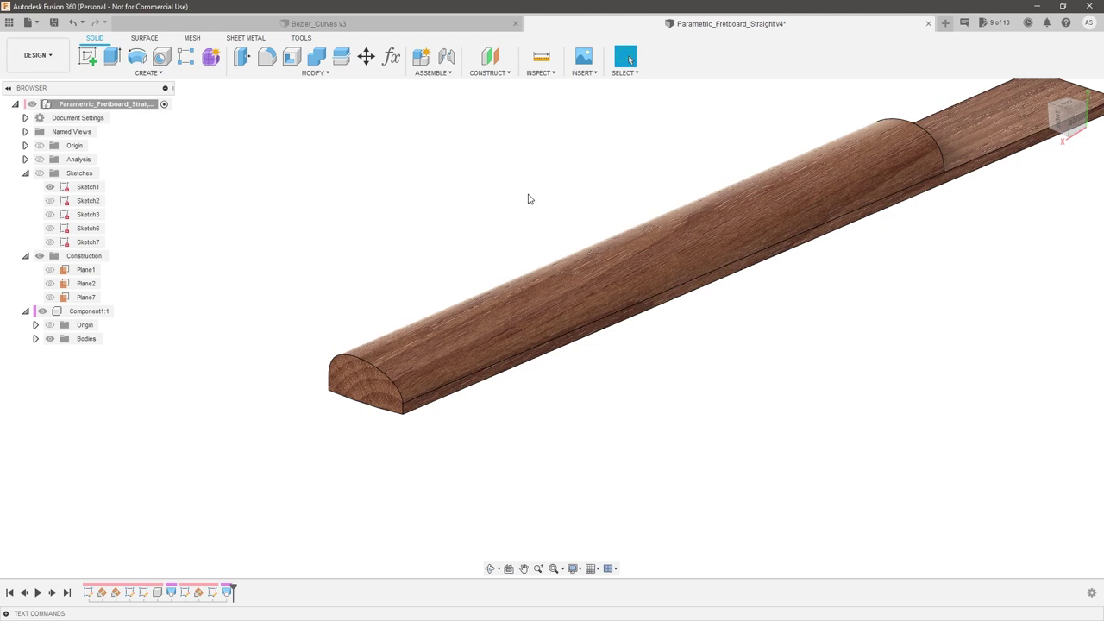
pyautogui.scroll(-2, 591, 391)
pyautogui.scroll(2, 738, 231)
# Delete both end faces of the lofted neck as surface faces, leaving the body open at each end
pyautogui.click(777, 255)
pyautogui.keyDown('shift'); pyautogui.moveTo(777, 248); pyautogui.dragTo(797, 339, button='middle'); pyautogui.keyUp('shift')
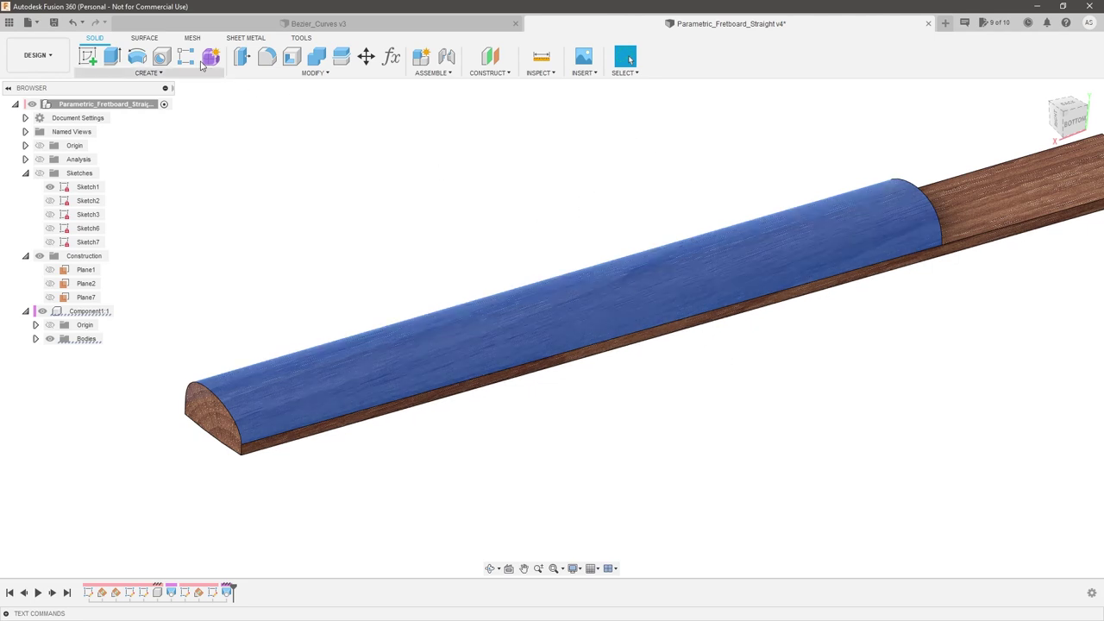
pyautogui.click(144, 38)
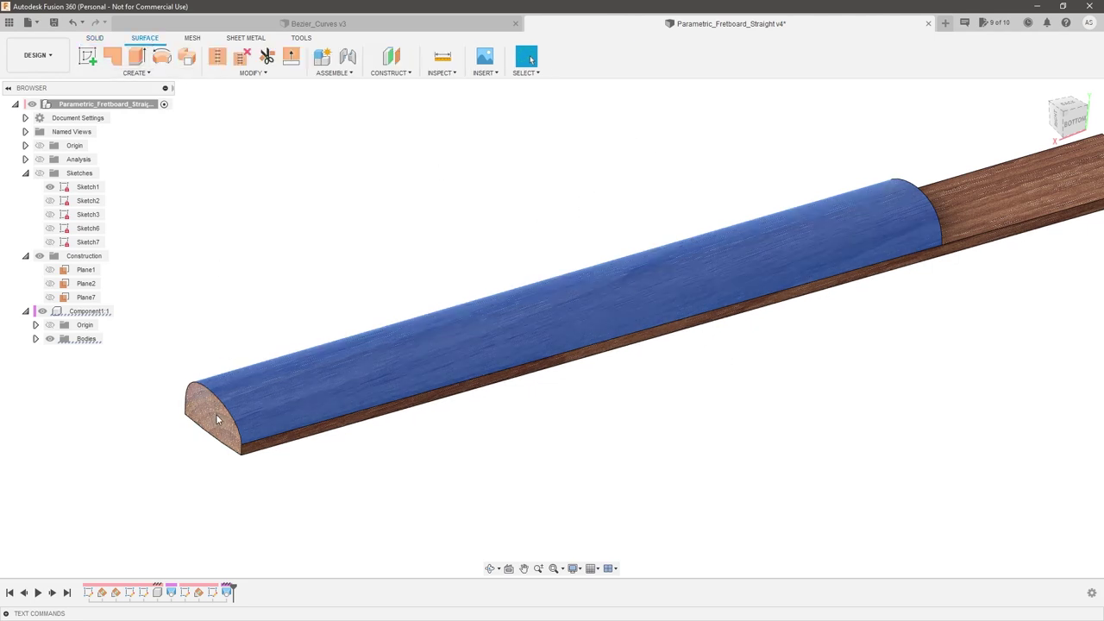
pyautogui.keyDown('shift'); pyautogui.moveTo(217, 420); pyautogui.dragTo(877, 258, button='middle'); pyautogui.keyUp('shift')
pyautogui.click(880, 263)
pyautogui.press('Delete')
pyautogui.keyDown('shift'); pyautogui.moveTo(623, 458); pyautogui.dragTo(651, 438, button='middle'); pyautogui.keyUp('shift')
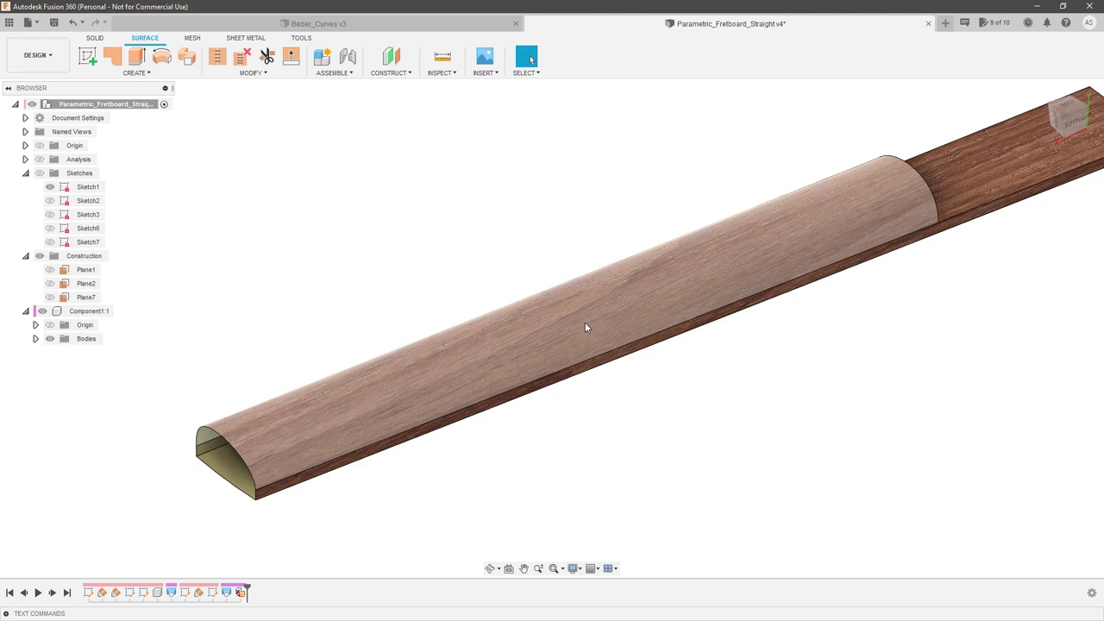
pyautogui.scroll(-1, 508, 412)
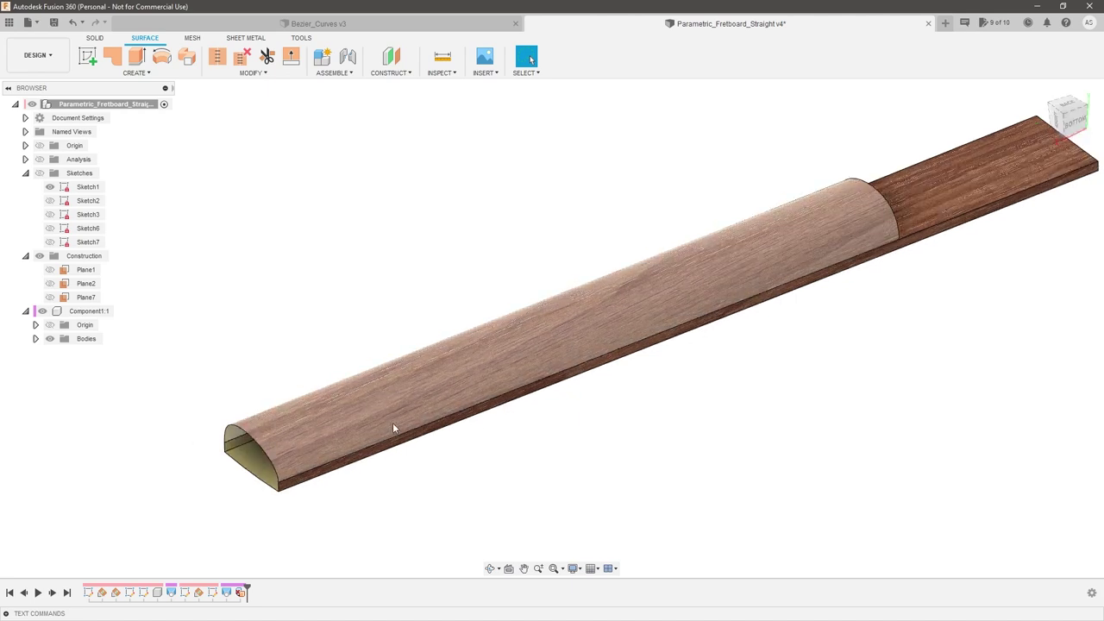
# Begin a plane through three points, showing Sketch6 and Sketch7 and picking the crown point and base midpoint of Sketch6
pyautogui.click(388, 75)
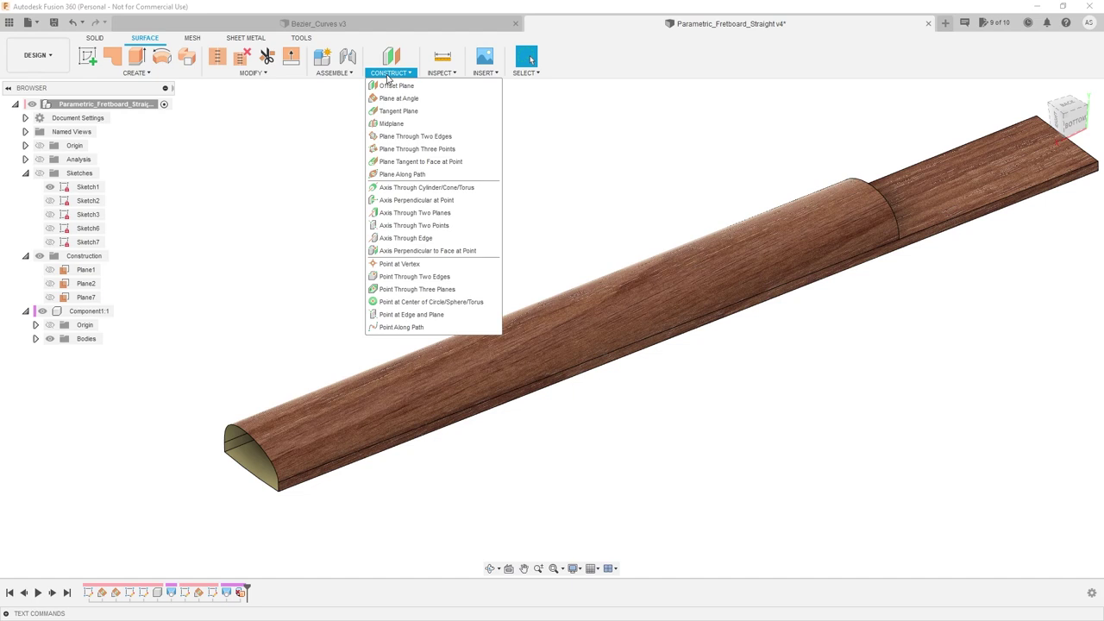
pyautogui.click(417, 149)
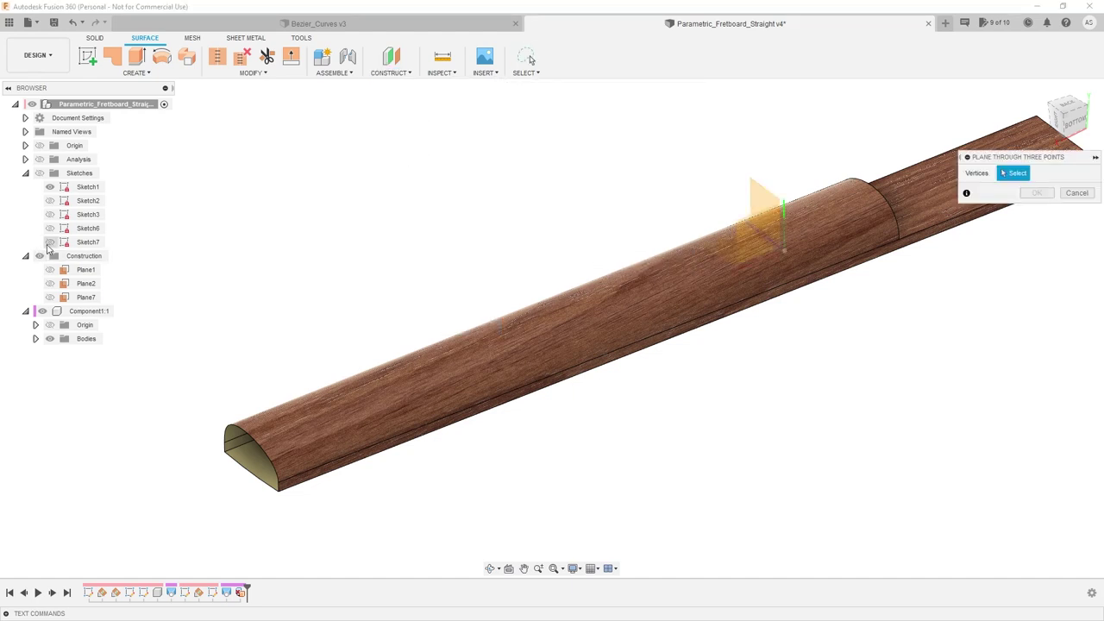
pyautogui.click(50, 200)
pyautogui.keyDown('shift'); pyautogui.moveTo(365, 319); pyautogui.dragTo(423, 356, button='middle'); pyautogui.keyUp('shift')
pyautogui.scroll(3, 318, 428)
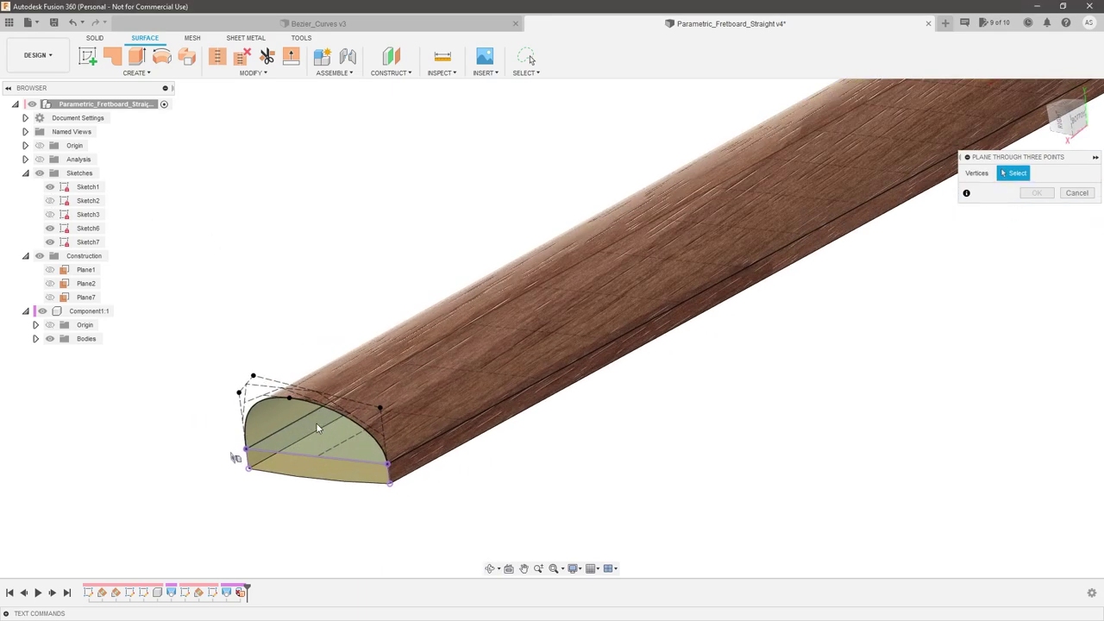
pyautogui.click(290, 400)
pyautogui.click(317, 456)
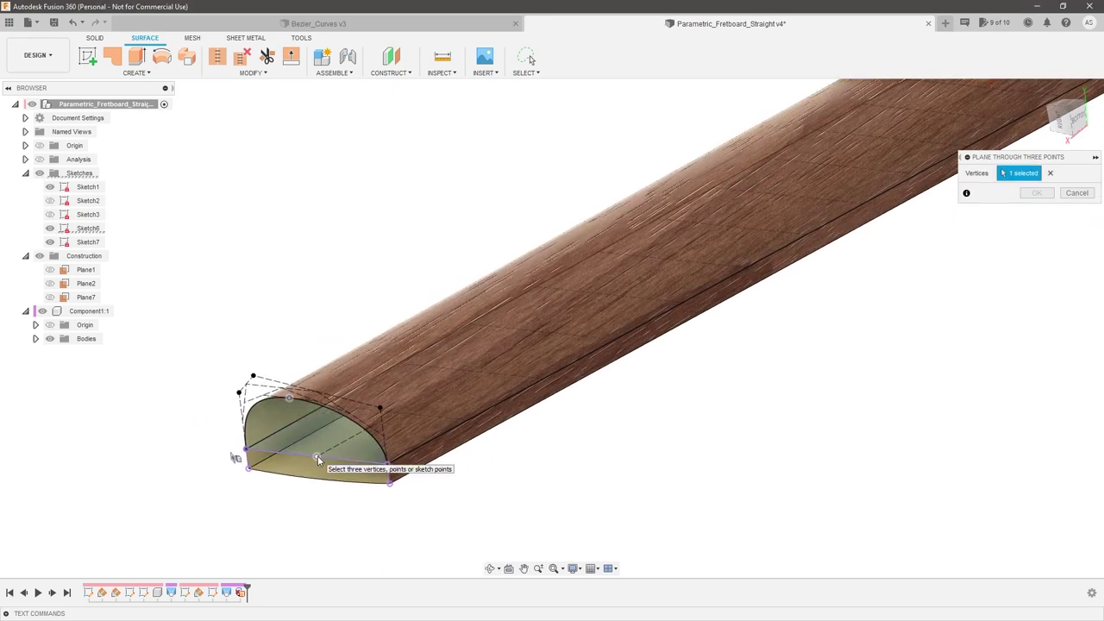
# Pick the crown point of Sketch7 at the far end as the third vertex and create the plane
pyautogui.scroll(-3, 318, 455)
pyautogui.scroll(2, 575, 272)
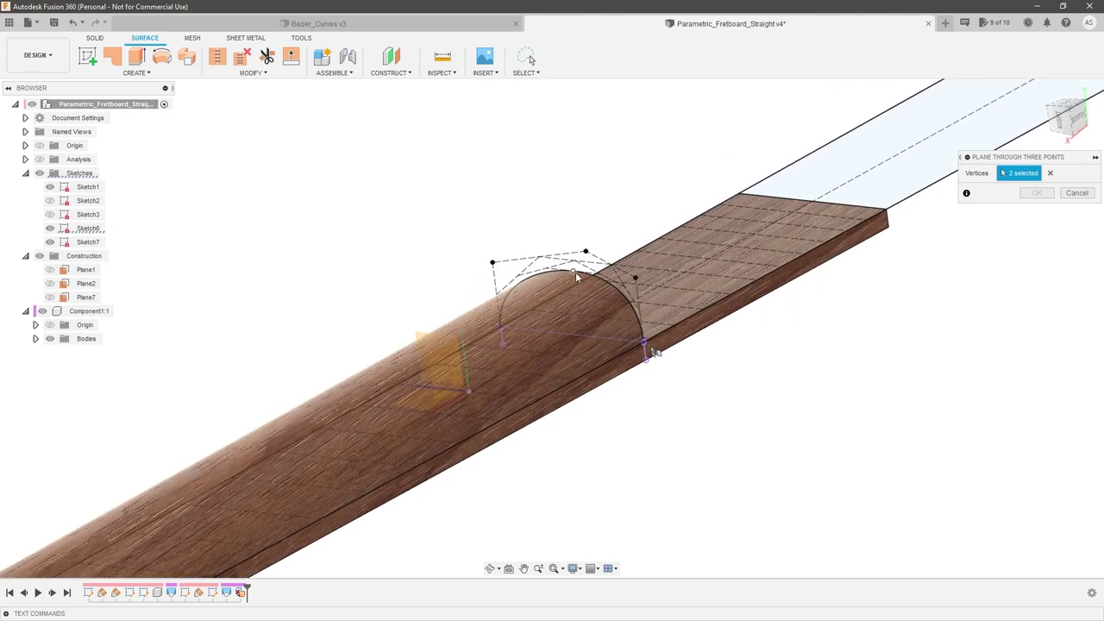
pyautogui.click(575, 271)
pyautogui.scroll(-3, 581, 274)
pyautogui.keyDown('shift'); pyautogui.moveTo(782, 358); pyautogui.dragTo(811, 341, button='middle'); pyautogui.keyUp('shift')
pyautogui.scroll(2, 676, 339)
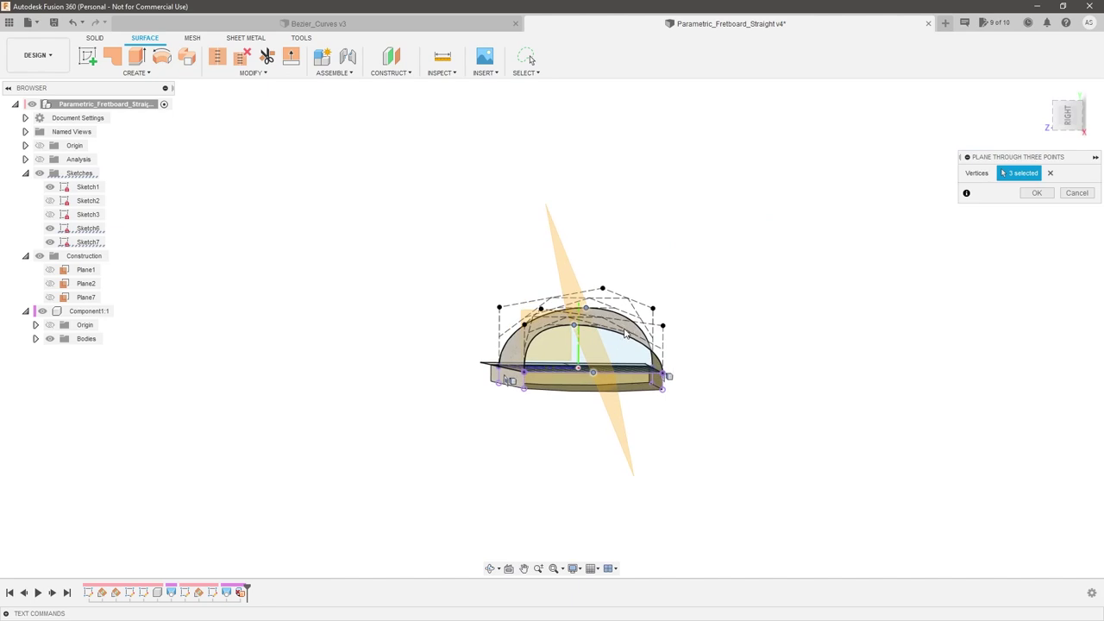
pyautogui.keyDown('shift'); pyautogui.moveTo(596, 292); pyautogui.dragTo(550, 295, button='middle'); pyautogui.keyUp('shift')
pyautogui.scroll(-2, 809, 291)
pyautogui.click(1036, 194)
pyautogui.keyDown('shift'); pyautogui.moveTo(571, 184); pyautogui.dragTo(504, 162, button='middle'); pyautogui.keyUp('shift')
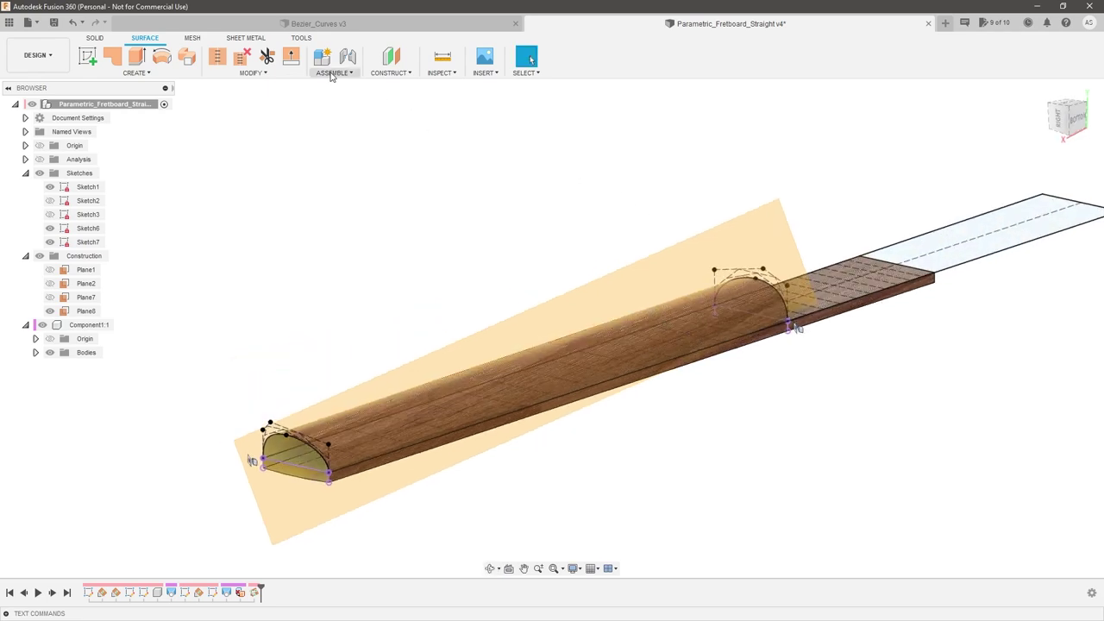
# Split the curved back face of the neck using the new three-point plane as the splitting tool
pyautogui.click(288, 73)
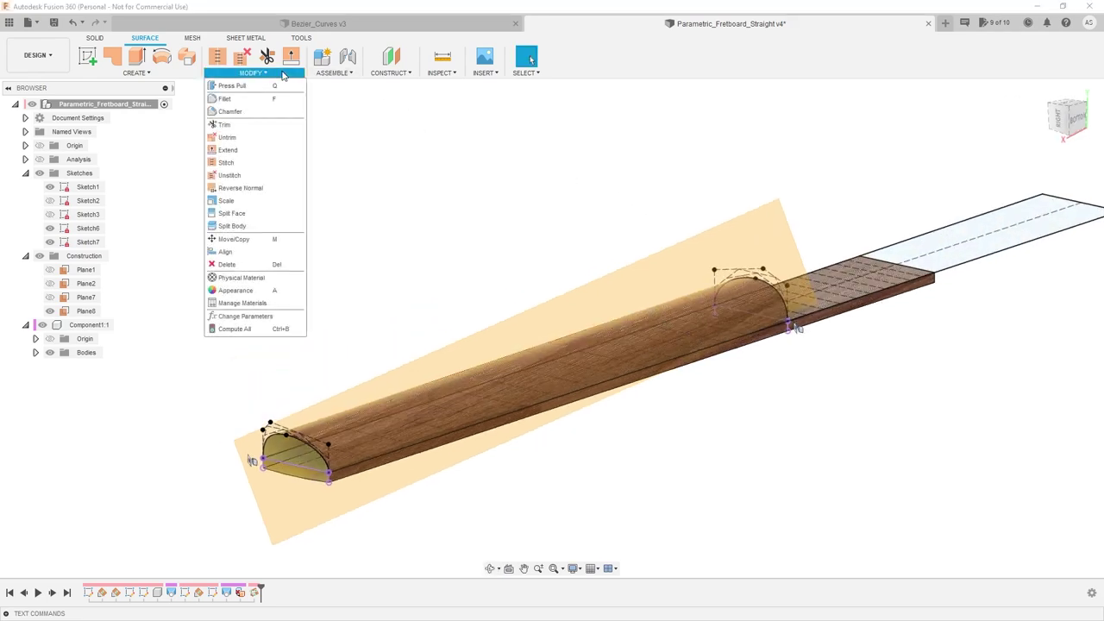
pyautogui.click(257, 215)
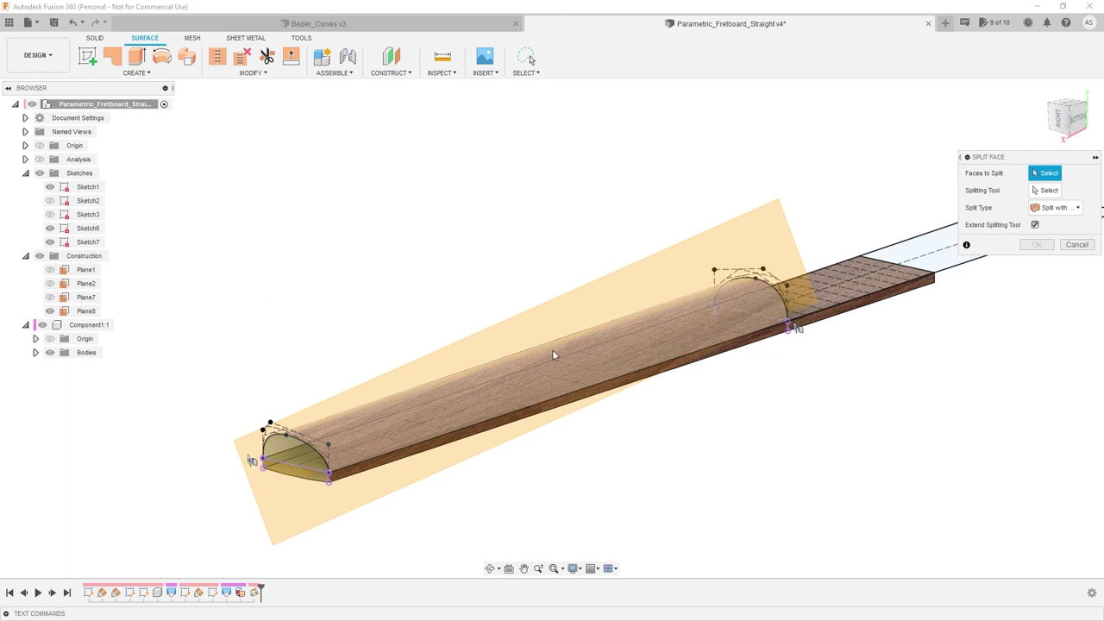
pyautogui.click(552, 355)
pyautogui.click(784, 240)
pyautogui.click(1040, 210)
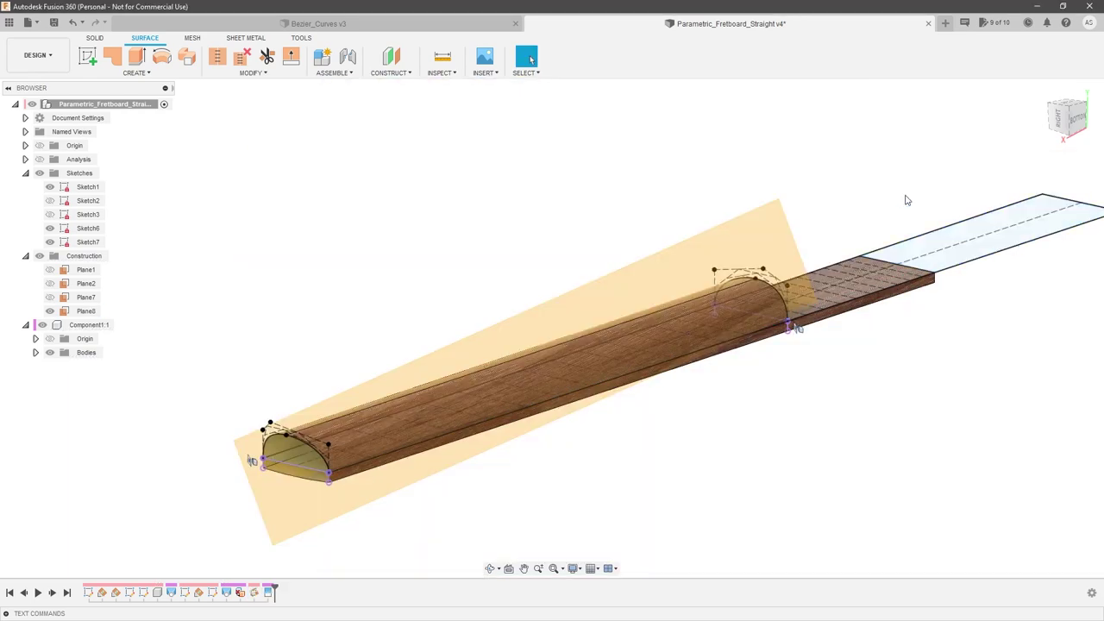
# Hide the construction planes and sketches, and view the split neck surface straight on from the back
pyautogui.scroll(-1, 459, 236)
pyautogui.click(39, 255)
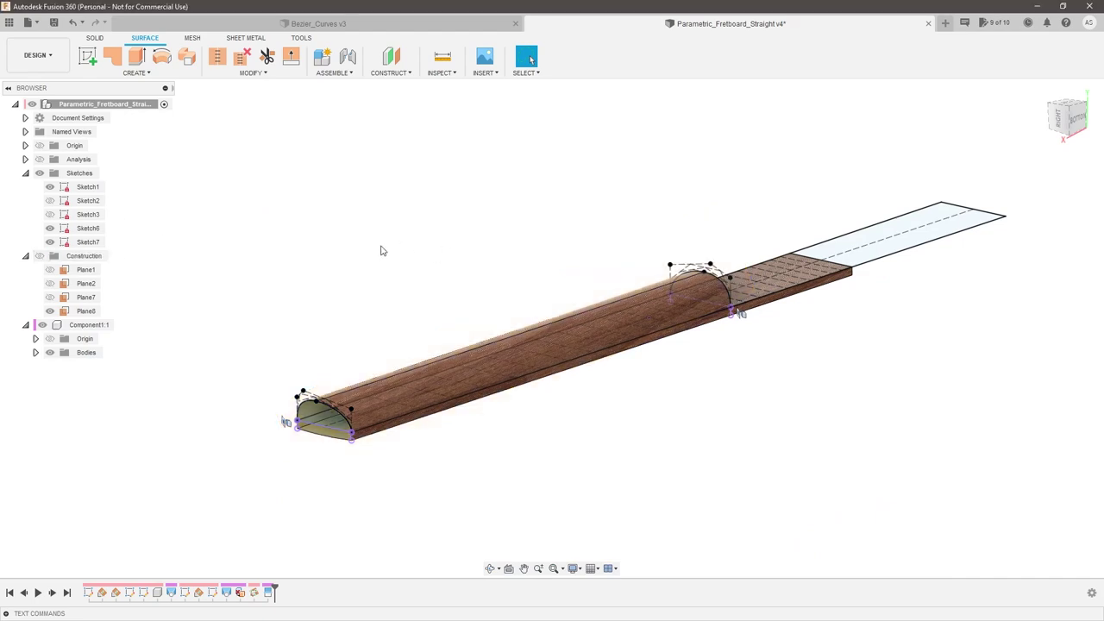
pyautogui.click(39, 172)
pyautogui.moveTo(416, 229)
pyautogui.keyDown('shift'); pyautogui.mouseDown(button='middle')
pyautogui.moveTo(446, 288)
pyautogui.moveTo(559, 279)
pyautogui.mouseUp(button='middle'); pyautogui.keyUp('shift')
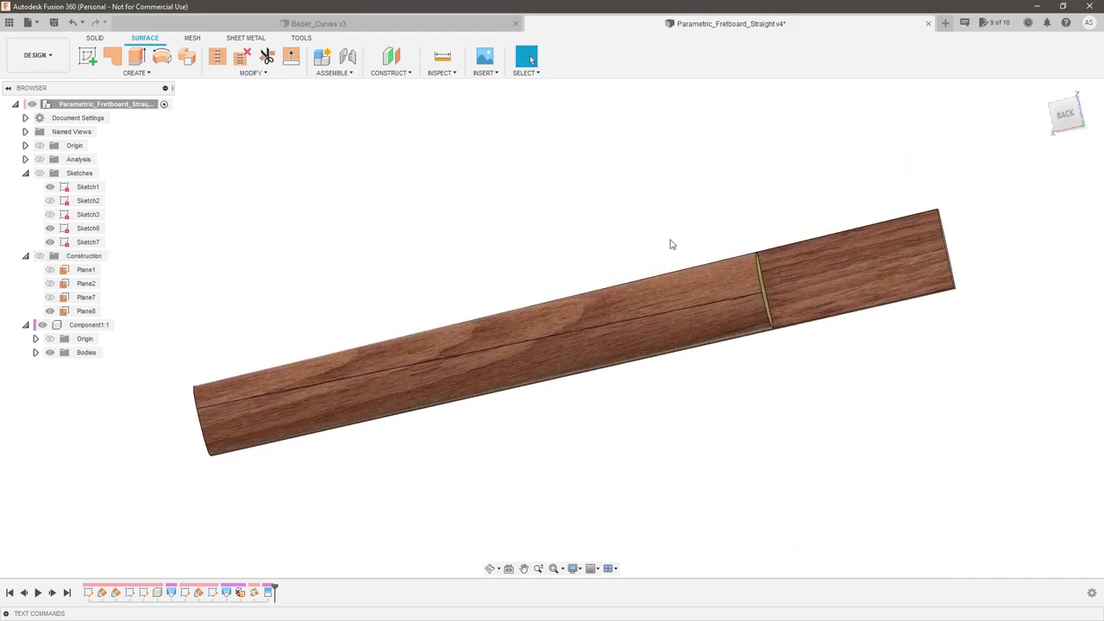
pyautogui.click(1067, 120)
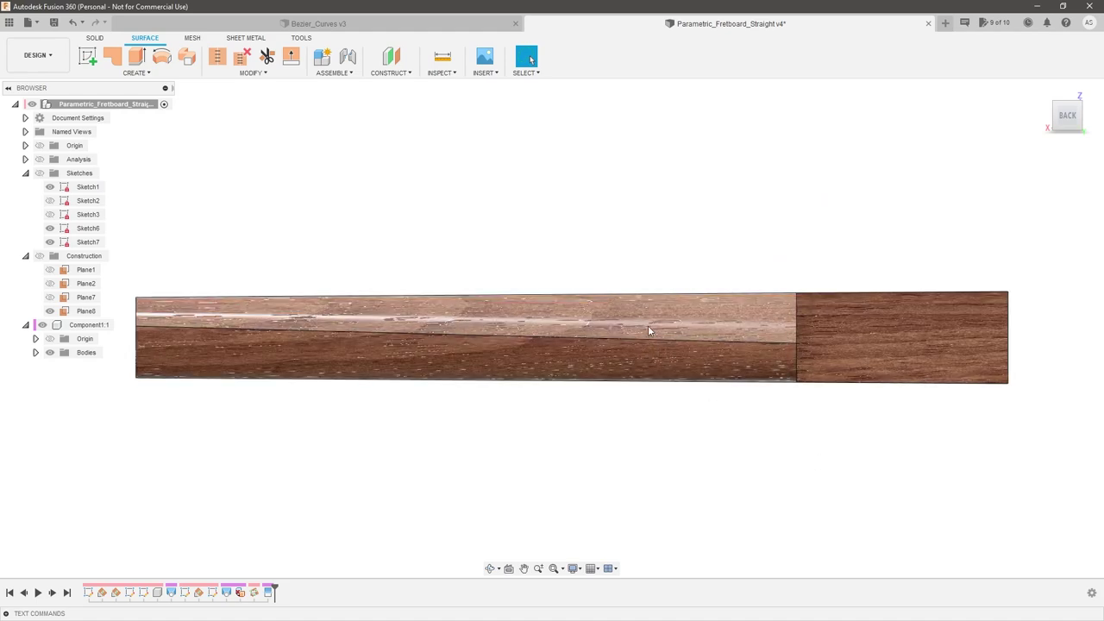
# Examine the neck surface's split line and open ends at both the heel and the nut from several angles
pyautogui.keyDown('shift'); pyautogui.moveTo(647, 325); pyautogui.dragTo(697, 327, button='middle'); pyautogui.keyUp('shift')
pyautogui.scroll(8, 698, 330)
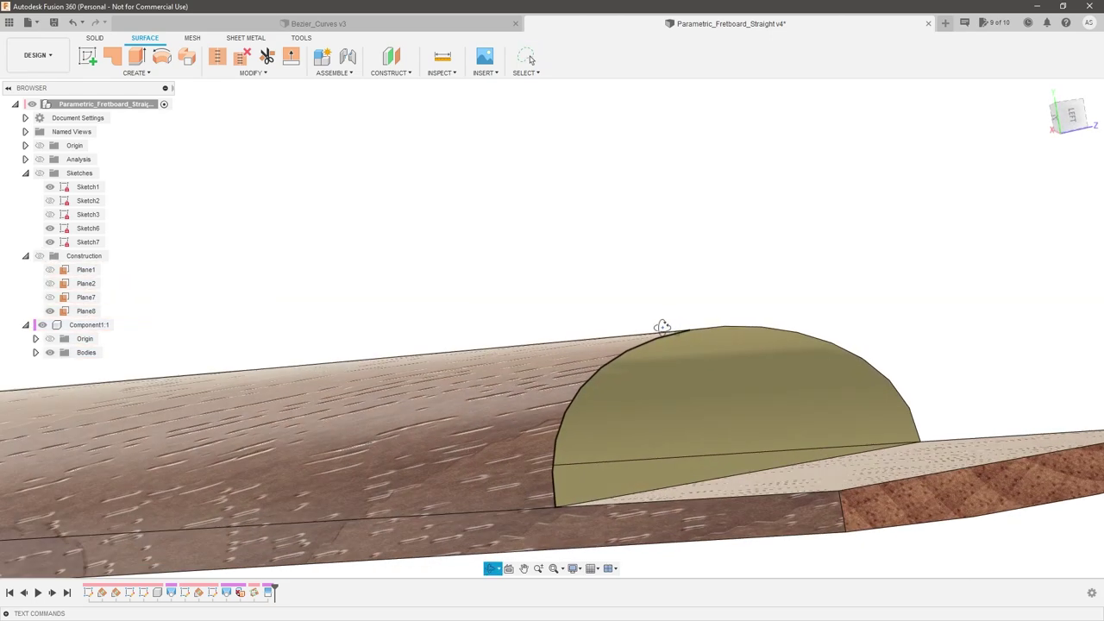
pyautogui.scroll(-8, 697, 336)
pyautogui.keyDown('shift'); pyautogui.moveTo(725, 325); pyautogui.dragTo(459, 447, button='middle'); pyautogui.keyUp('shift')
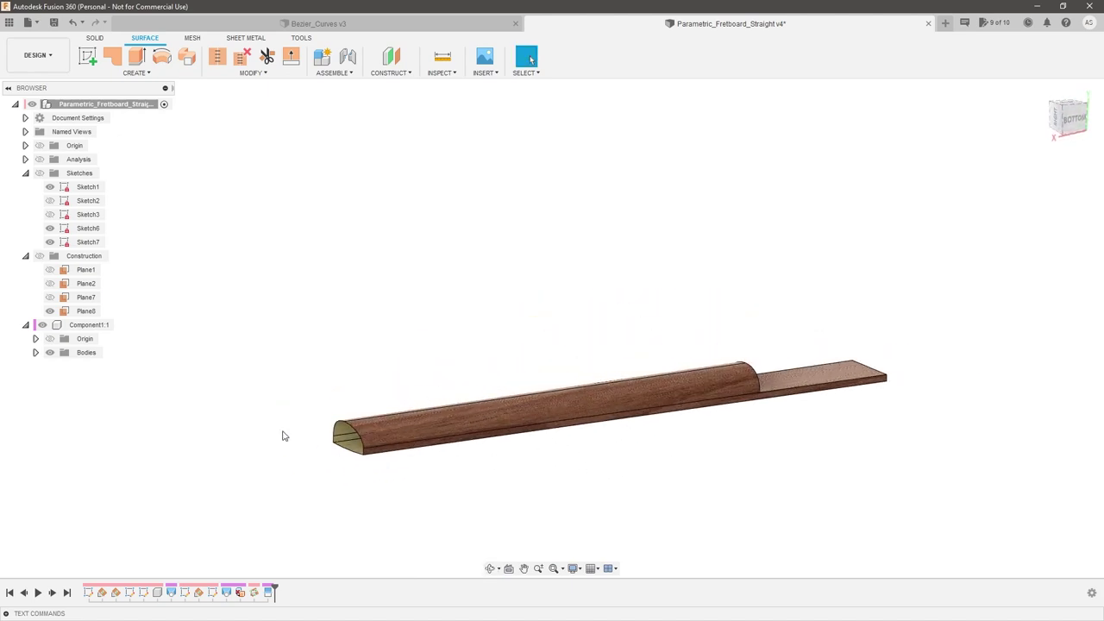
pyautogui.scroll(4, 751, 369)
pyautogui.moveTo(751, 368)
pyautogui.keyDown('shift'); pyautogui.mouseDown(button='middle')
pyautogui.moveTo(748, 359)
pyautogui.moveTo(748, 373)
pyautogui.mouseUp(button='middle'); pyautogui.keyUp('shift')
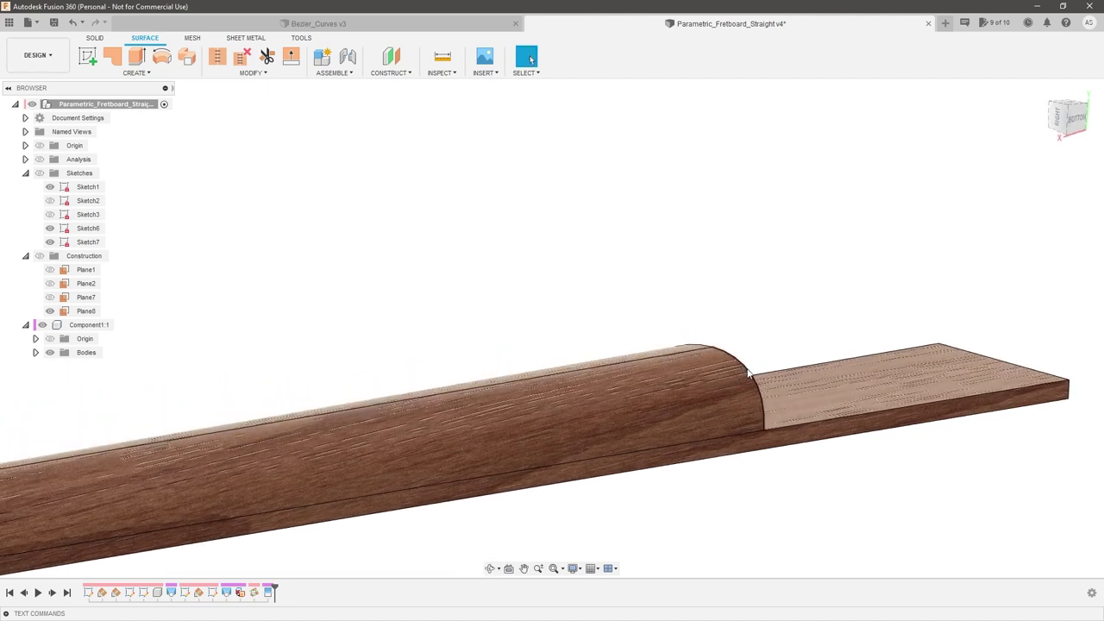
pyautogui.scroll(-2, 791, 374)
pyautogui.scroll(2, 818, 362)
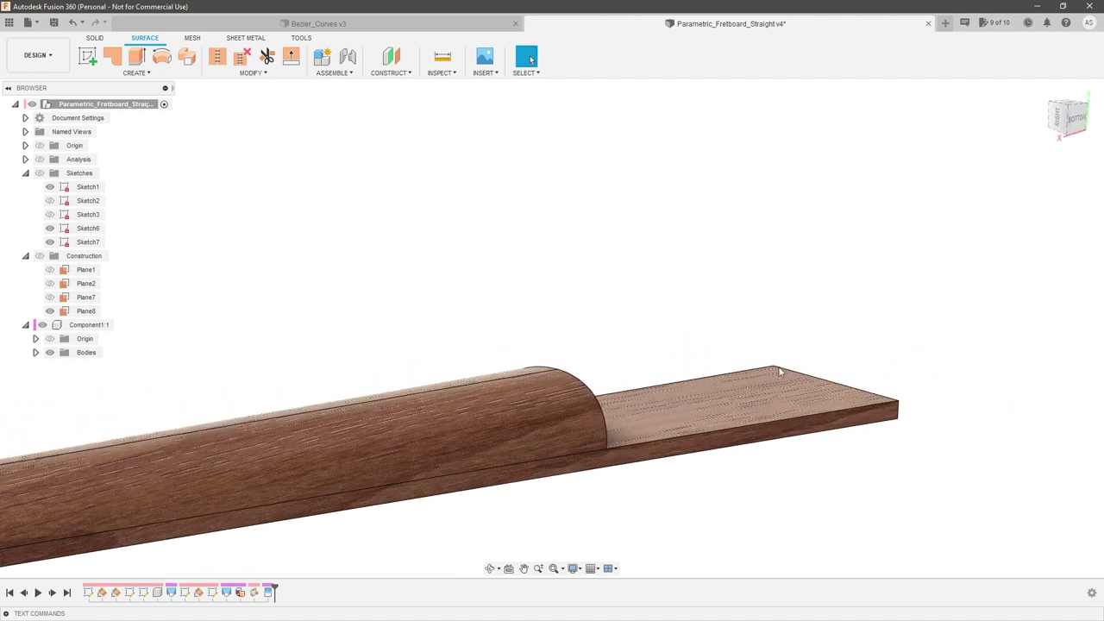
pyautogui.scroll(-3, 840, 407)
pyautogui.keyDown('shift'); pyautogui.moveTo(841, 407); pyautogui.dragTo(674, 451, button='middle'); pyautogui.keyUp('shift')
pyautogui.scroll(1, 674, 451)
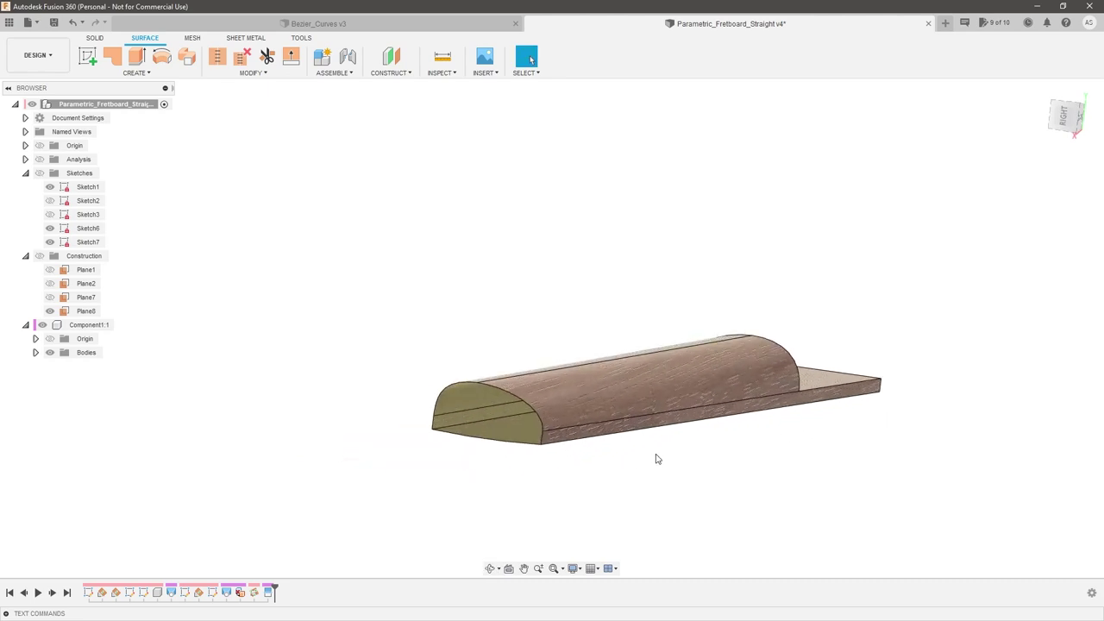